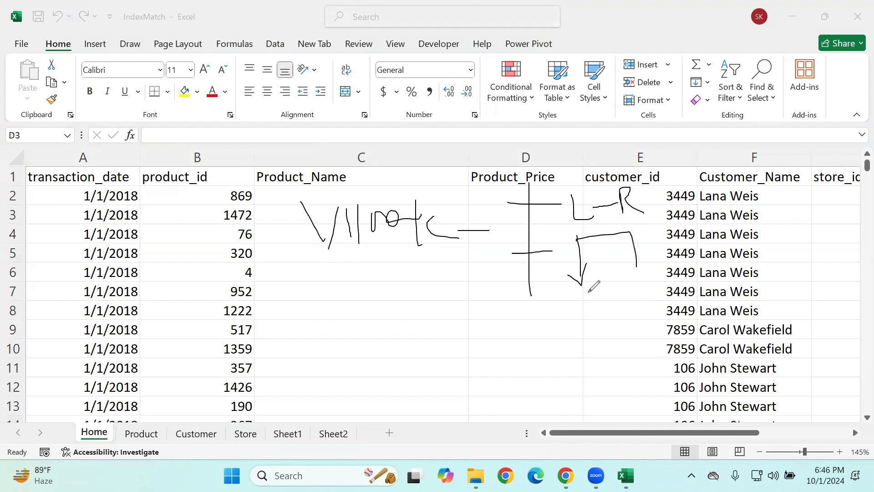
drag(599, 238, 601, 298)
mouse_move(584, 259)
mouse_down()
mouse_move(625, 256)
mouse_move(612, 269)
mouse_up()
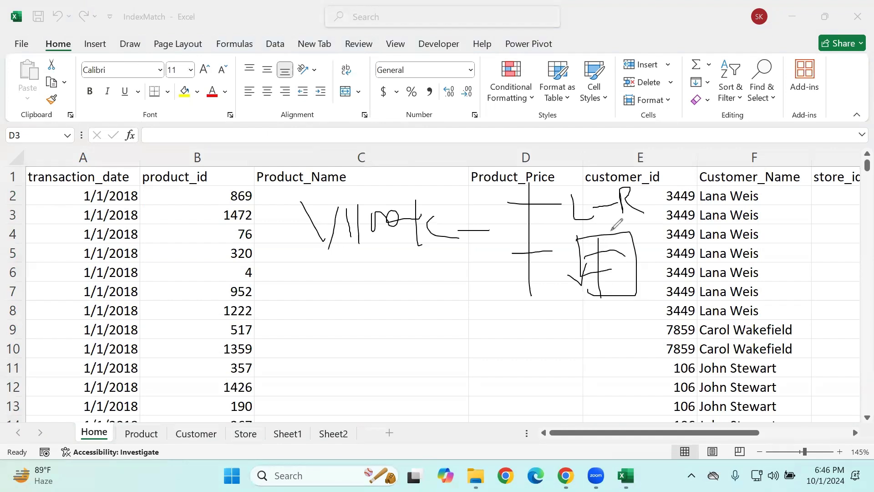
drag(617, 236, 618, 273)
mouse_move(284, 340)
mouse_down()
mouse_move(334, 290)
mouse_move(357, 343)
mouse_up()
mouse_move(370, 302)
mouse_down()
mouse_move(370, 353)
mouse_move(396, 336)
mouse_up()
drag(408, 319, 496, 333)
drag(519, 314, 519, 390)
mouse_move(511, 330)
mouse_down()
mouse_move(585, 322)
mouse_move(581, 347)
mouse_move(614, 331)
mouse_move(622, 346)
mouse_up()
drag(620, 319, 639, 345)
drag(505, 376, 536, 376)
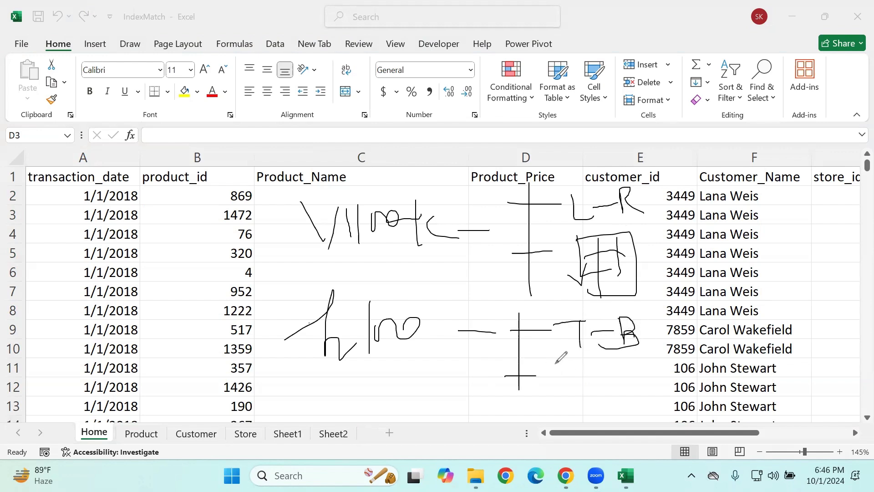
mouse_move(586, 337)
mouse_down()
mouse_move(558, 380)
mouse_move(658, 381)
mouse_up()
drag(572, 397, 592, 396)
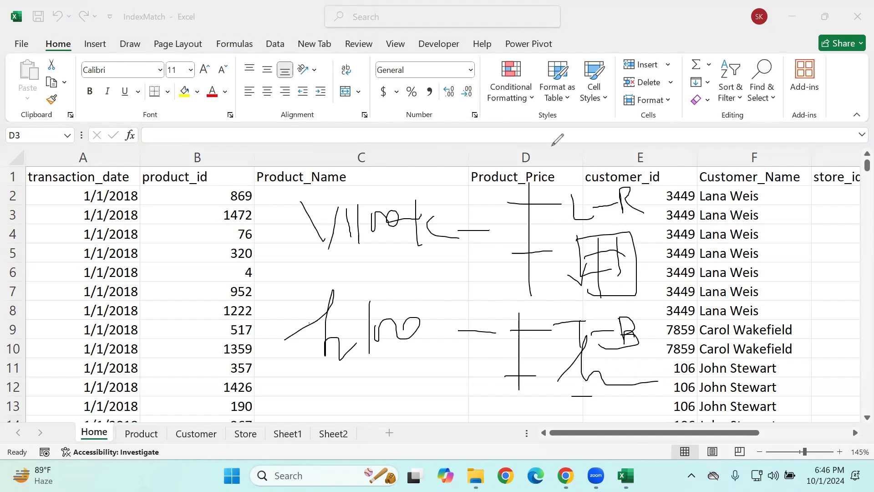
mouse_move(592, 168)
mouse_down()
mouse_move(219, 444)
mouse_move(703, 429)
mouse_move(683, 167)
mouse_up()
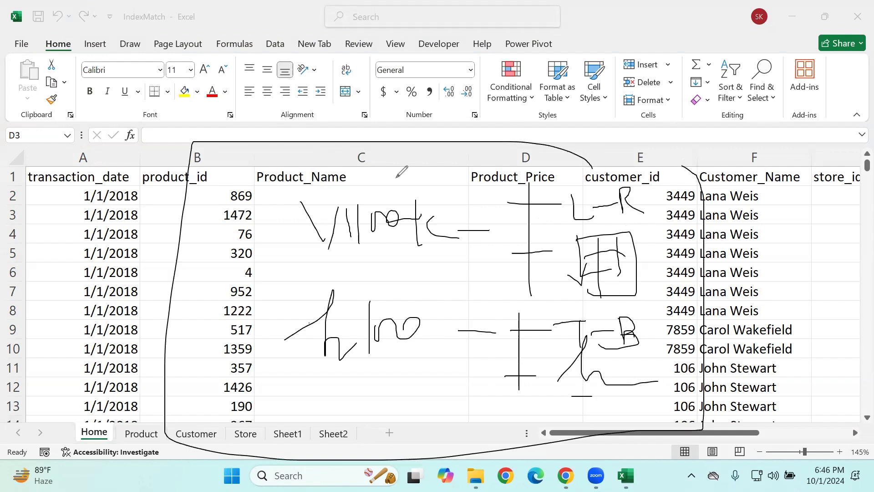
drag(316, 127, 319, 112)
mouse_move(283, 138)
mouse_down()
mouse_move(319, 112)
mouse_move(362, 120)
mouse_move(364, 134)
mouse_move(387, 129)
mouse_up()
mouse_move(409, 97)
mouse_down()
mouse_move(430, 129)
mouse_move(465, 87)
mouse_move(457, 182)
mouse_up()
mouse_move(458, 146)
mouse_down()
mouse_move(502, 127)
mouse_move(535, 146)
mouse_up()
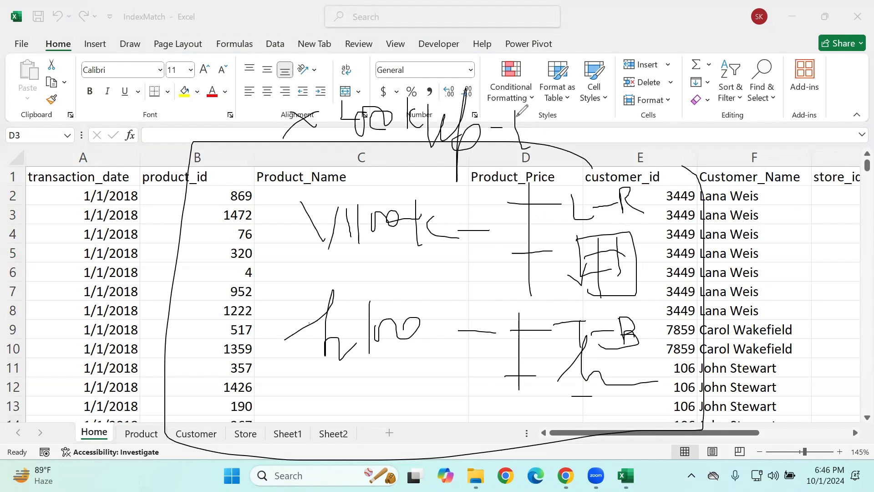
mouse_move(636, 106)
mouse_down()
mouse_move(649, 103)
mouse_move(622, 141)
mouse_up()
mouse_move(547, 71)
mouse_down()
mouse_move(547, 106)
mouse_move(605, 72)
mouse_move(618, 83)
mouse_move(597, 87)
mouse_move(617, 100)
mouse_up()
mouse_move(565, 105)
mouse_down()
mouse_move(576, 120)
mouse_move(602, 103)
mouse_move(591, 113)
mouse_move(622, 121)
mouse_up()
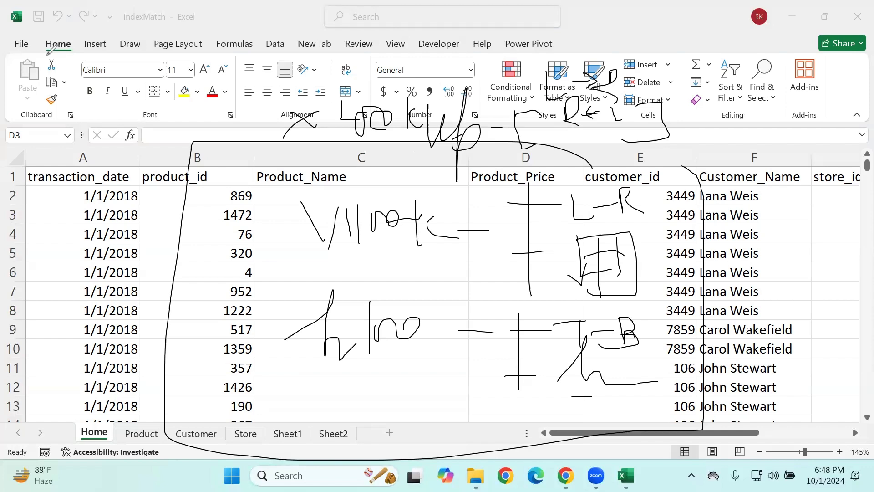
key(Escape)
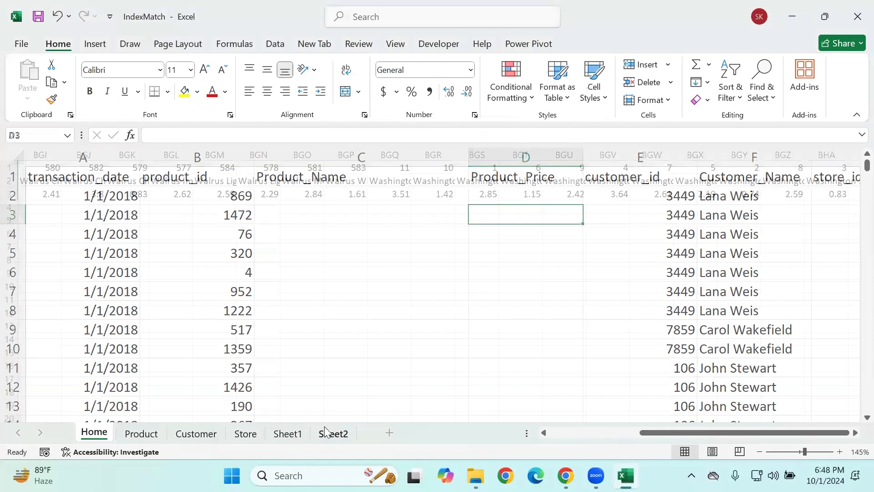
- Clear the leftover entries in the cells beside the store table's store_country column on Sheet1
click(333, 434)
click(245, 434)
key(ctrl+Page_Down)
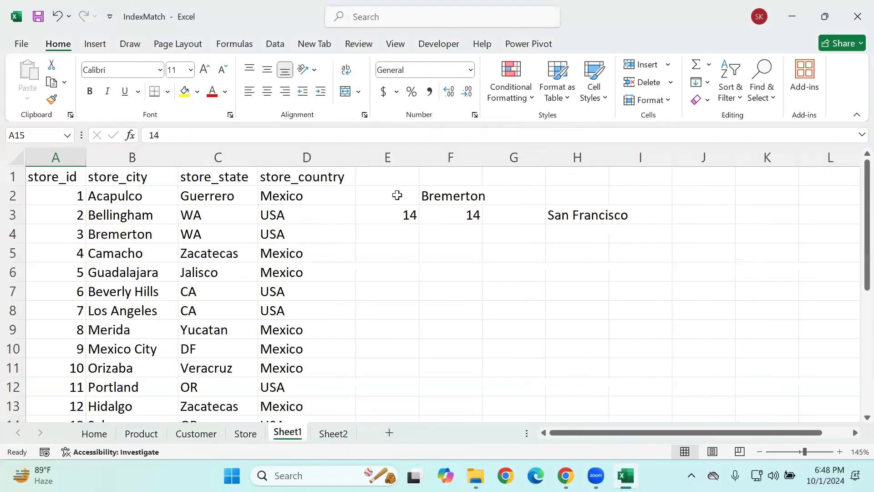
drag(398, 195, 642, 233)
key(Delete)
key(ctrl+Home)
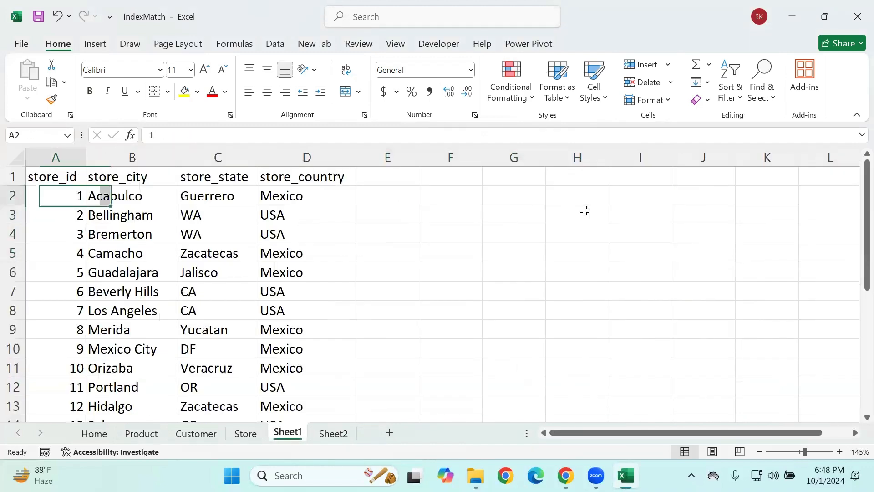
- Enter the headings Index in cell F2 and Match in cell G2
click(522, 240)
click(436, 203)
text(Index)
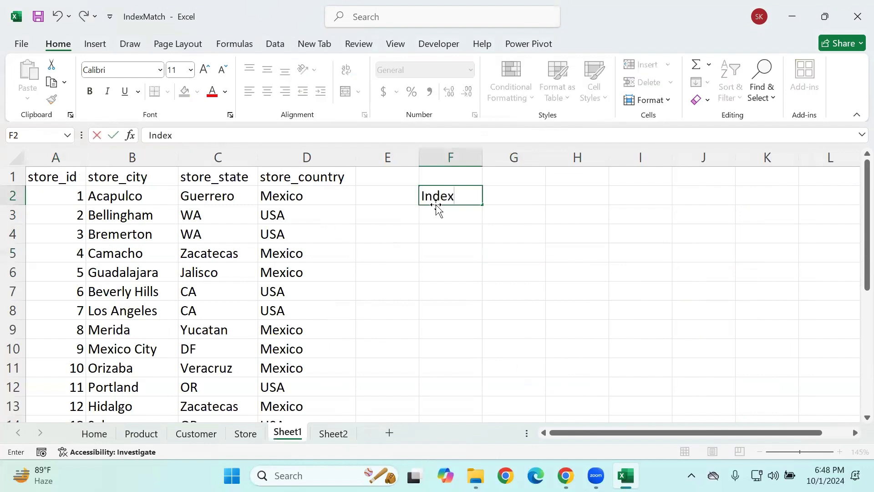
key(Tab)
text(Match)
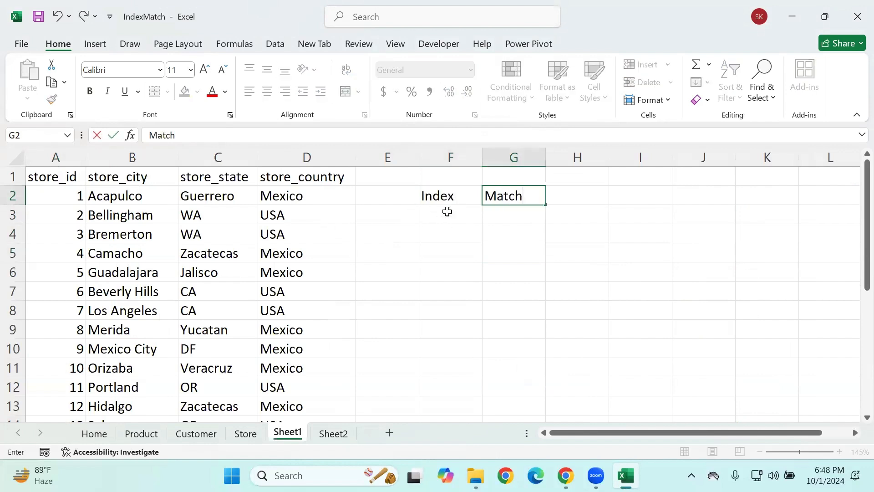
click(428, 199)
click(405, 194)
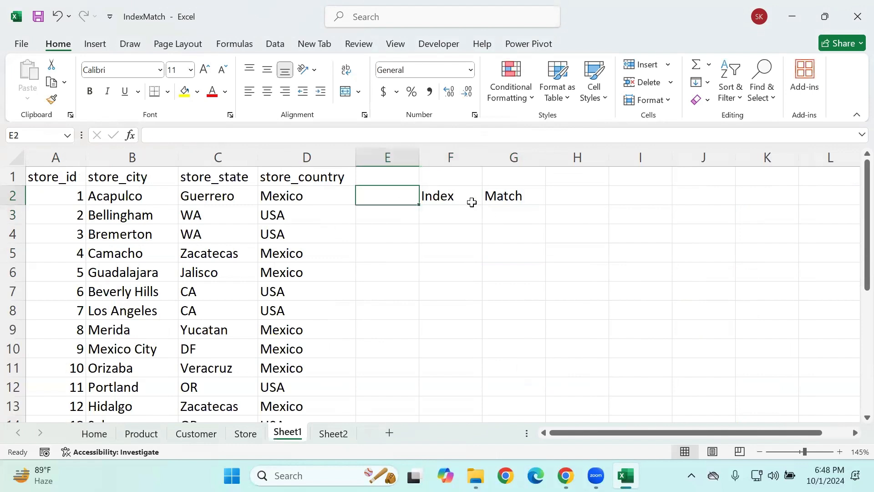
click(452, 196)
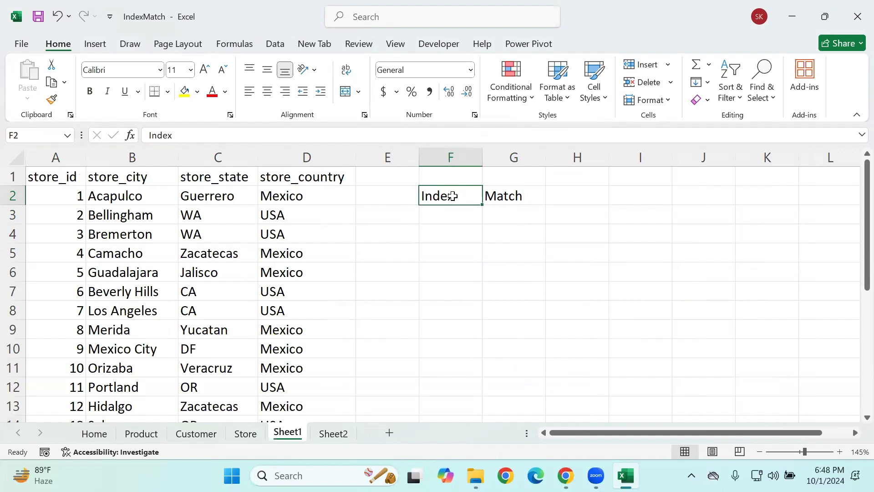
click(456, 228)
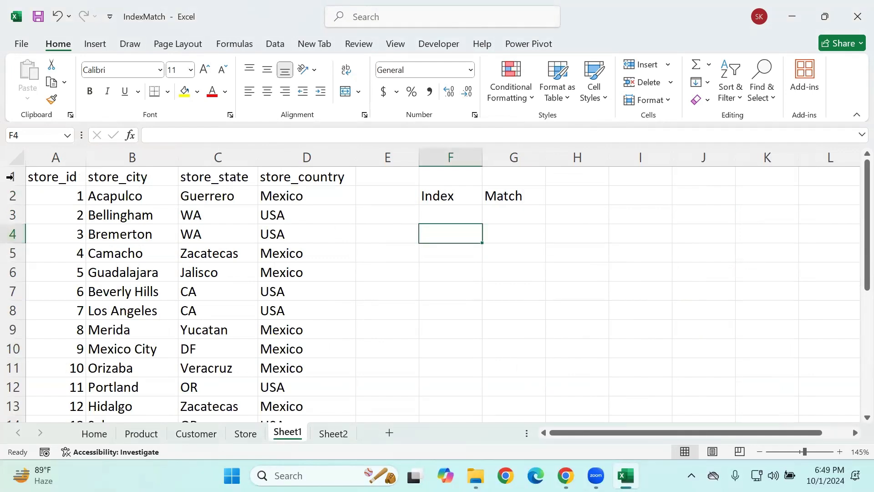
click(13, 349)
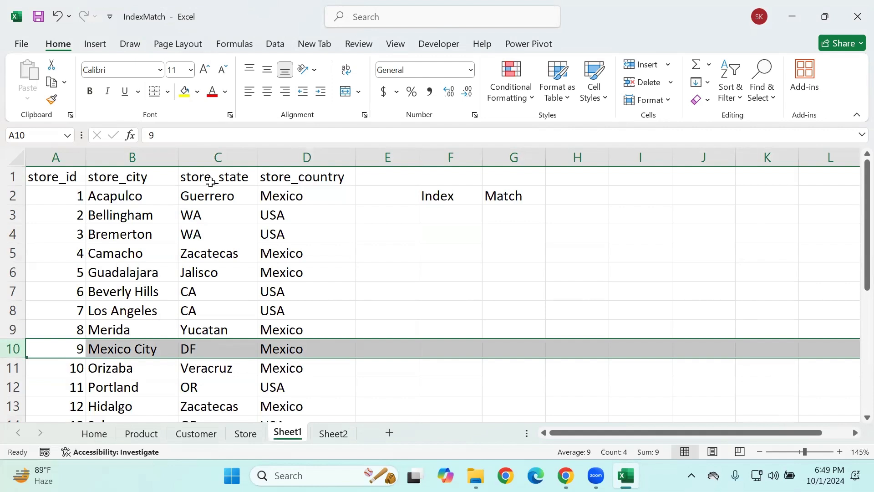
click(13, 364)
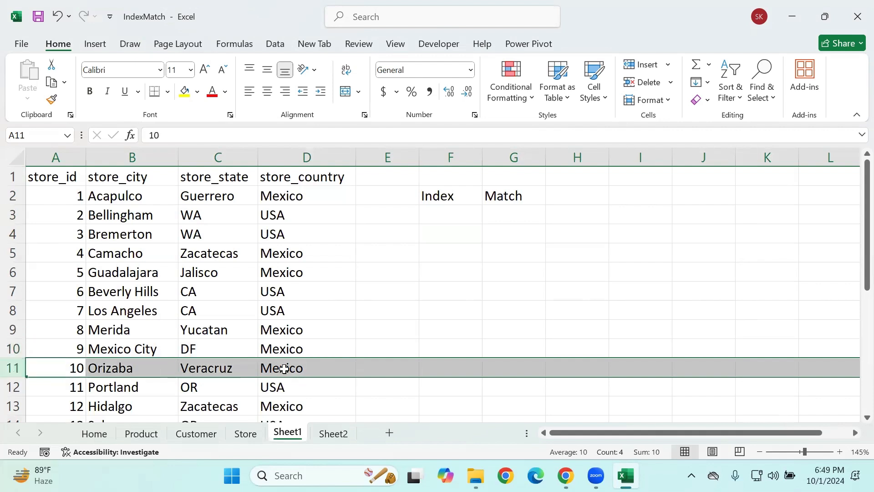
click(432, 214)
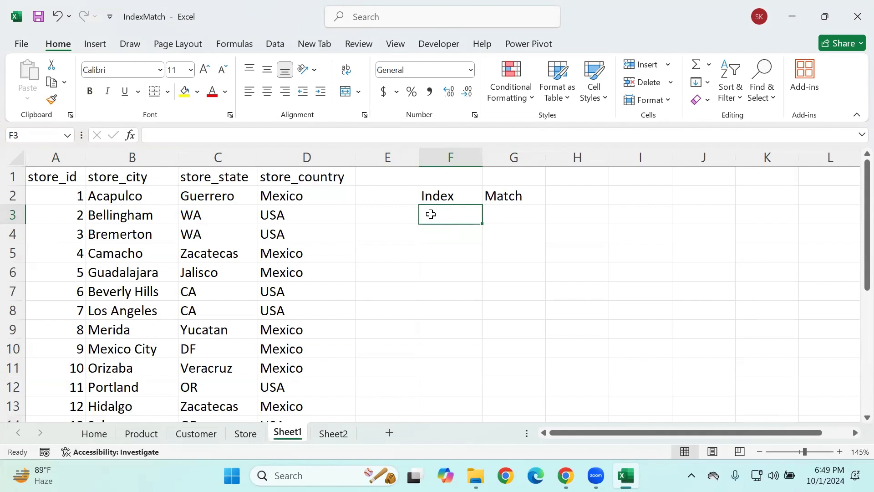
click(298, 251)
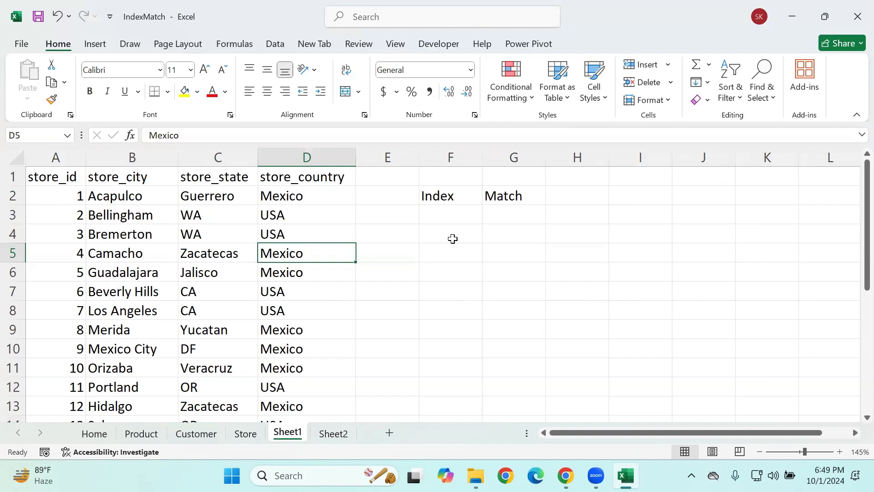
- Enter Value in F3 below the Index heading and Position in G3 below the Match heading
click(445, 213)
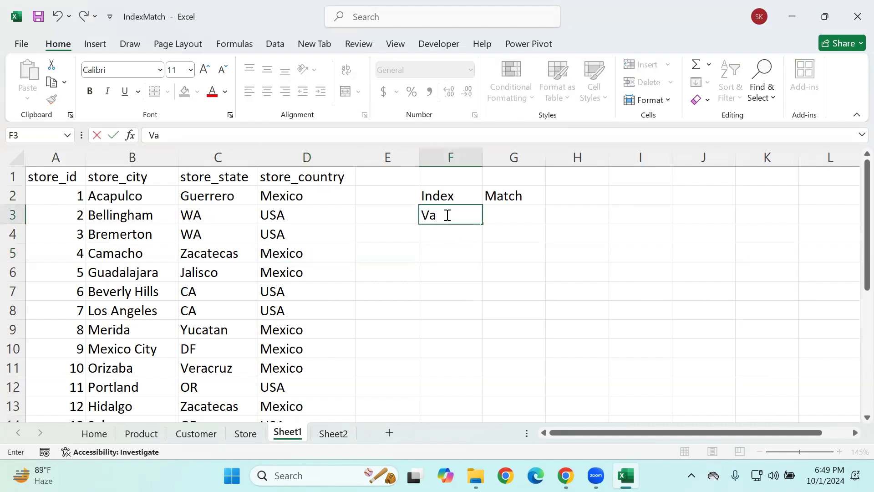
text(lue)
key(ctrl+Return)
key(Tab)
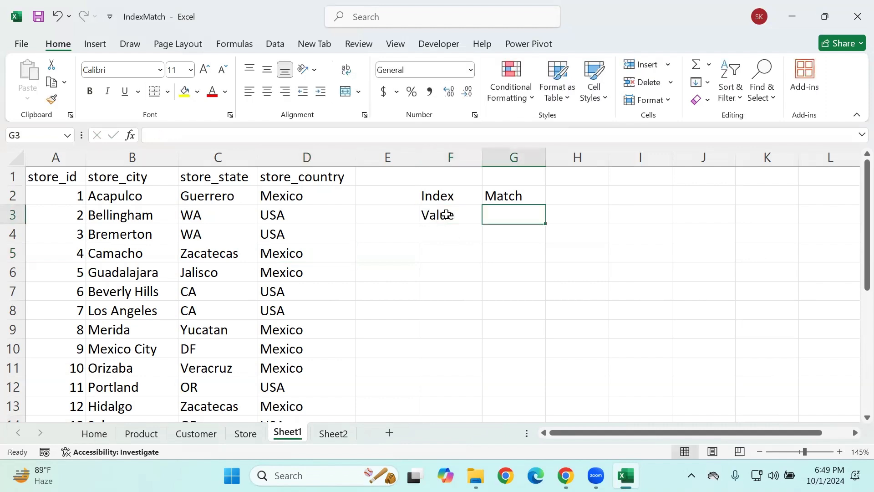
text(Pos)
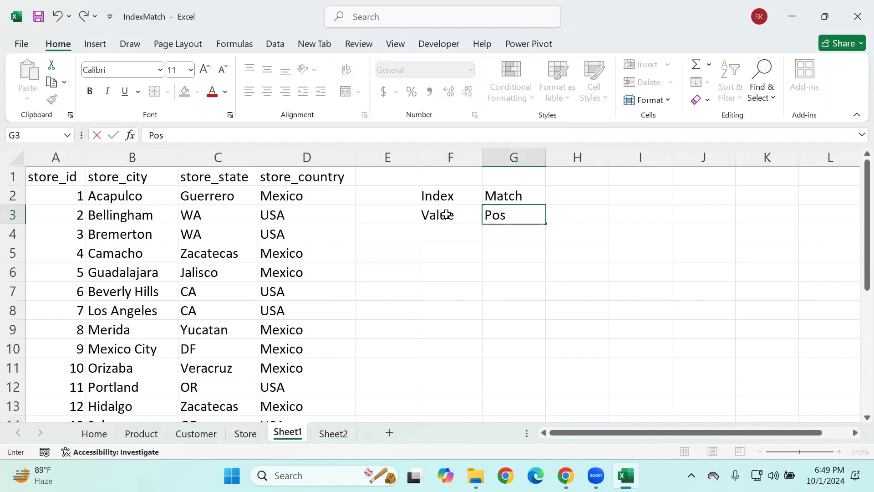
text(ition)
key(Tab)
- Start an INDEX formula in cell F4 with the whole store table A1:D25 as its array
key(Down)
key(Left)
key(Left)
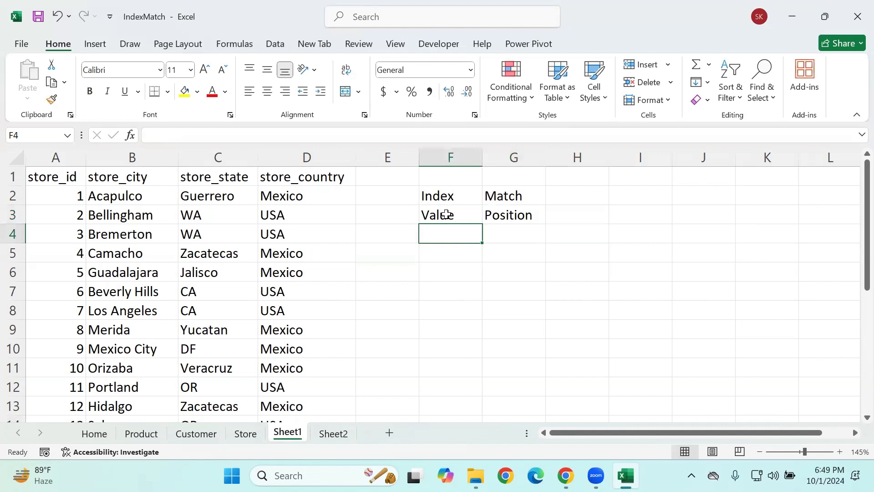
text(=in)
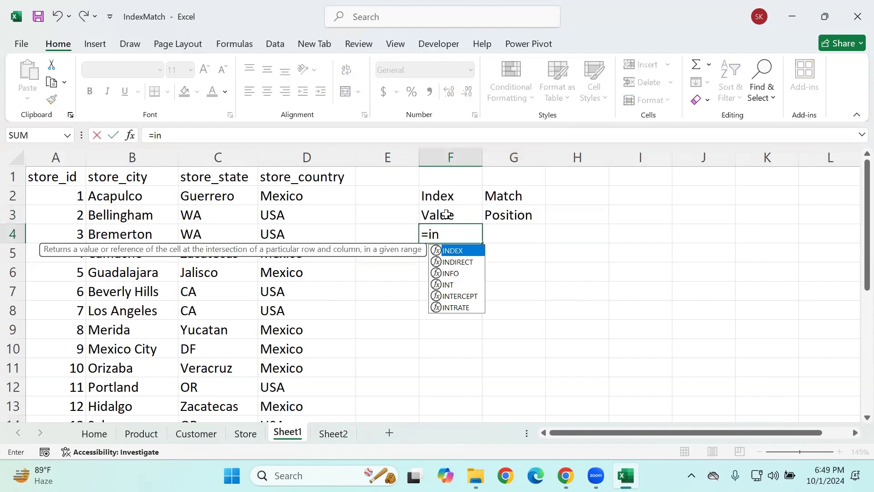
text(de)
key(Tab)
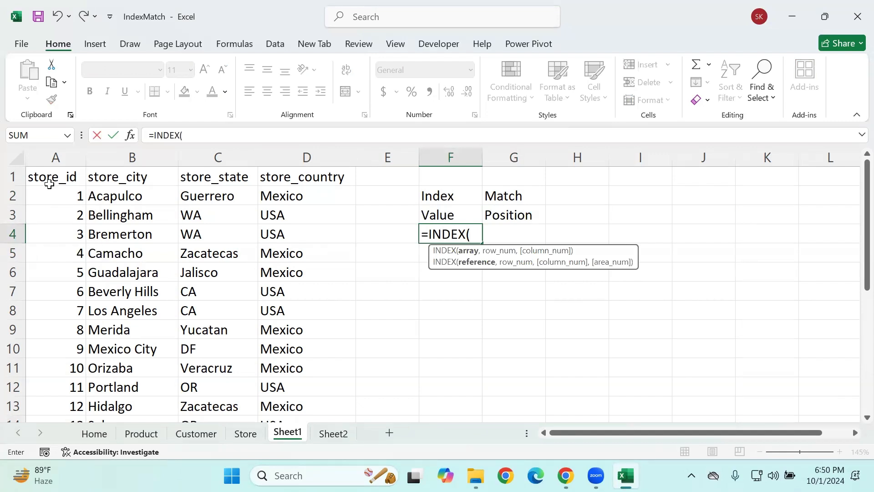
click(49, 184)
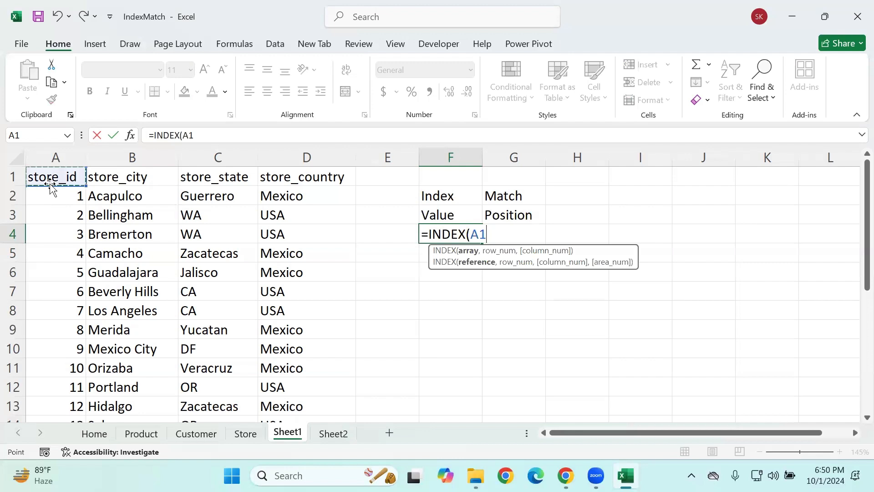
key(ctrl+shift+Right)
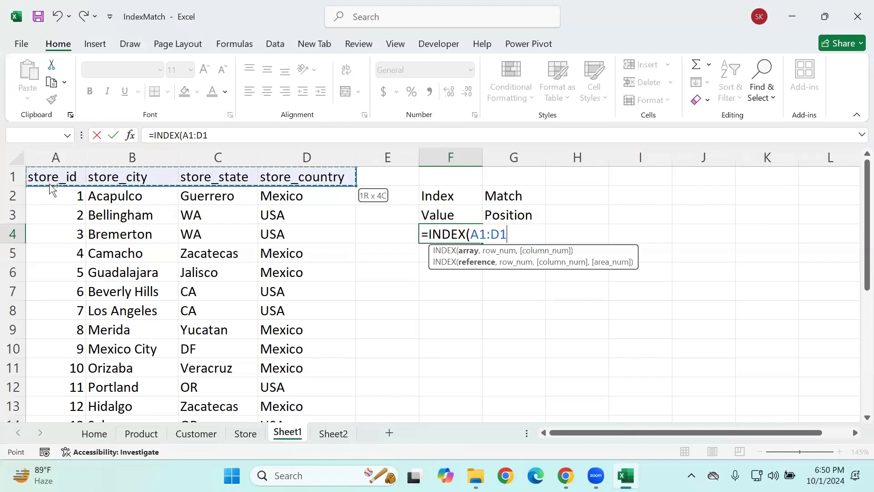
key(ctrl+shift+Down)
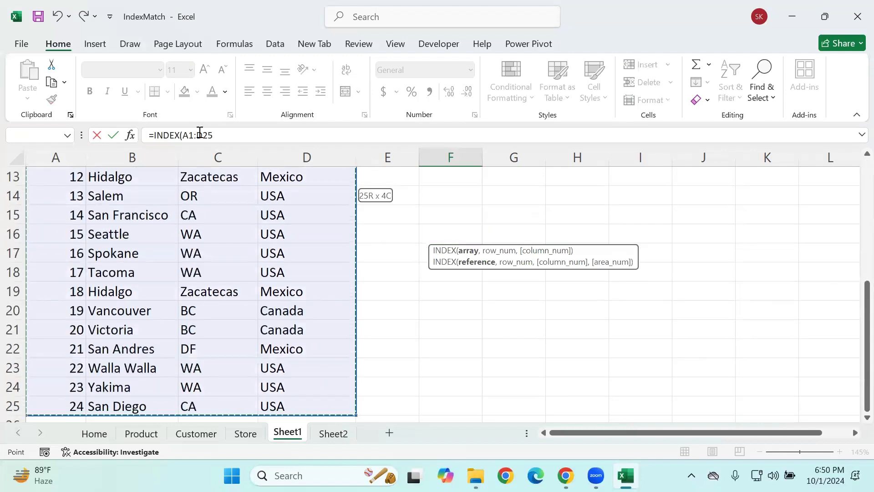
- Make the INDEX array reference absolute as $A$1:$D$25 and continue to the row number argument
drag(213, 135, 184, 133)
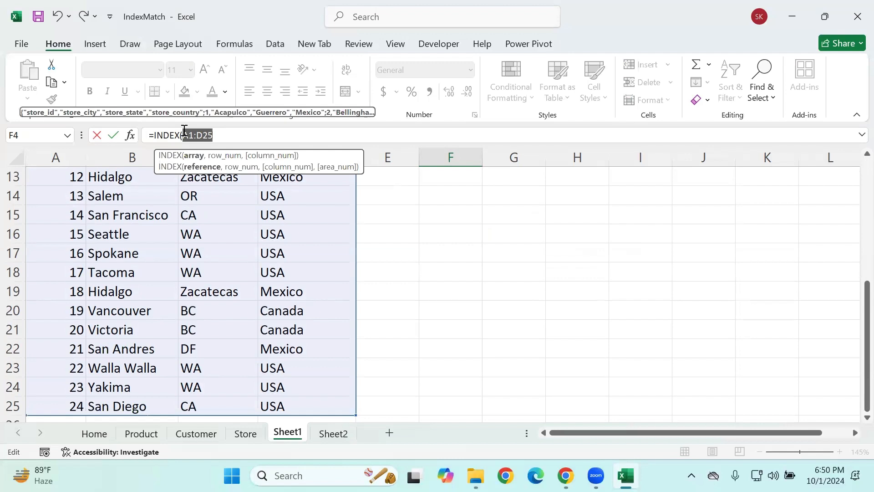
key(F4)
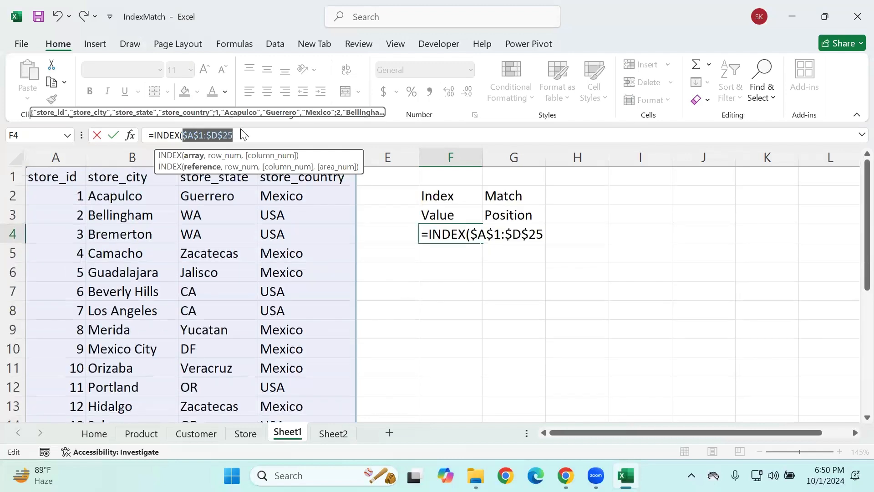
click(250, 136)
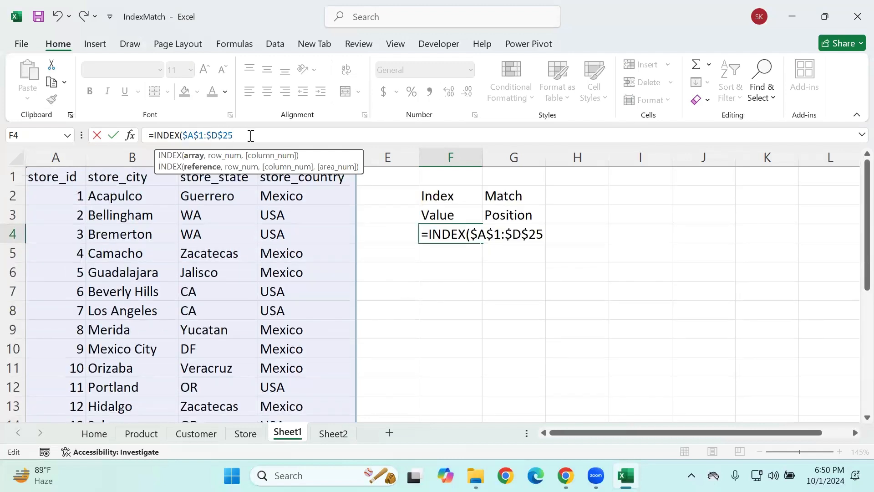
text(,)
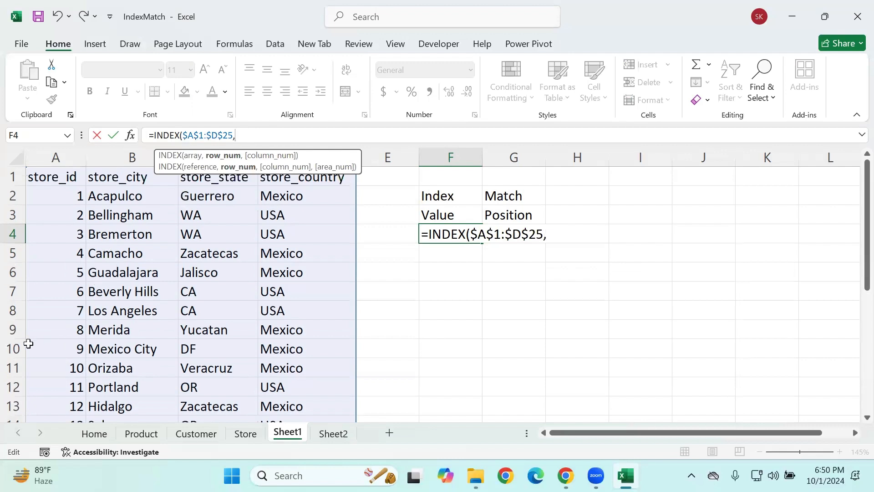
- Complete the INDEX formula with row number 10 and column number 2, and autofit column F to the result
text(10,.\)
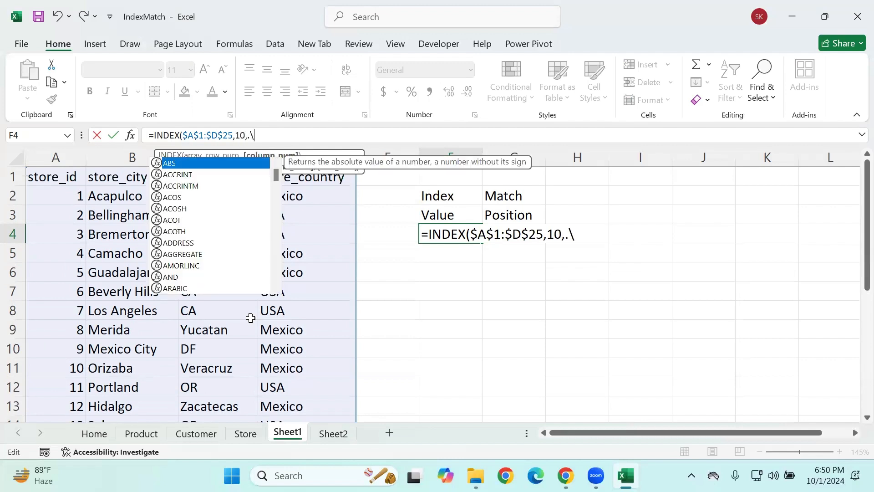
key(BackSpace)
key(BackSpace)
key(BackSpace)
text(,)
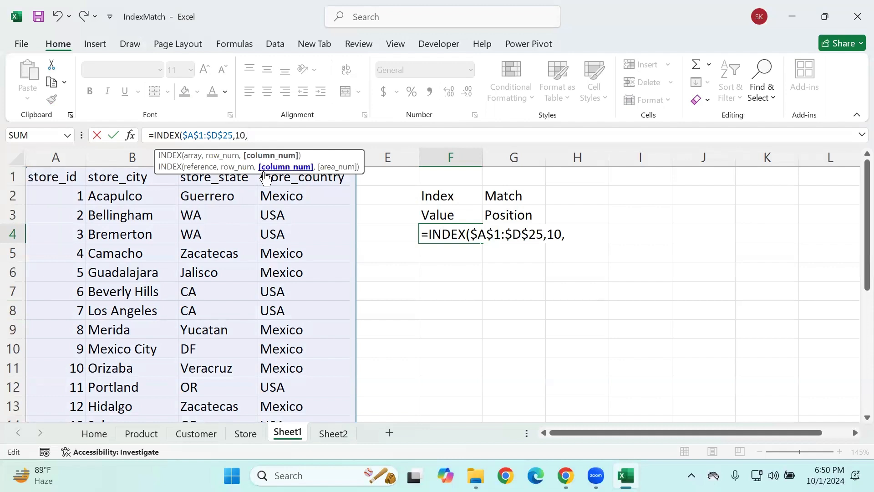
text(2)
text())
key(Return)
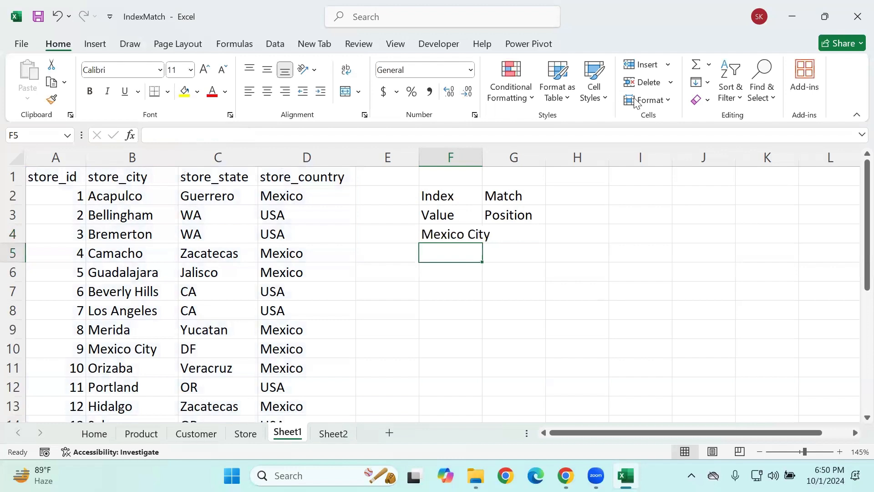
double_click(483, 152)
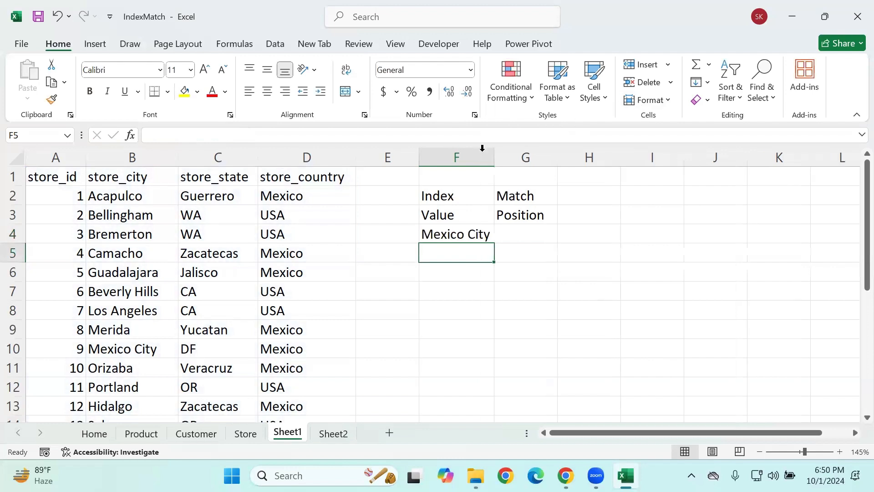
- Start an INDEX formula in cell F5 with the store data A2:D25, without the header row, as its array
text(=in)
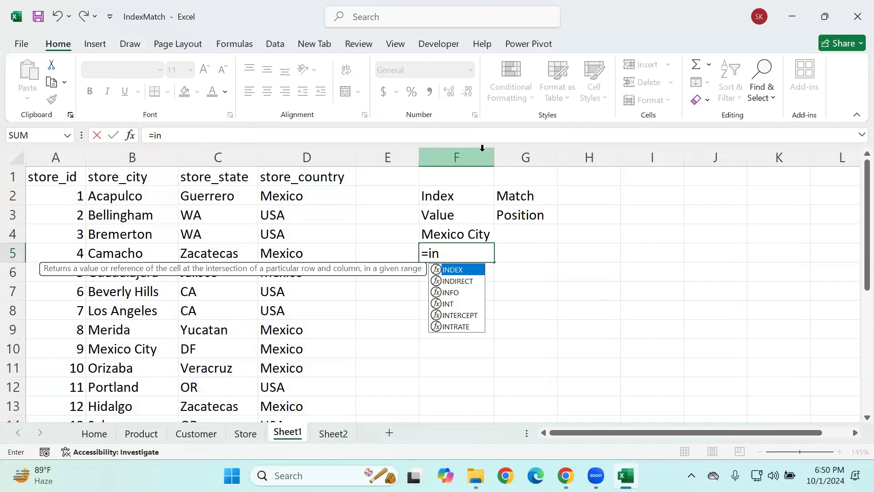
key(Tab)
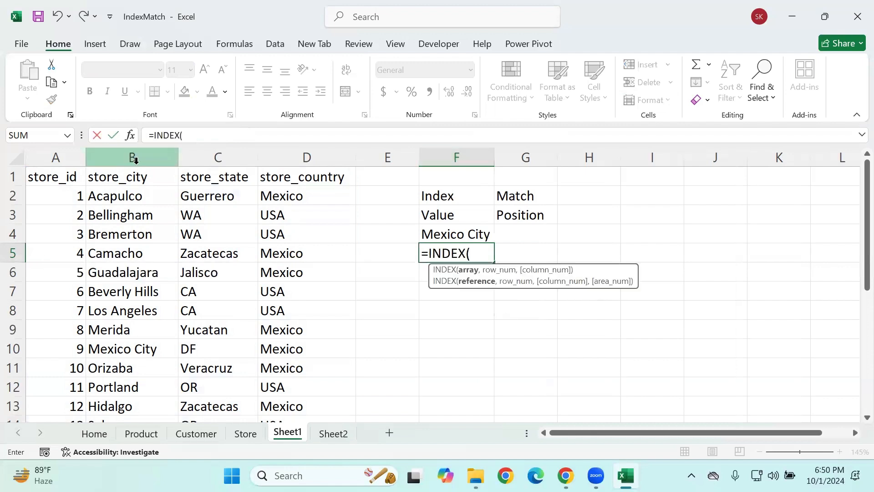
click(54, 192)
key(ctrl+shift+Right)
key(ctrl+shift+Down)
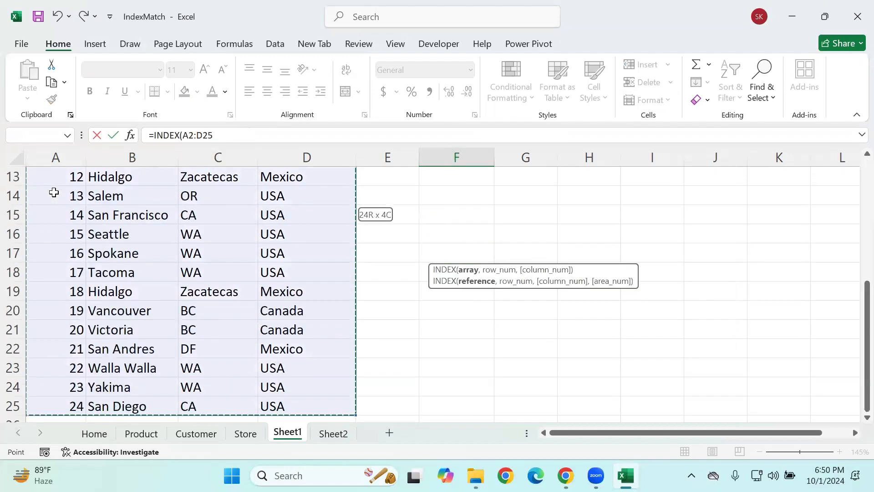
- Make the INDEX array absolute as $A$2:$D$25 and complete the F5 formula with row number 10 and column number 4
drag(182, 135, 209, 135)
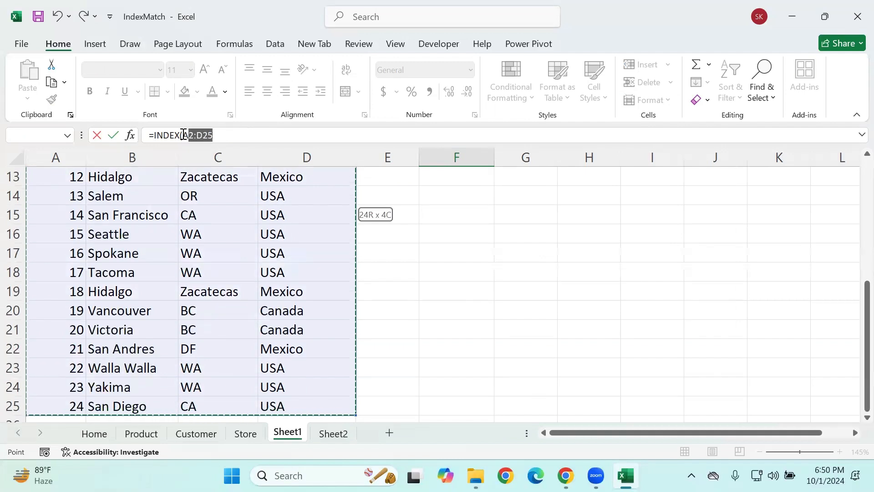
key(F4)
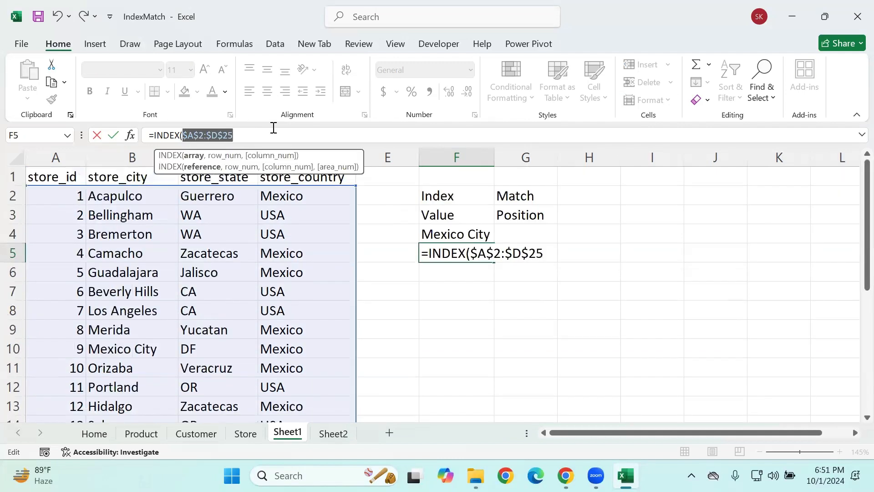
click(273, 129)
text(,)
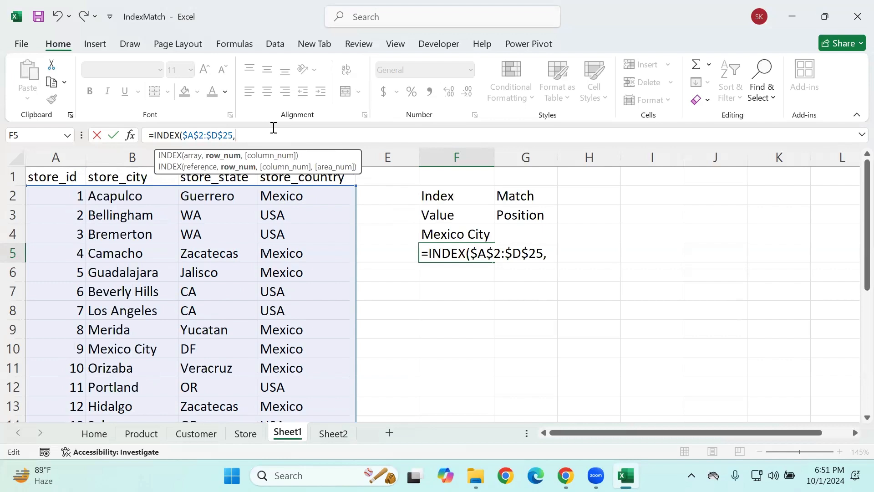
text(10)
text(,4)
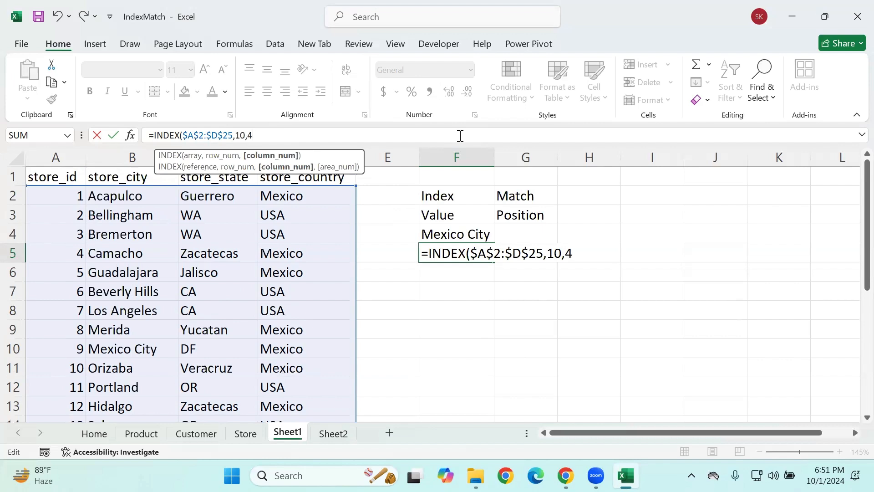
key(ctrl+Return)
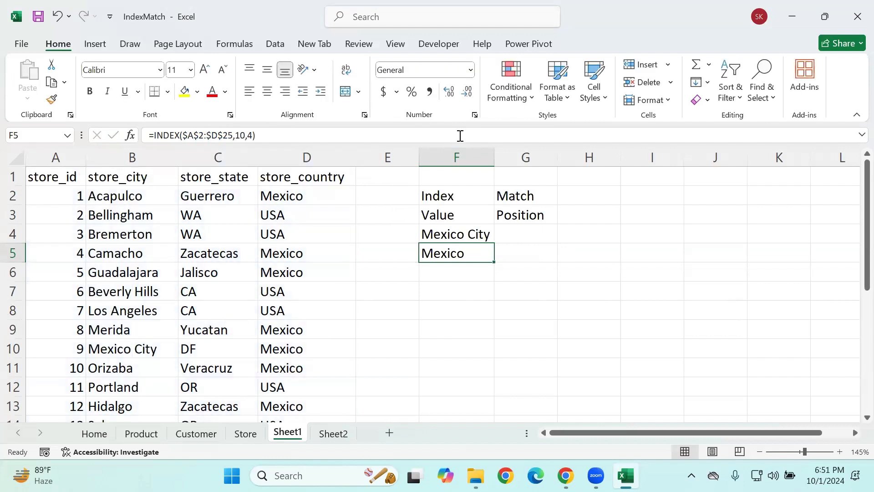
- Start another INDEX formula in cell F6 with only the store_country column D1:D25 as its array
key(Down)
text(=ind)
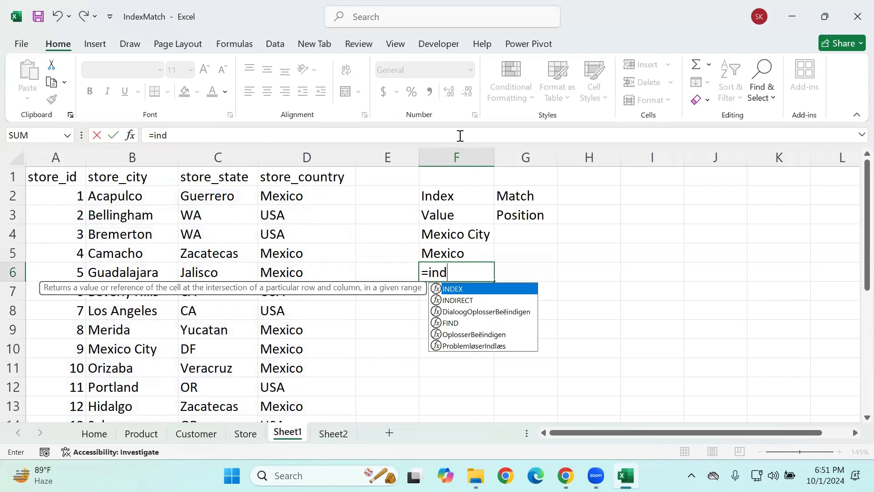
key(Tab)
click(291, 178)
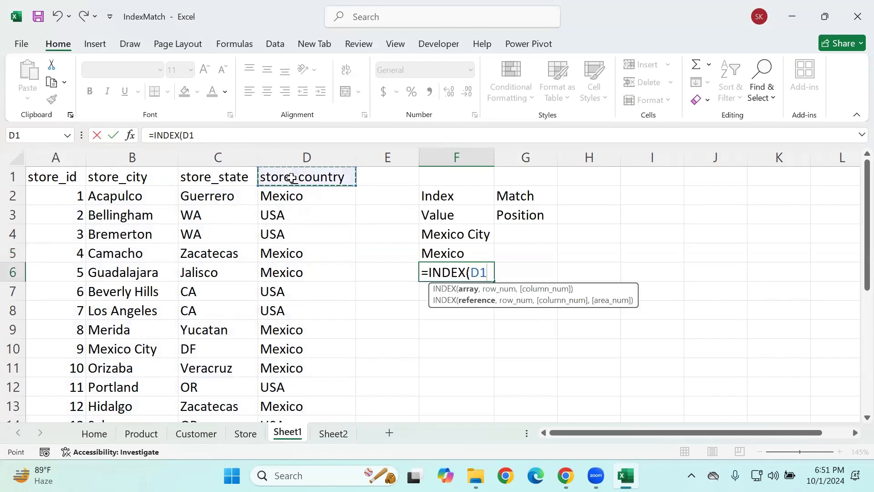
key(ctrl+shift+Down)
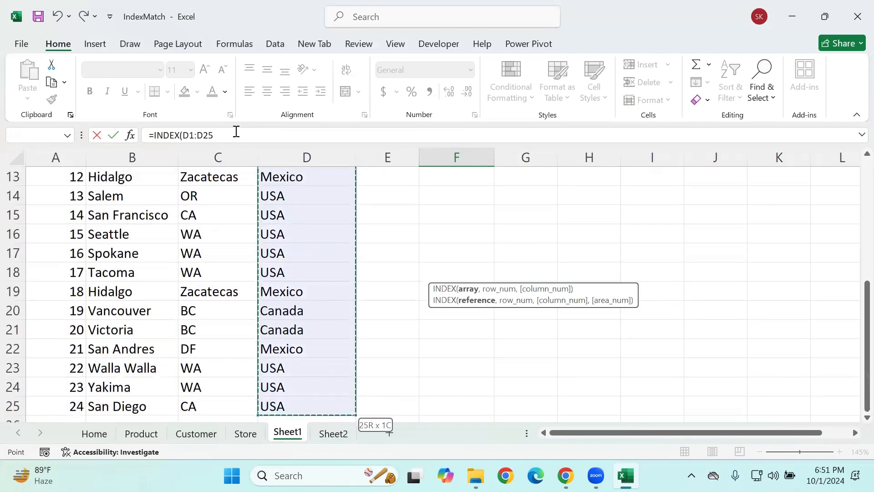
- Make the INDEX array absolute as $D$1:$D$25 and complete the F6 formula with row number 6 and no column number
drag(236, 132, 183, 137)
key(F4)
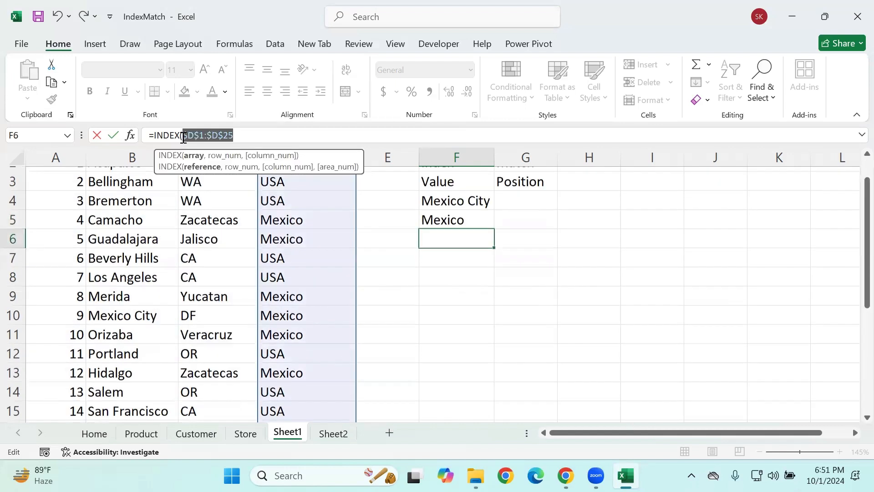
click(252, 137)
text(,)
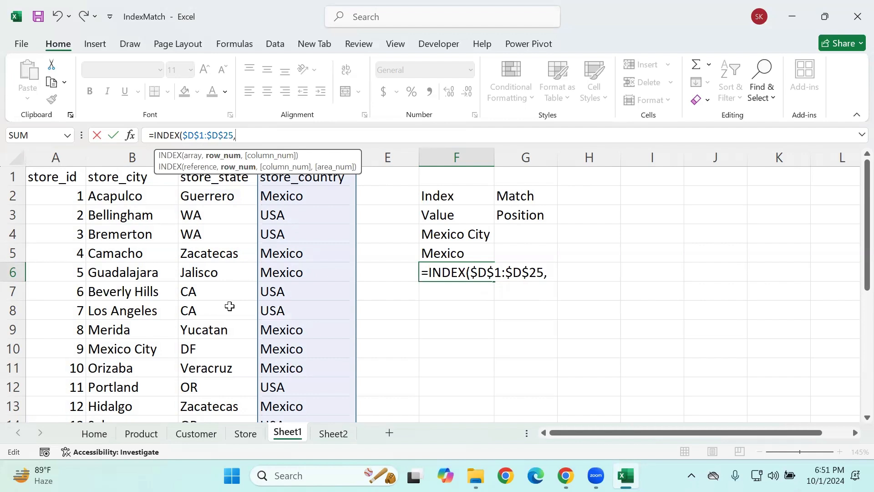
text(6,)
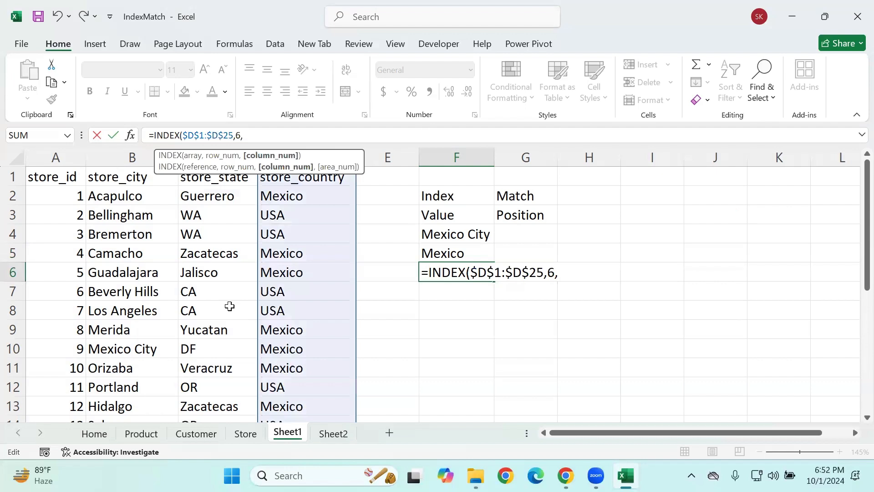
key(BackSpace)
text())
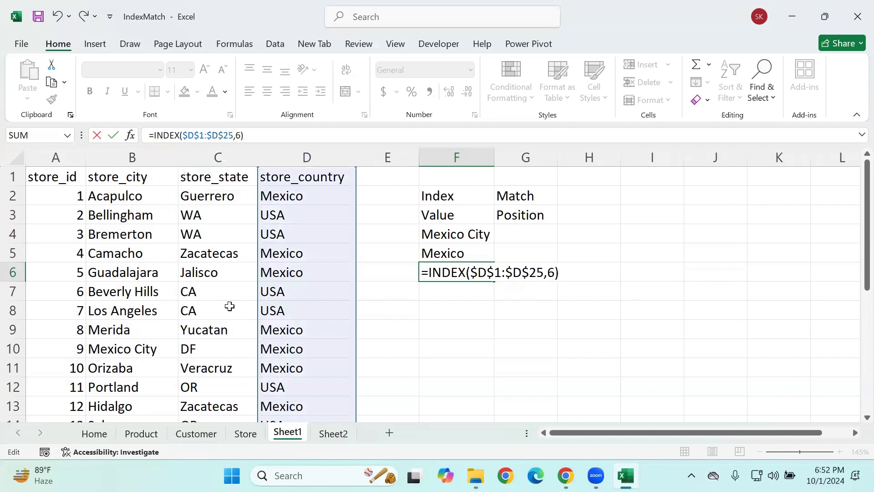
key(Return)
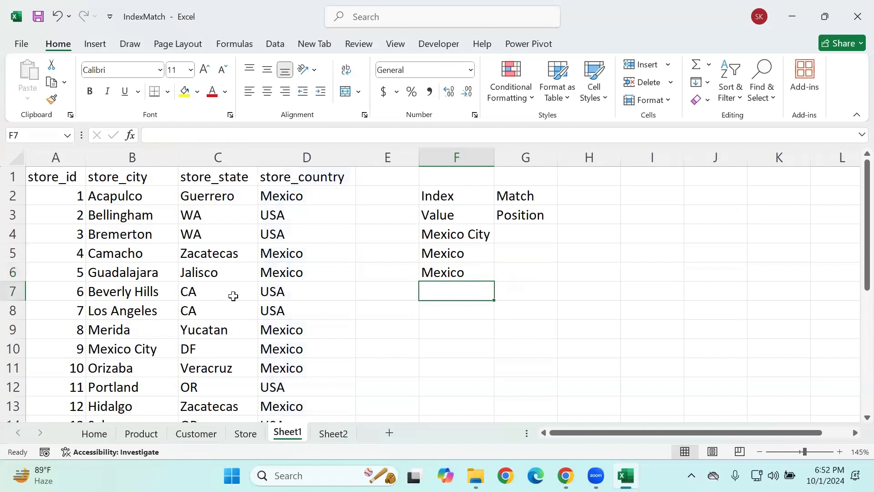
- Widen column G slightly to make room for the Match results
drag(434, 232, 437, 284)
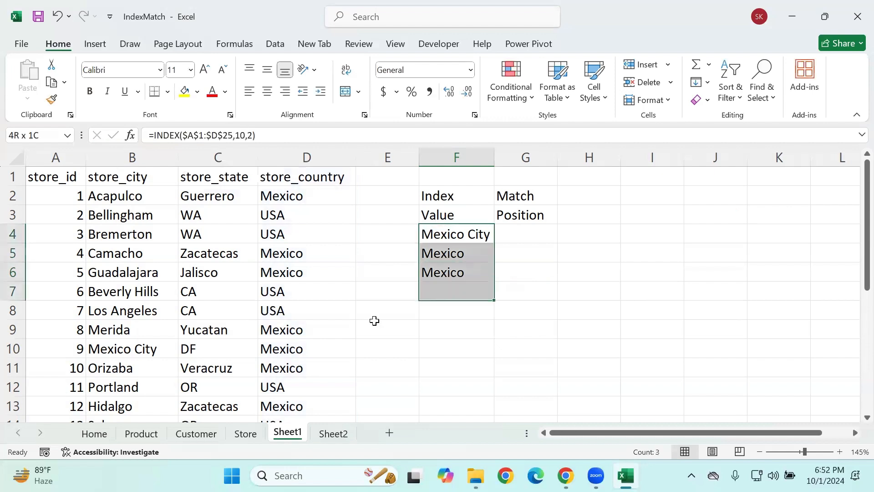
click(527, 235)
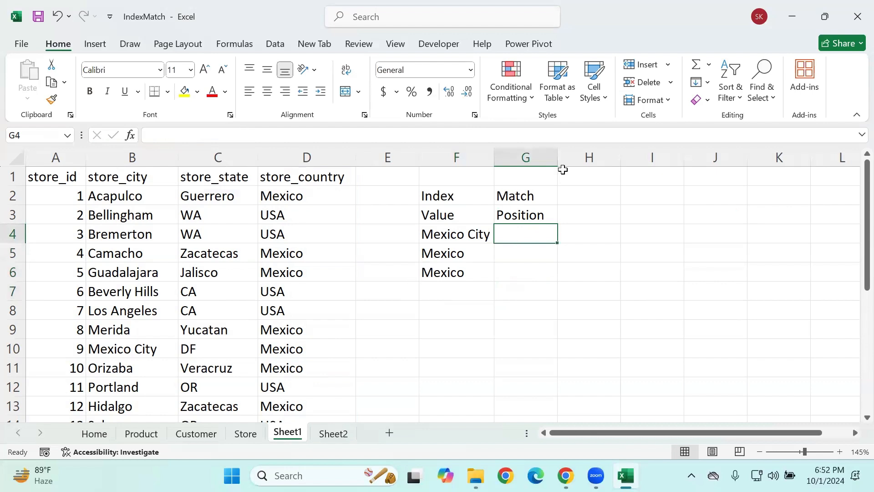
drag(553, 155, 577, 155)
click(546, 269)
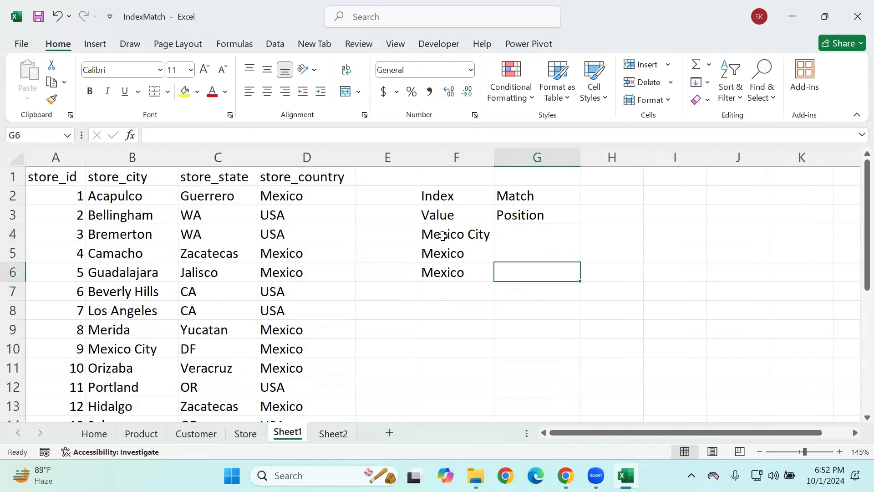
click(435, 234)
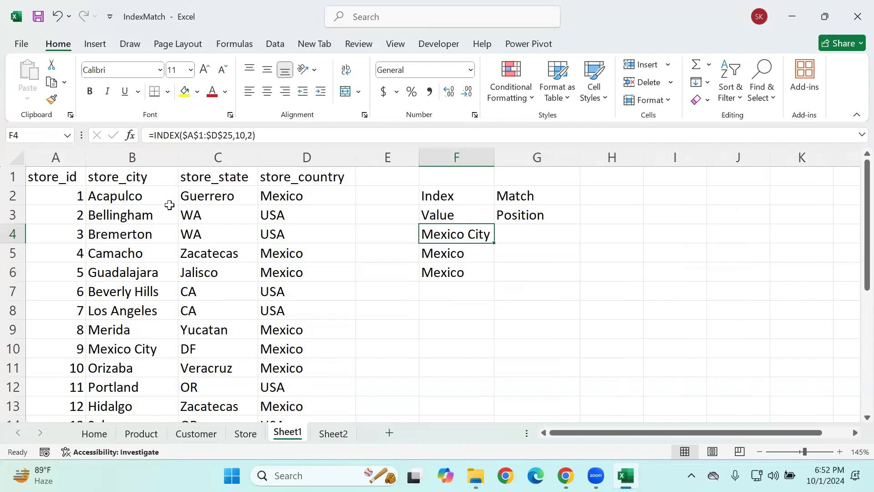
drag(136, 201, 128, 352)
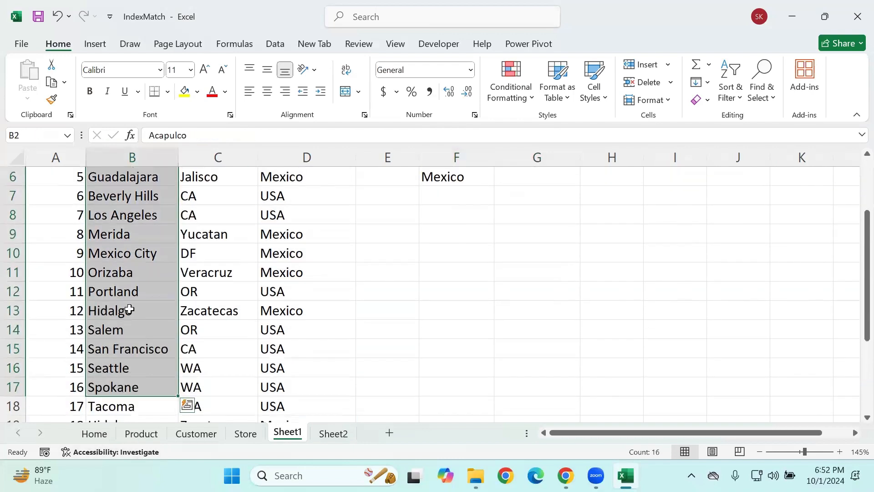
click(128, 309)
click(433, 210)
scroll(432, 210, up, 2)
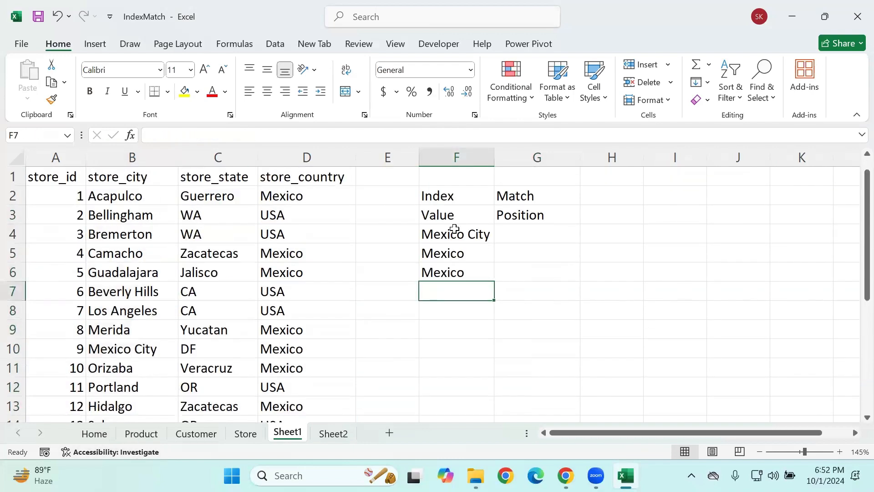
- Start a MATCH formula in cell G4 with the absolute reference $F$4 as lookup value and continue to the lookup array
click(517, 248)
click(527, 238)
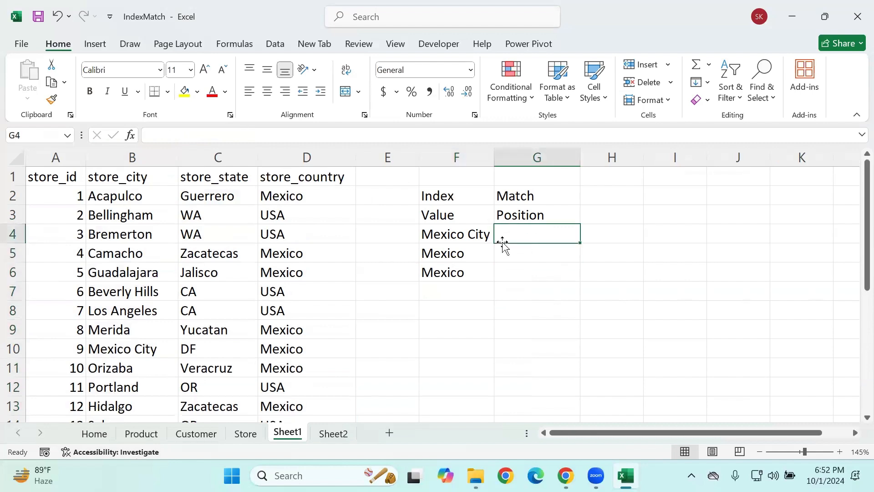
text(=)
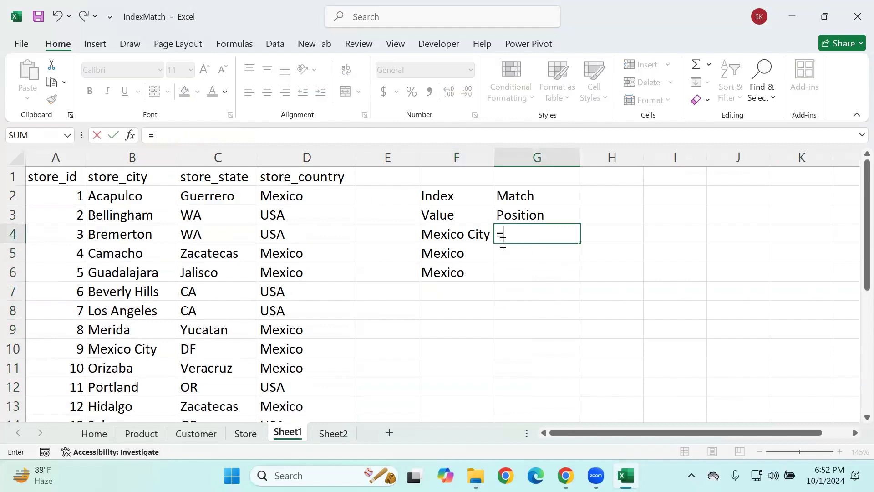
text(ma)
key(Tab)
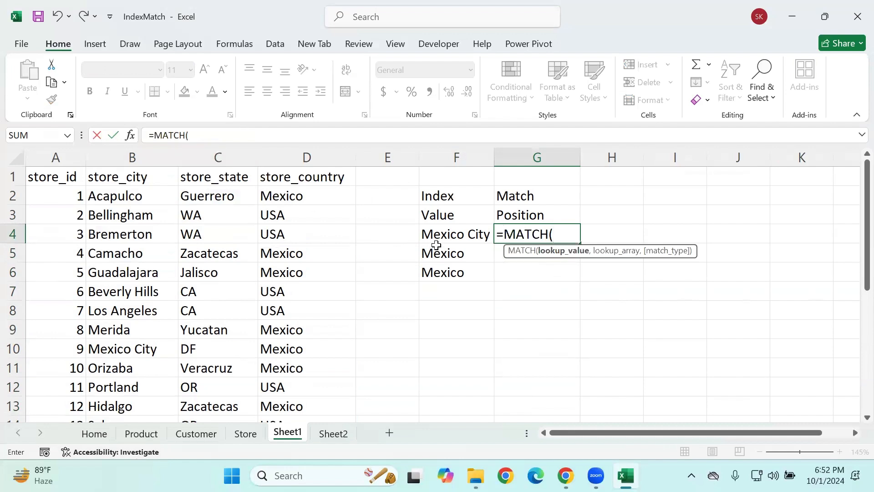
click(438, 236)
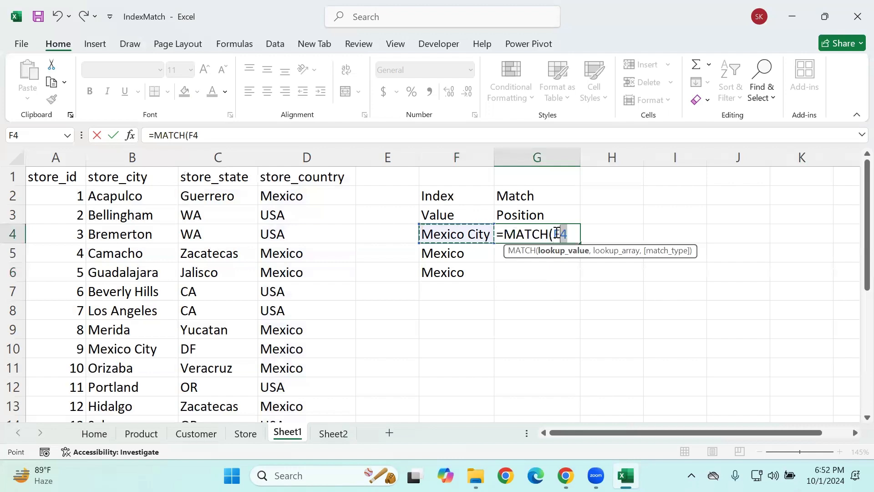
drag(557, 232, 553, 233)
key(F4)
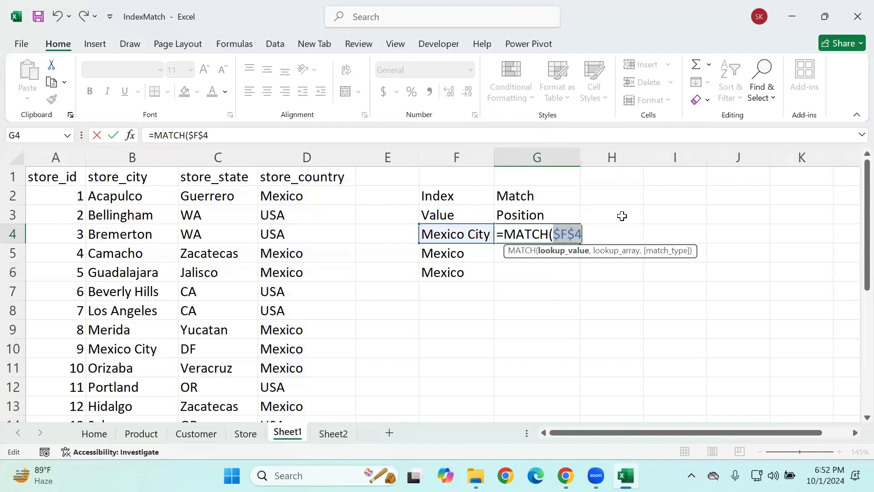
click(265, 133)
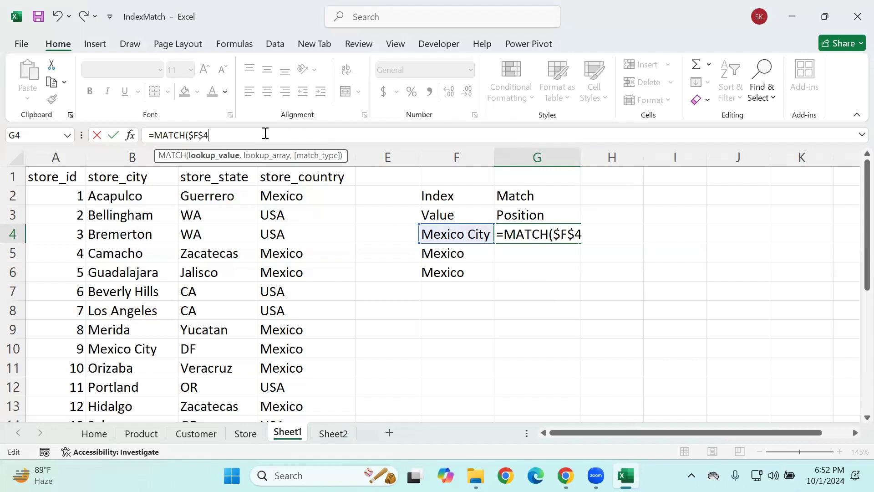
text(,)
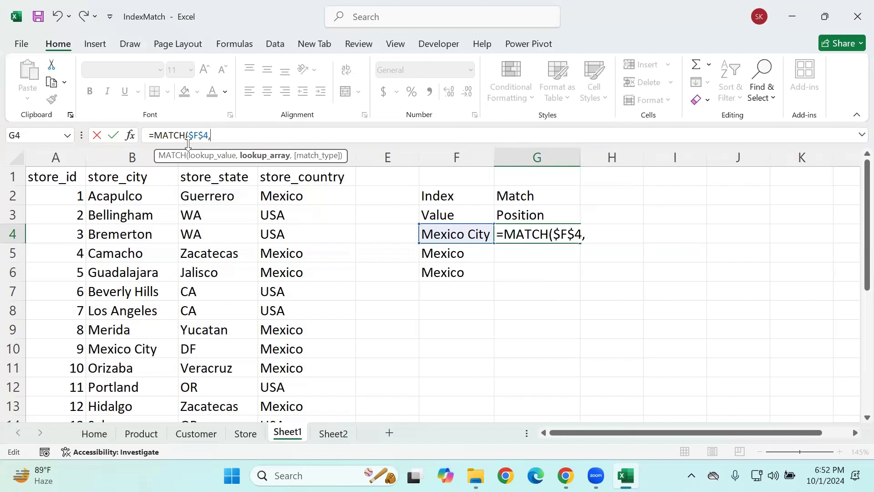
- Complete the MATCH formula with the store_city column B1:B25 as lookup array and match type 0, and reselect G4
click(132, 177)
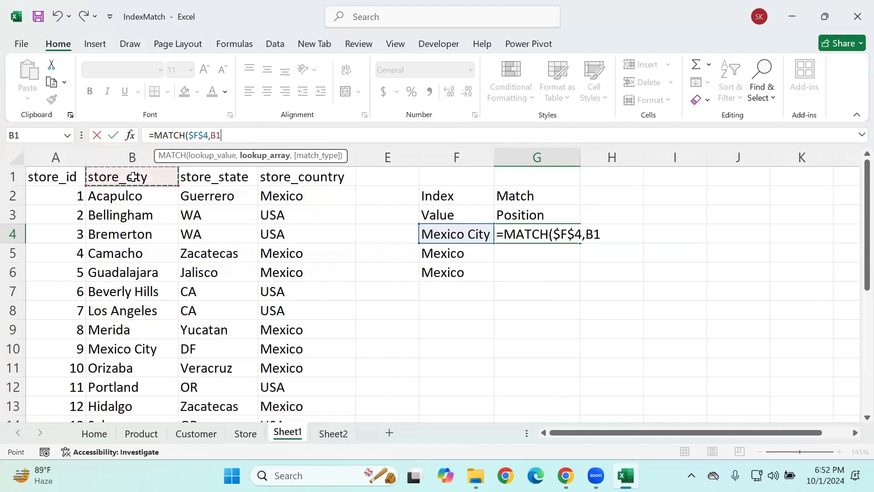
key(ctrl+shift+Down)
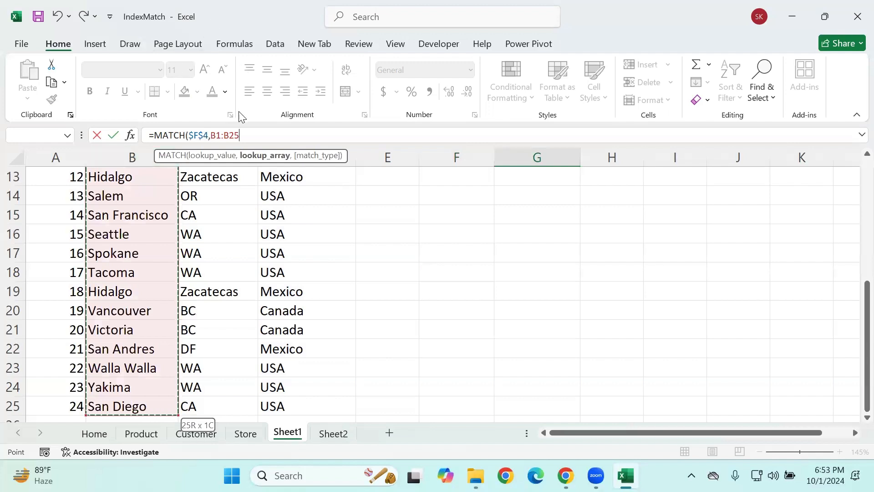
click(266, 134)
text(,0)
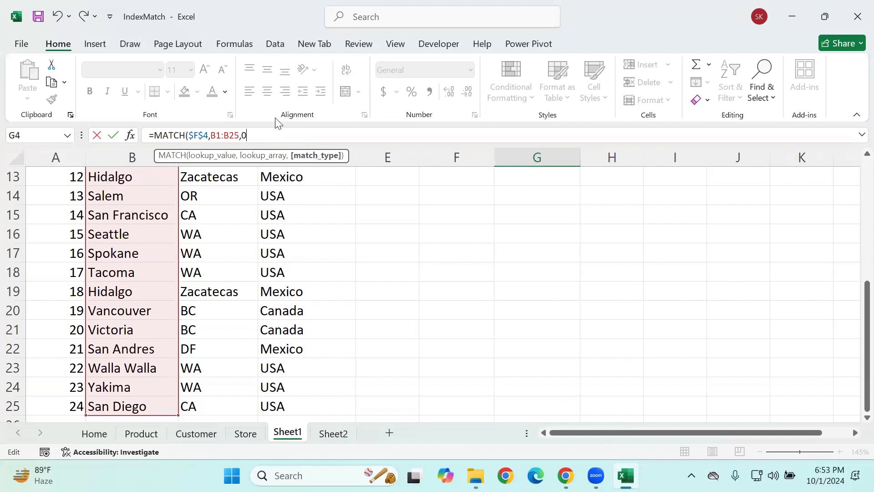
text())
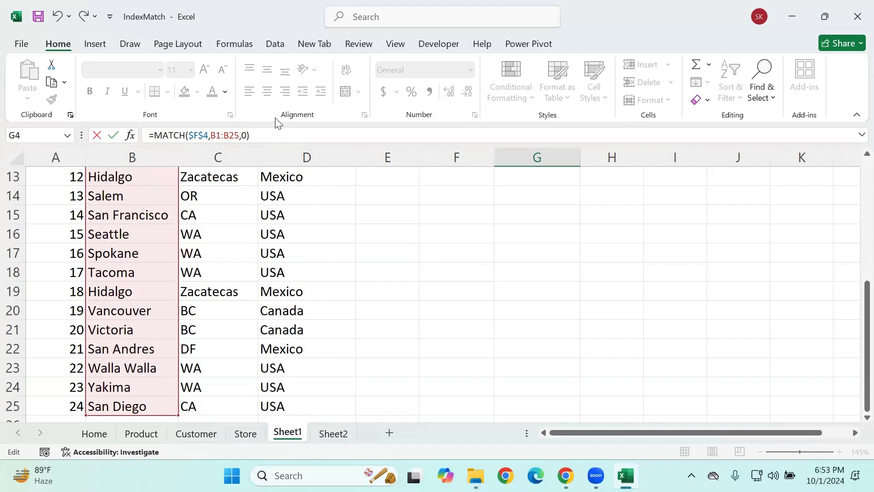
key(Return)
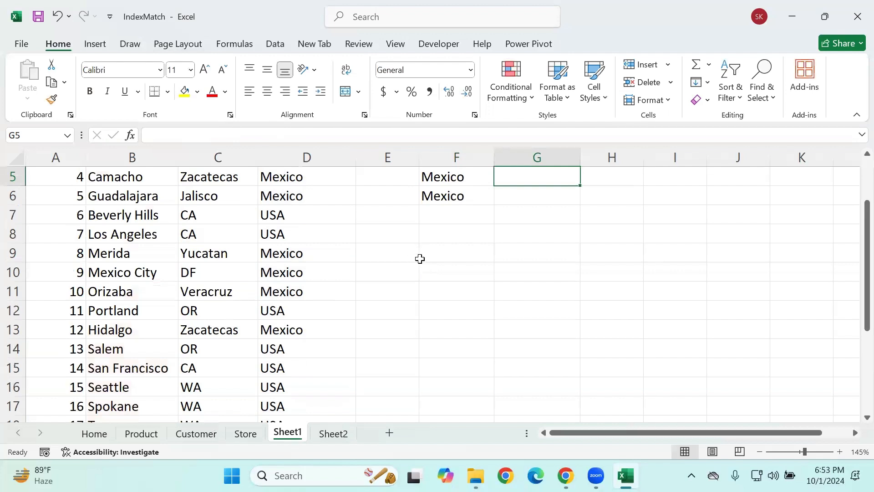
scroll(501, 257, up, 1)
click(540, 221)
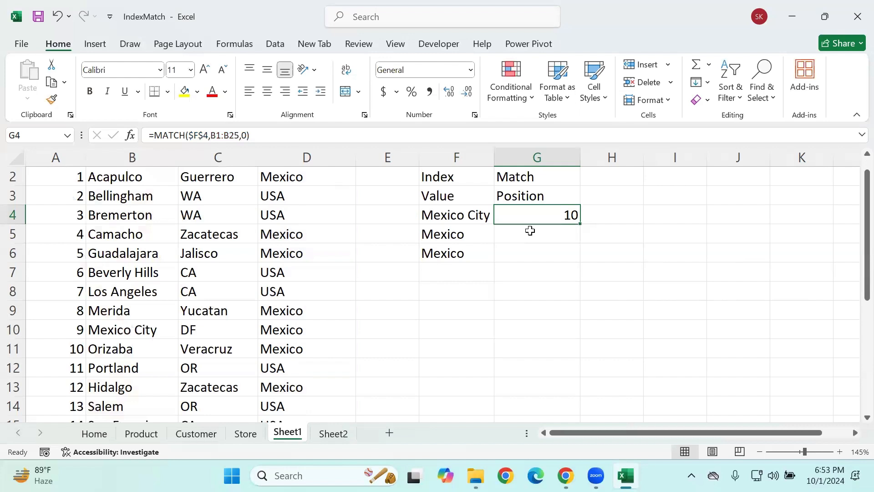
- Review the INDEX formulas in F4 and F5 and the MATCH formula in G4
click(457, 217)
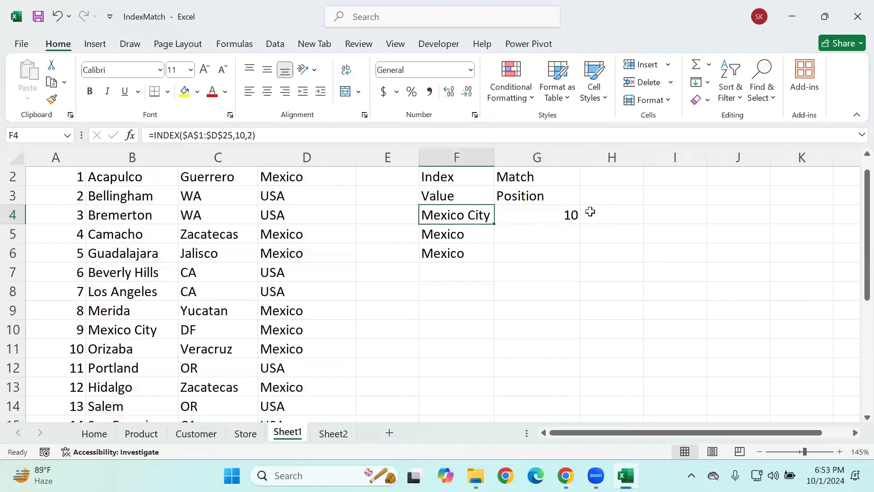
click(548, 220)
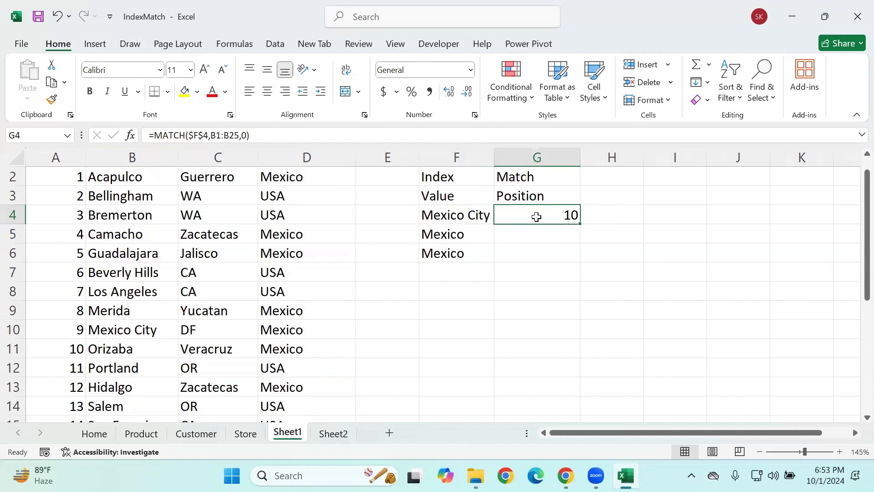
click(440, 232)
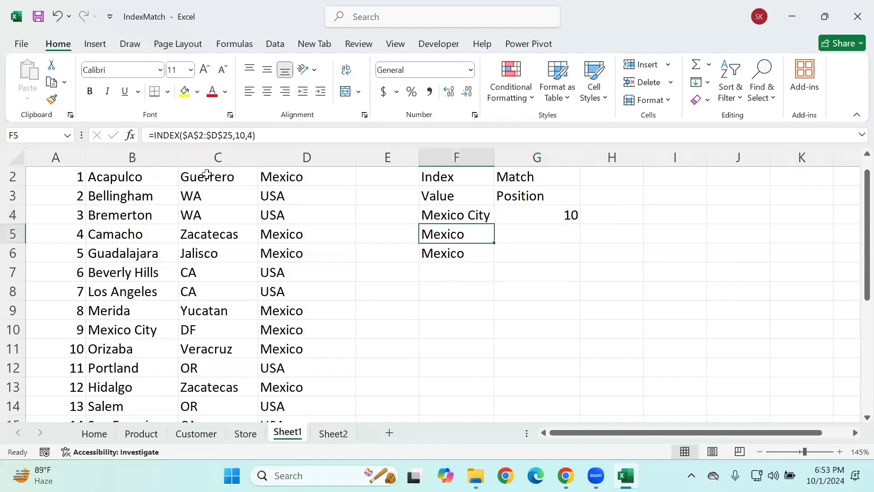
- Copy the store_country header from D1 into F8 and autofit column F to its contents
click(209, 174)
scroll(281, 220, up, 1)
click(285, 172)
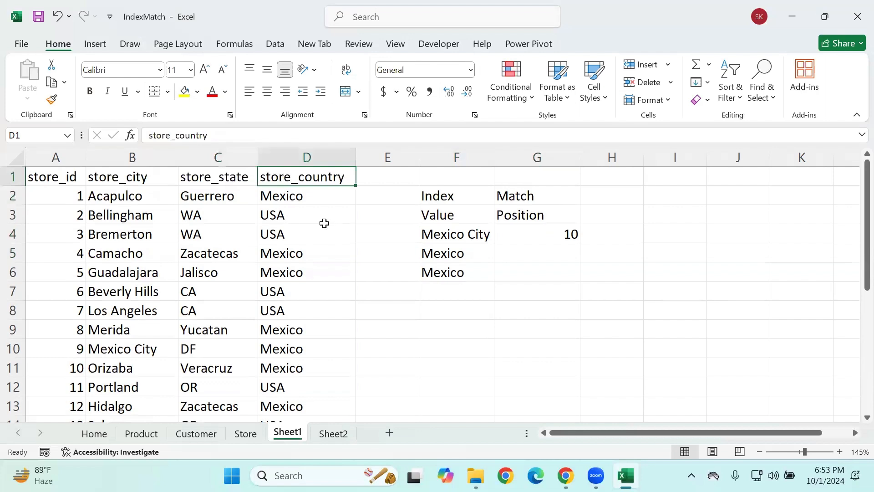
key(ctrl+c)
click(470, 315)
key(ctrl+v)
click(517, 330)
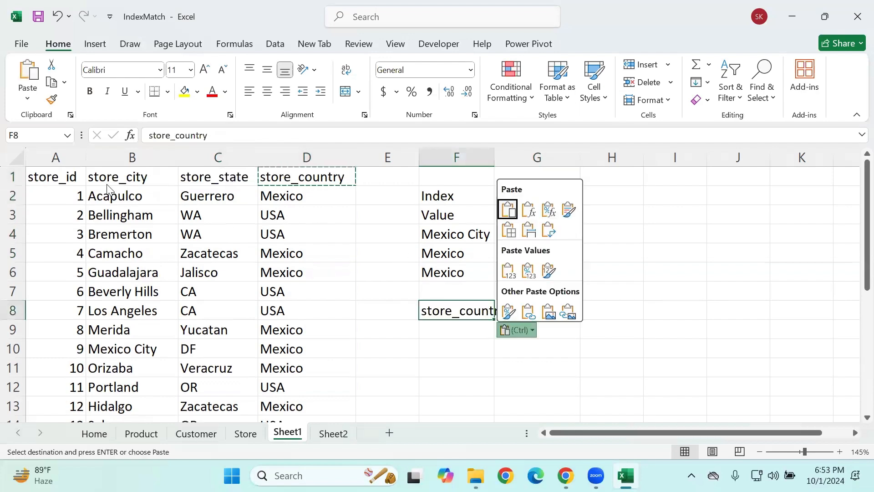
click(492, 151)
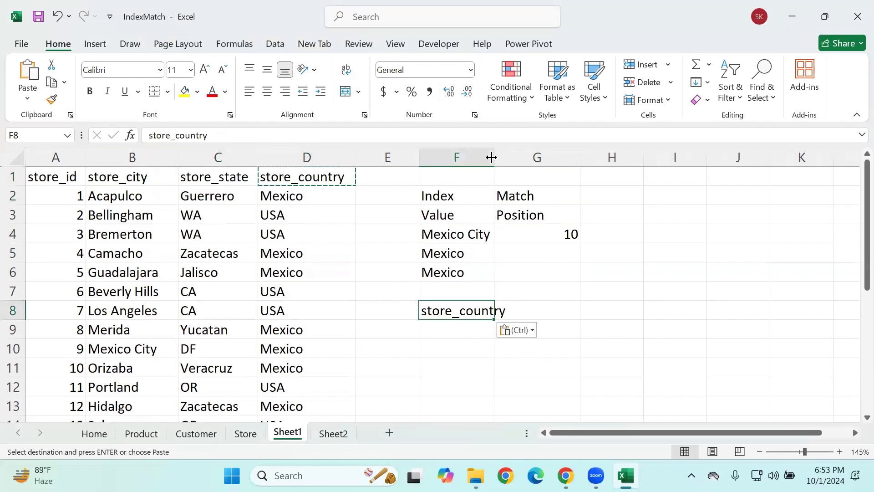
double_click(494, 155)
click(563, 308)
text(=ind)
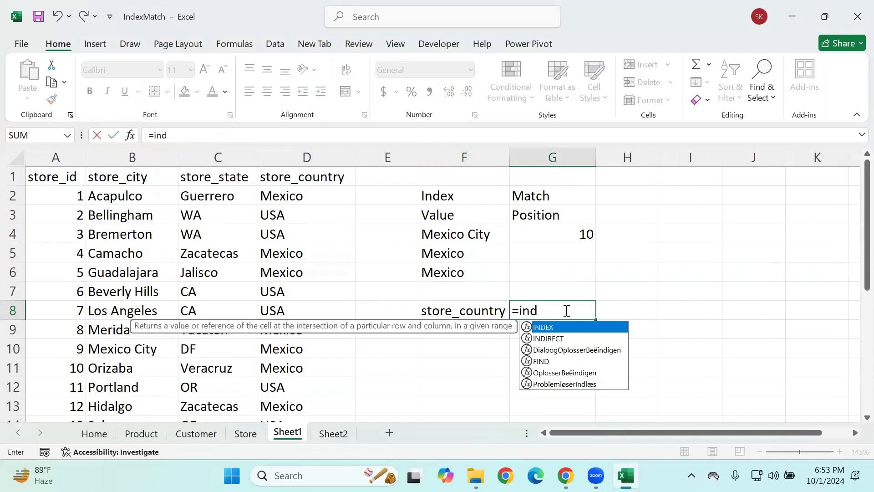
key(Tab)
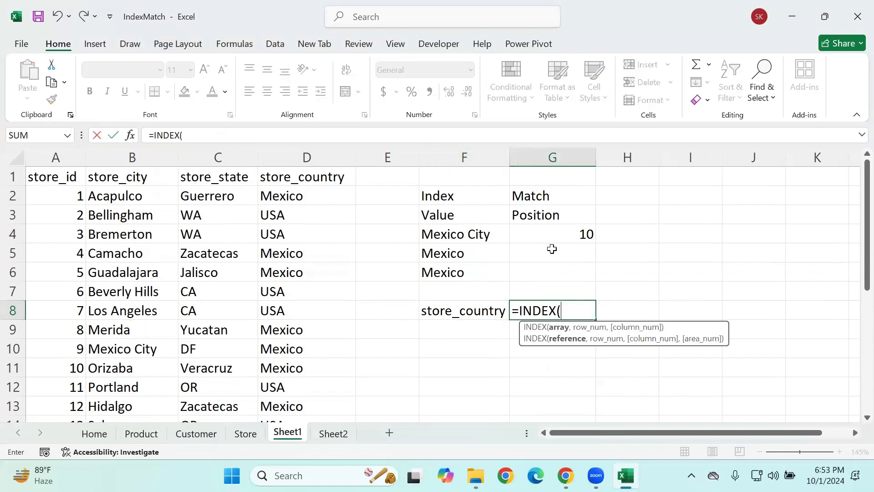
key(BackSpace)
key(BackSpace)
key(BackSpace)
key(BackSpace)
key(BackSpace)
key(BackSpace)
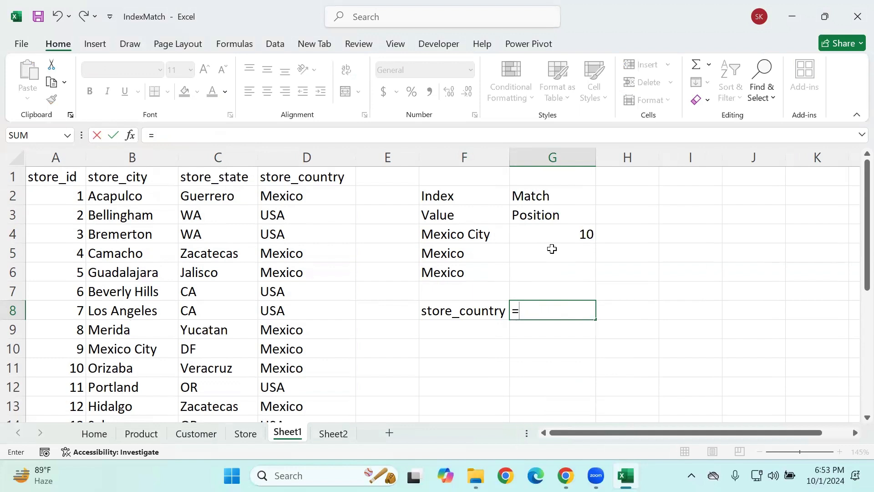
- Enter a MATCH formula in G8 that looks up F8 in the header row A1:D1 with exact match type 0
text(m)
key(Tab)
click(440, 312)
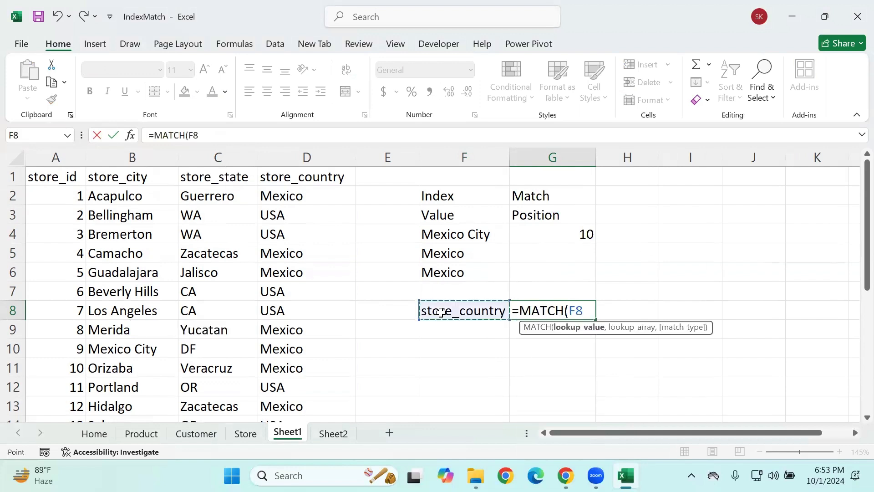
text(,)
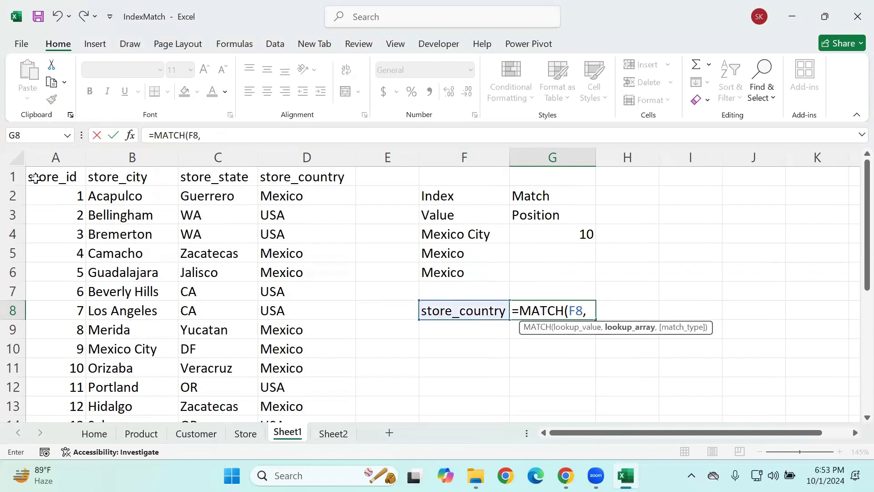
drag(29, 179, 318, 180)
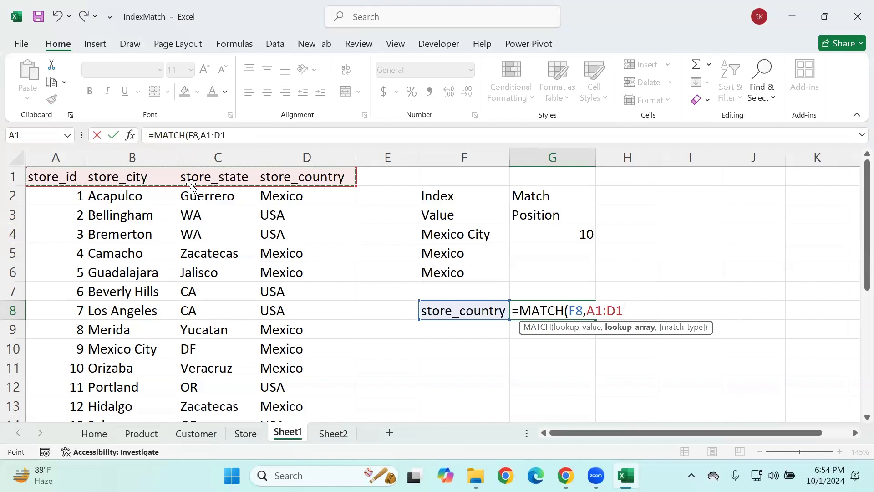
text(,)
key(Down)
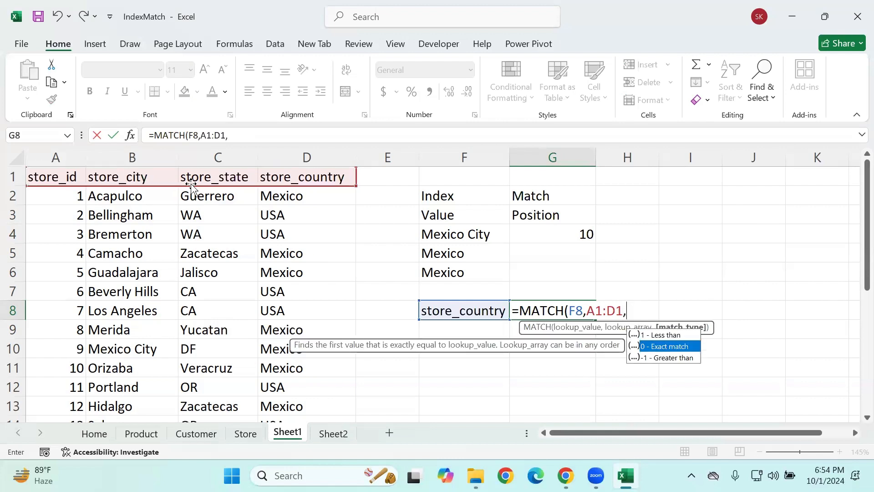
key(Tab)
text())
key(Return)
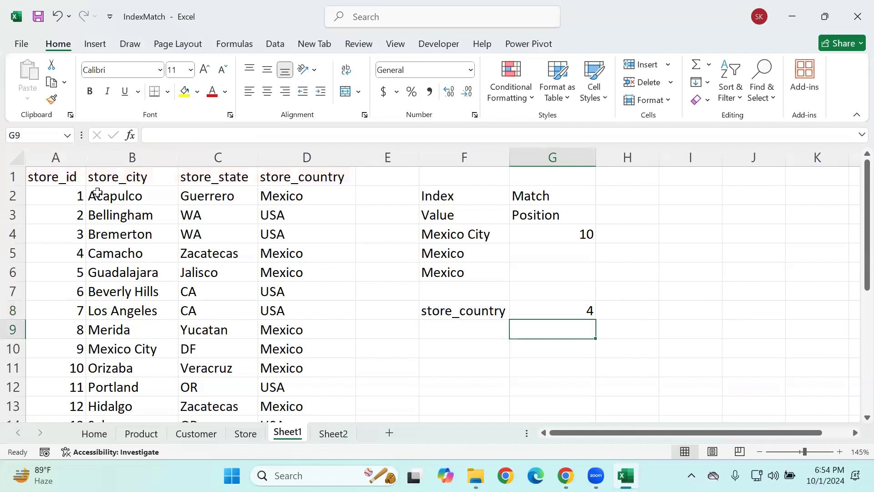
- Clear the example values and formulas from the range F4:G9, keeping the headings above
click(466, 316)
drag(63, 173, 382, 172)
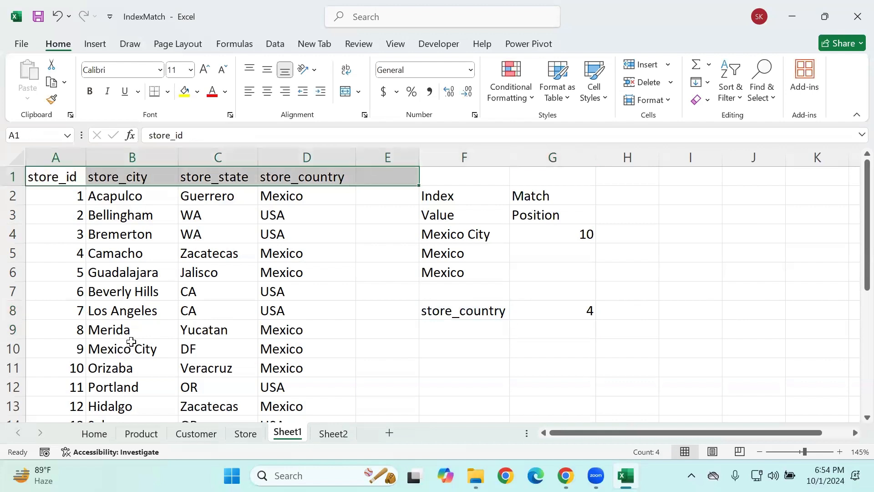
click(458, 239)
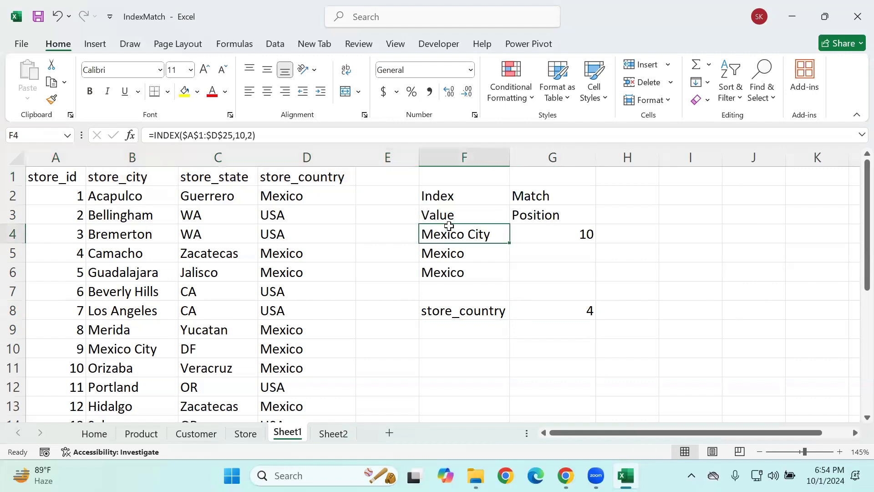
drag(460, 239, 566, 324)
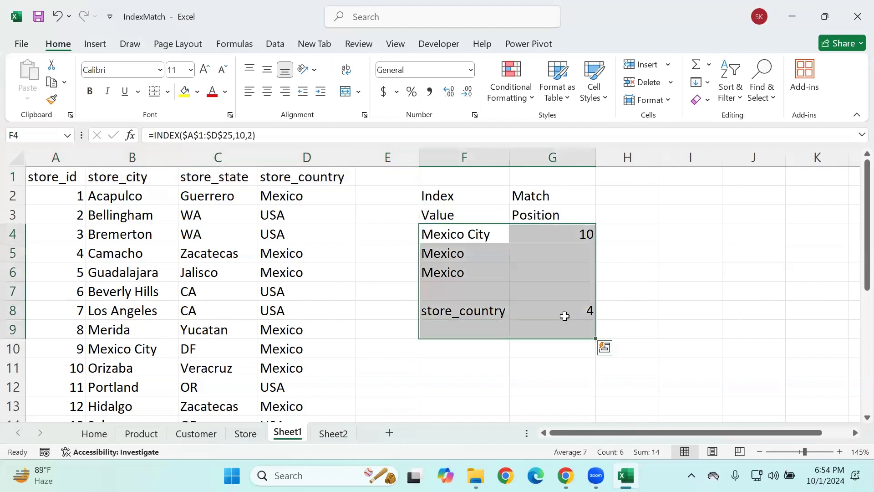
key(Delete)
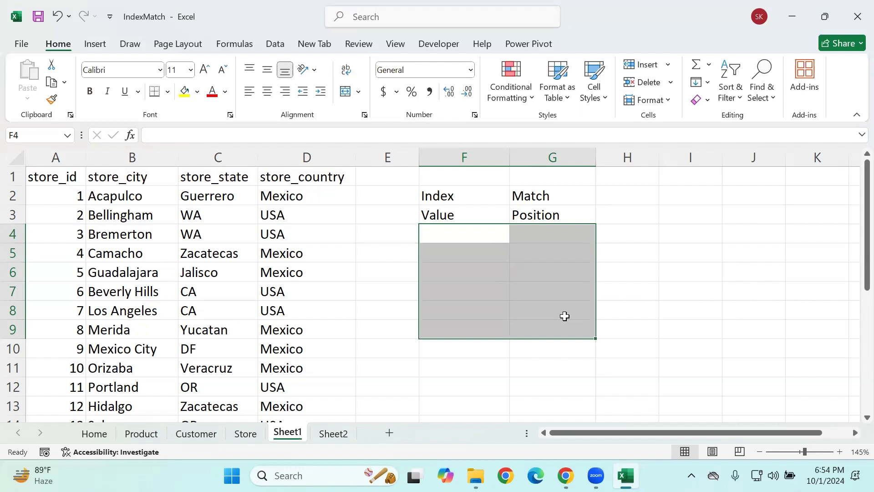
- Enter the lookup value 10 in F7 and copy the store_state header from C1 into G6
click(464, 288)
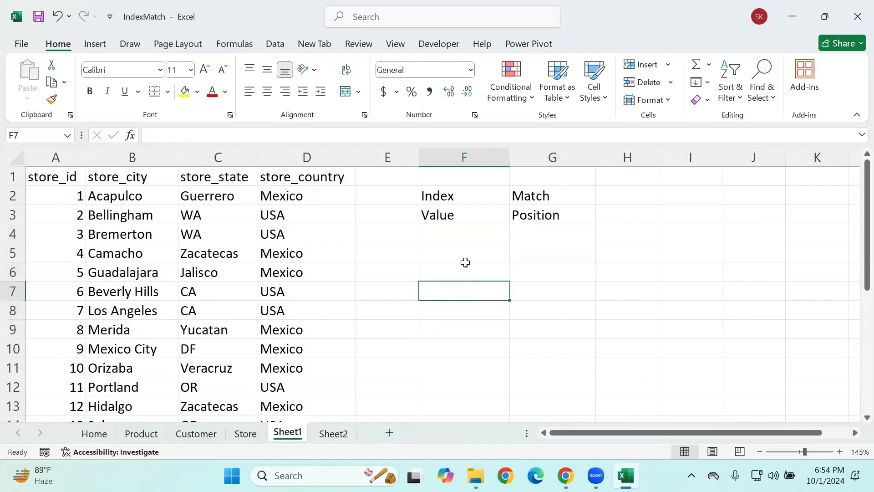
text(10)
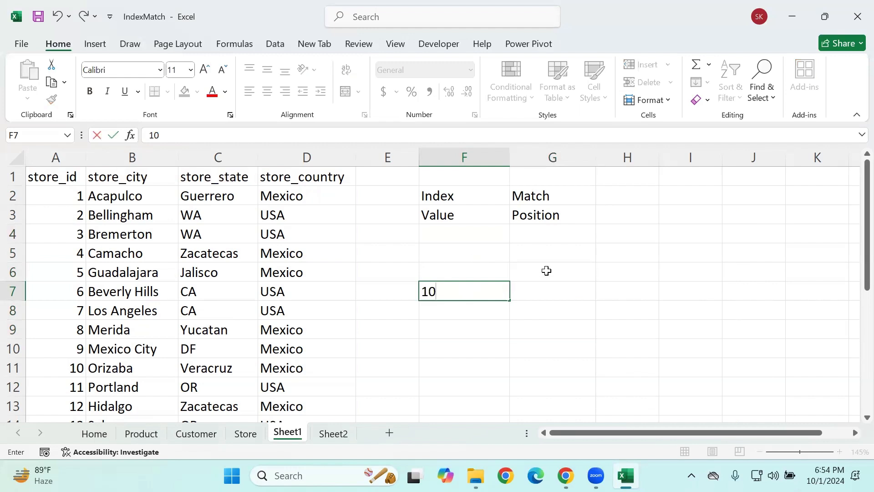
click(546, 271)
text(S)
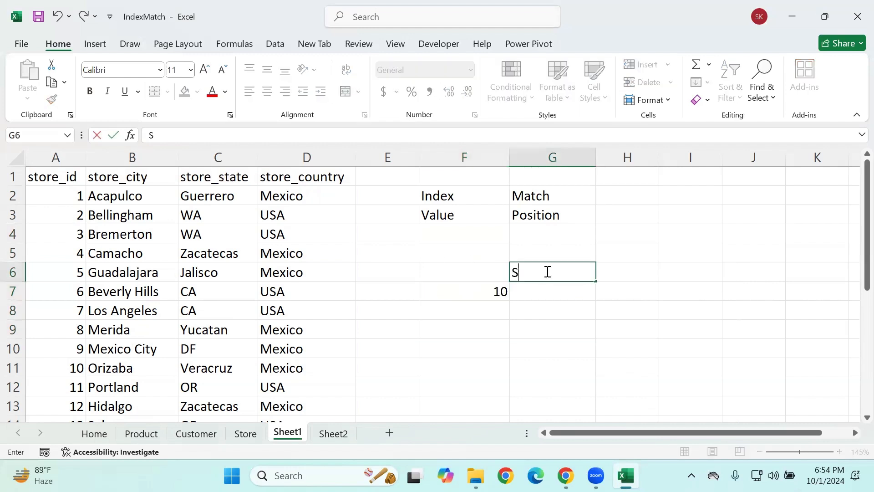
text(tore)
click(211, 180)
key(ctrl+c)
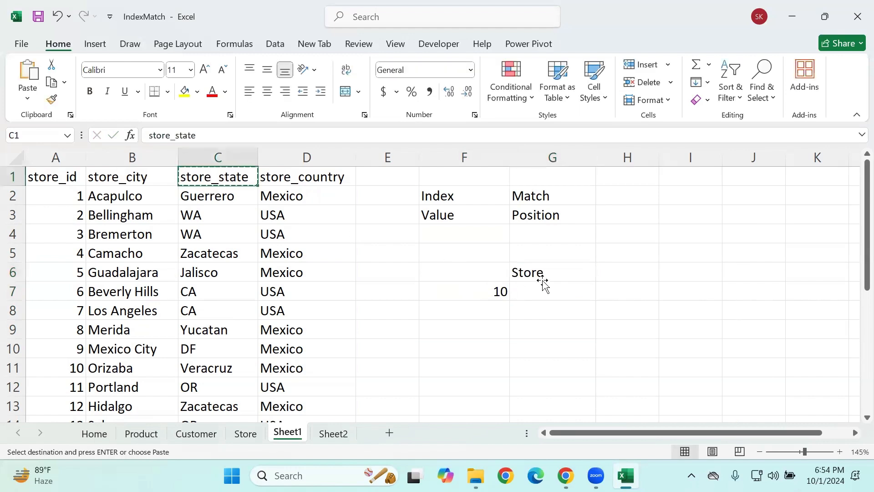
click(541, 273)
key(ctrl+v)
key(Down)
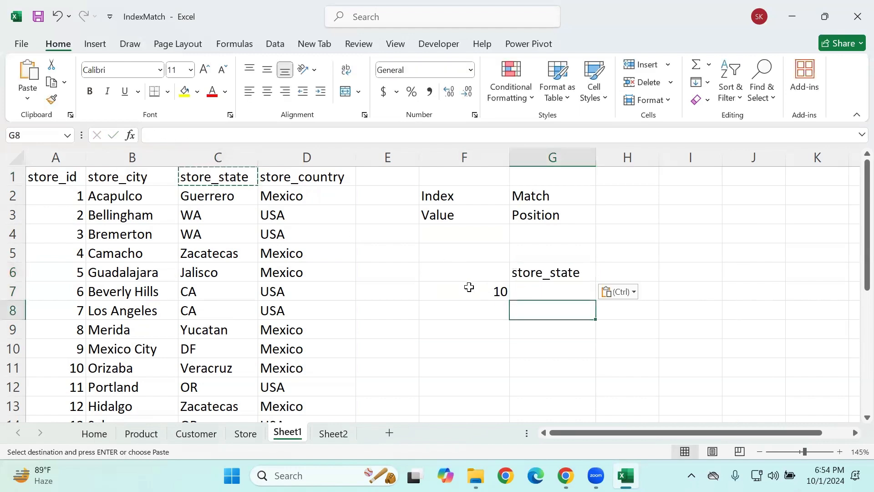
- Start an INDEX formula in G7 with the whole store table A1:D25 as the array
click(474, 291)
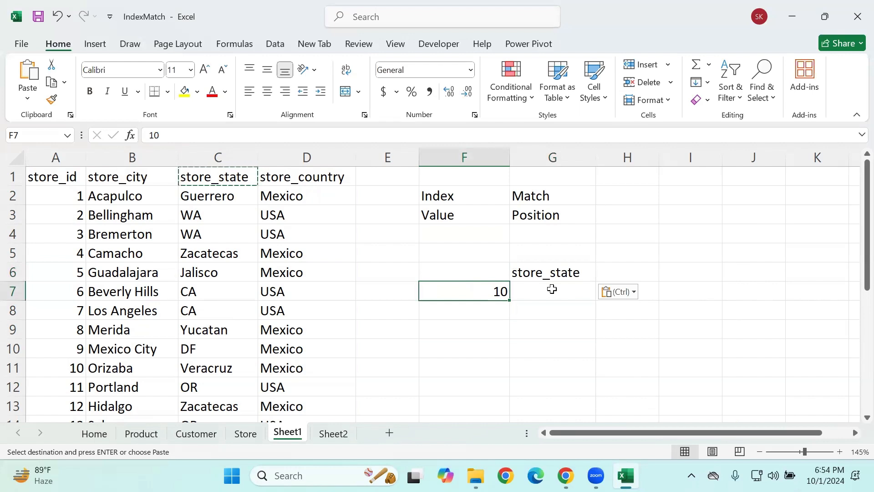
click(553, 290)
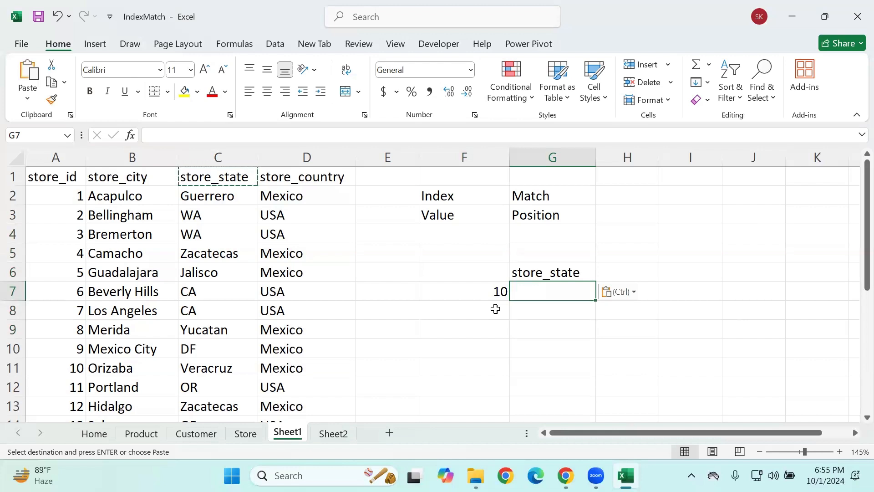
text(=inde)
key(Tab)
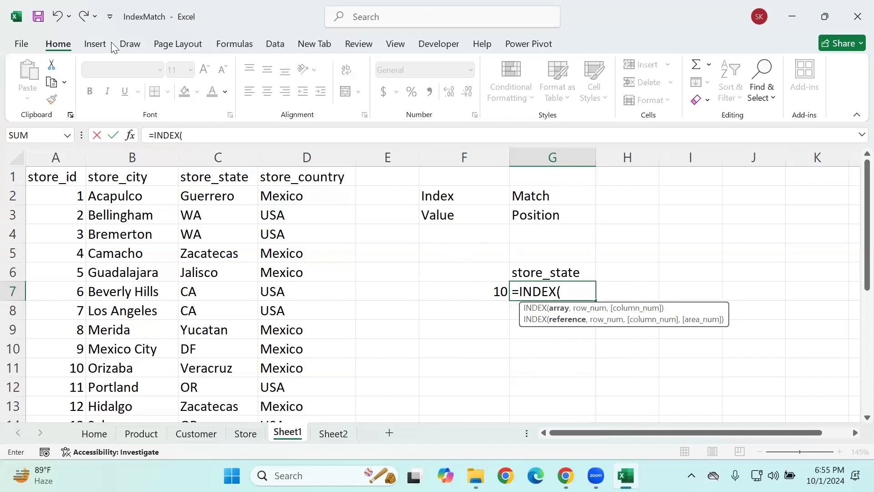
click(60, 284)
click(57, 178)
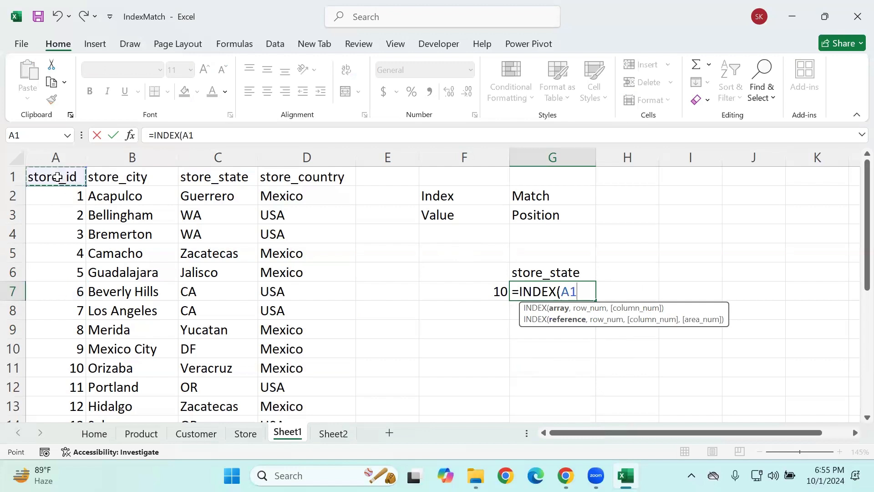
key(ctrl+shift+Right)
key(ctrl+shift+Down)
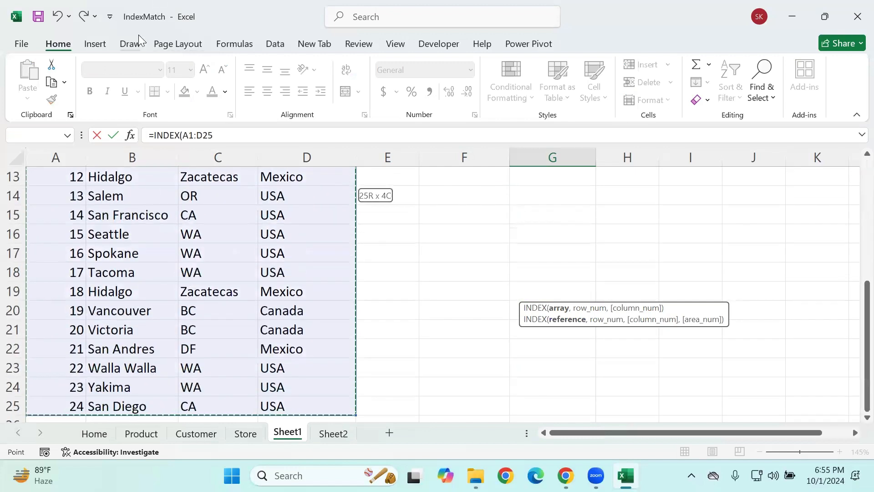
- Make the INDEX array absolute as $A$1:$D$25 and continue to the row number argument
drag(215, 135, 181, 133)
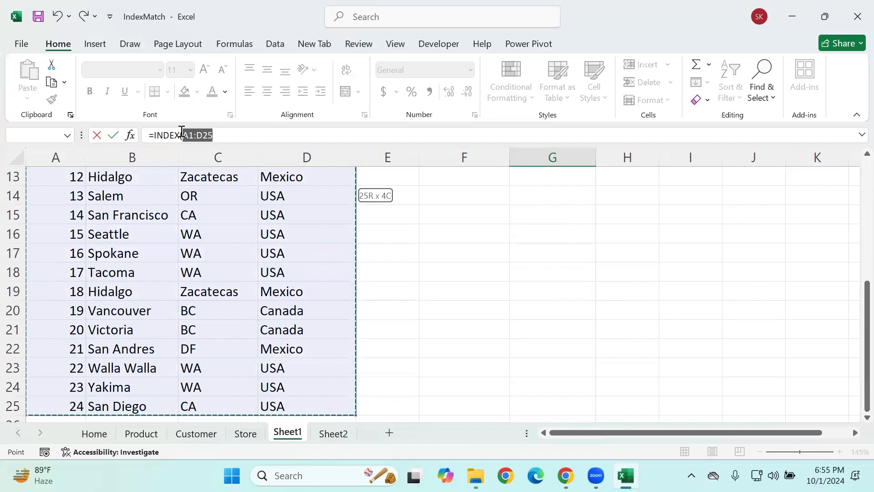
key(F4)
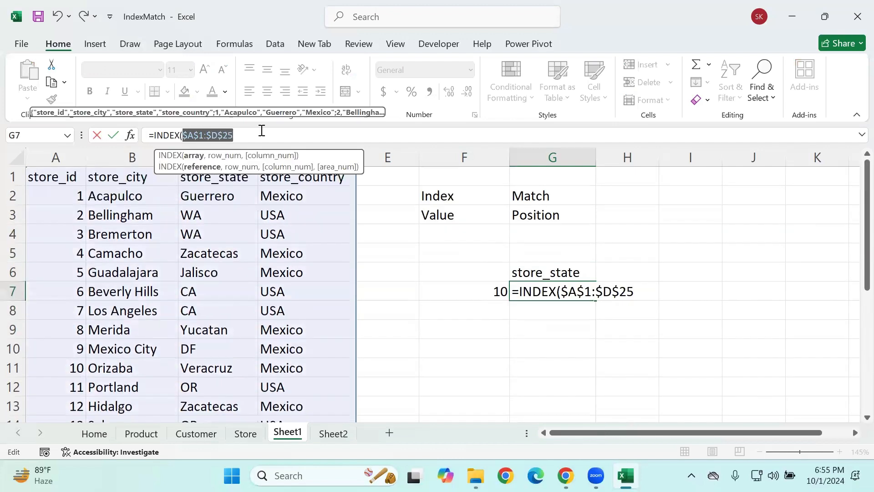
key(Right)
text(,)
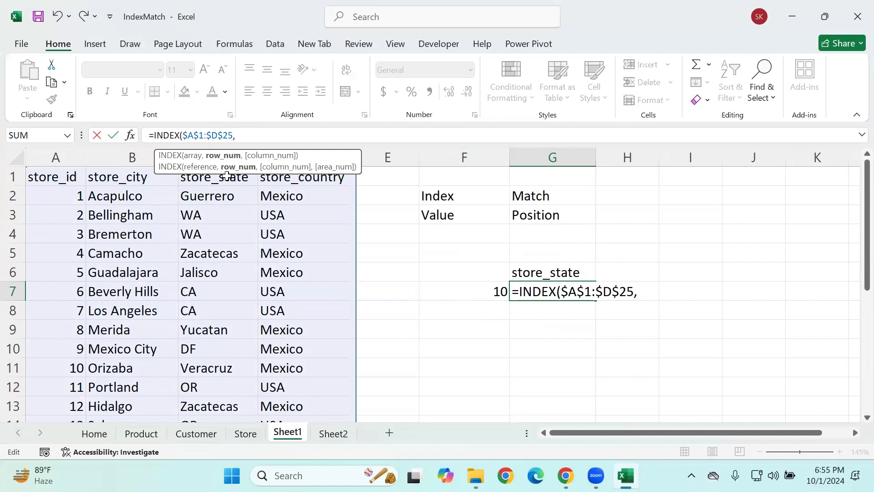
- Nest a MATCH function as the INDEX row number in G7, with F7 as its lookup value
click(249, 135)
text(ma)
key(Tab)
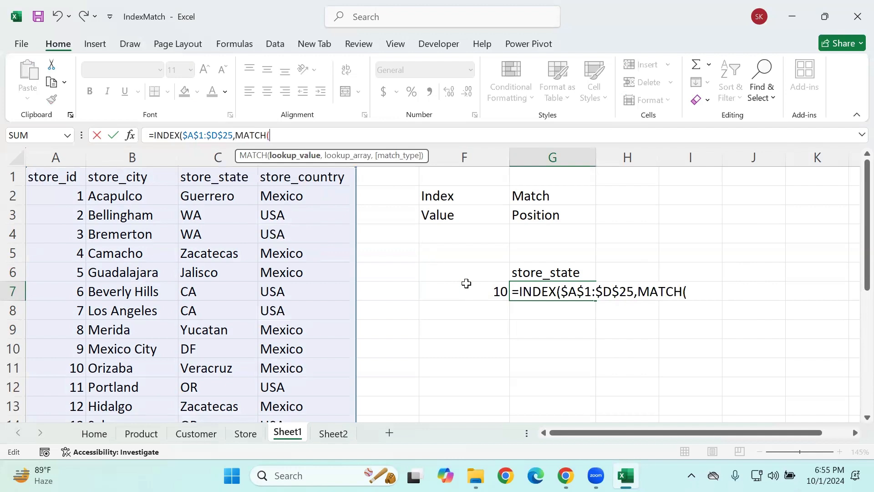
click(465, 288)
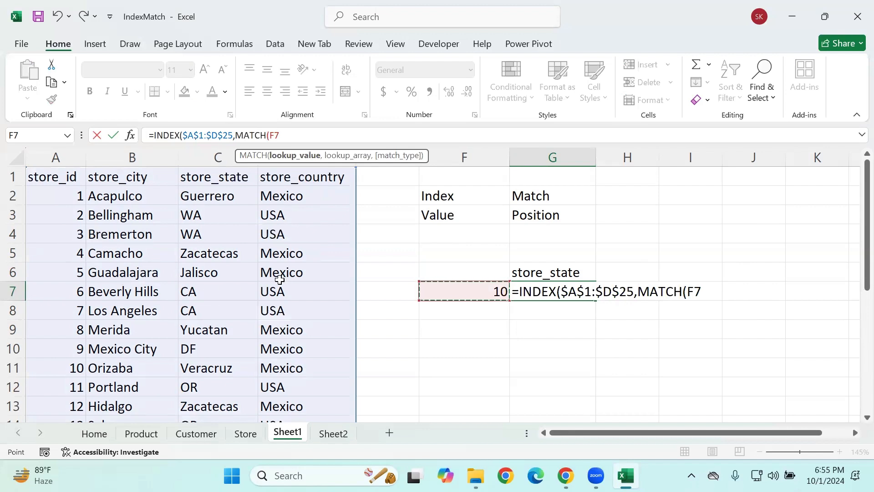
click(285, 137)
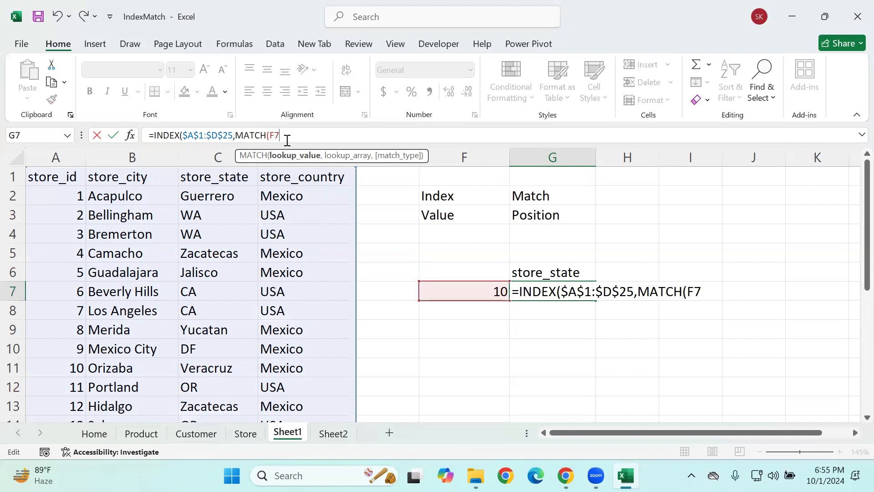
text(,)
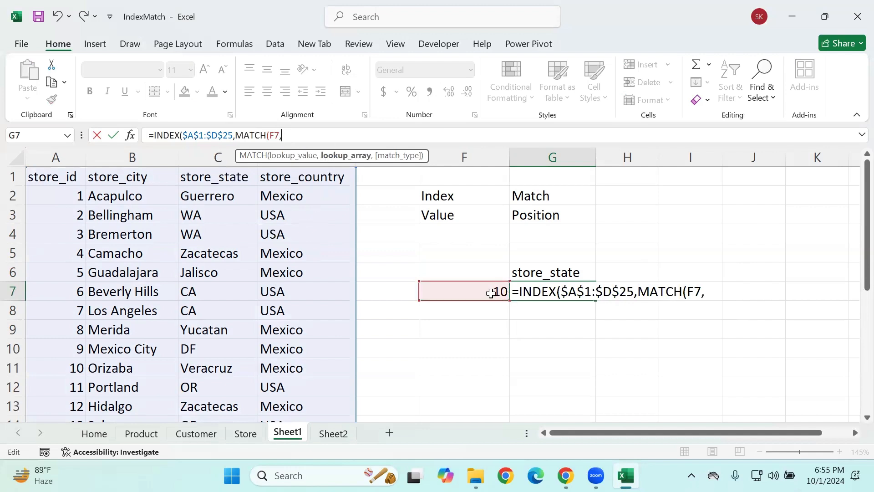
- Complete the row MATCH with the store_id column A1:A25 as lookup array and exact match (0), continuing to the column number argument
click(63, 178)
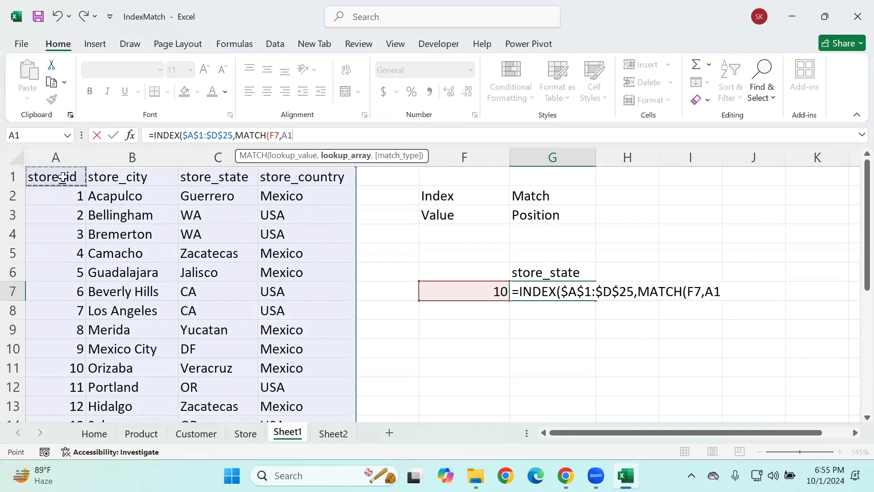
key(ctrl+shift+Down)
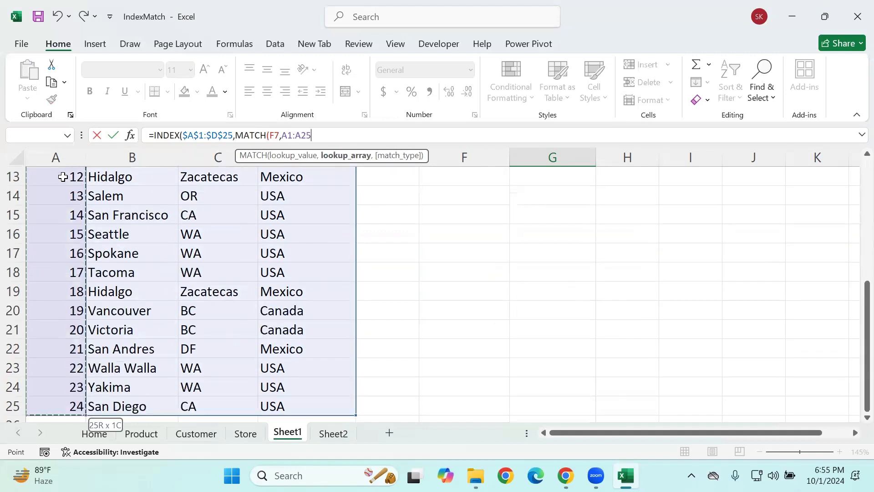
click(346, 138)
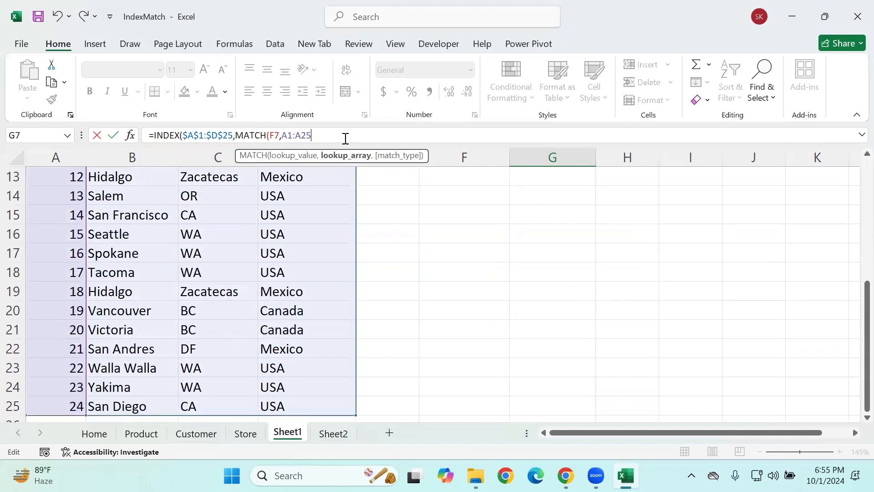
text(,)
key(Down)
key(Tab)
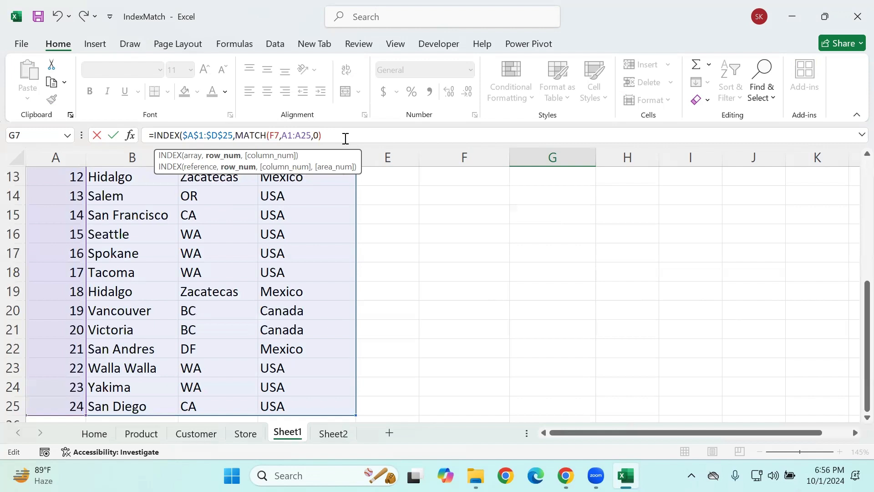
text(,)
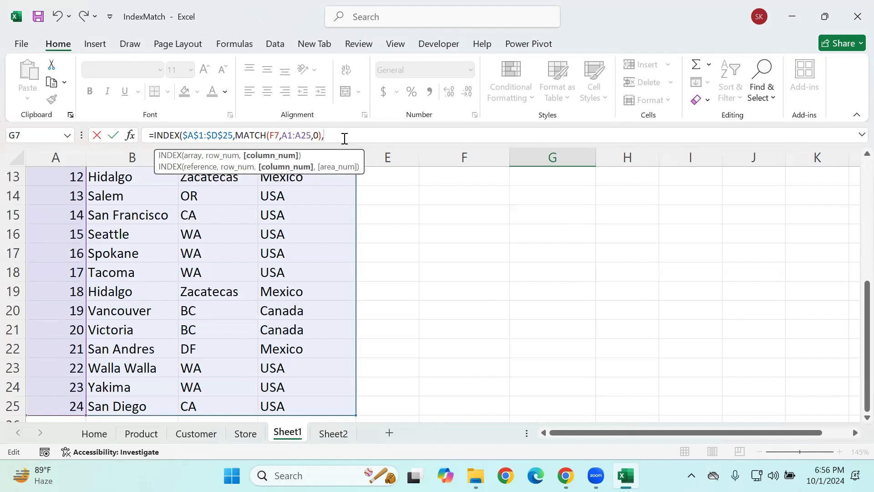
- Nest a second MATCH as the INDEX column number, with the store_state header in G6 as its lookup value
scroll(370, 342, up, 4)
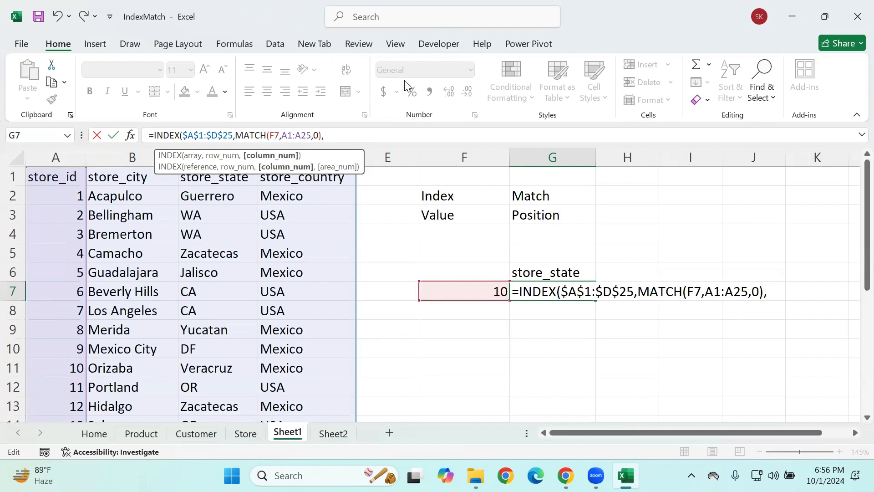
text(ma)
key(Tab)
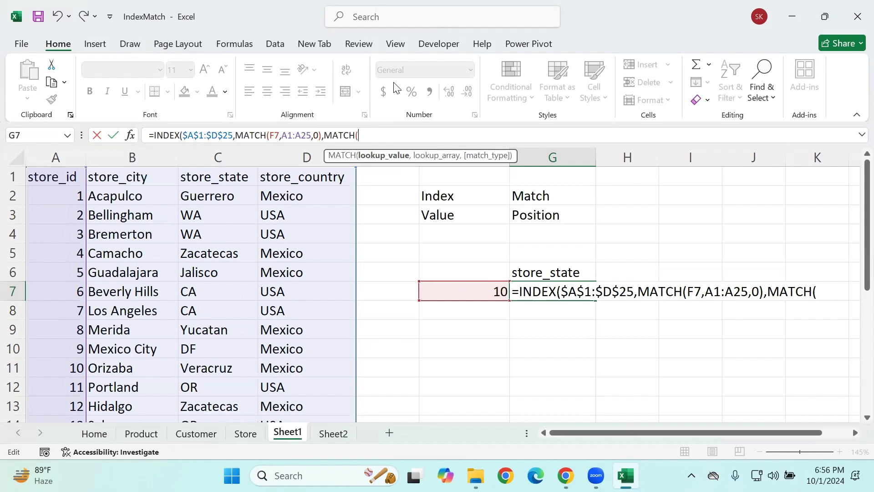
click(542, 275)
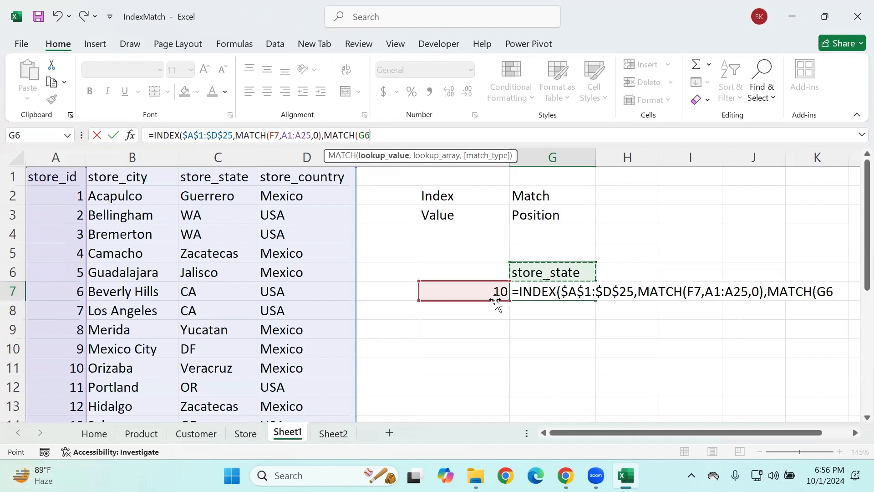
text(,)
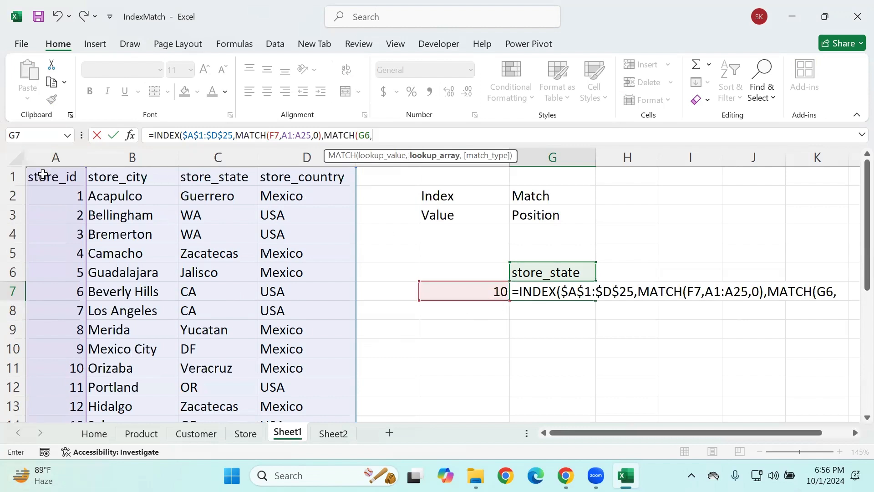
- Complete the column MATCH with the header row A1:D1 as lookup array and exact match (0)
drag(40, 174, 318, 173)
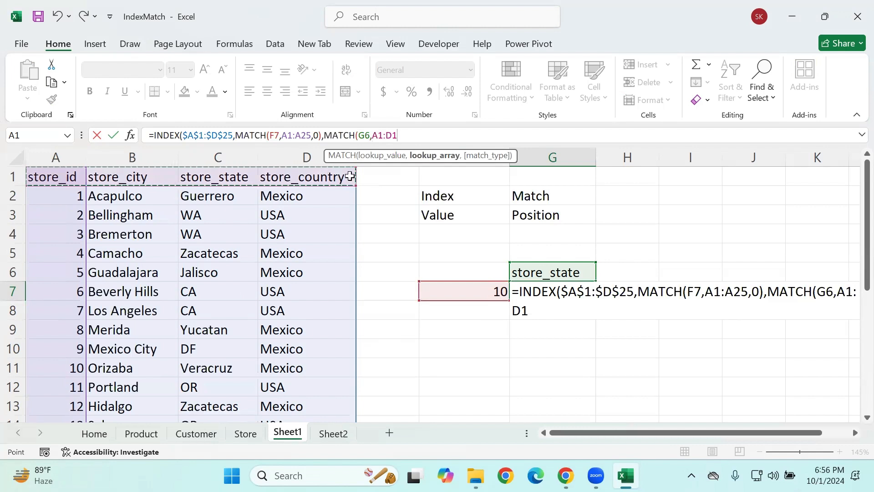
text(,)
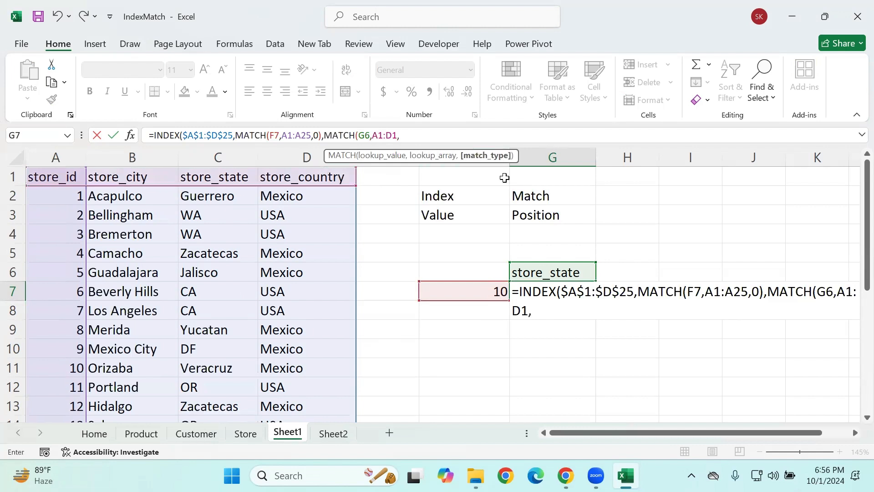
key(Down)
key(Tab)
text())
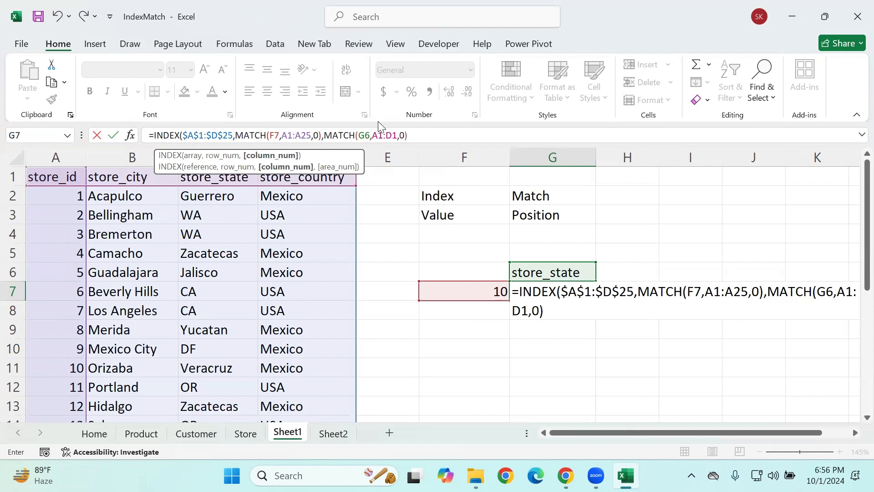
- Review the row MATCH, close and enter the INDEX formula in G7, and compare its result with the store_state of store_id 10 in the table
drag(409, 135, 237, 135)
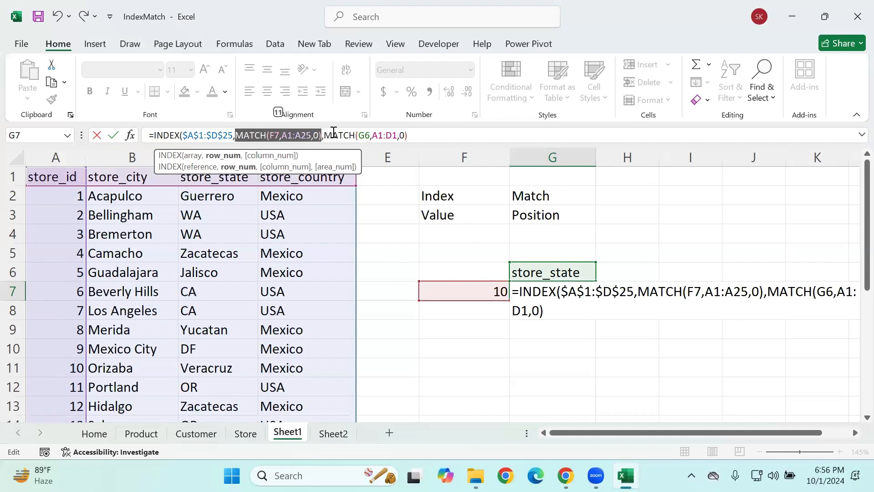
click(423, 138)
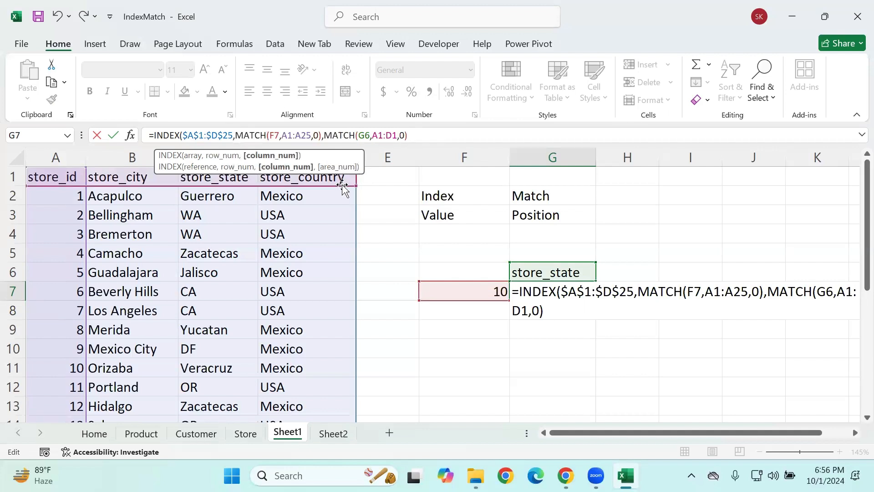
text())
key(Return)
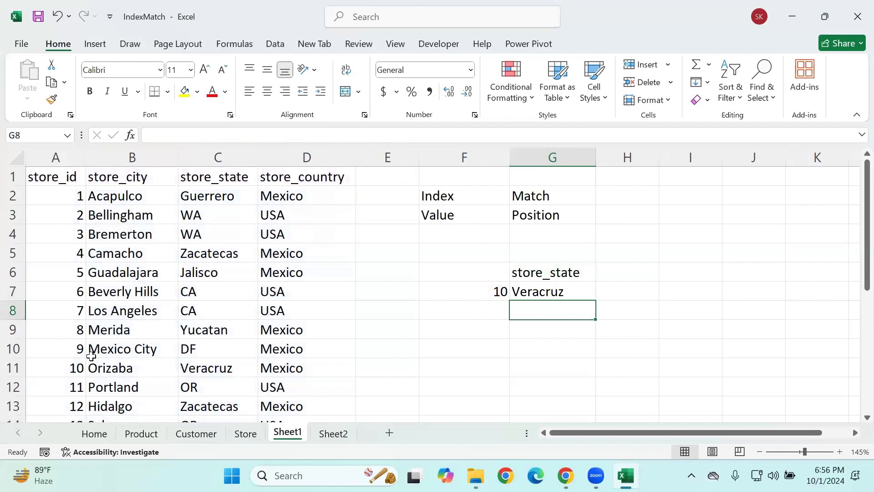
click(77, 366)
click(220, 368)
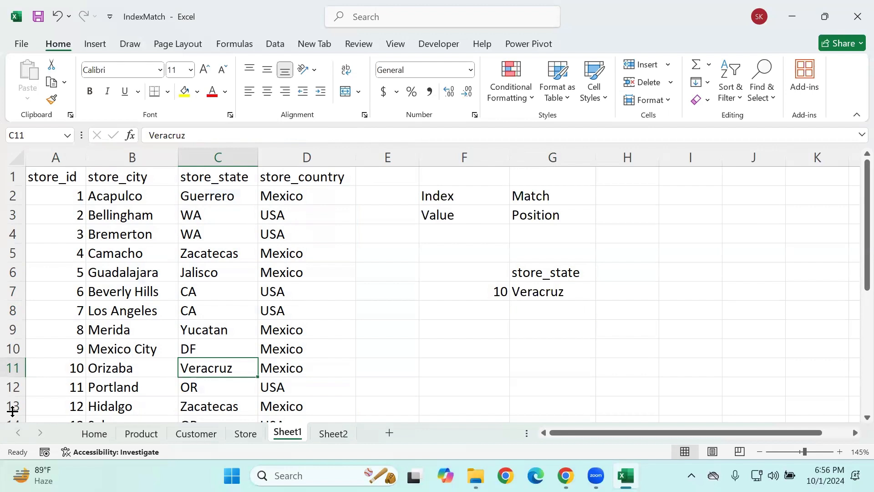
- On the Home sheet, start an INDEX formula in C2 under Product_Name and open the Product sheet for its array
click(94, 433)
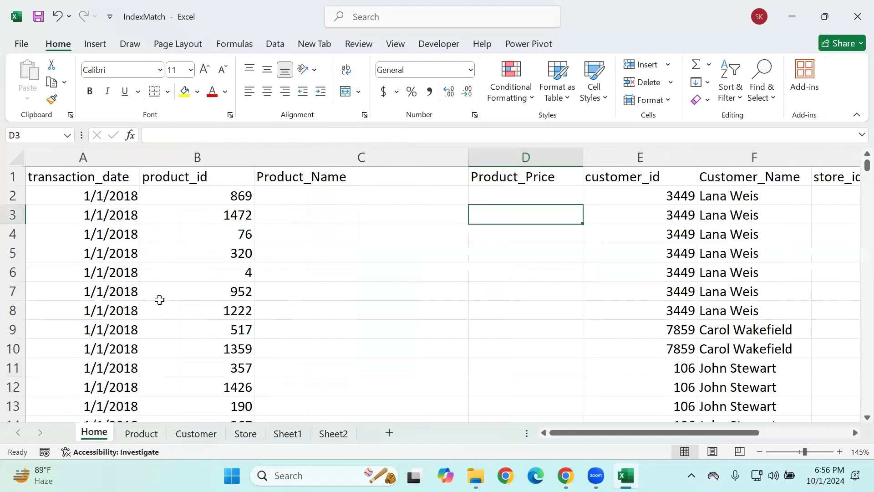
click(278, 209)
click(307, 191)
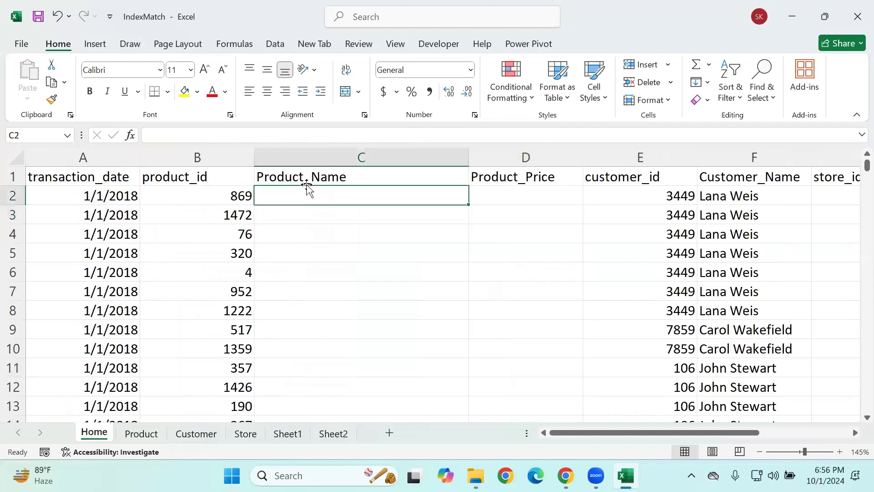
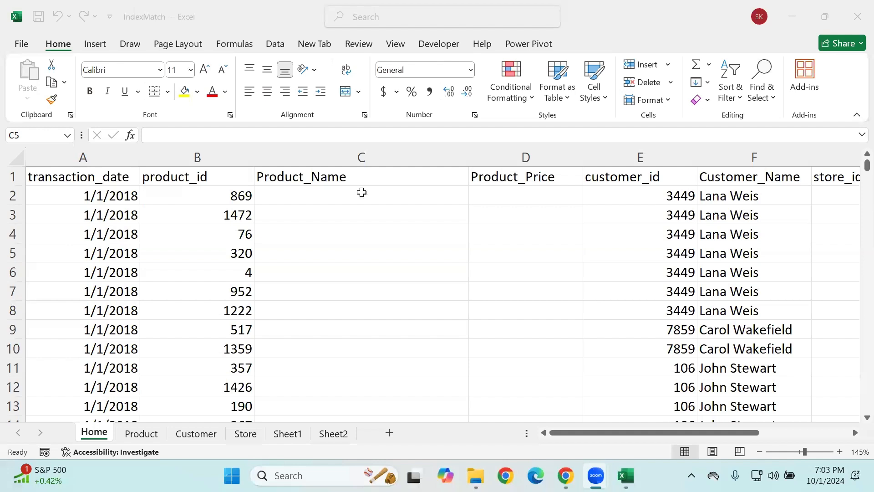
click(361, 193)
text(=)
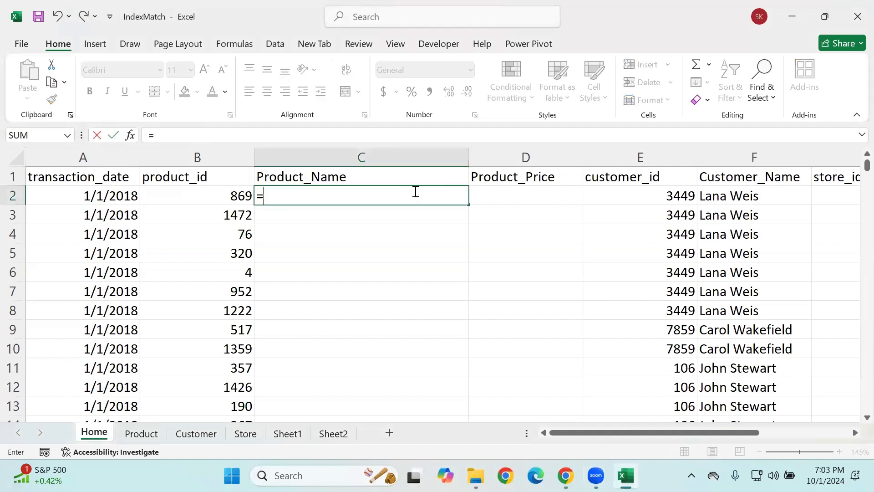
text(i)
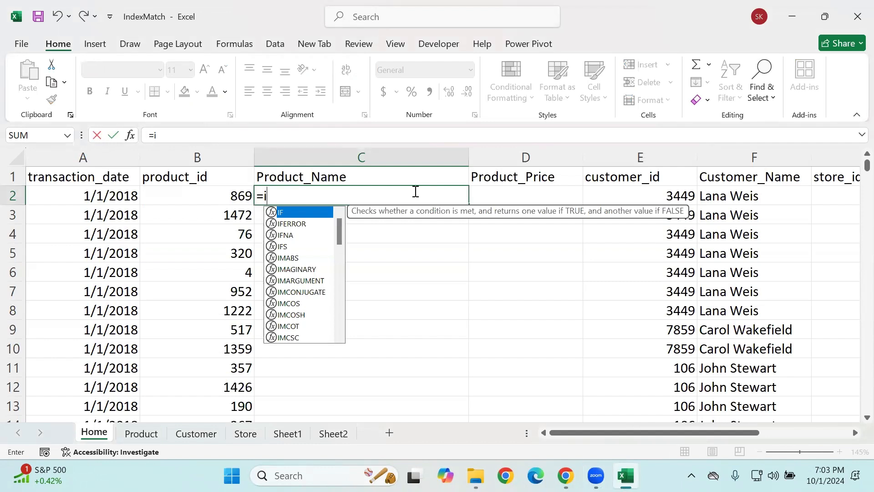
text(n)
key(Tab)
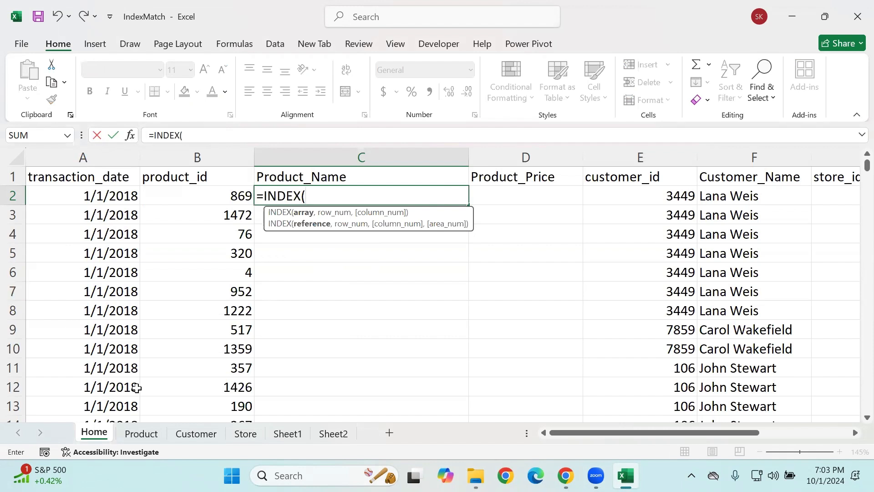
click(140, 434)
click(174, 202)
click(150, 174)
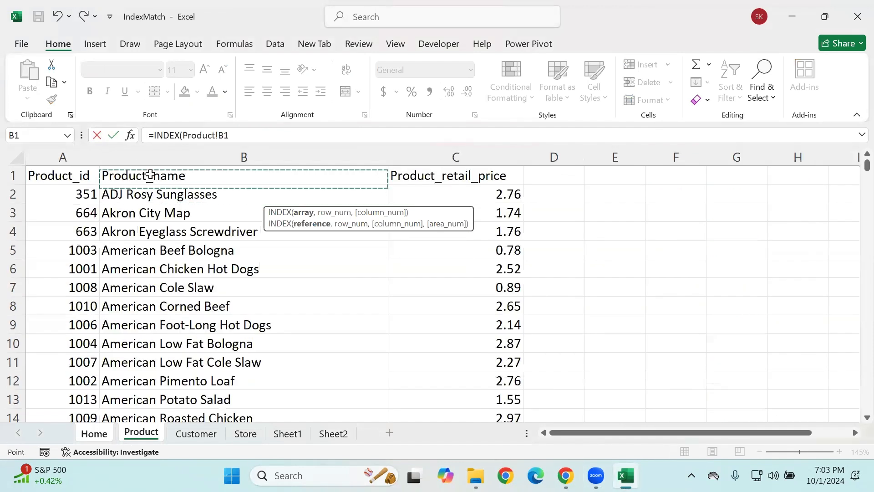
click(56, 176)
key(ctrl+shift+Right)
key(ctrl+shift+Down)
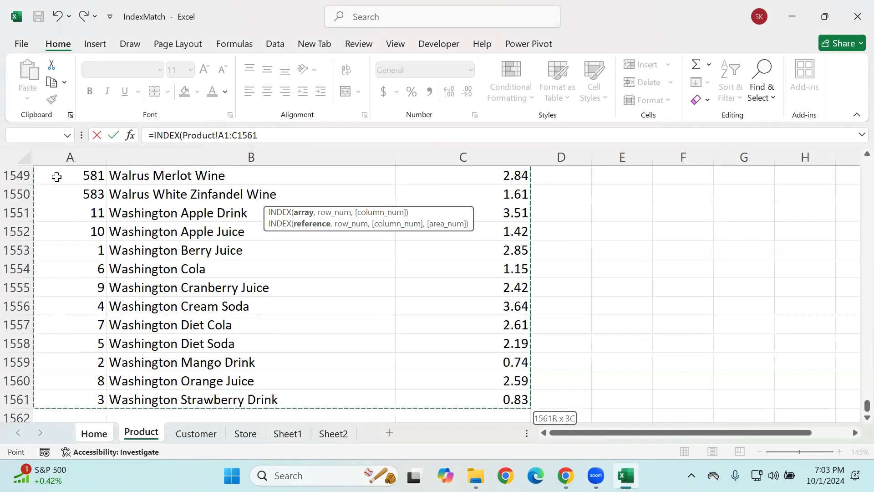
- Set the INDEX array to the Product_name column as the absolute range Product!$B$1:$B$1561 and continue to the row number argument
click(140, 202)
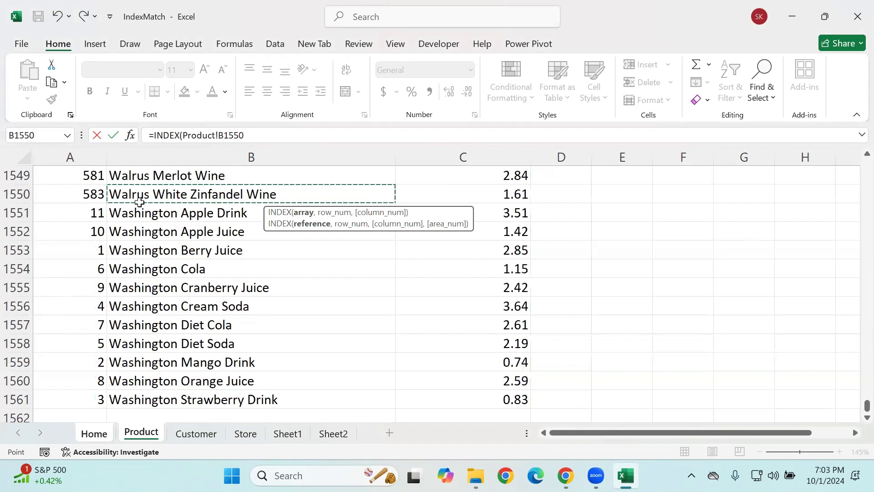
key(ctrl+Up)
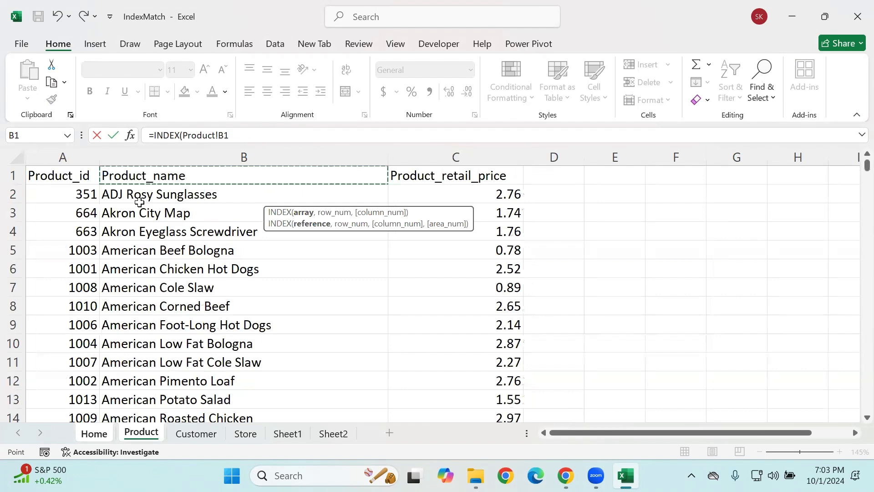
key(ctrl+shift+Down)
drag(270, 134, 182, 137)
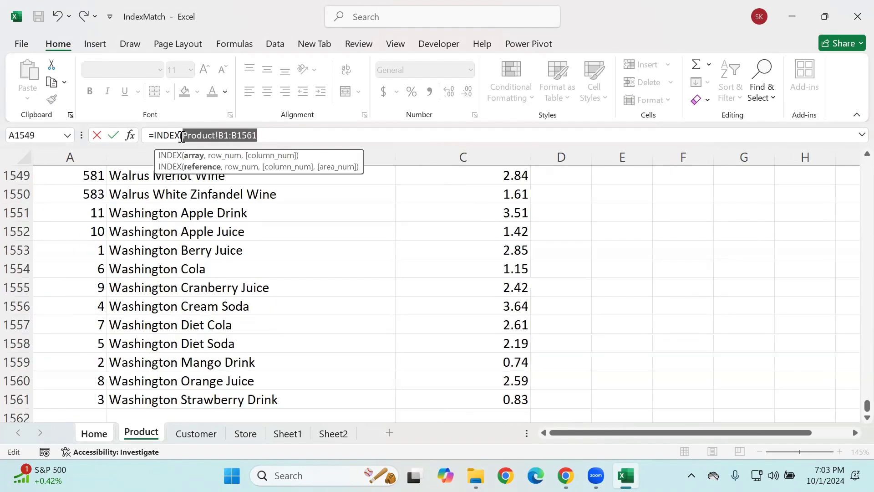
key(F4)
text(,)
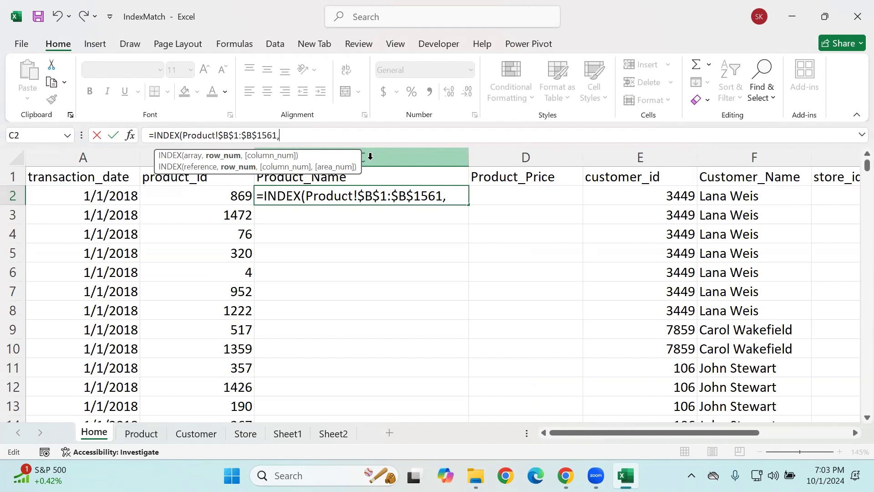
- Nest a MATCH as the INDEX row number, with the product_id reference Home!$B2 as lookup value, and continue to the lookup array
text(MATCH()
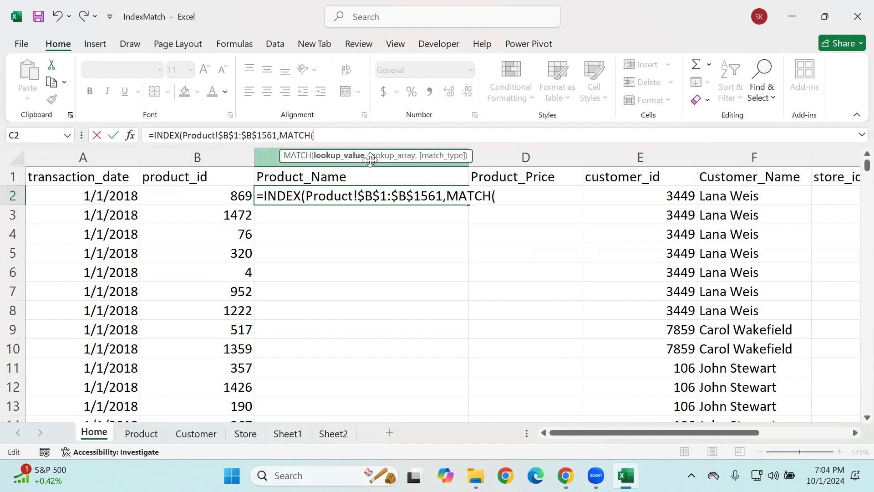
click(202, 197)
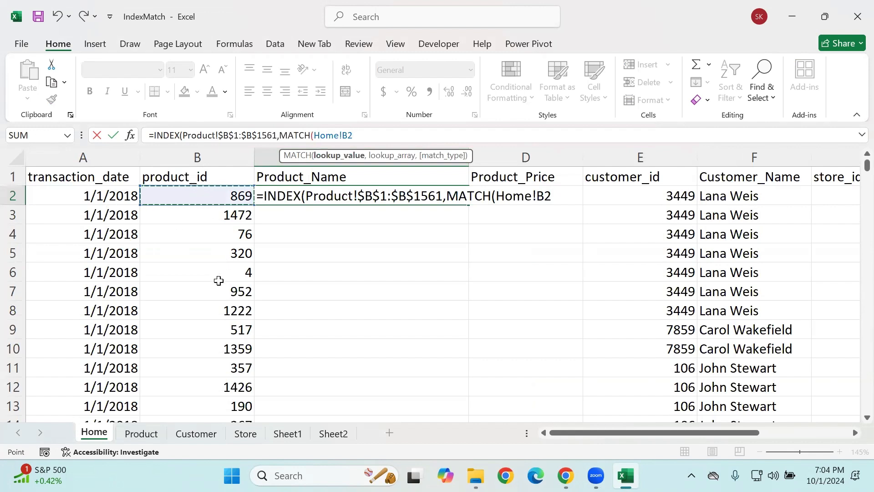
drag(354, 135, 313, 136)
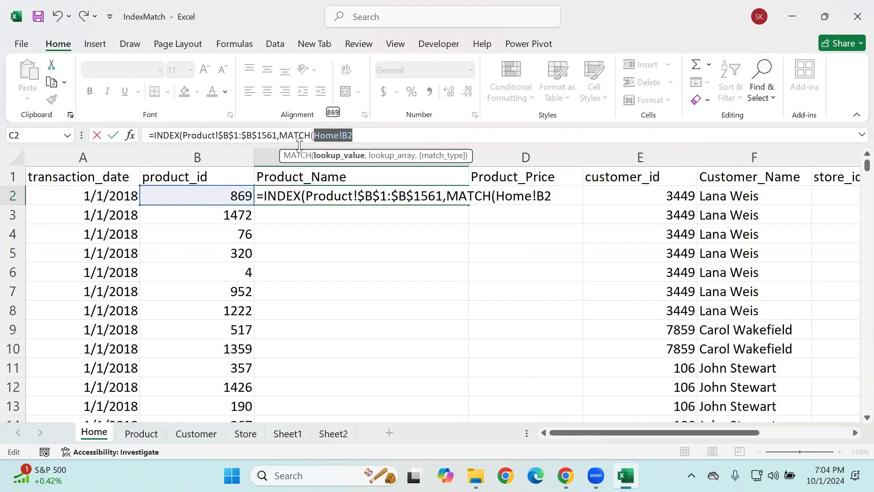
key(F4)
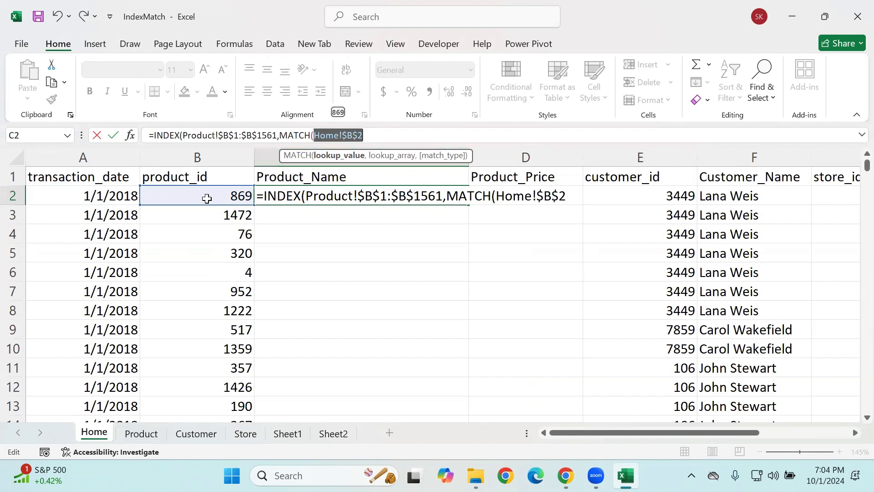
click(355, 135)
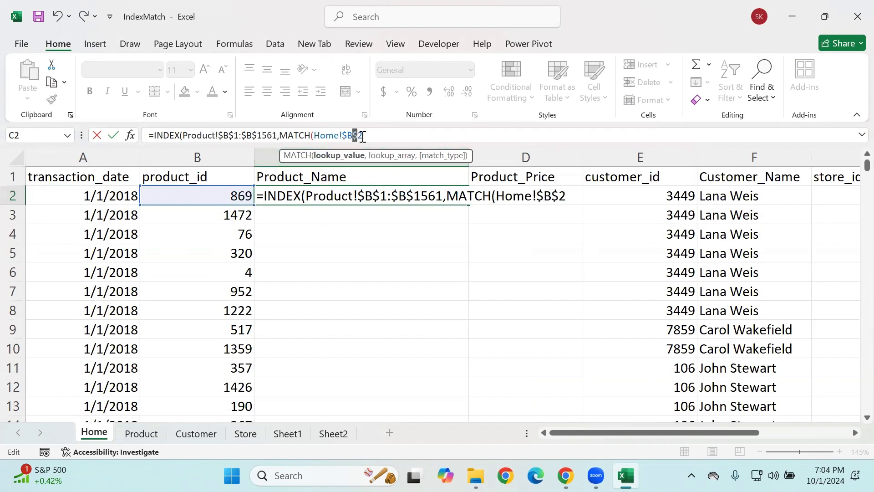
drag(363, 137, 358, 136)
key(Right)
key(BackSpace)
key(BackSpace)
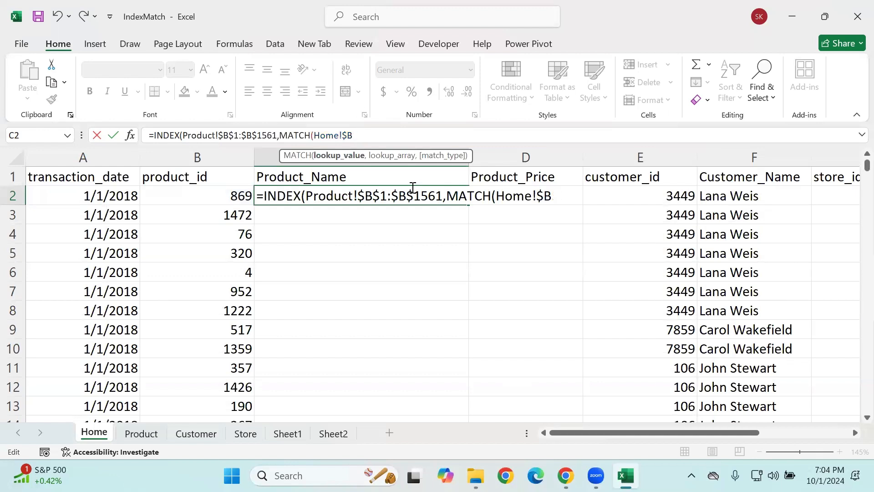
text(2)
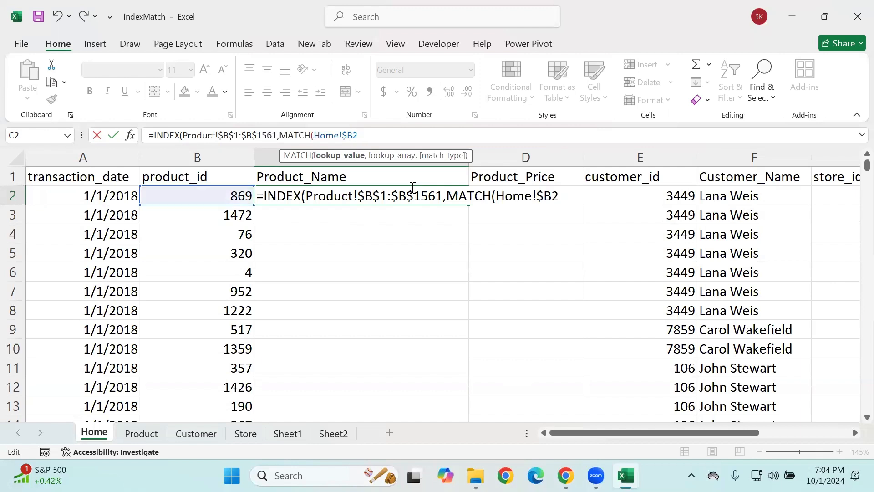
text(.)
key(BackSpace)
text(,)
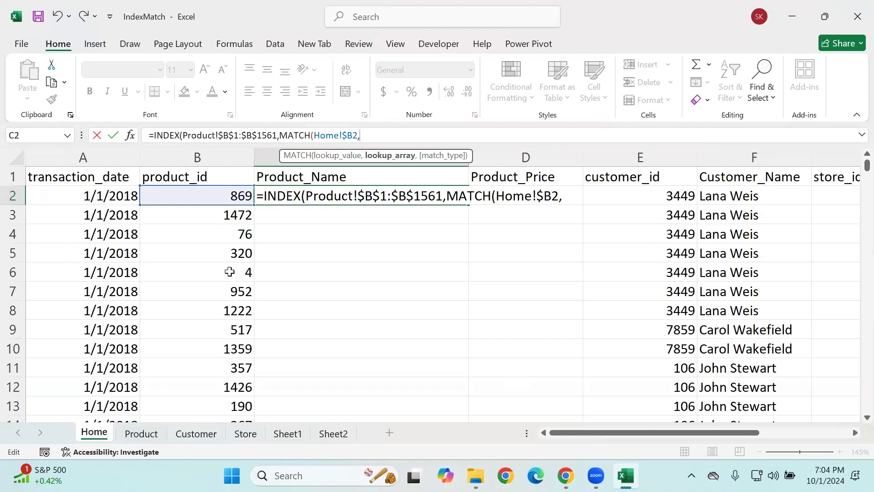
- Set the MATCH lookup array to the Product_id column as the absolute range Product!$A$1:$A$1561
click(141, 433)
click(80, 215)
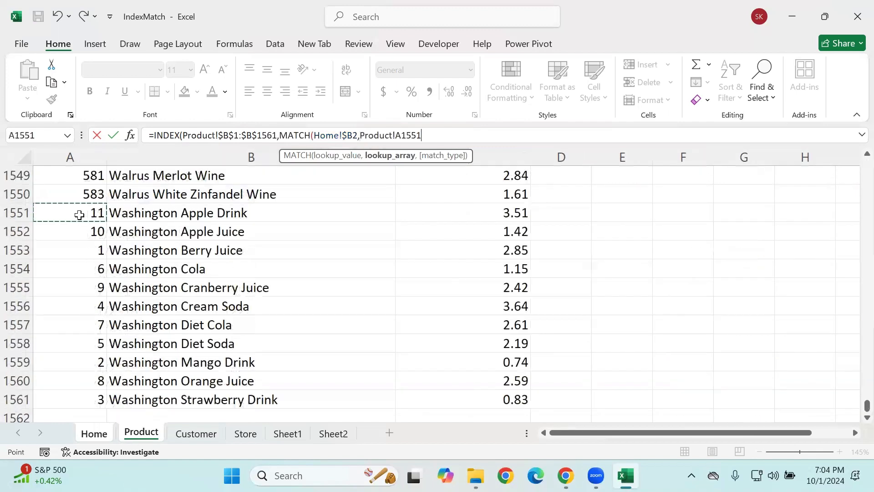
key(ctrl+Up)
key(ctrl+shift+Down)
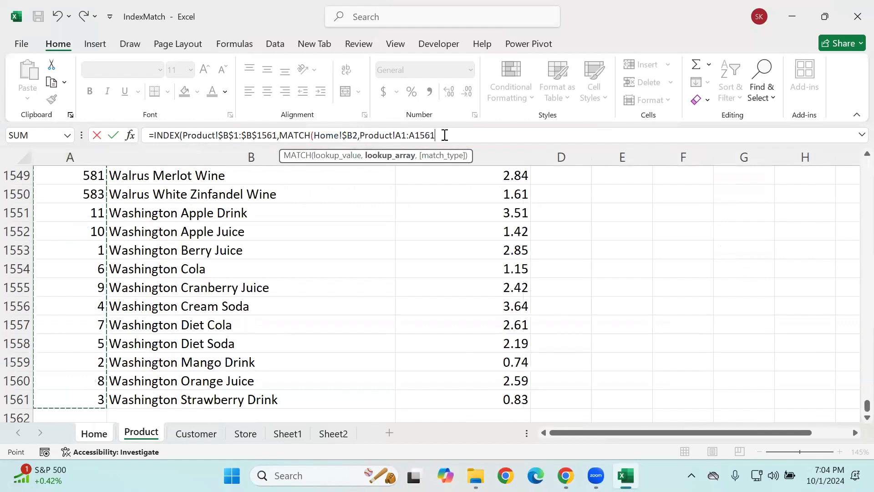
drag(445, 135, 362, 136)
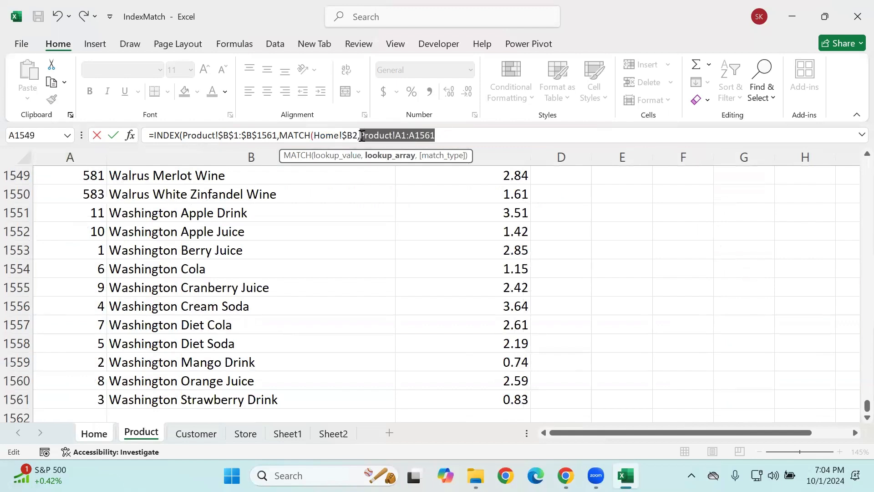
key(F4)
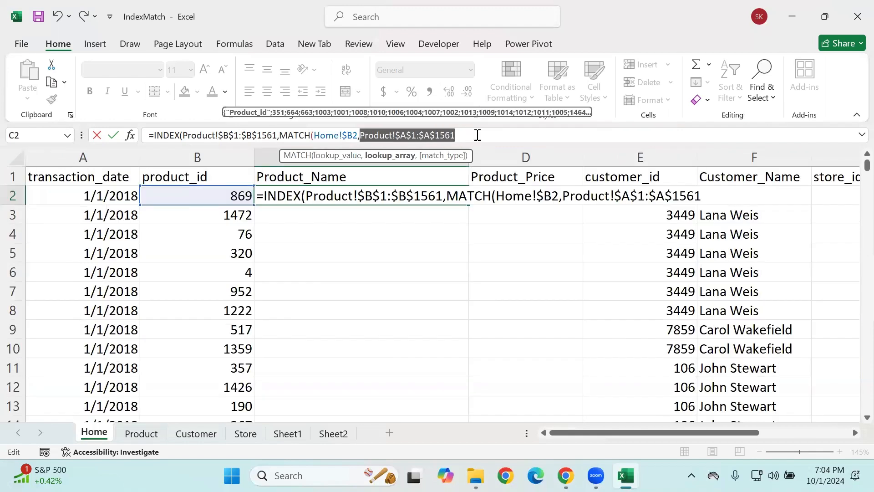
click(471, 131)
- Set the match type to exact match (0), close both functions and enter the formula in C2
text(,)
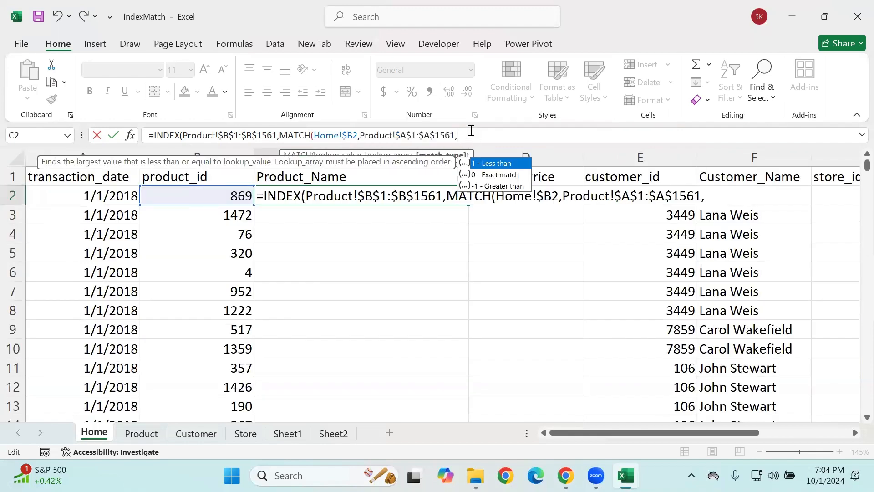
key(Down)
key(Tab)
text())
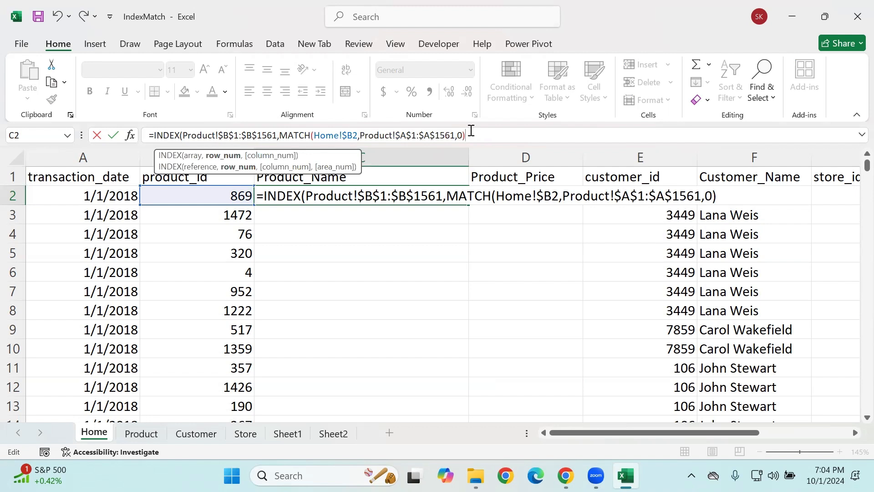
text())
key(Return)
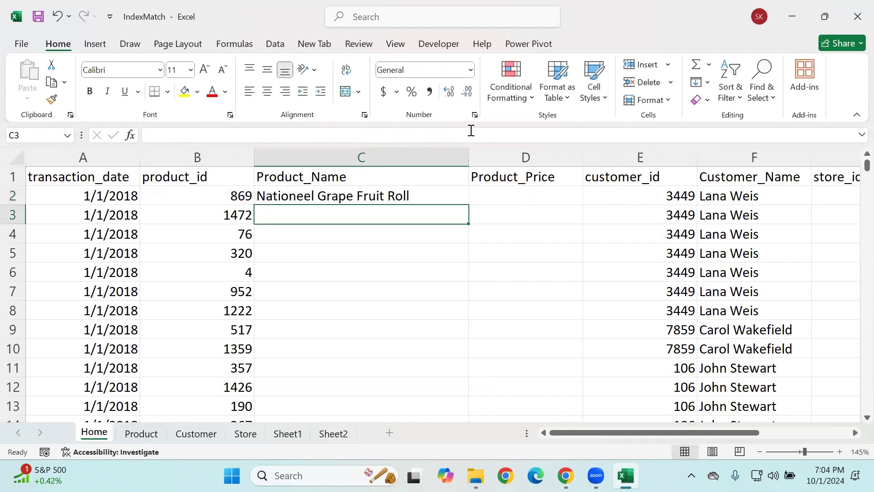
- Fill the C2 formula down the whole Product_Name column
click(453, 197)
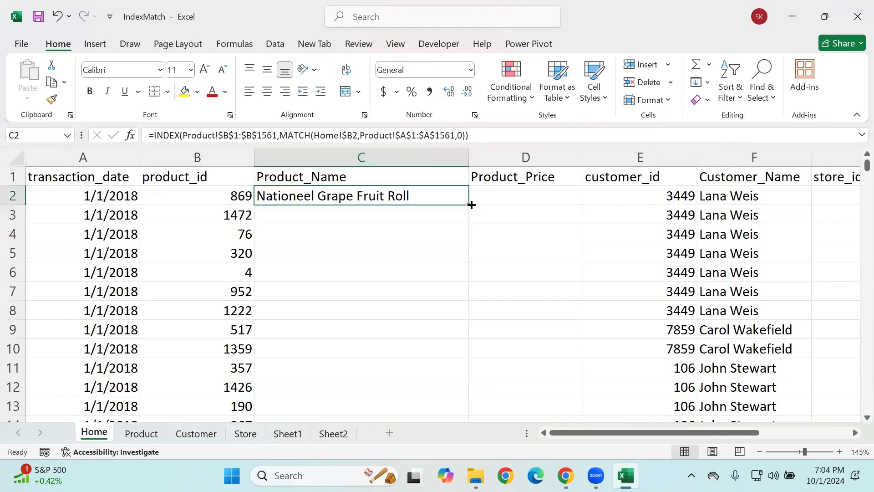
double_click(468, 205)
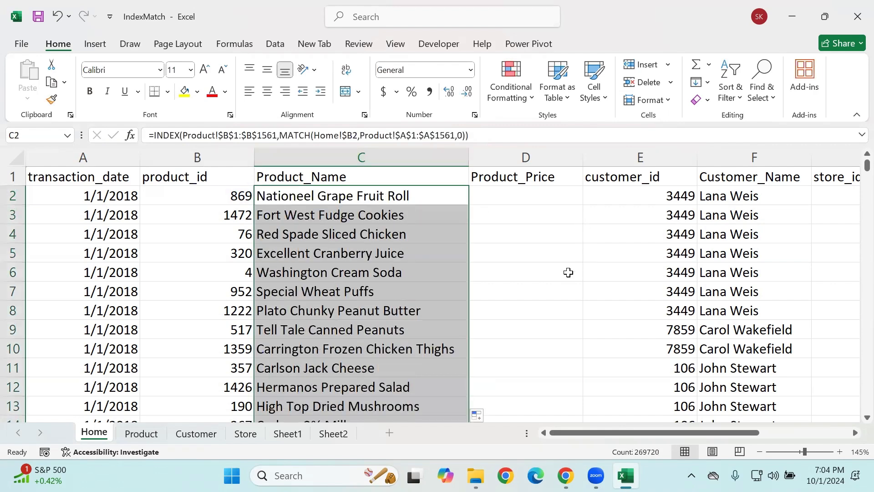
click(567, 255)
click(305, 199)
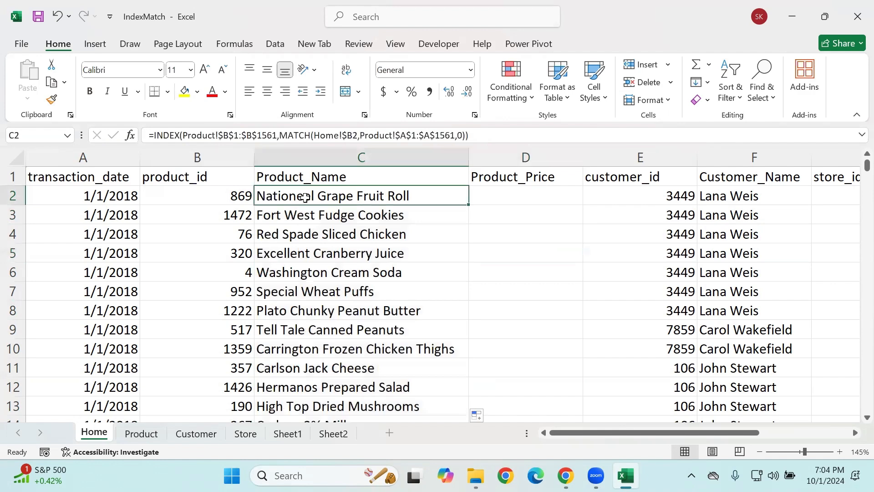
- Undo the fill down the Product_Name column and clear the formula from C2
key(ctrl+z)
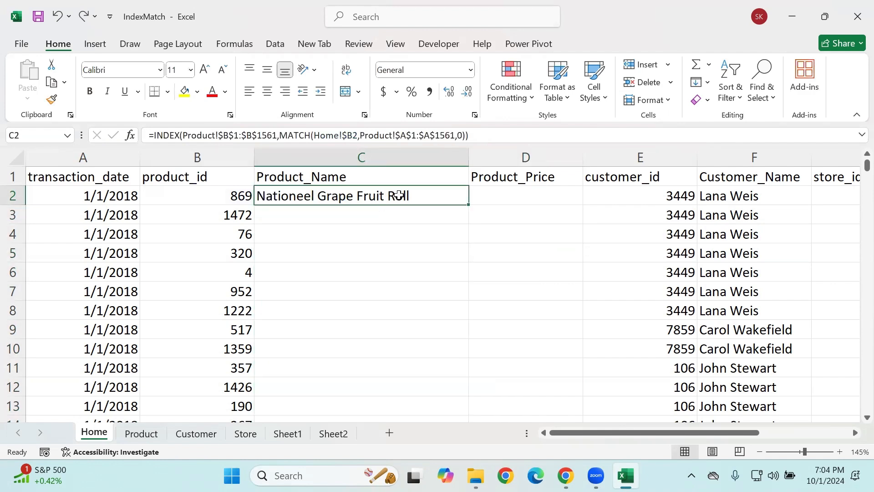
key(Delete)
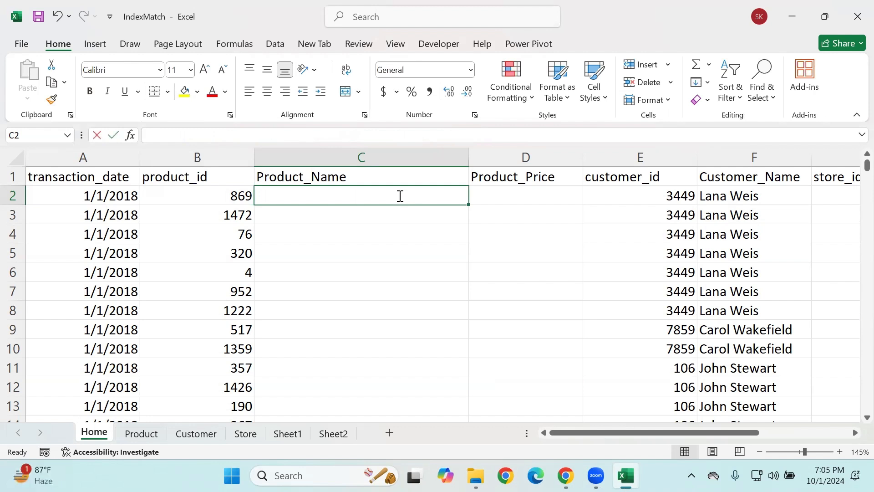
text(s)
key(BackSpace)
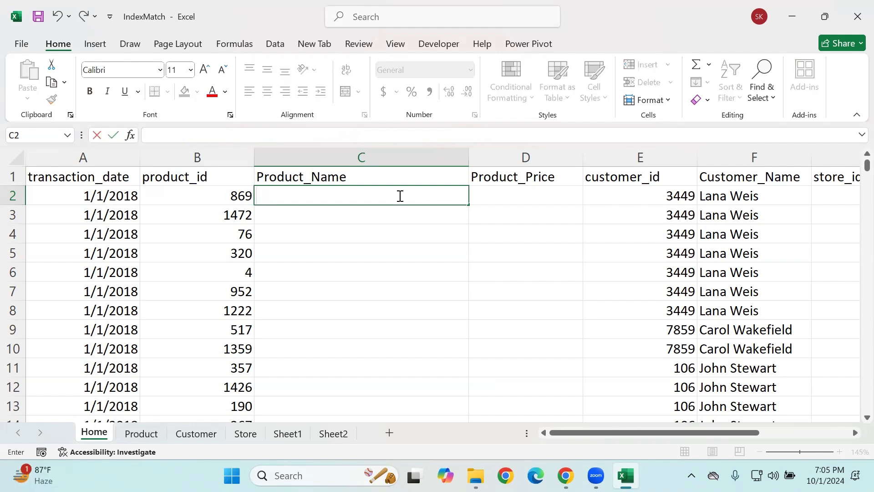
- Start a new INDEX formula in C2 with the whole Product table, Product!$A$1:$C$1561, as absolute array, and continue to the row number
text(=ind)
key(Tab)
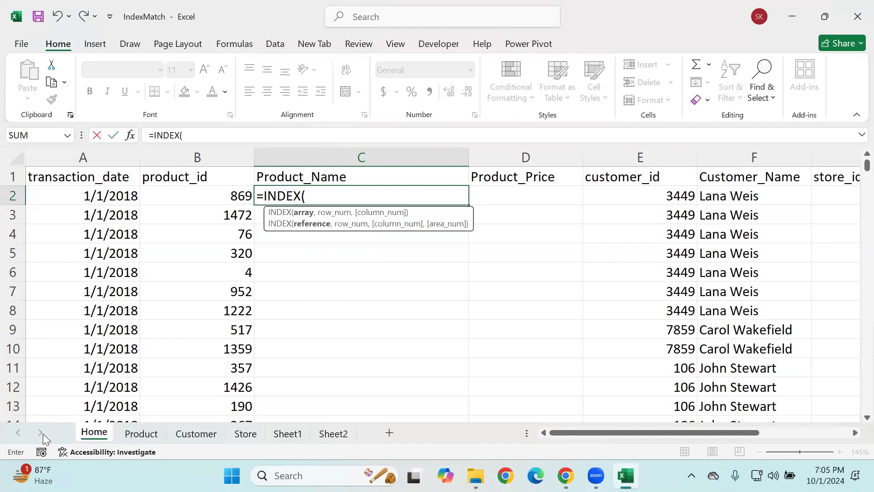
click(141, 434)
click(70, 226)
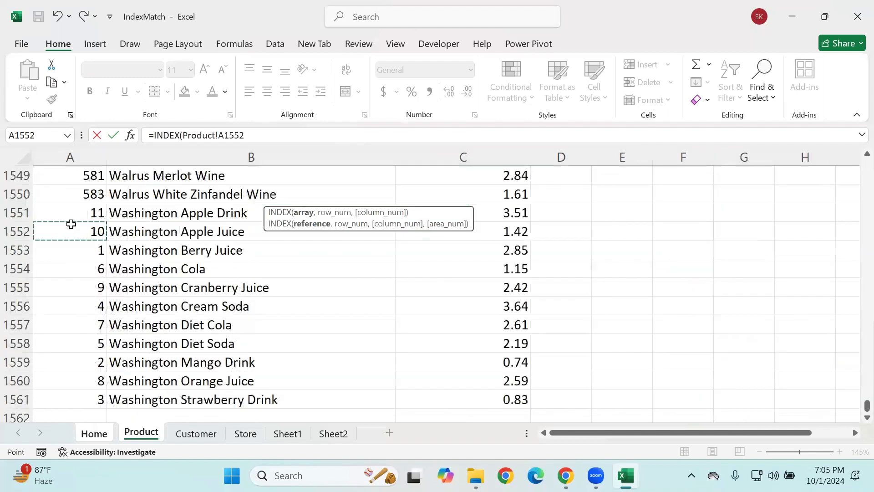
key(ctrl+Up)
key(shift+Right)
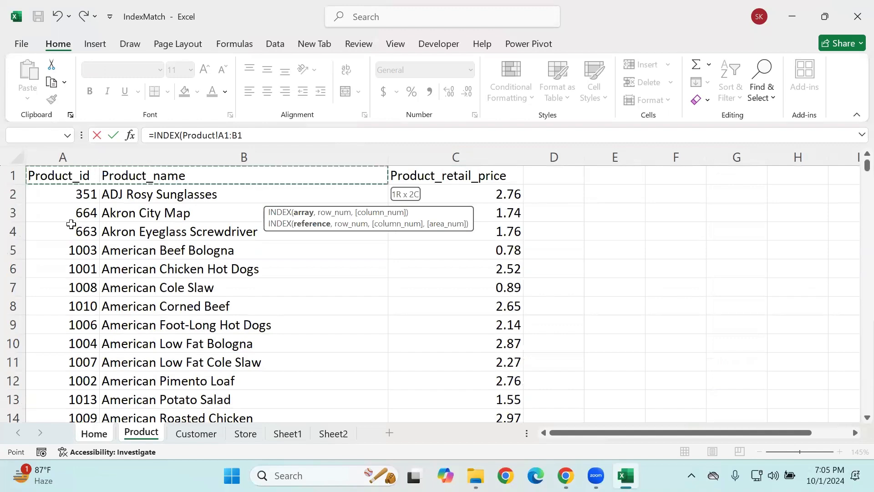
key(shift+Right)
key(ctrl+shift+Down)
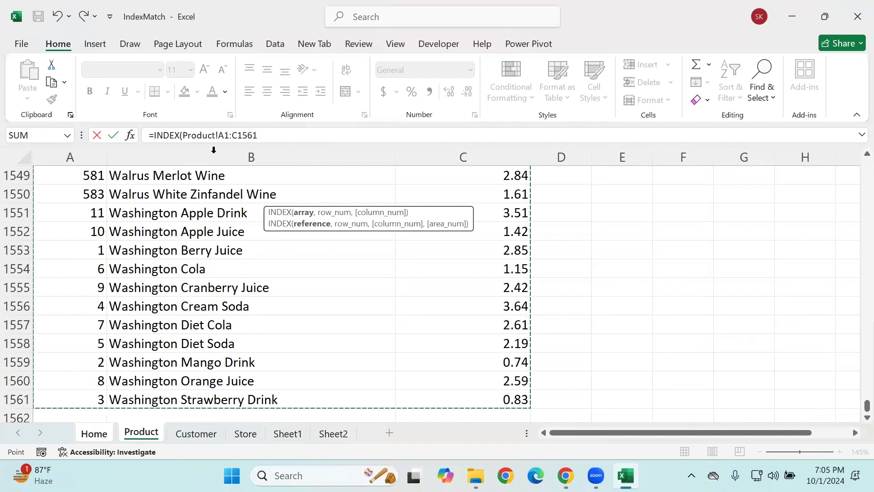
drag(259, 136, 185, 135)
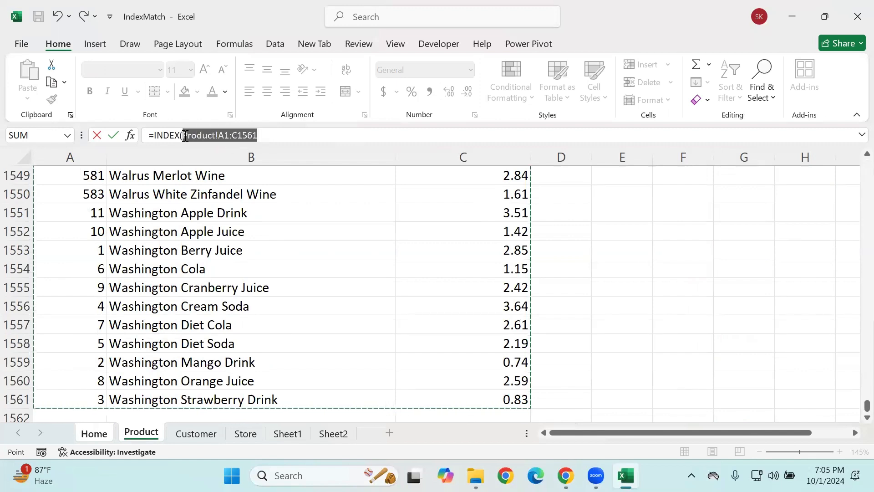
key(F4)
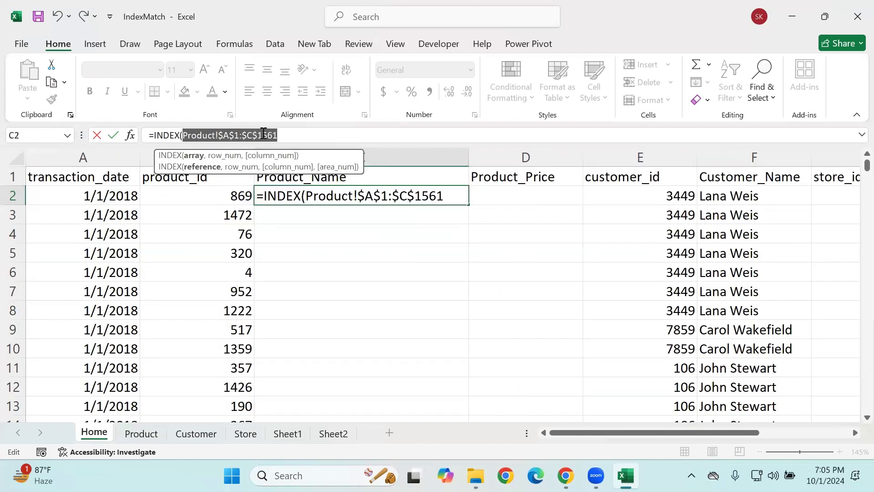
click(299, 139)
text(,)
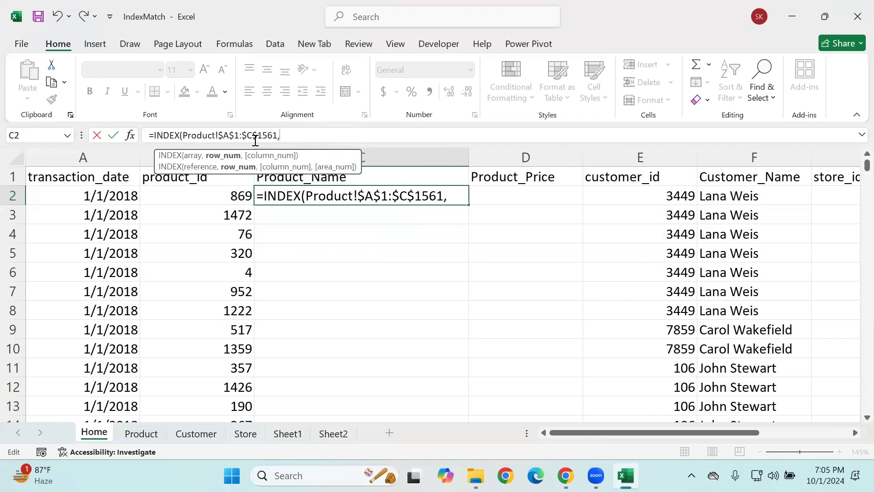
- Begin the row-number MATCH with the product_id in B2 as lookup value, locking only its column (Home!$B2)
text(MATCH()
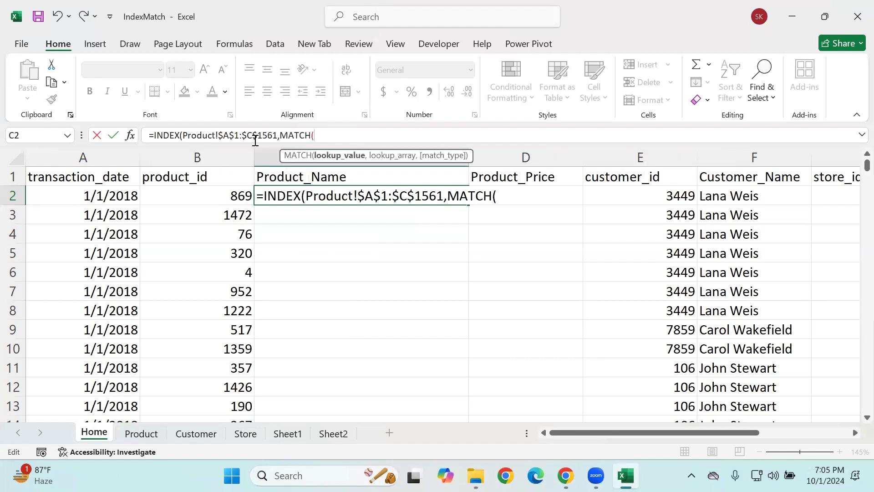
click(210, 196)
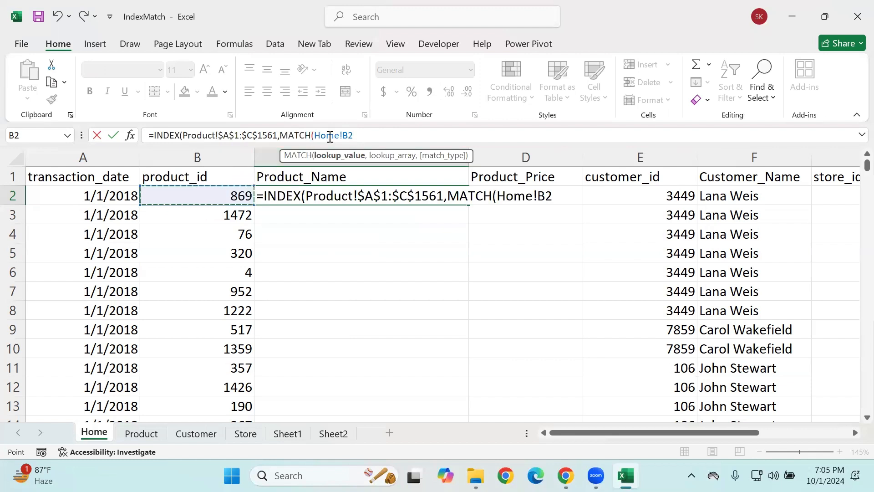
drag(338, 136, 315, 136)
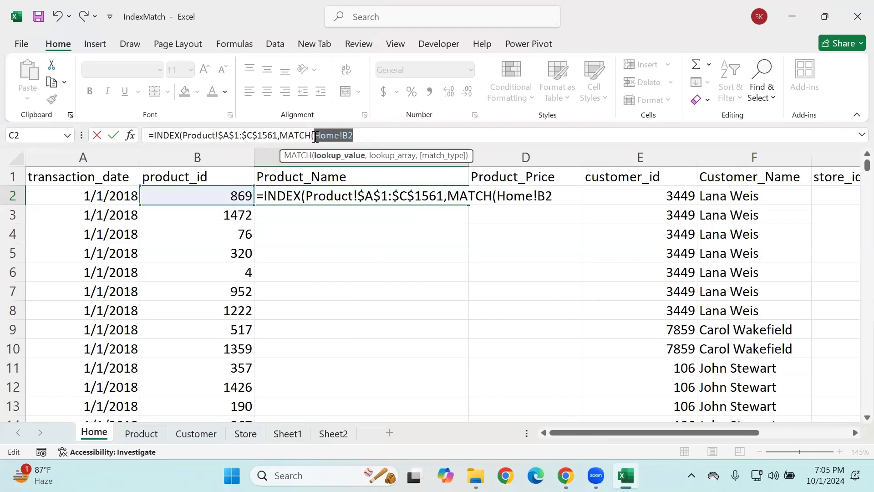
key(F4)
key(F4)
key(F4)
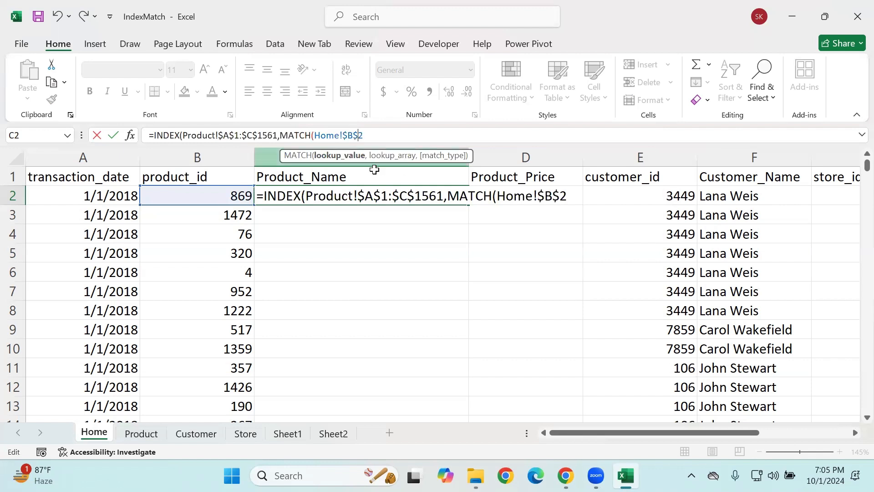
text(,)
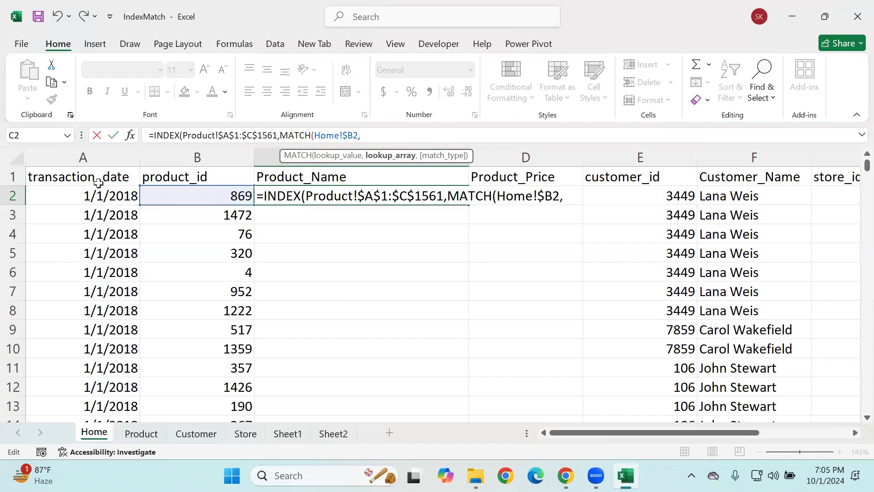
- Set the row MATCH's lookup array to the Product sheet's Product_id column as the absolute range Product!$A$1:$A$1561
click(143, 433)
click(62, 186)
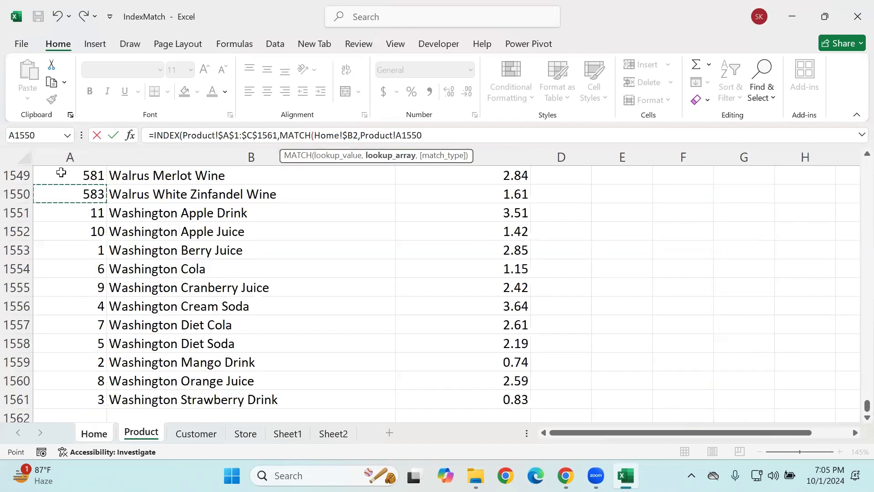
key(ctrl+Up)
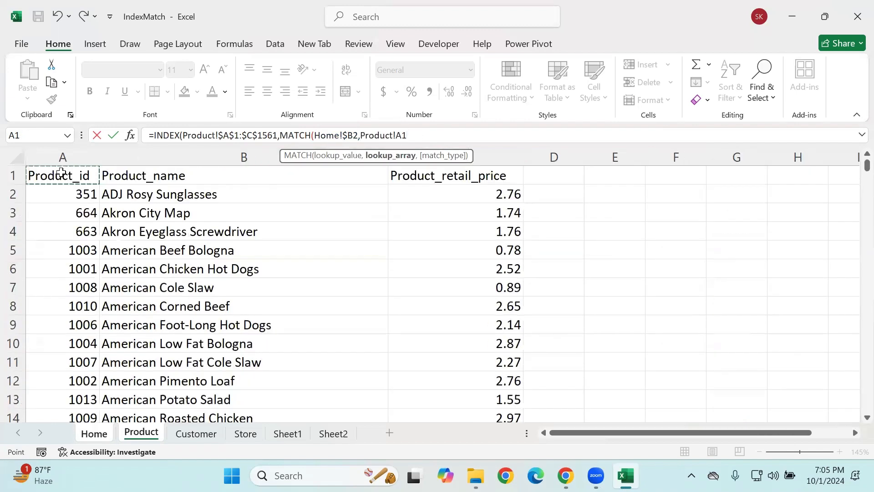
key(ctrl+shift+Down)
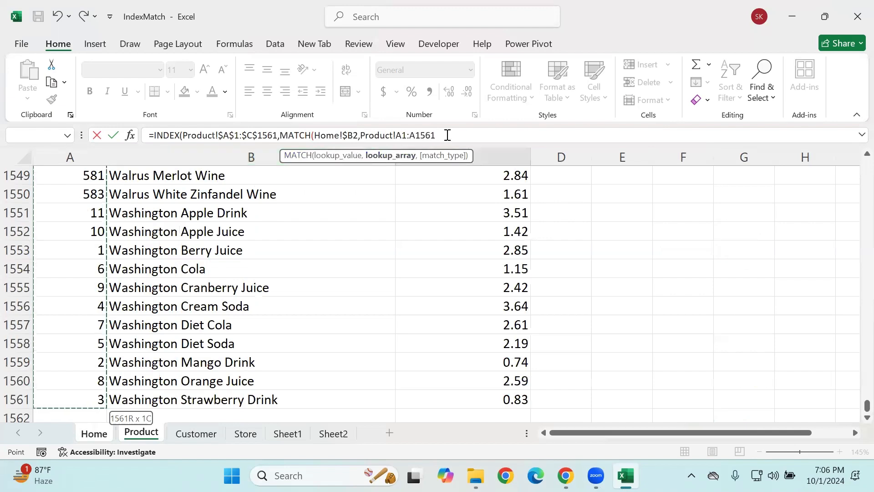
drag(445, 135, 362, 137)
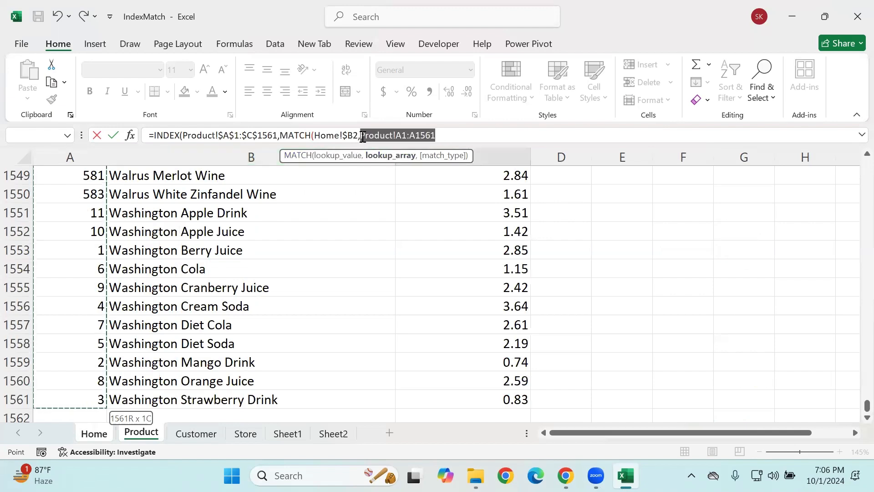
key(F4)
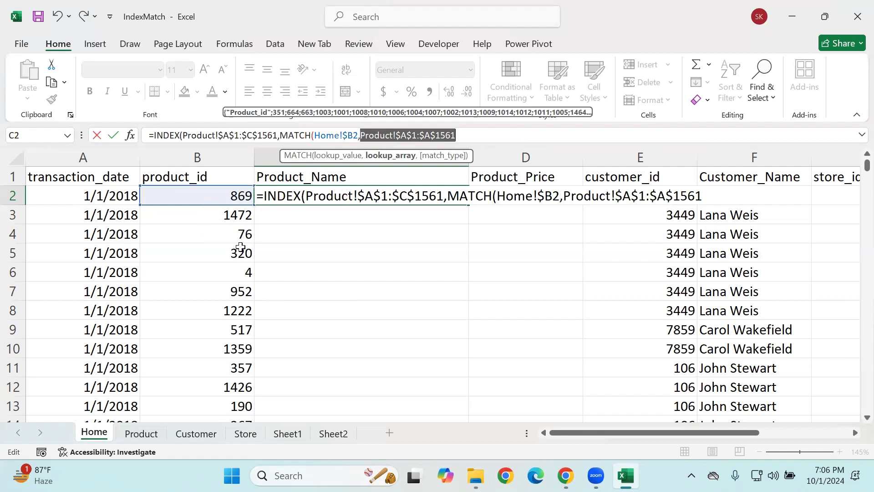
- Finish the row-number MATCH with match type 0 (exact match) and close its parenthesis
click(458, 135)
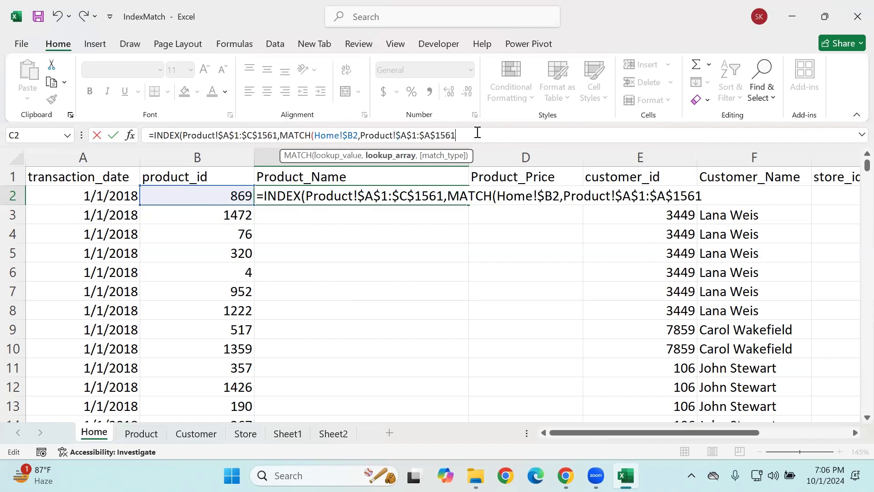
text(,)
key(Down)
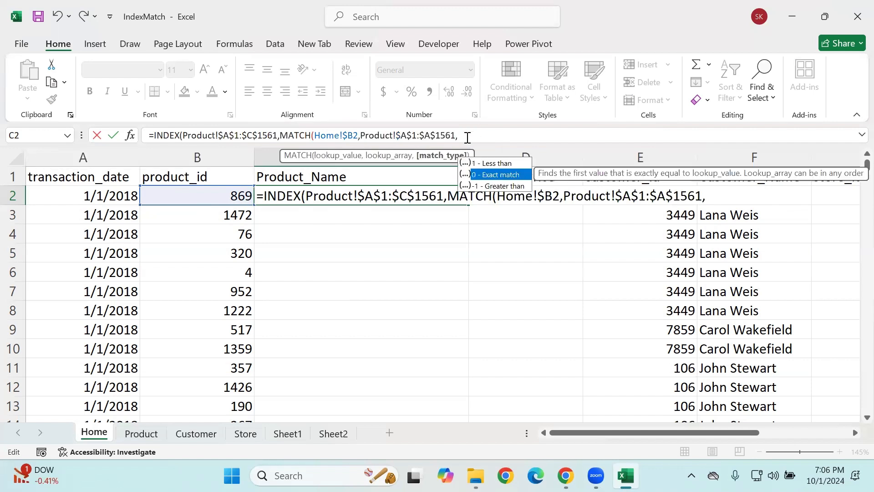
key(Tab)
text())
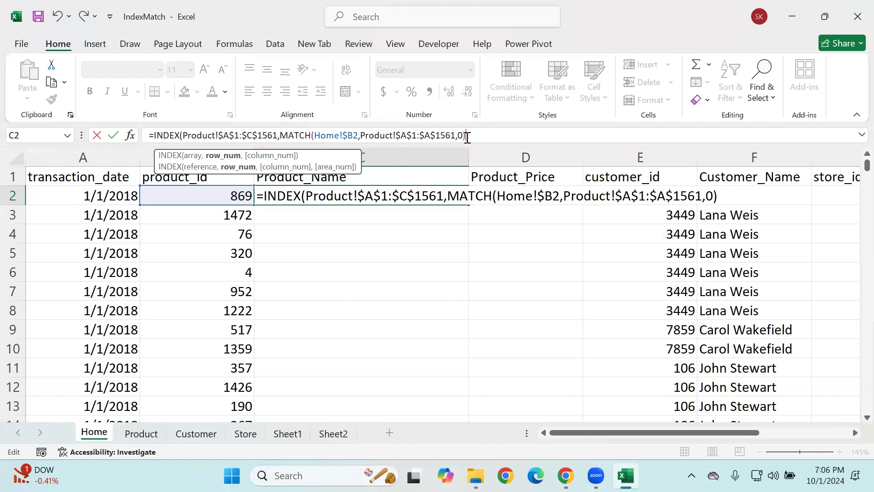
- Begin a second MATCH for the column number with the Product_Name header as lookup value, locking only its row (Home!C$1)
text(),ma)
key(Tab)
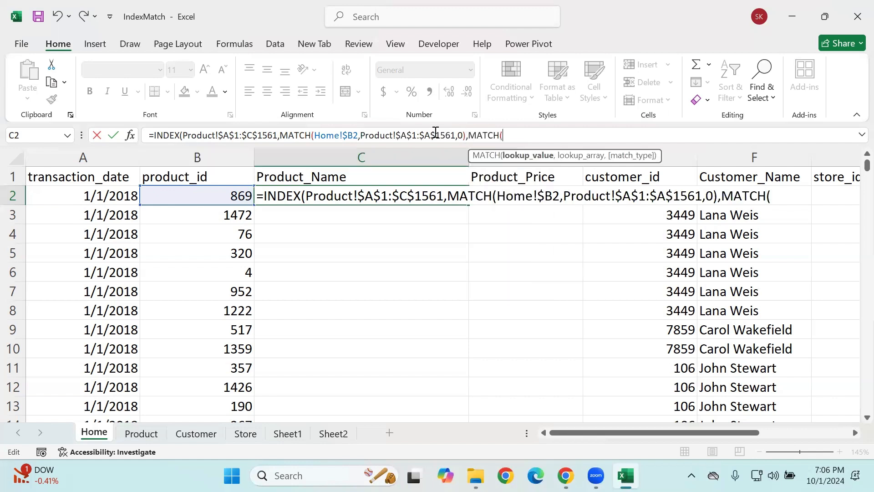
click(289, 187)
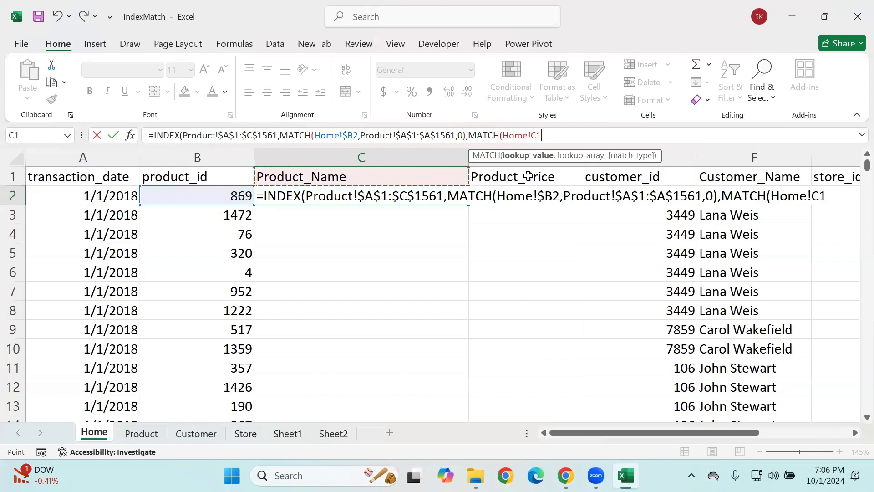
click(550, 134)
drag(551, 134, 496, 143)
key(F4)
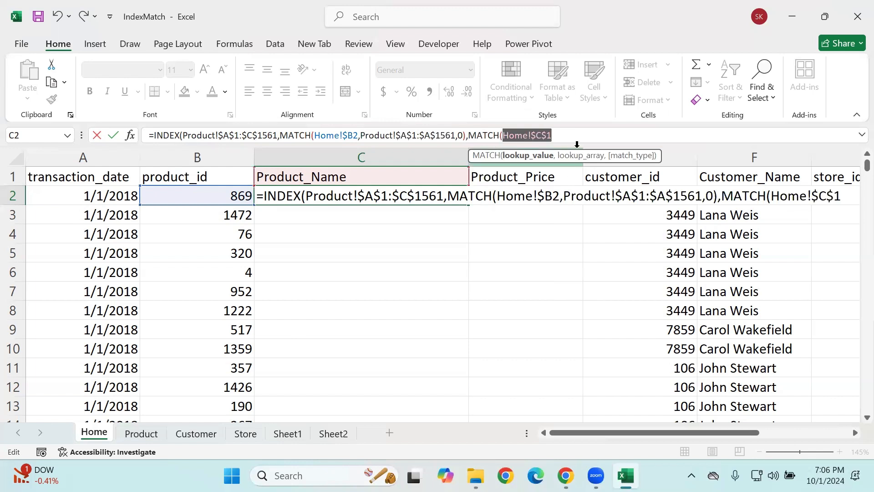
click(583, 133)
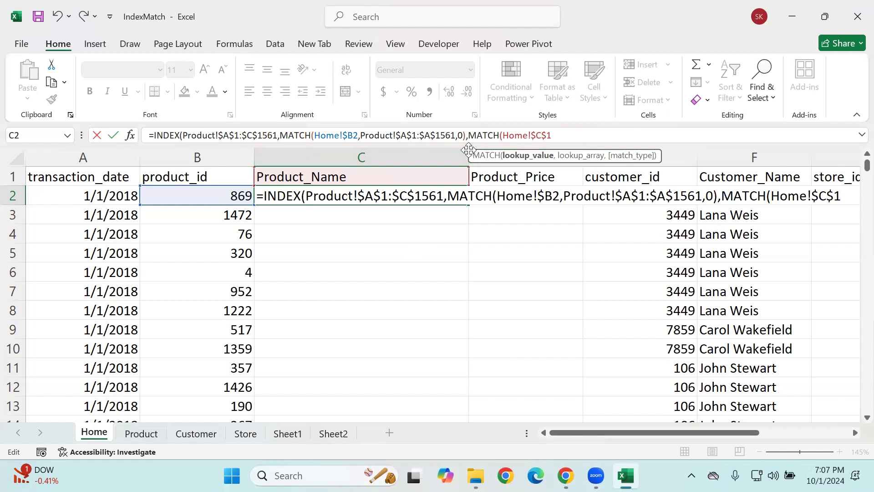
click(532, 133)
key(Delete)
text(,)
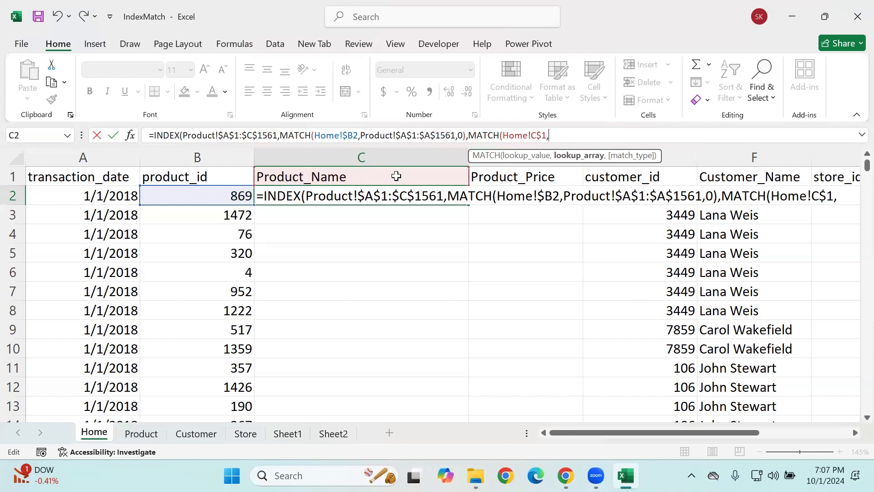
- Set the column MATCH's lookup array to the Product sheet's header row as the absolute range Product!$A$1:$C$1
click(141, 433)
click(86, 193)
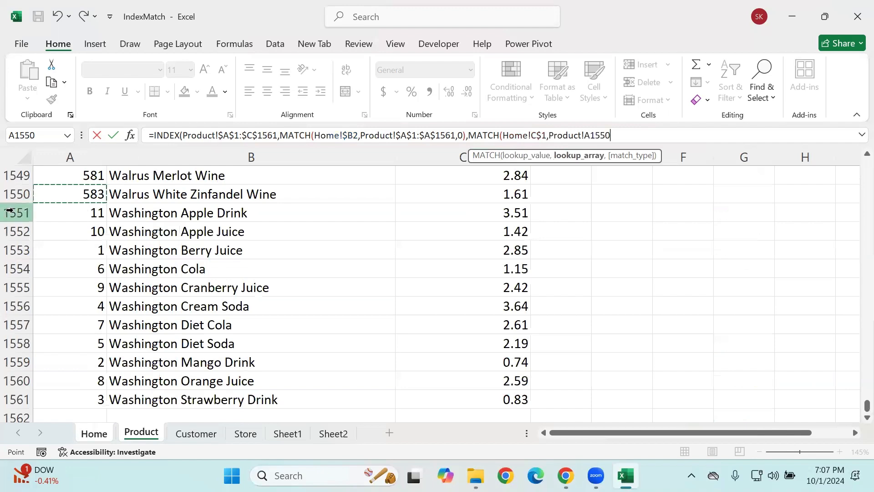
key(ctrl+Down)
key(ctrl+Up)
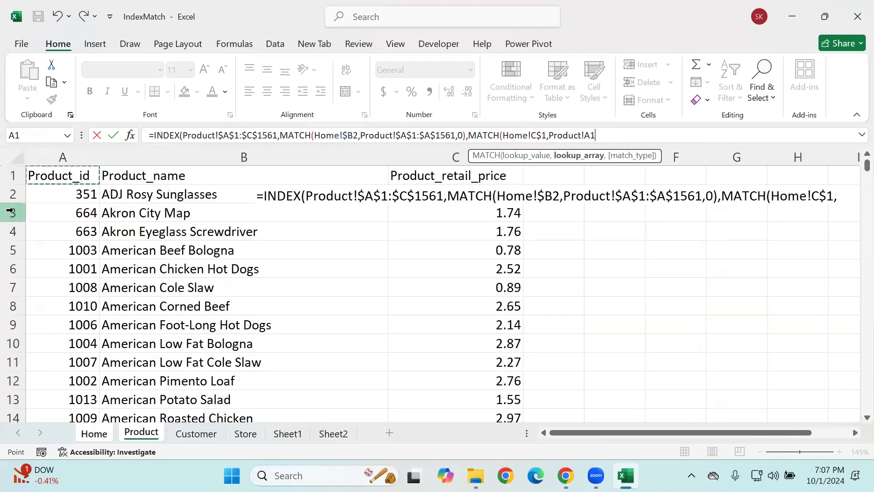
drag(84, 176, 460, 180)
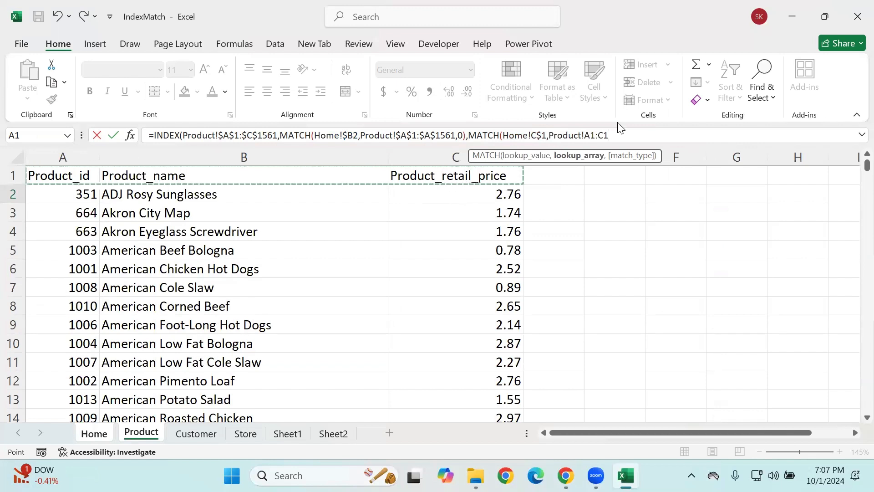
drag(609, 136, 549, 135)
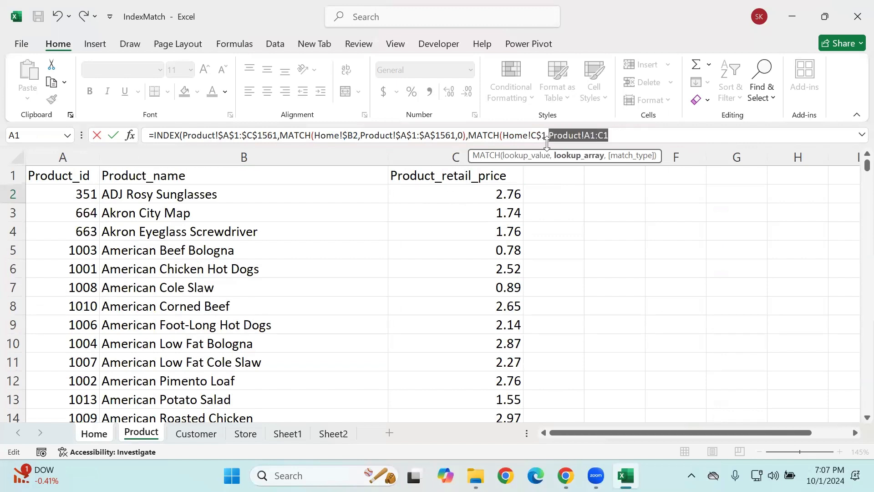
key(F4)
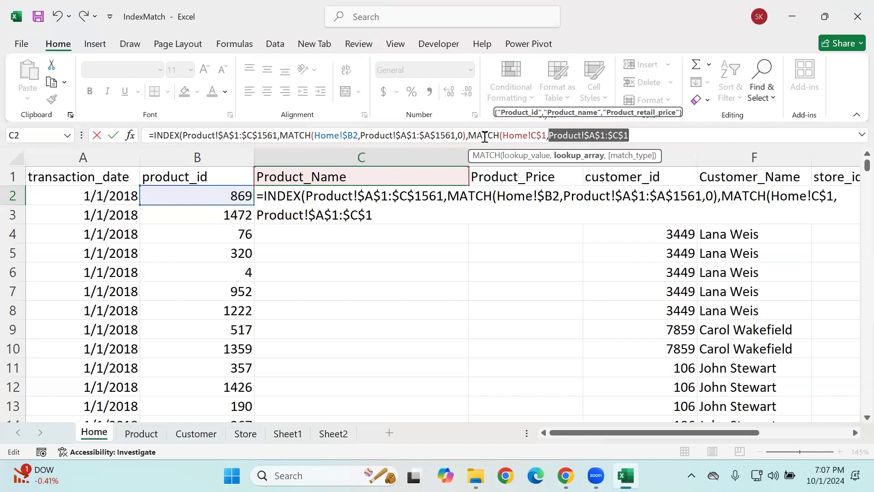
- Finish the column-number MATCH with match type 0 (exact match) and enter the completed INDEX formula in C2
click(638, 135)
text(,)
key(Down)
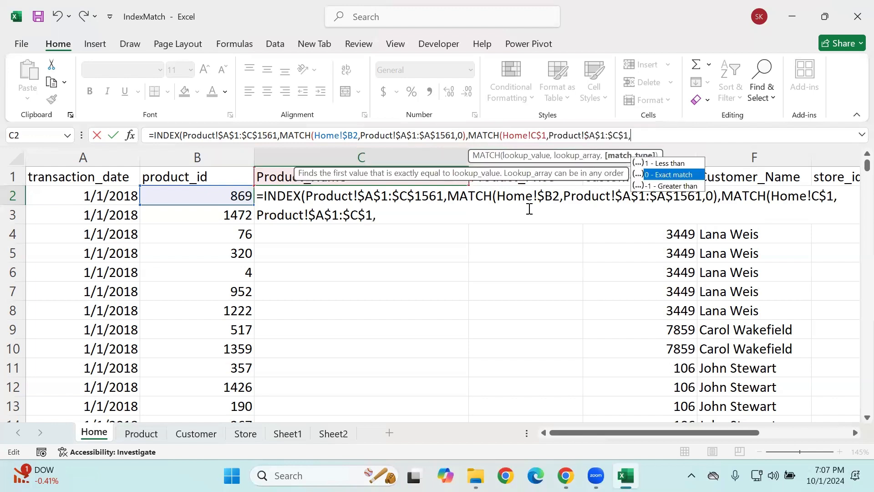
key(Tab)
text())
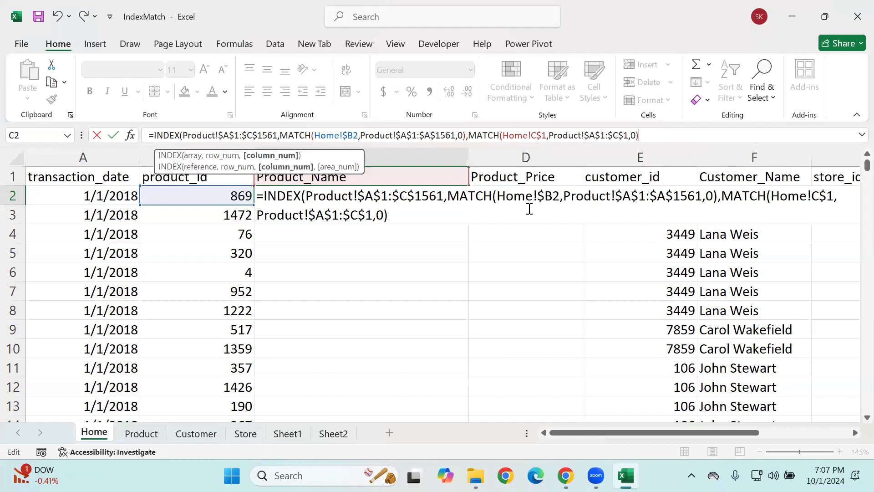
key(Return)
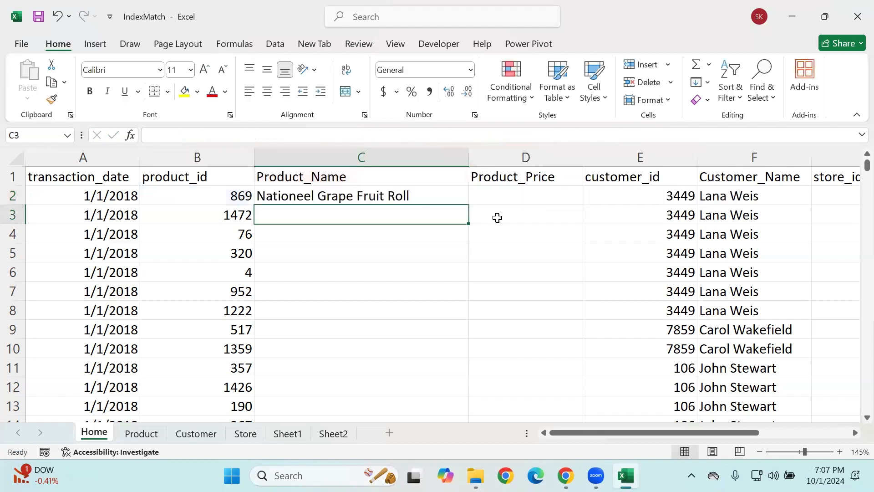
- Copy the C2 formula across to D2 in the Product_Price column
click(378, 196)
drag(468, 204, 540, 202)
click(540, 192)
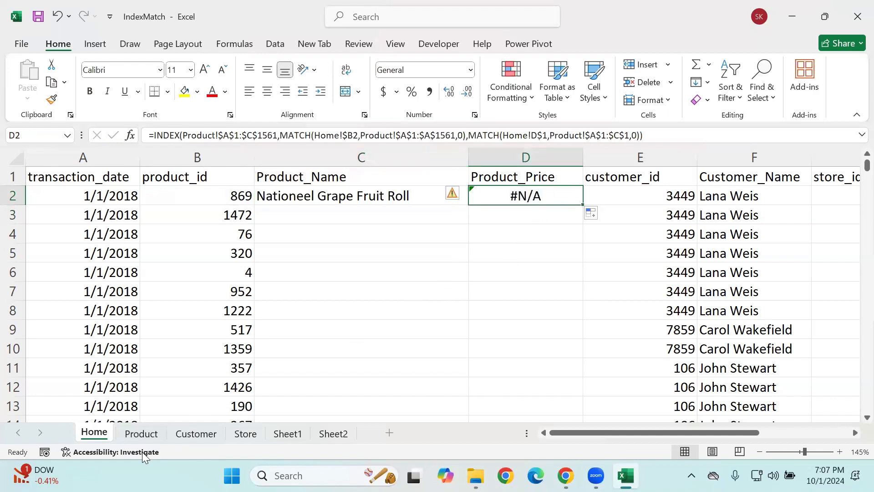
- Replace the Home sheet's Product_Price header in D1 with the Product_retail_price header copied from the Product sheet, and fit column D's width
click(140, 433)
click(425, 175)
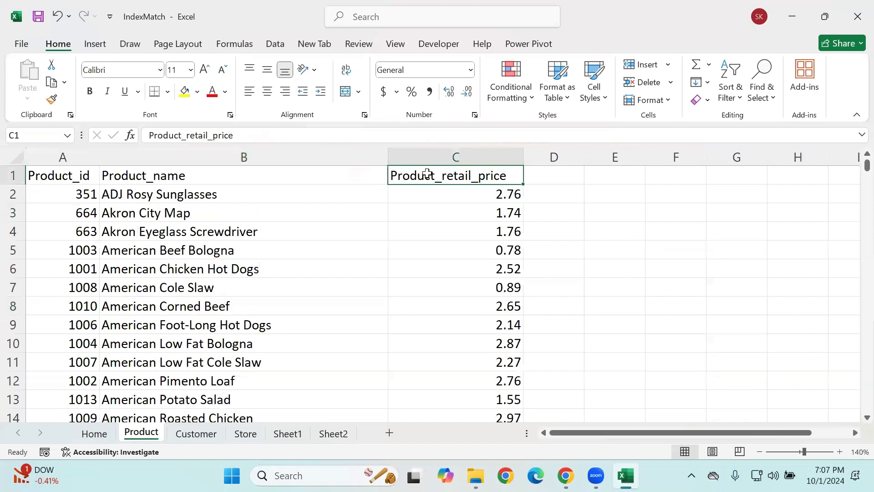
key(ctrl+c)
click(642, 192)
key(Escape)
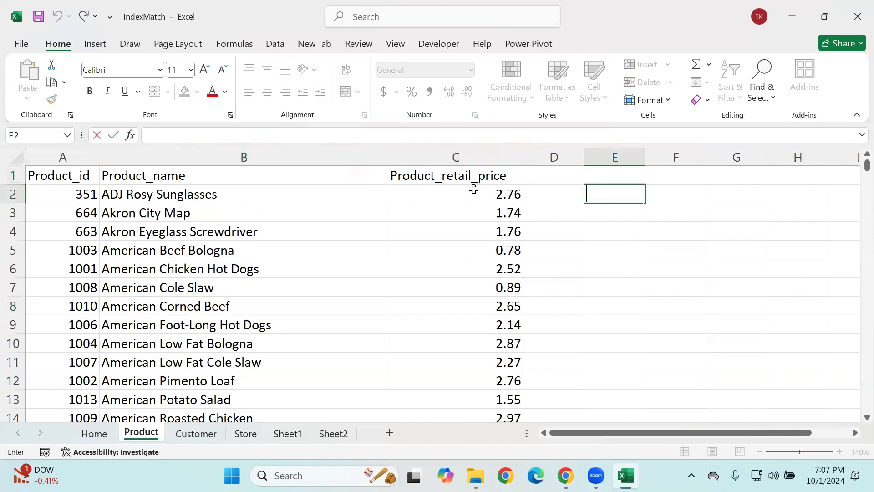
click(473, 177)
key(ctrl+c)
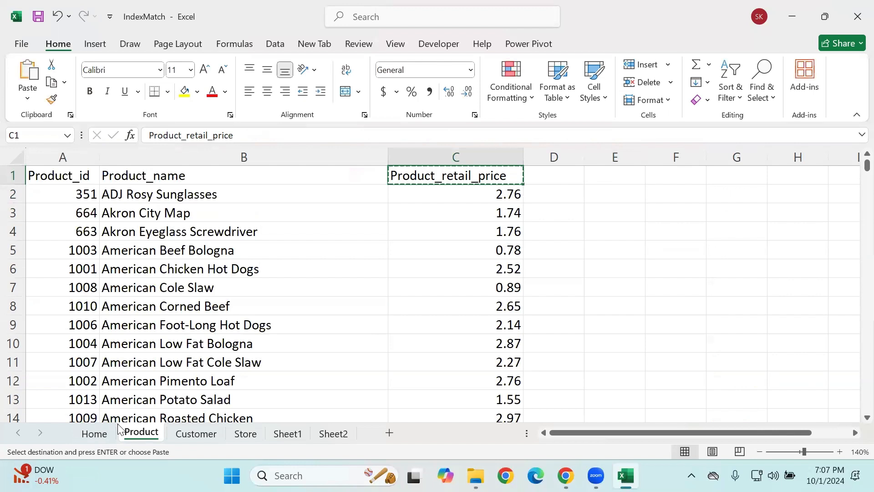
click(94, 432)
click(510, 178)
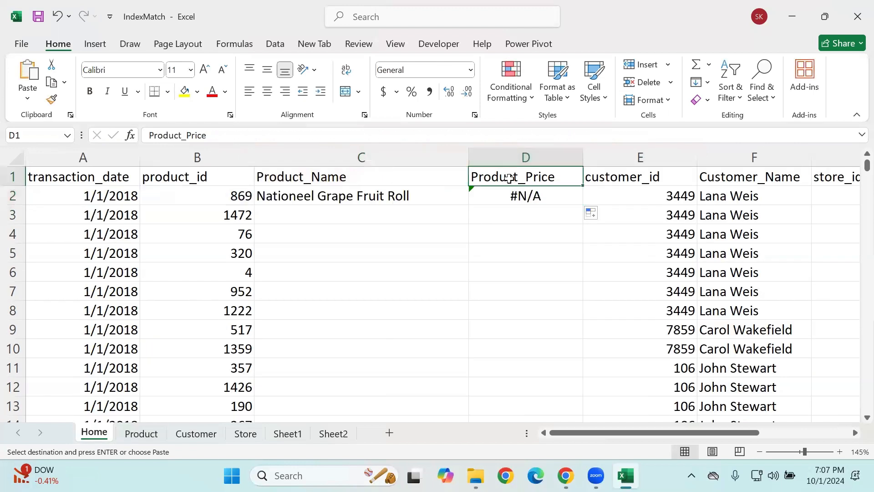
key(ctrl+v)
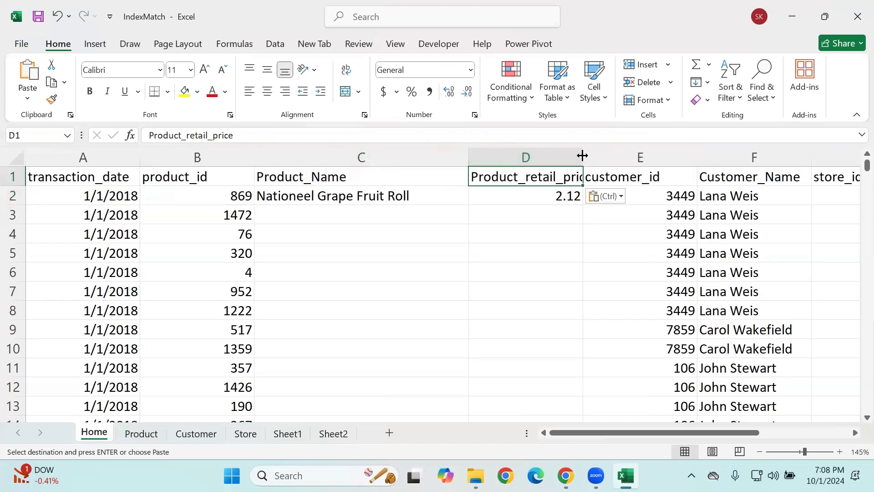
double_click(583, 156)
- Fill the formulas in C2:D2 down the whole Product_Name and Product_retail_price columns
click(530, 254)
drag(324, 198, 558, 206)
click(535, 195)
drag(450, 195, 561, 196)
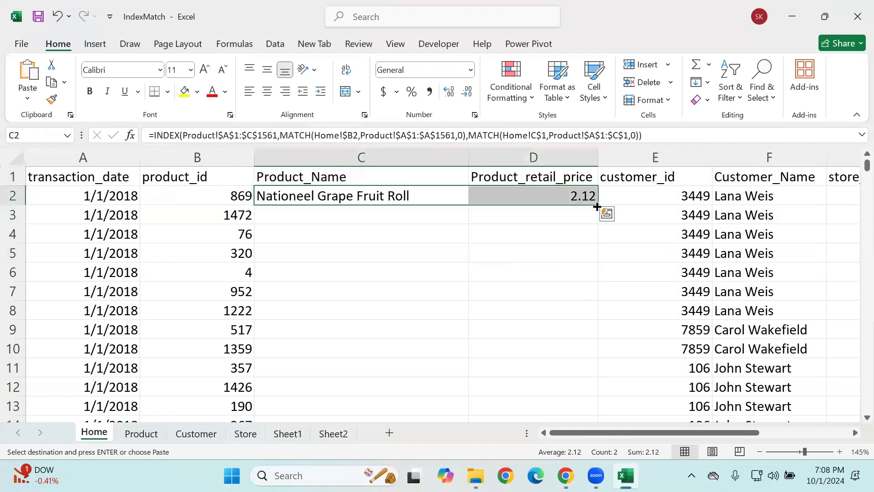
double_click(598, 206)
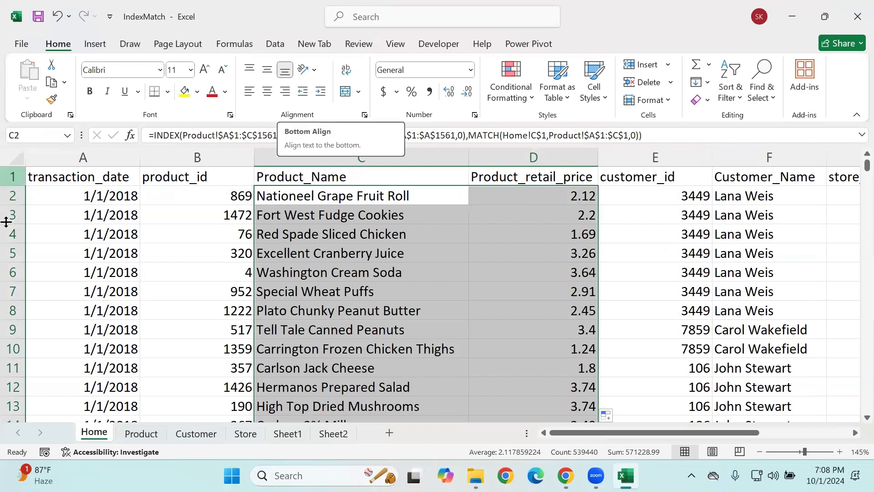
- Insert an entire blank column before Product_name on the Product sheet, and check the lookup formula in C5 on the Home sheet
click(140, 433)
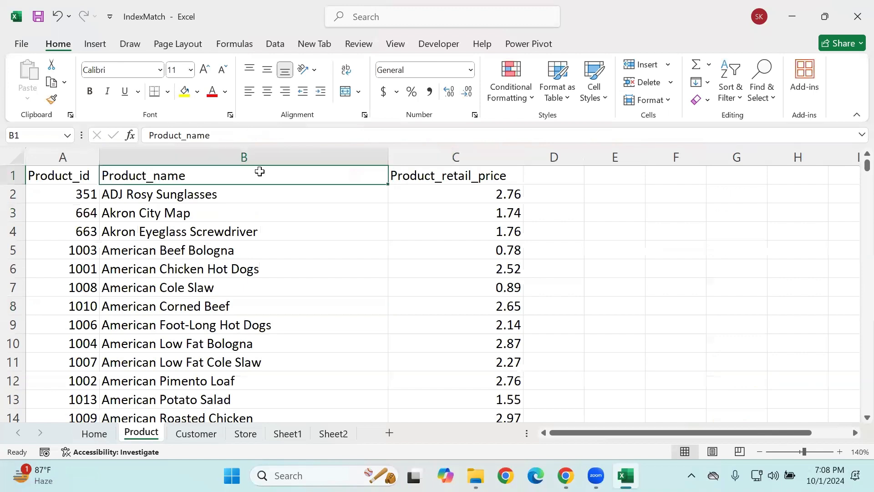
right_click(254, 201)
click(300, 213)
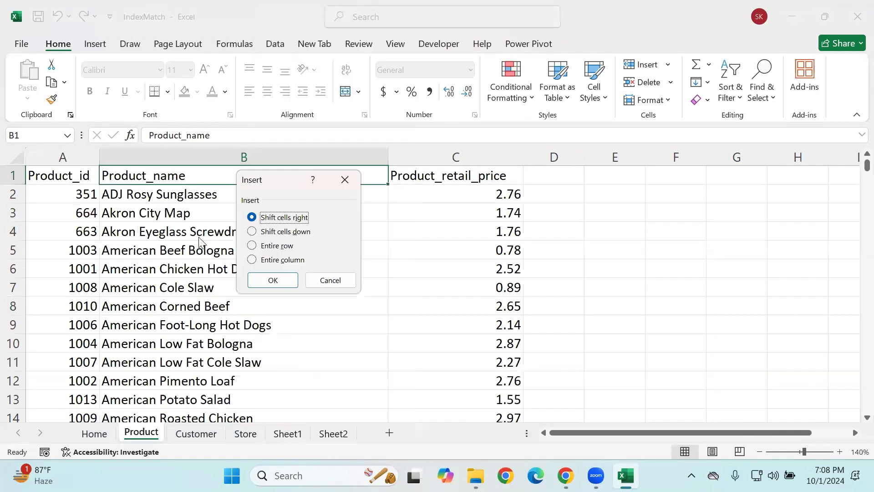
click(288, 260)
key(Escape)
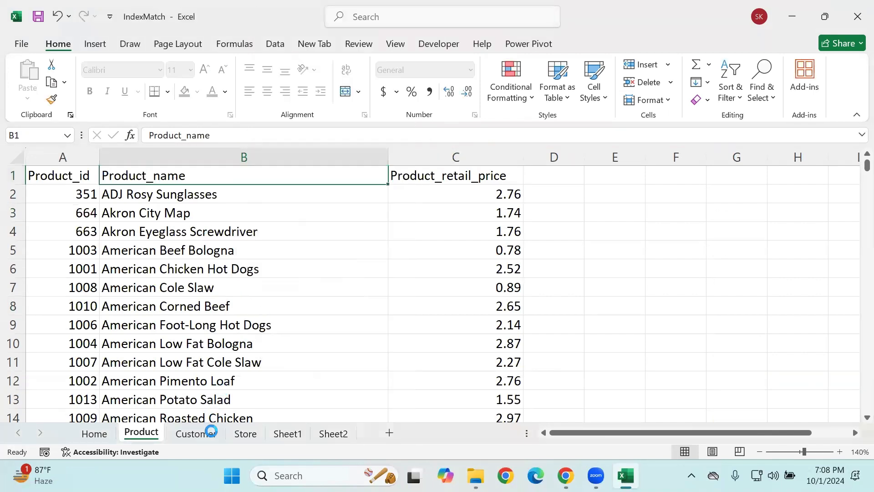
click(98, 435)
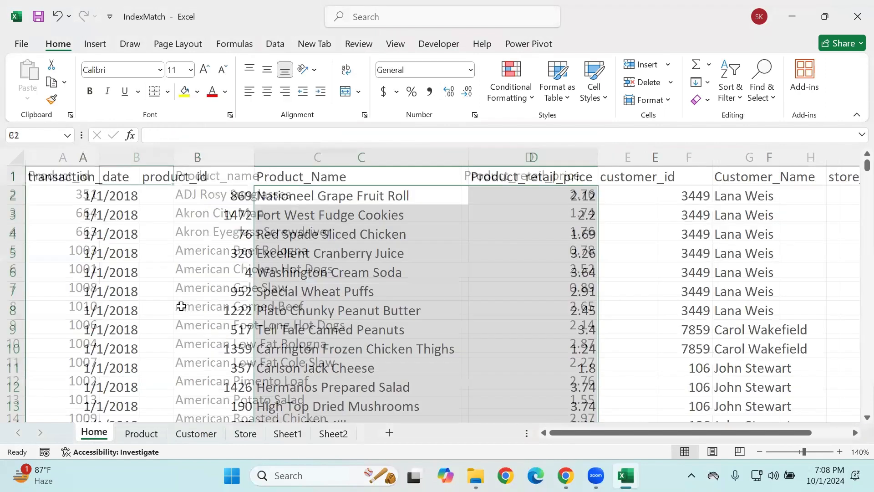
click(314, 253)
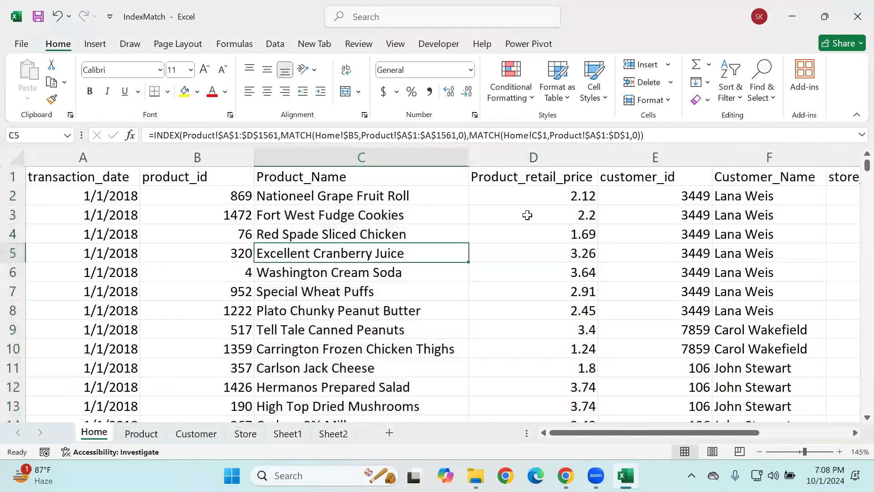
- Insert an entire blank row above row 4 on the Product sheet, and check the lookup results in C2:D7 on the Home sheet
click(141, 433)
click(27, 233)
click(22, 234)
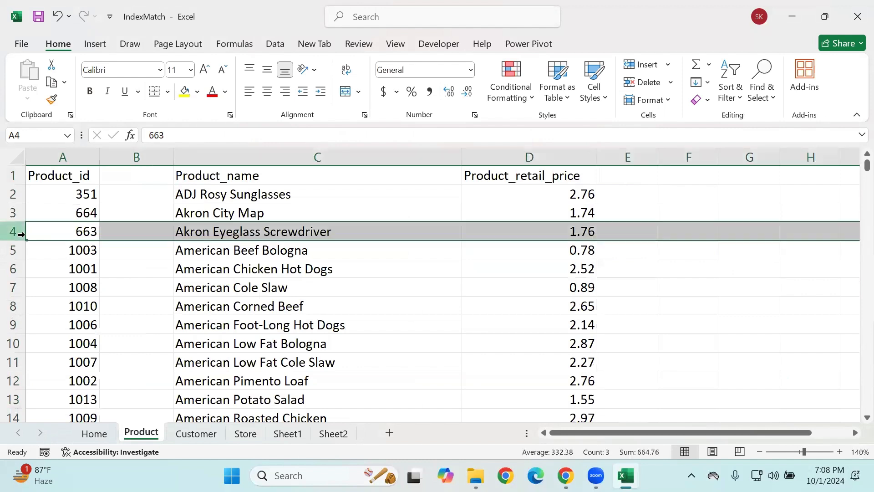
right_click(10, 231)
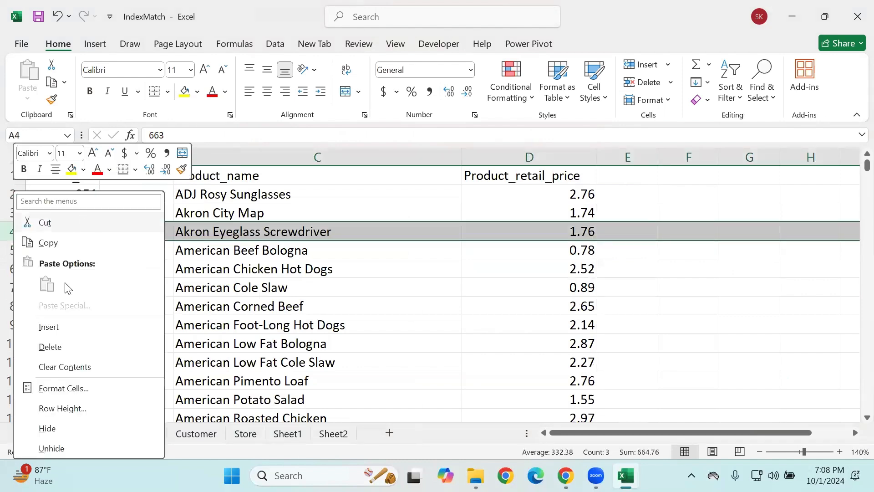
click(64, 328)
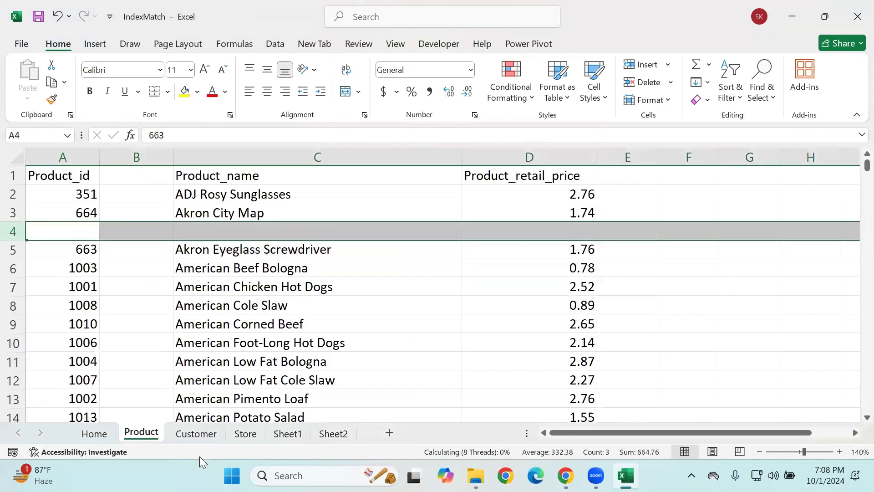
click(237, 342)
click(94, 433)
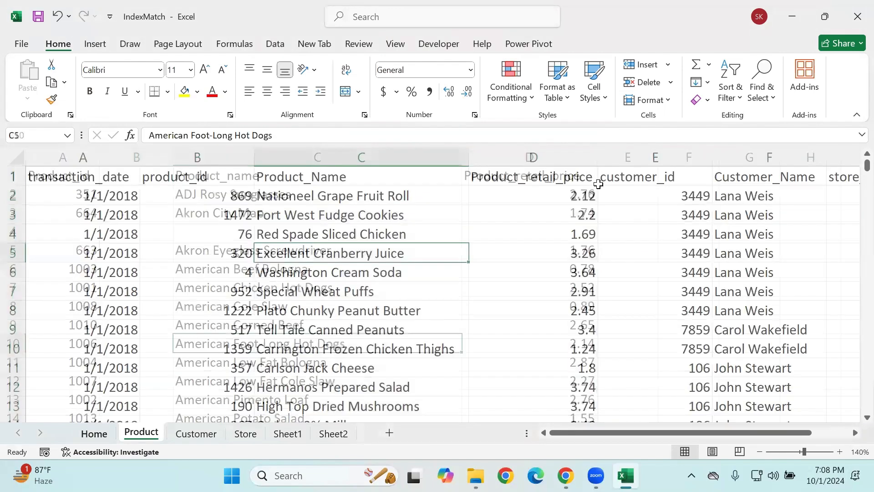
drag(346, 203, 492, 296)
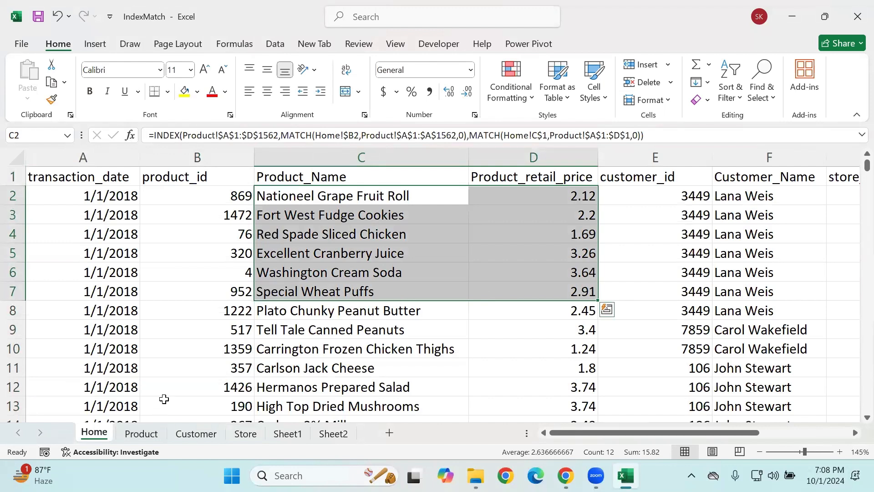
- Undo the row and column insertions on the Product sheet, and return to the Home sheet
click(141, 435)
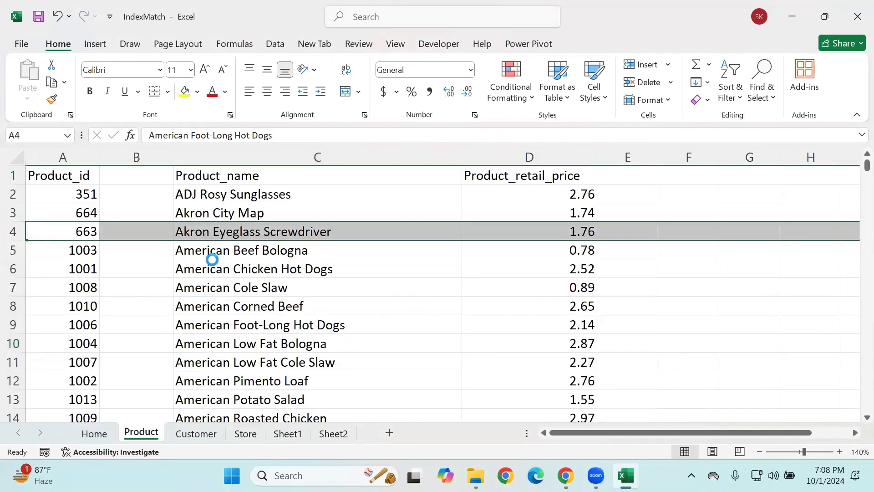
click(207, 285)
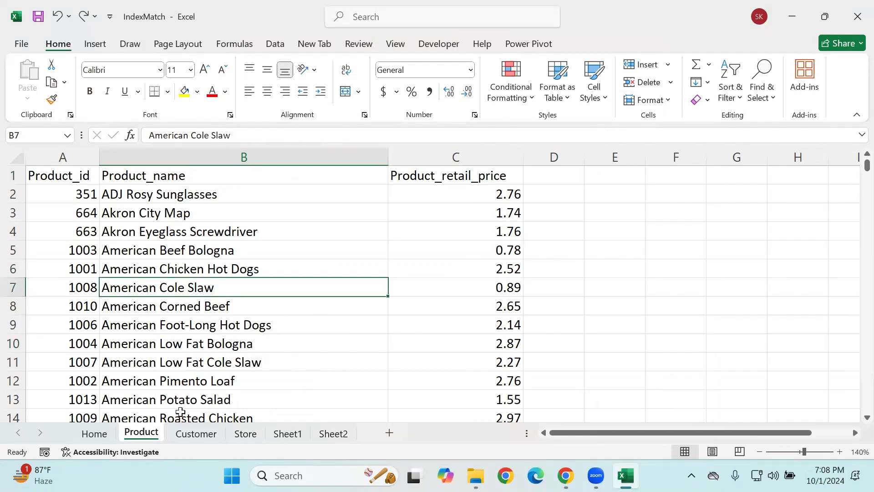
click(109, 435)
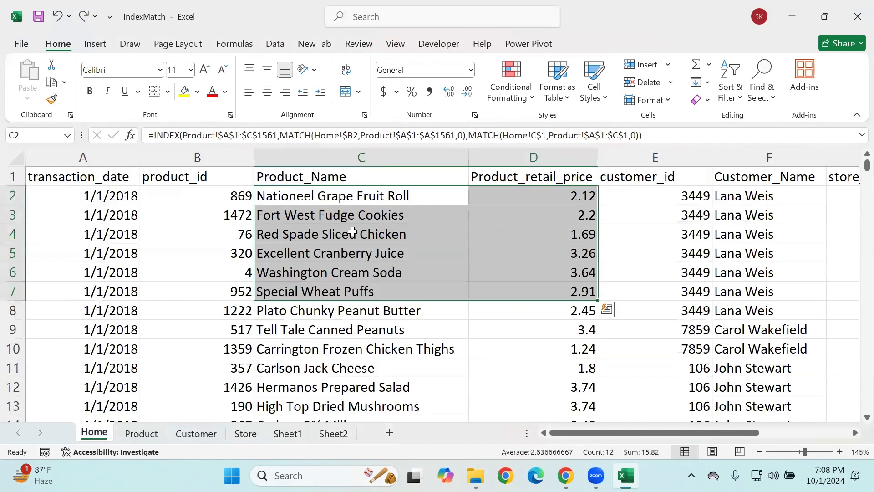
- Examine the formula in C2 on the Home sheet and outline its INDEX range Product!$A$1:$C$1561 on screen
click(348, 195)
double_click(348, 196)
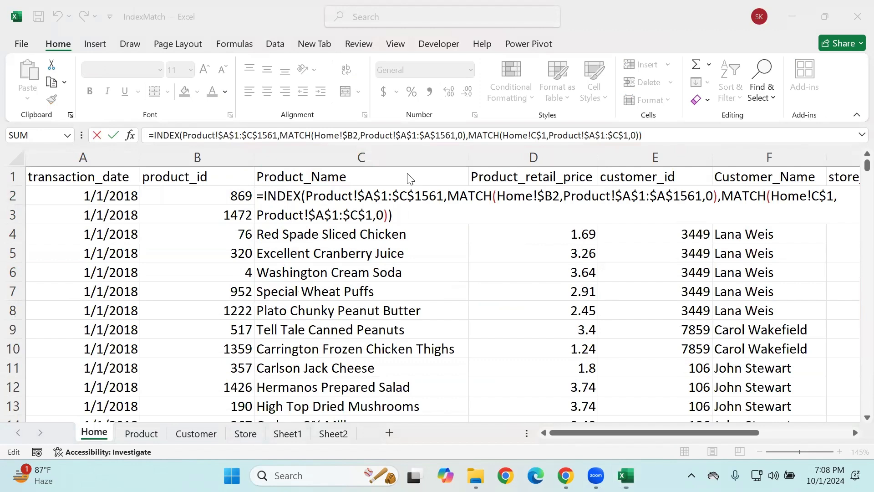
click(342, 193)
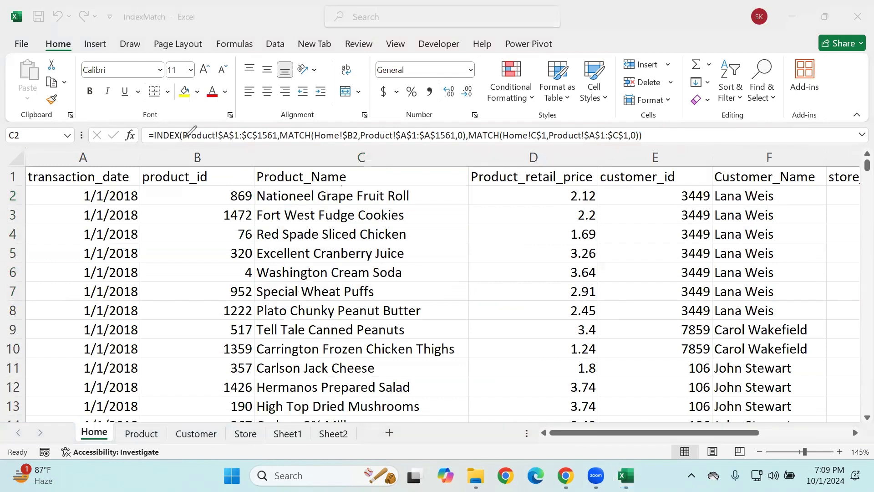
drag(185, 137, 273, 138)
mouse_move(189, 127)
mouse_down()
mouse_move(260, 119)
mouse_move(273, 137)
mouse_up()
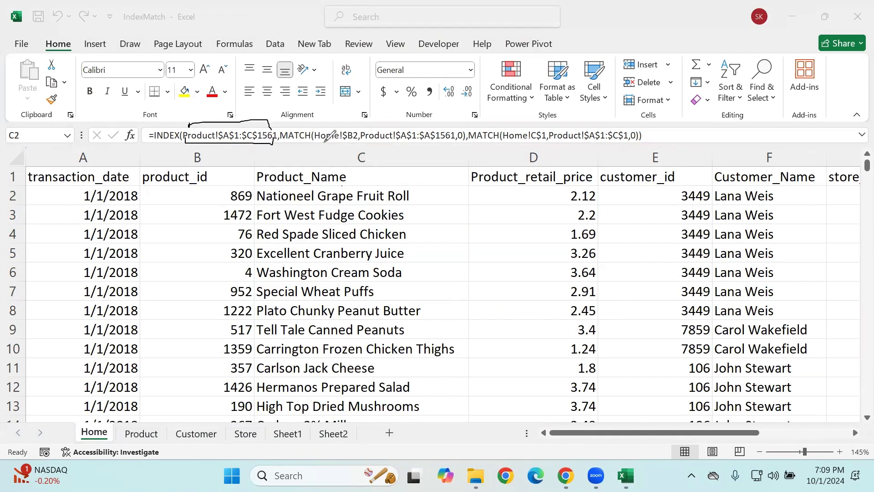
- Mark the first MATCH on screen: its lookup value Home!$B2, the product_id values in column B, and the range Product!$A$1:$A$1561
mouse_move(326, 139)
mouse_down()
mouse_move(364, 145)
mouse_move(362, 133)
mouse_up()
drag(212, 197, 241, 187)
mouse_move(206, 215)
mouse_down()
mouse_move(222, 209)
mouse_move(234, 229)
mouse_up()
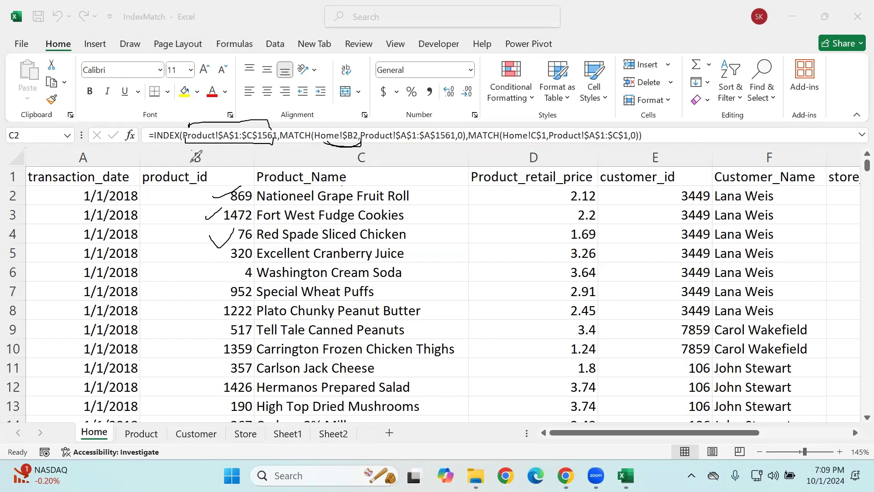
mouse_move(190, 154)
mouse_down()
mouse_move(200, 147)
mouse_move(189, 154)
mouse_up()
mouse_move(196, 193)
mouse_down()
mouse_move(165, 289)
mouse_move(192, 388)
mouse_up()
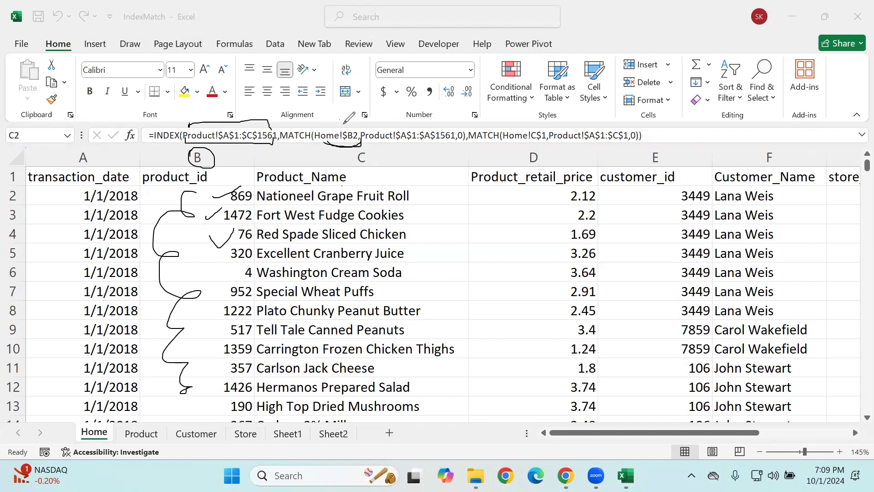
drag(345, 126, 349, 131)
mouse_move(354, 127)
mouse_down()
mouse_move(371, 106)
mouse_move(387, 103)
mouse_move(378, 124)
mouse_move(448, 122)
mouse_move(453, 140)
mouse_up()
mouse_move(234, 182)
mouse_down()
mouse_move(224, 184)
mouse_move(242, 179)
mouse_move(223, 190)
mouse_up()
mouse_move(405, 133)
mouse_down()
mouse_move(340, 191)
mouse_move(236, 217)
mouse_move(404, 145)
mouse_move(366, 141)
mouse_move(453, 135)
mouse_up()
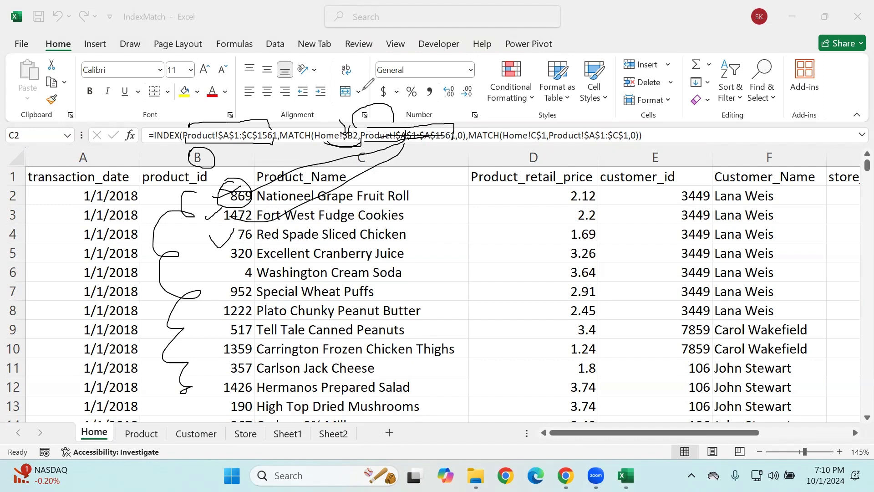
- Mark the second MATCH's Home!C$1 lookup value, the header row and the range Product!$A$1:$C$1, and clear all markings
mouse_move(466, 100)
mouse_down()
mouse_move(464, 135)
mouse_move(609, 142)
mouse_up()
mouse_move(519, 142)
mouse_down()
mouse_move(379, 175)
mouse_move(390, 180)
mouse_up()
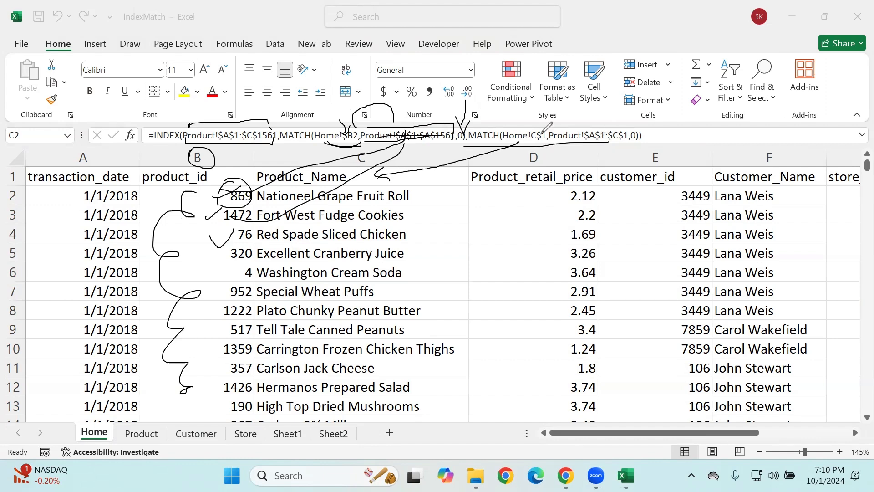
drag(395, 172, 401, 172)
drag(520, 165, 521, 180)
drag(306, 181, 519, 179)
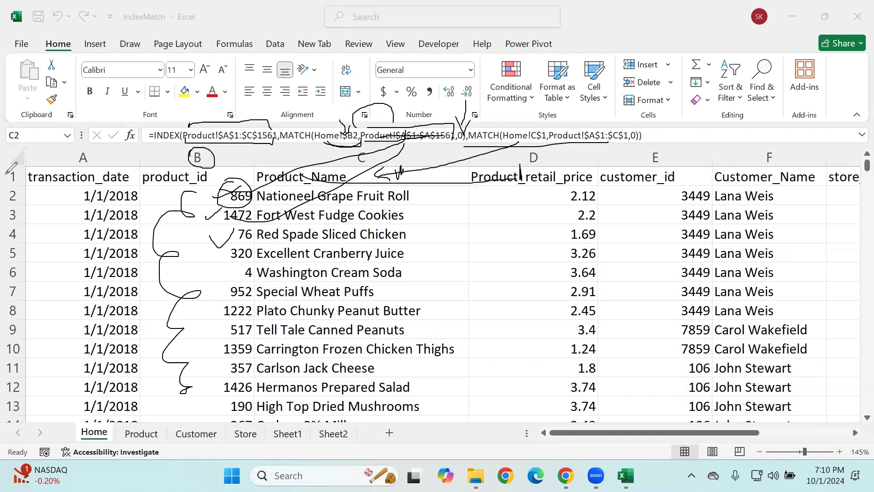
mouse_move(6, 174)
mouse_down()
mouse_move(80, 180)
mouse_move(699, 166)
mouse_up()
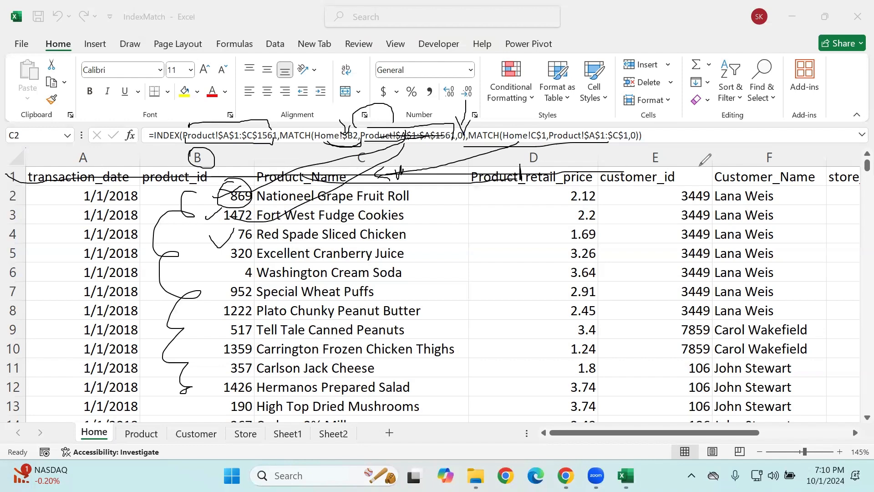
drag(536, 116, 543, 133)
drag(517, 143, 623, 125)
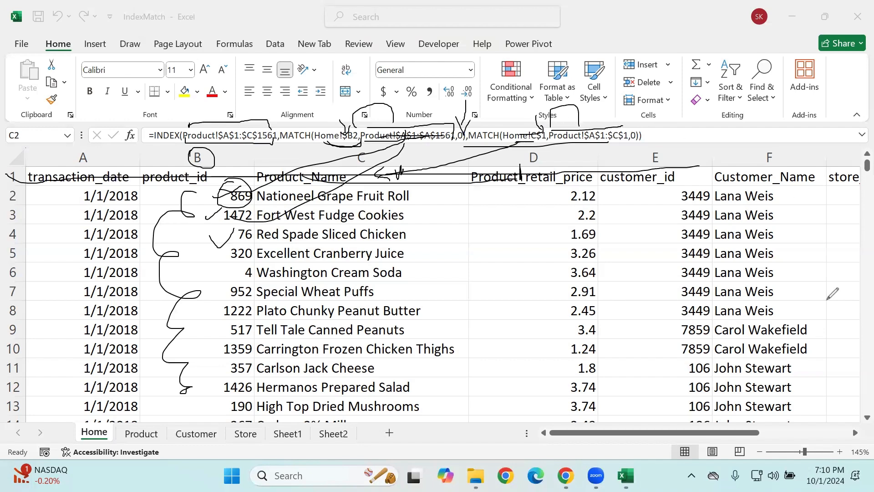
key(Escape)
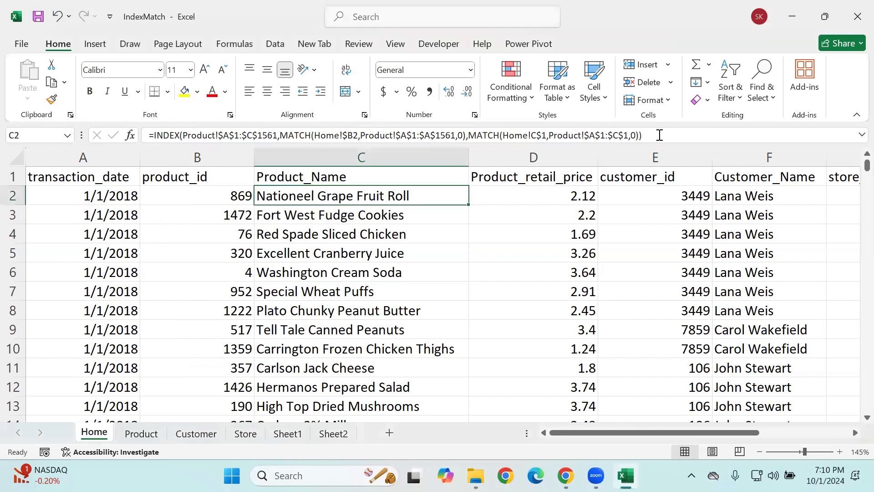
click(464, 229)
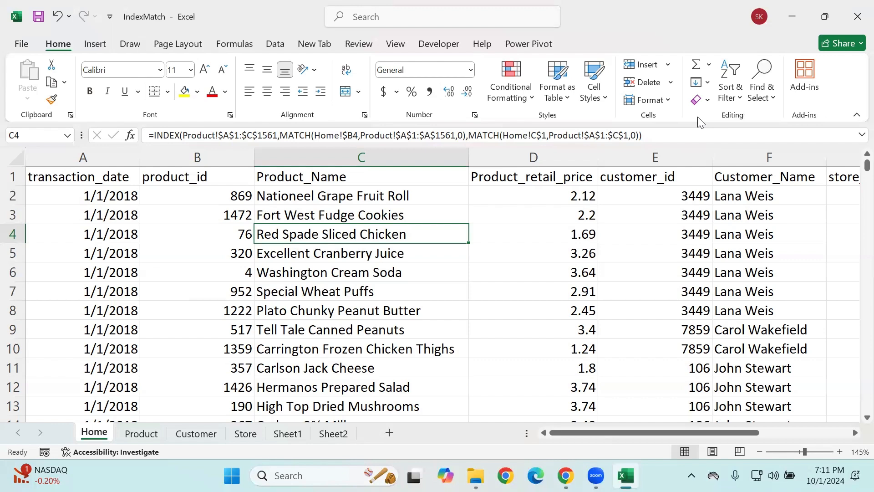
key(alt+Tab)
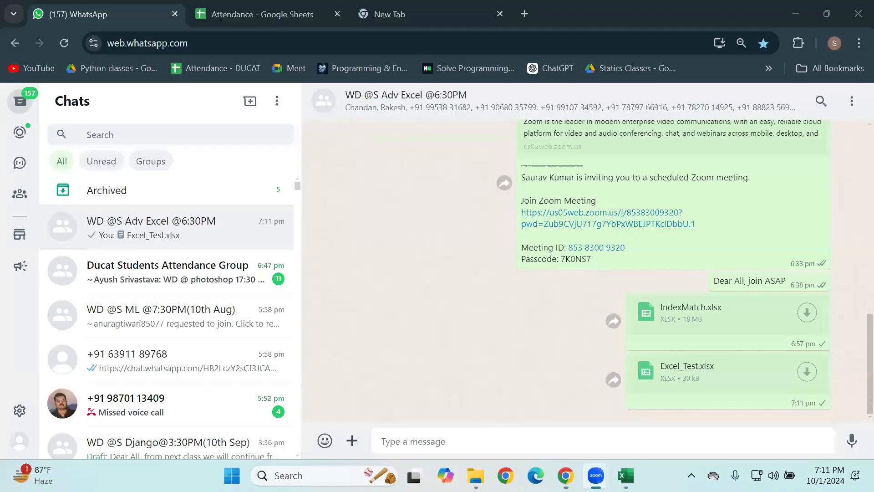
key(alt+Tab)
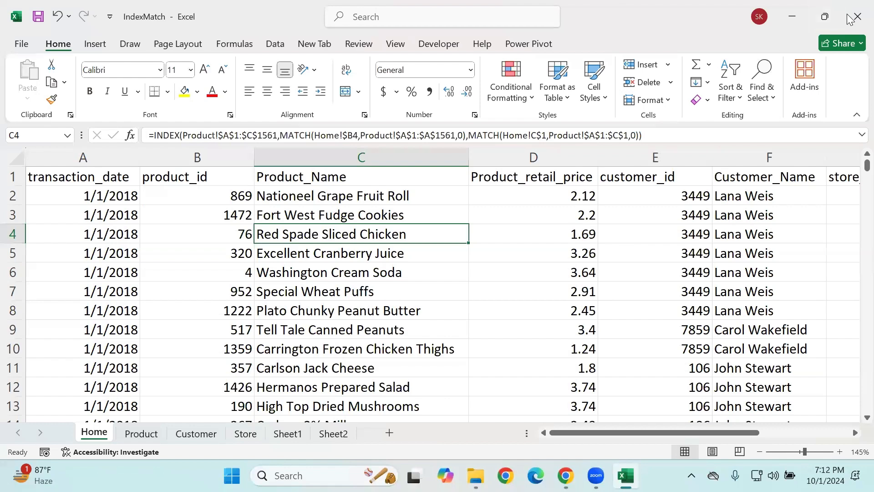
- Close the IndexMatch workbook without saving its changes
click(857, 17)
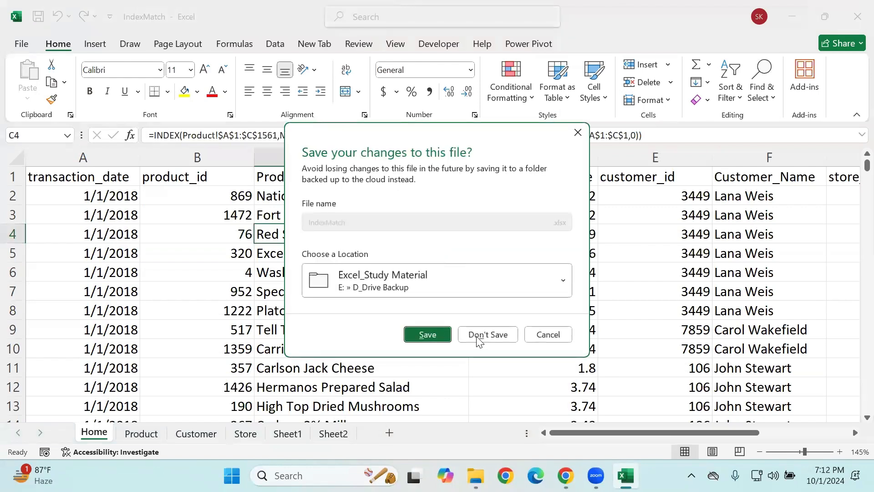
click(478, 337)
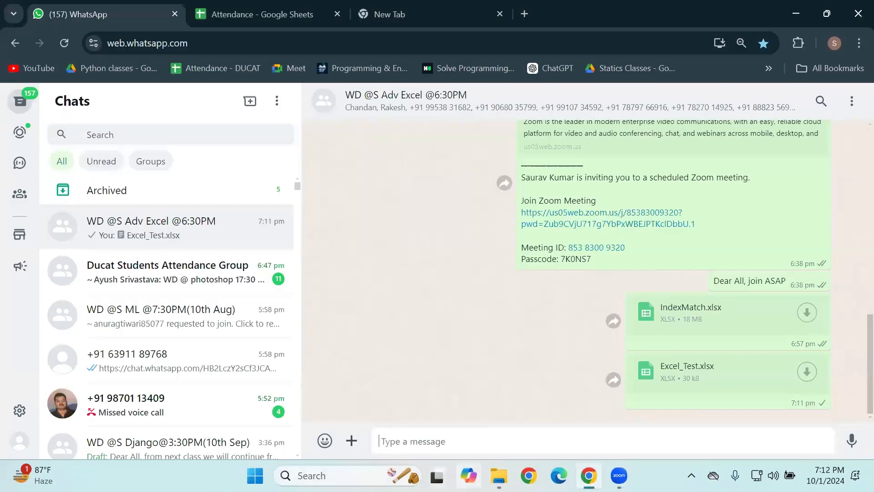
- Open the Excel_Test workbook from File Explorer's recent files, and start dismissing the Document Recovery list
click(499, 476)
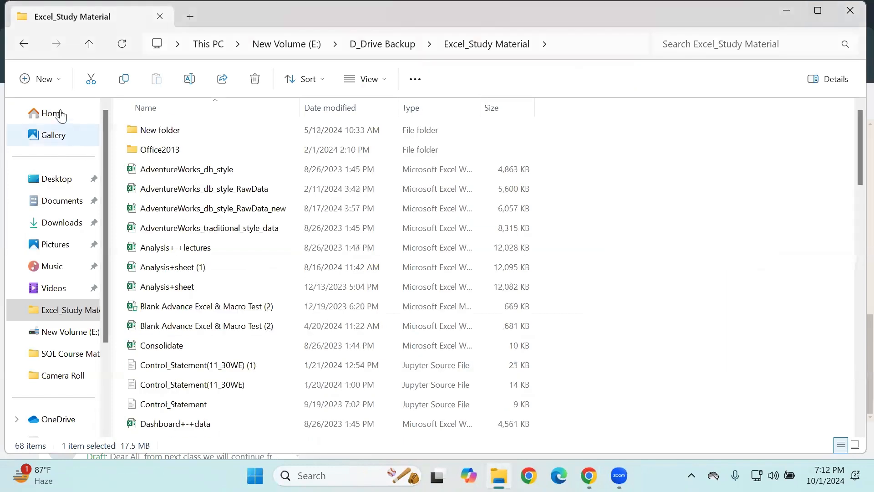
click(60, 115)
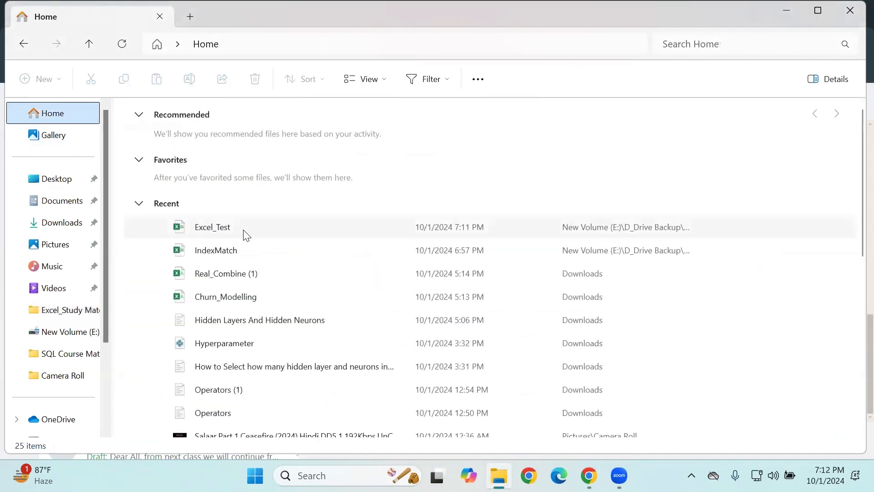
double_click(247, 230)
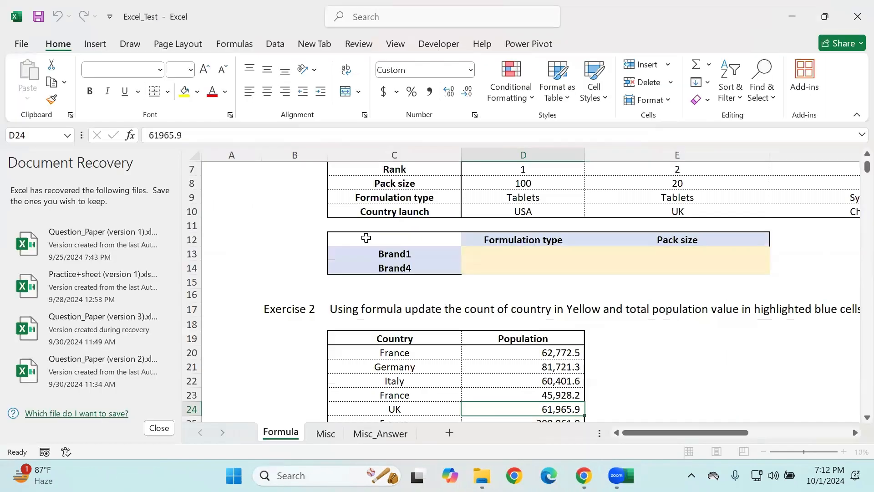
click(162, 431)
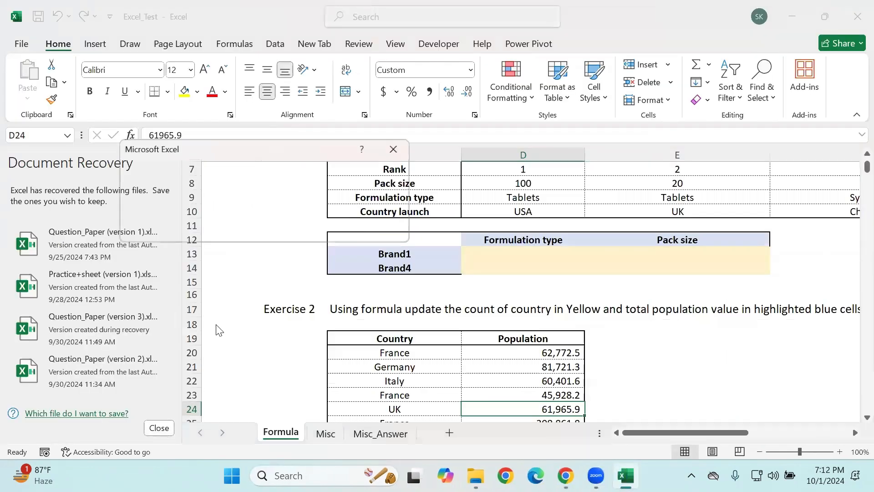
- Close the document recovery list, keeping the unopened recovered files available for viewing at a later start
click(189, 191)
click(313, 227)
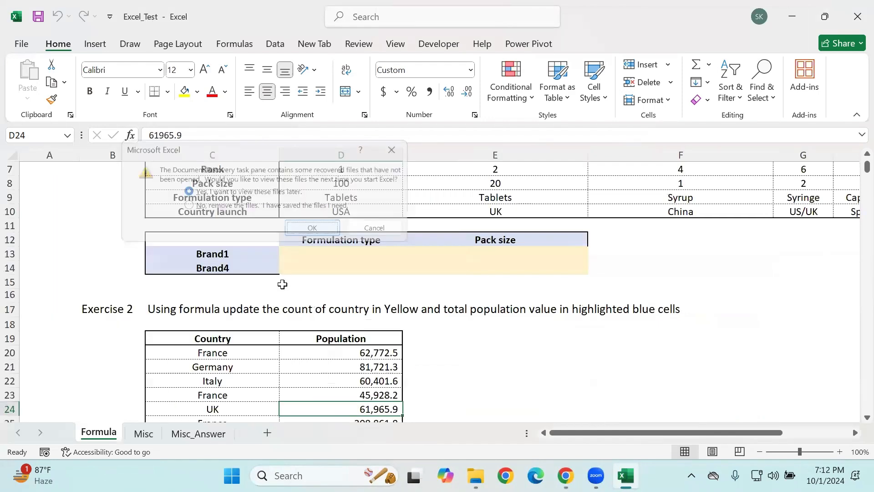
click(283, 284)
- Examine Exercise 1's instructions, its brand attribute table and the small lookup table with yellow cells
scroll(277, 285, up, 2)
scroll(537, 334, down, 1)
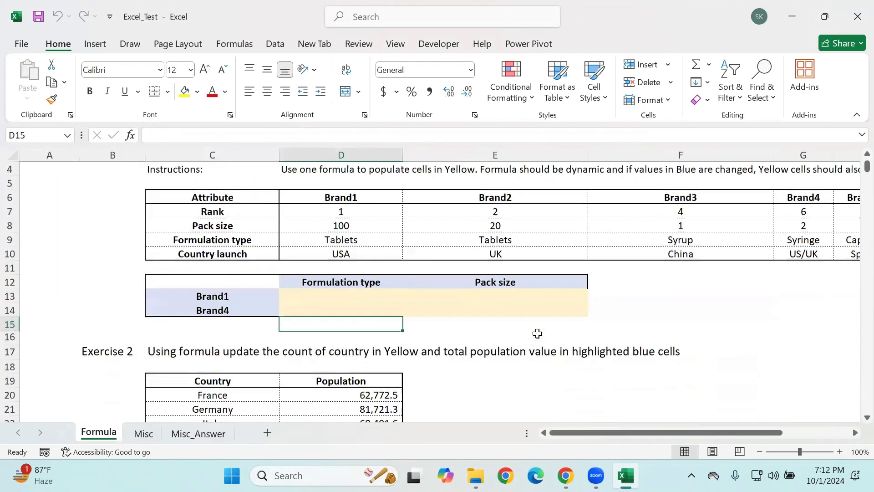
scroll(538, 334, up, 1)
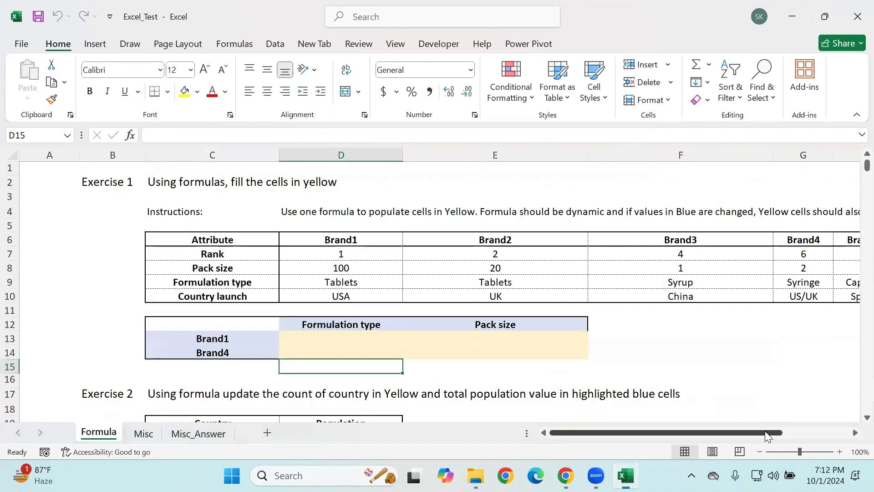
drag(759, 432, 806, 426)
click(761, 376)
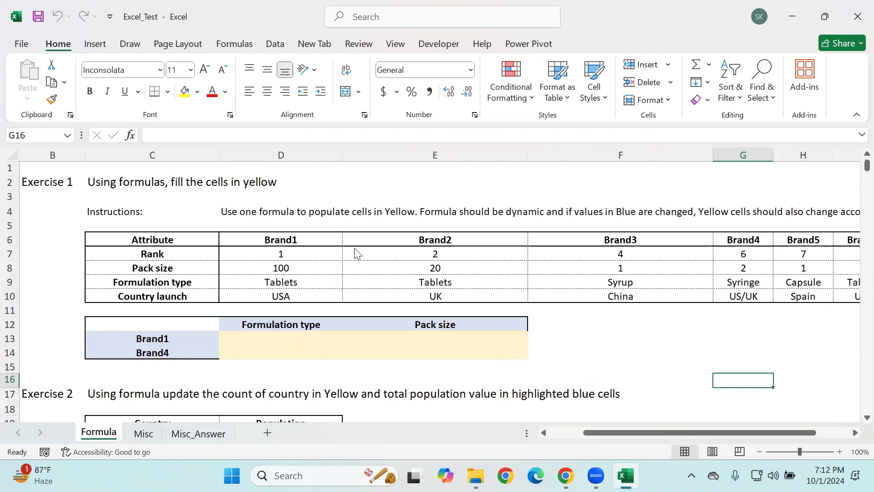
click(257, 337)
click(214, 340)
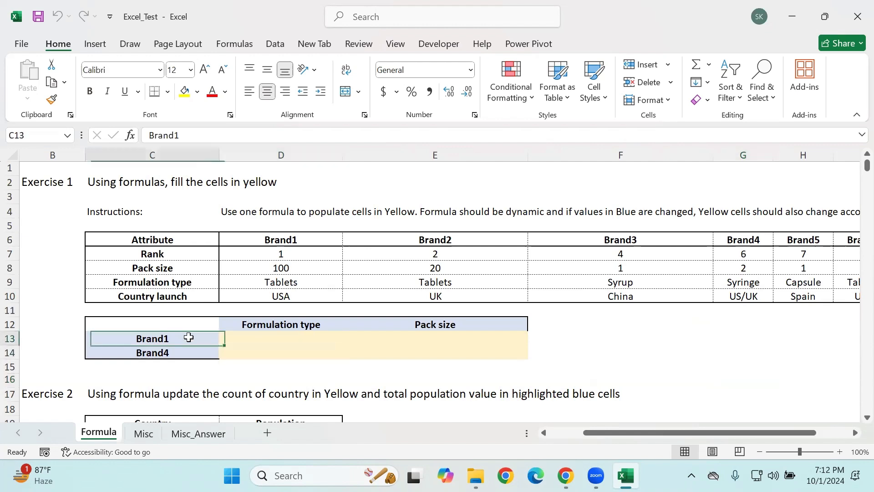
click(266, 325)
click(262, 341)
click(397, 337)
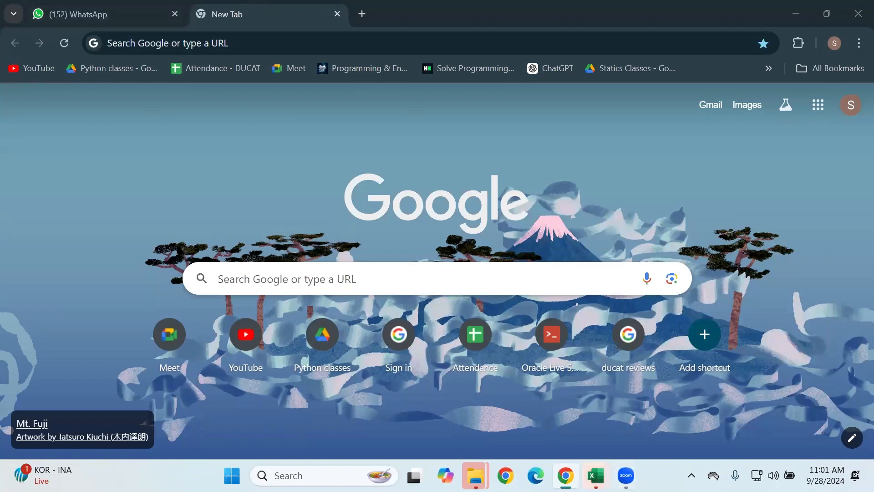
- Open the recent workbook Excel_Test from File Explorer at Exercise 1 on the Formula sheet
mouse_move(597, 476)
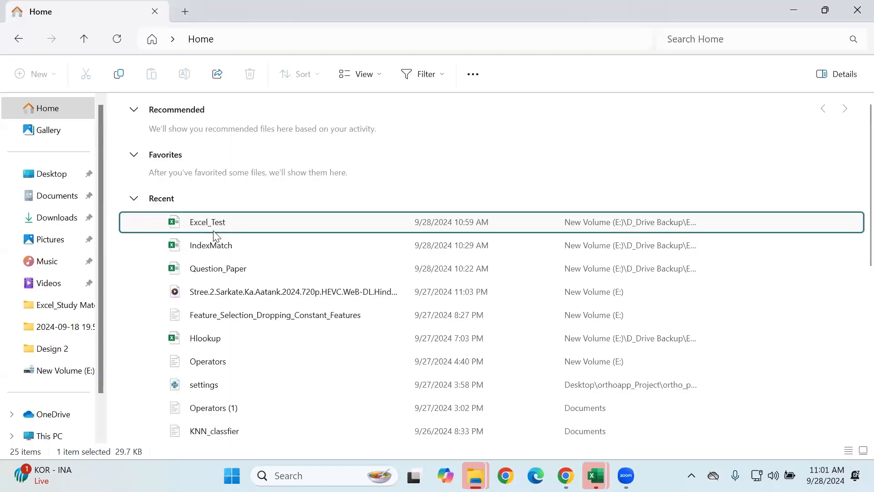
double_click(213, 230)
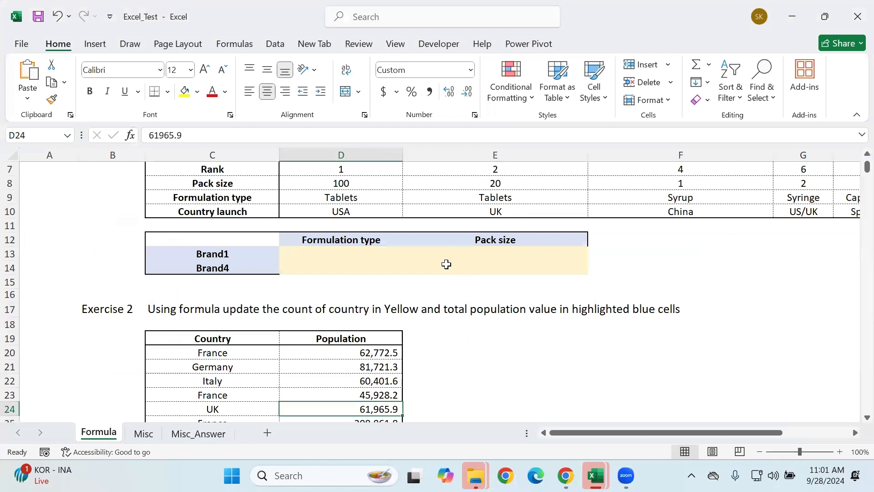
scroll(445, 264, up, 2)
- Examine how the blue brand names in C13:C14 and attribute headings in D12:E12 relate to the yellow cells
click(314, 334)
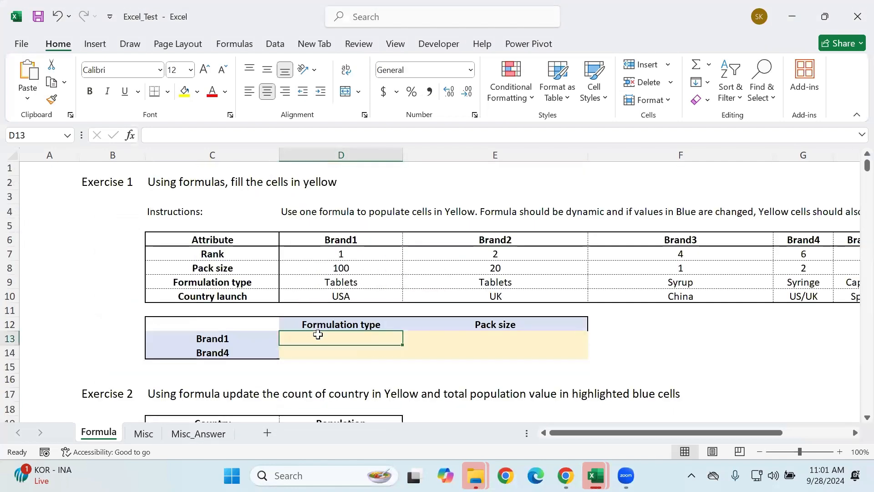
click(211, 341)
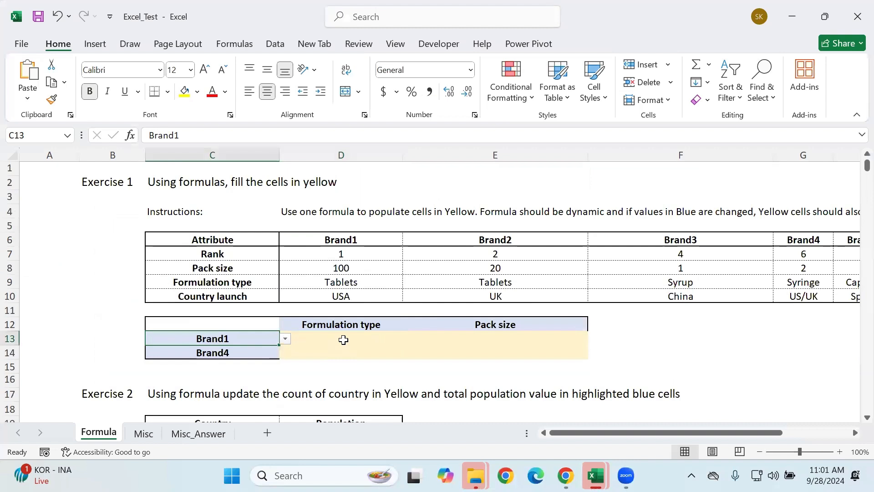
click(343, 325)
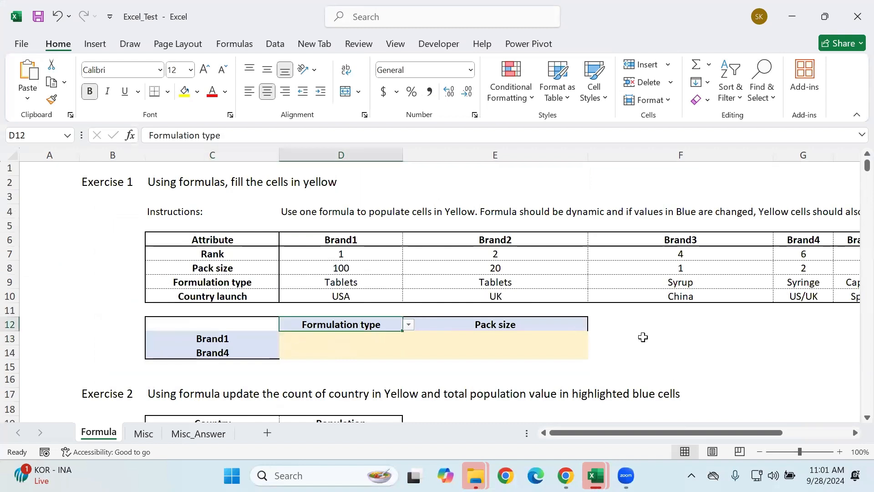
drag(600, 430, 640, 435)
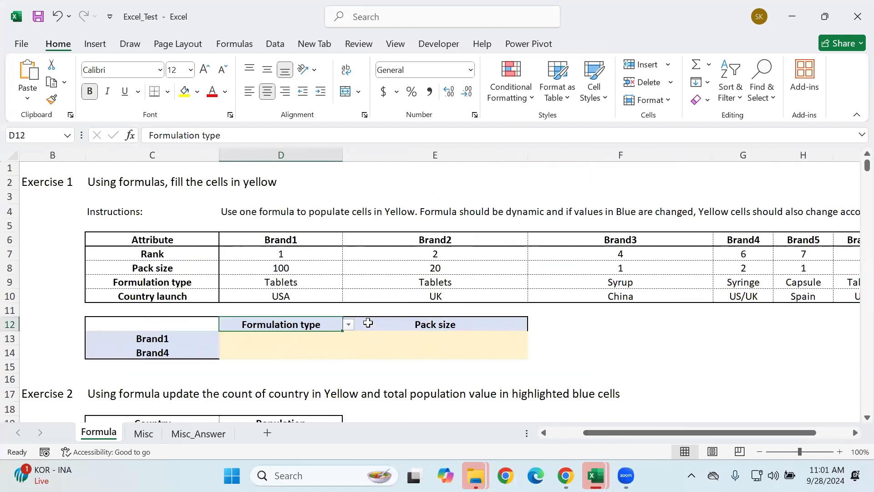
click(348, 325)
click(130, 342)
click(158, 339)
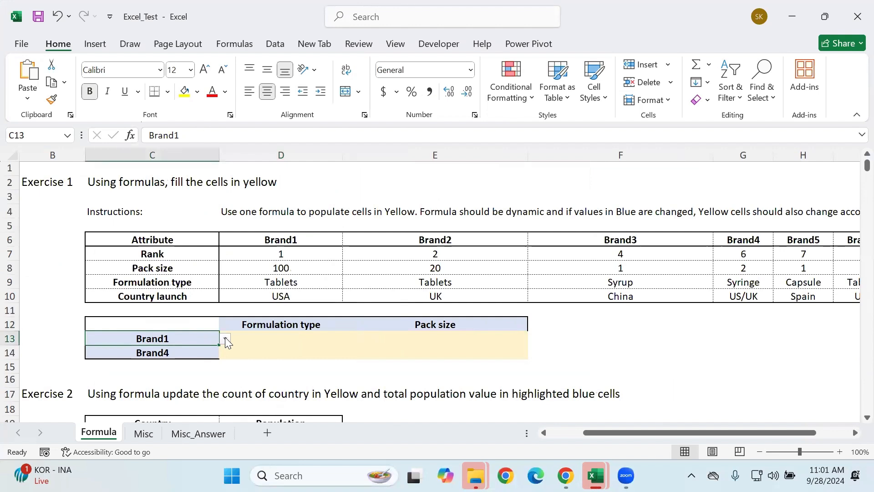
click(174, 353)
click(255, 322)
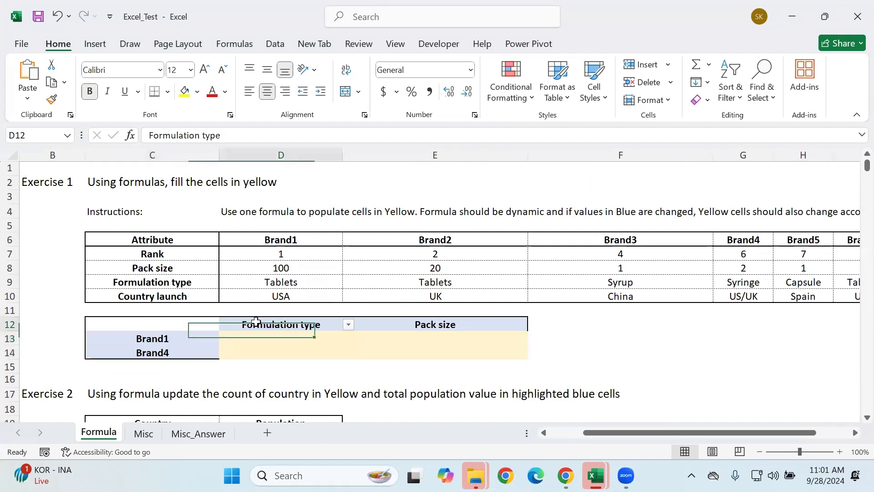
click(407, 324)
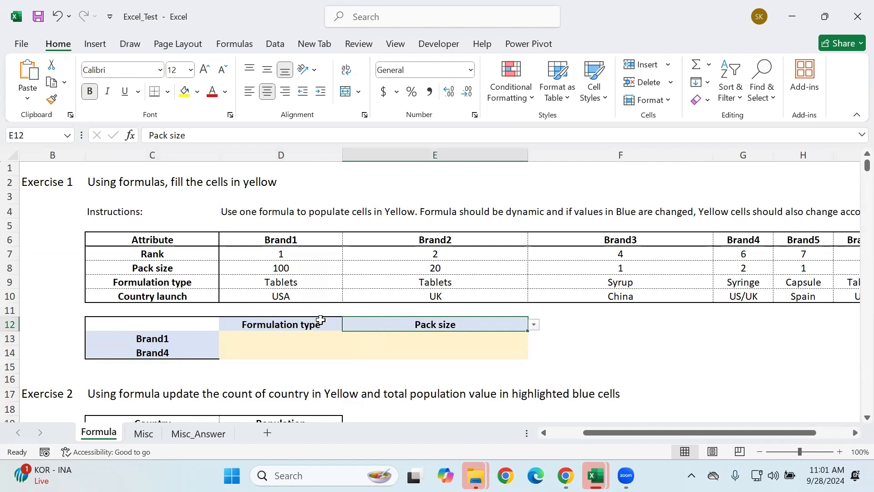
click(172, 339)
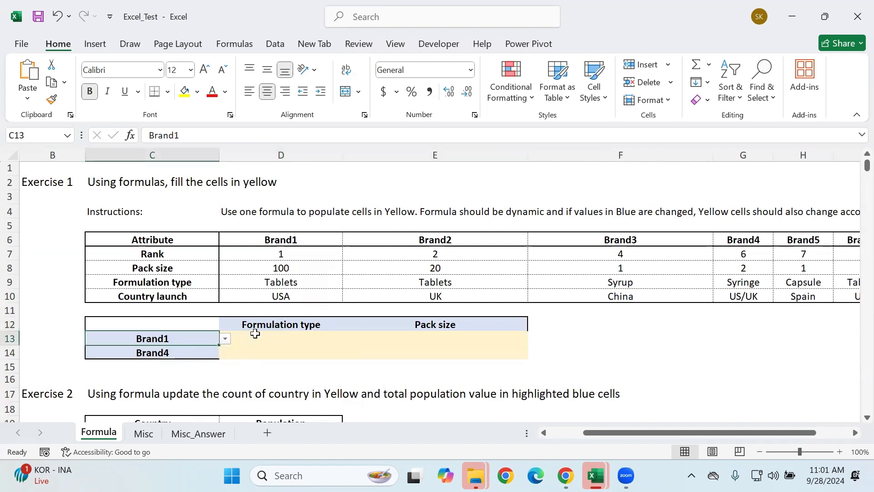
click(270, 338)
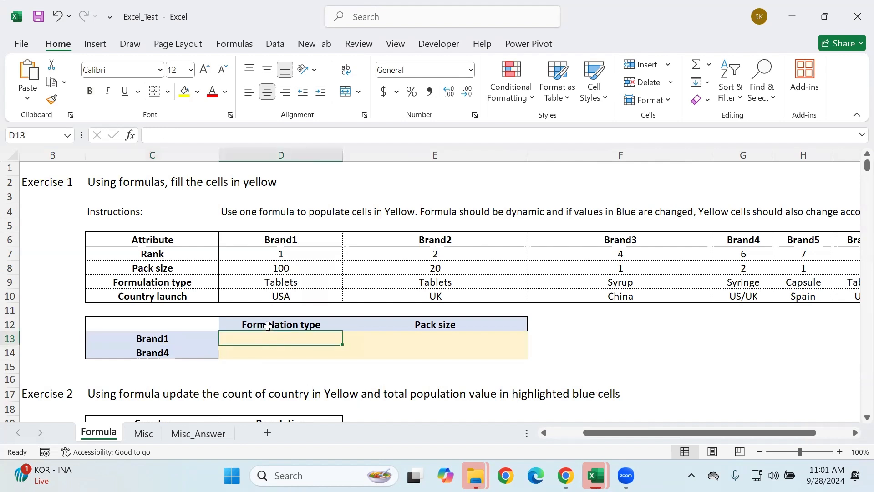
click(260, 324)
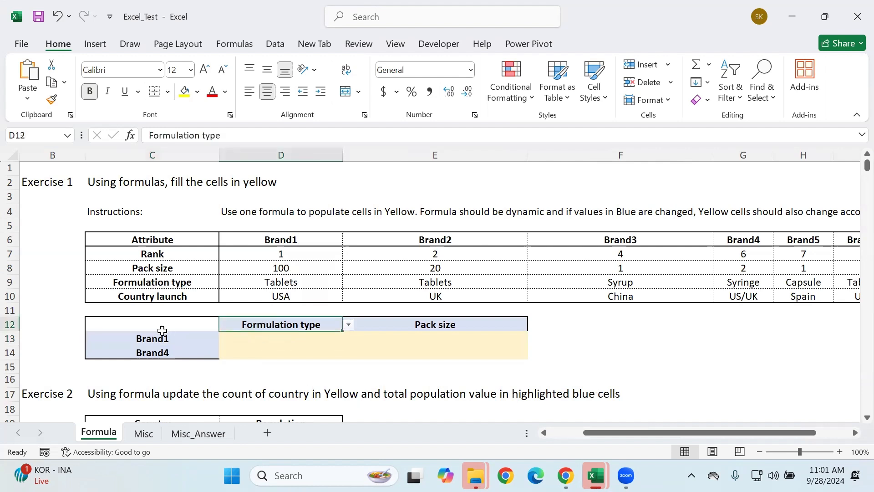
click(139, 339)
click(299, 338)
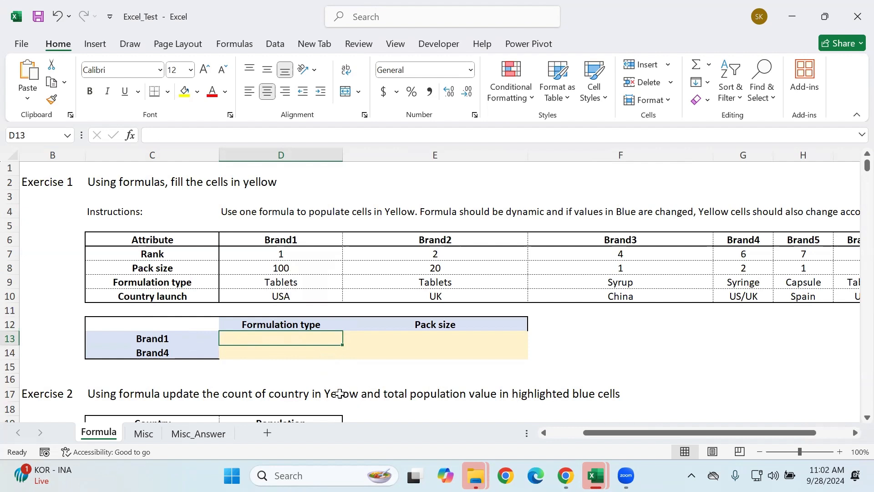
- View the attribute choices offered by the drop-down list in heading cell D12
click(324, 315)
click(320, 334)
click(323, 325)
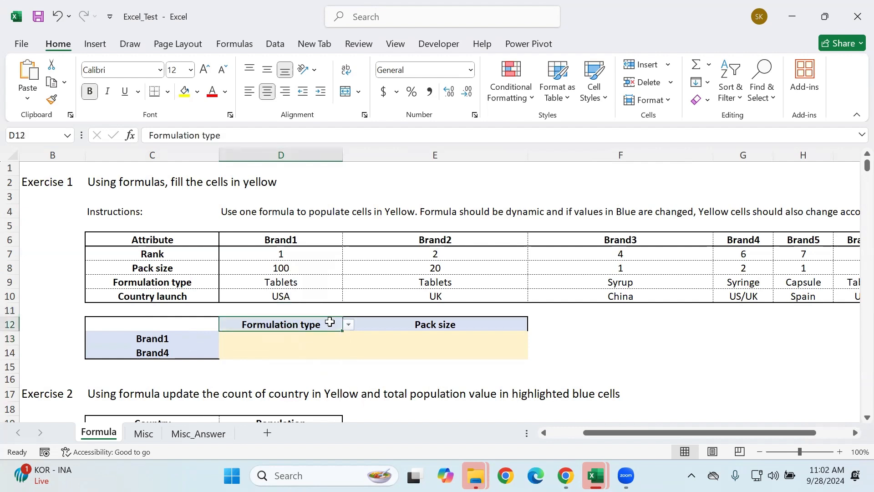
click(349, 325)
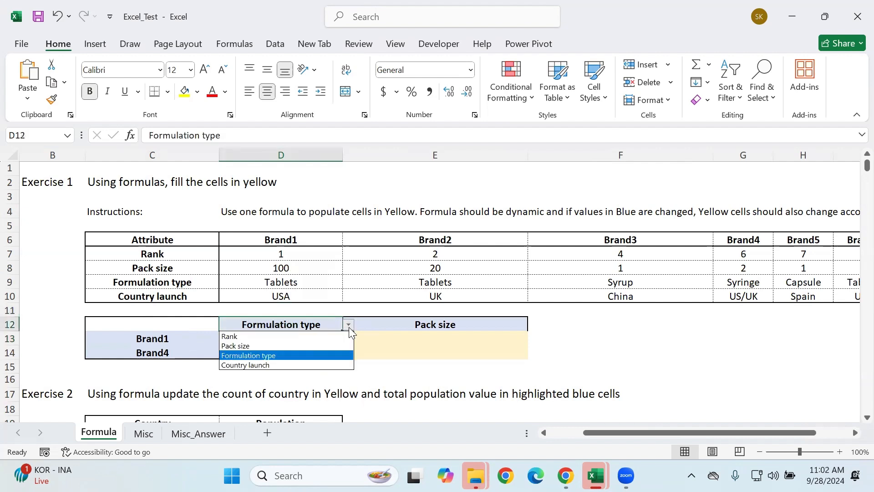
click(279, 328)
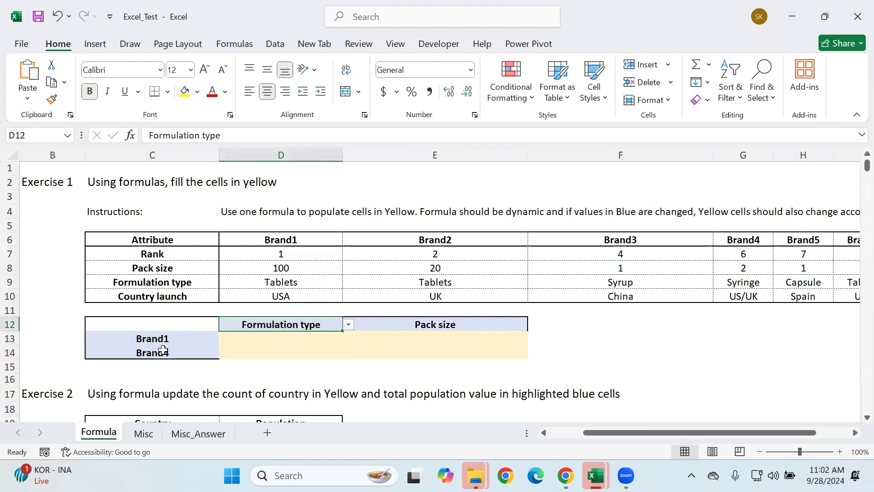
- Set the brand in cell C13 to Brand5 from its list of choices
click(195, 338)
click(225, 339)
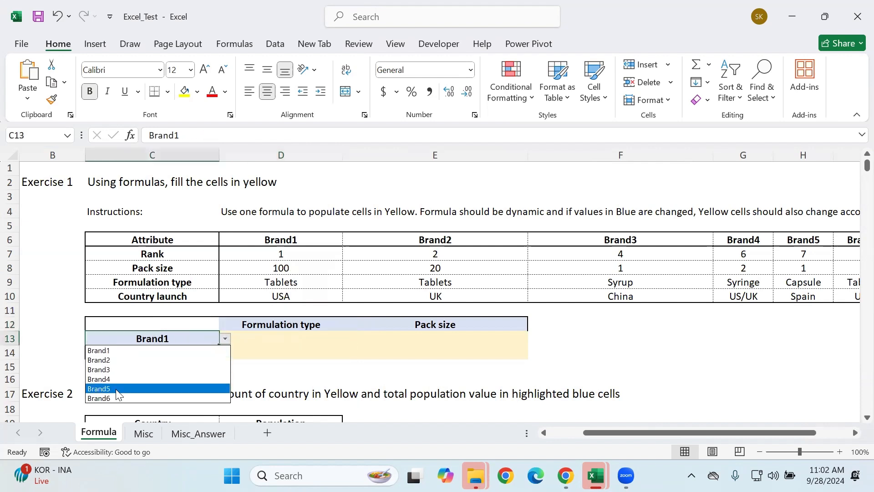
click(117, 390)
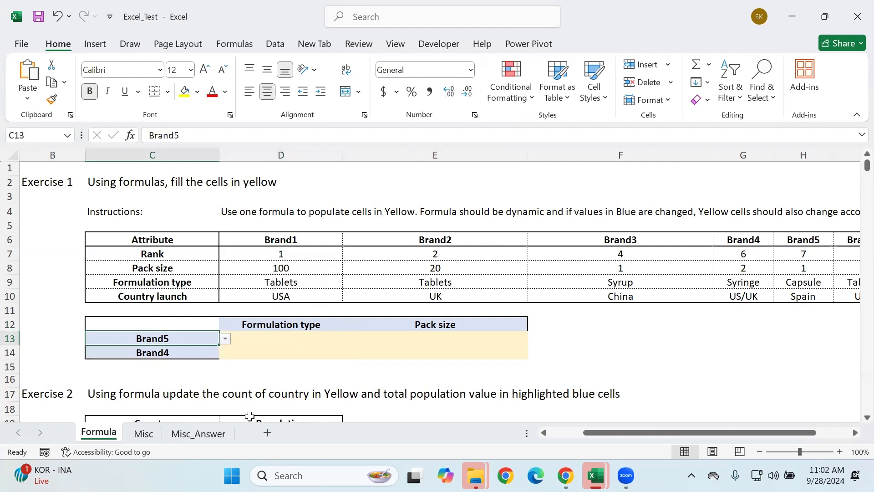
- Set the attribute heading in cell D12 to Pack size from its list of choices
click(294, 316)
click(297, 324)
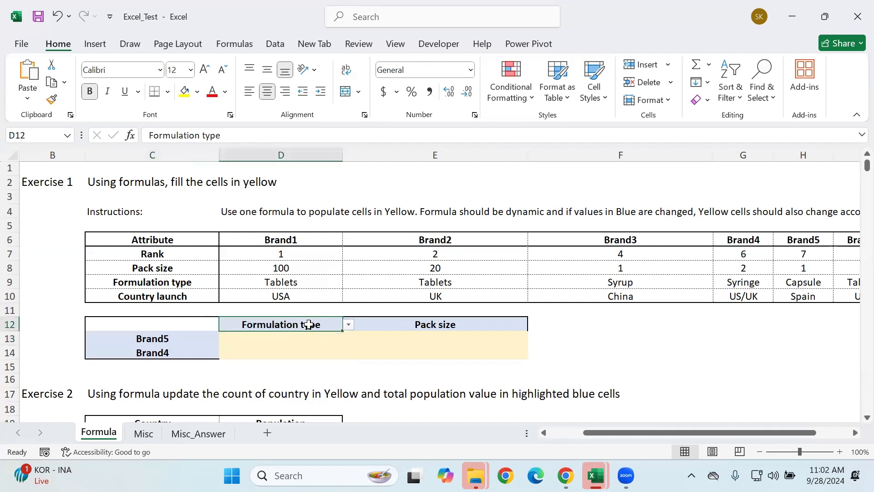
click(350, 325)
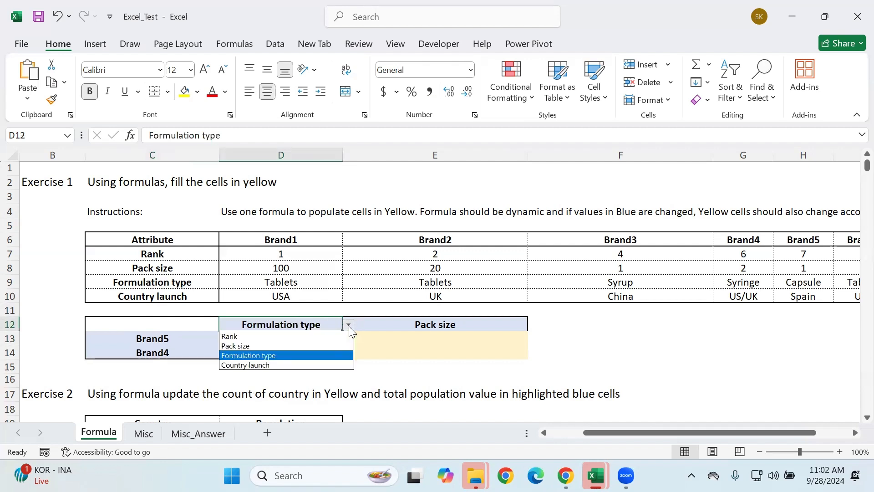
click(262, 346)
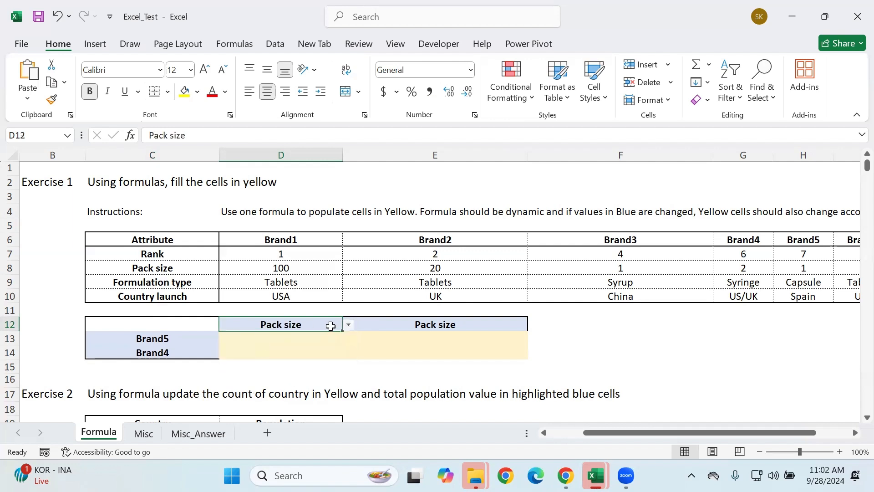
- Review the brand choices in C13, the heading in D12 and the attribute table as lookup inputs for D13
click(181, 343)
click(227, 339)
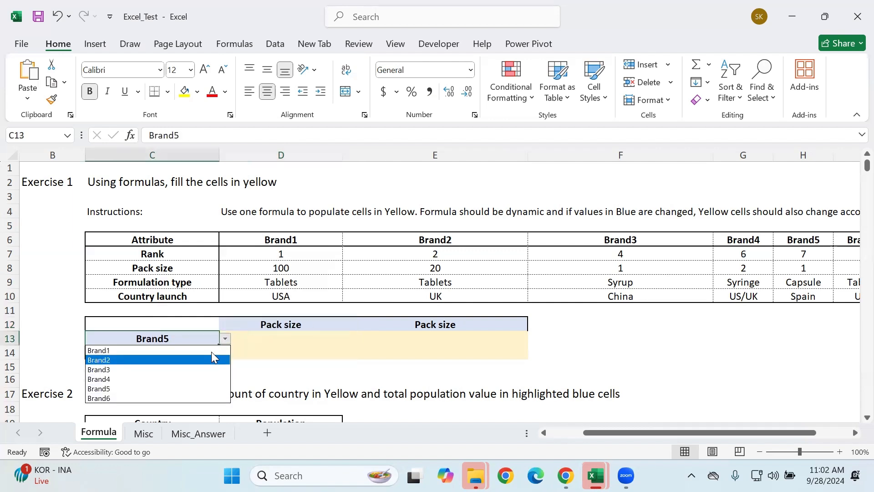
click(249, 352)
click(268, 325)
click(197, 334)
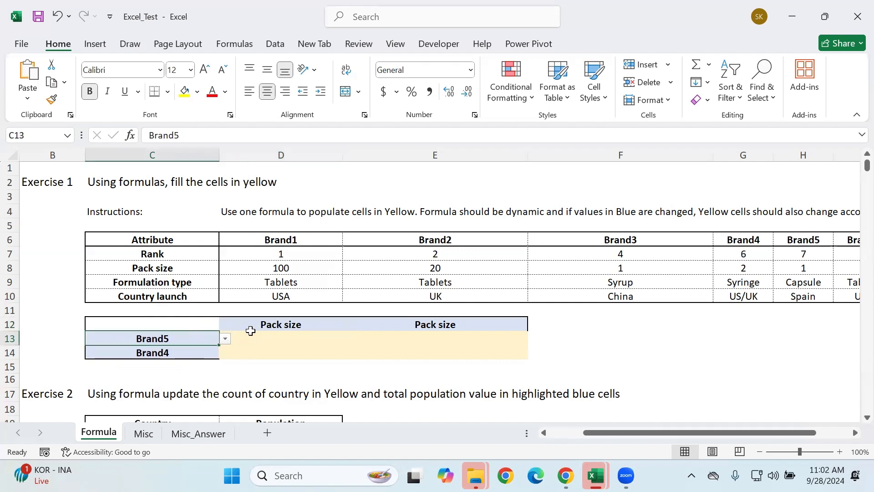
click(256, 324)
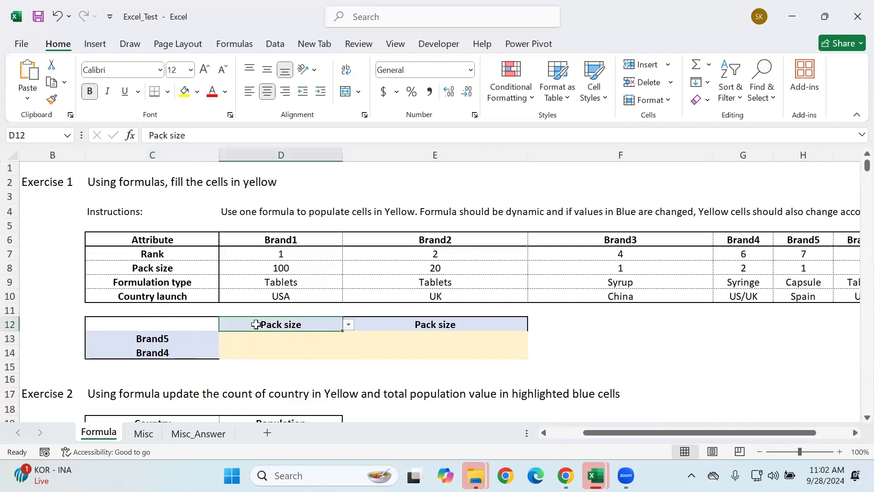
click(150, 338)
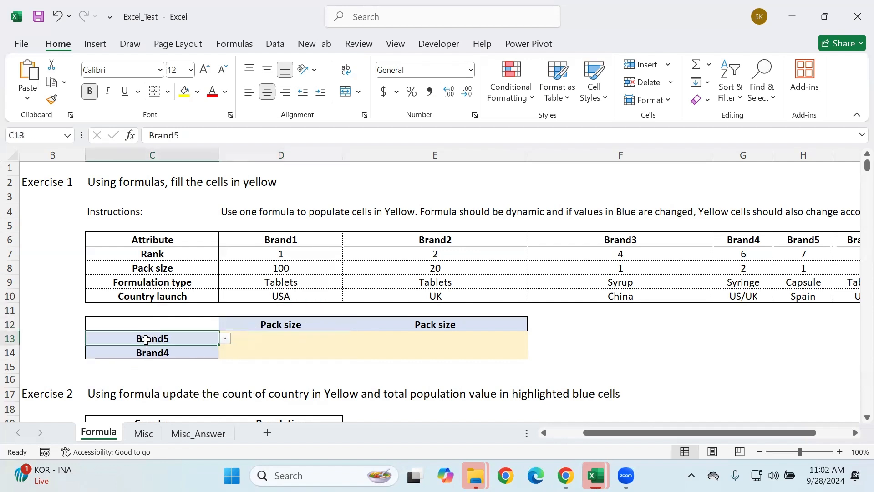
click(253, 337)
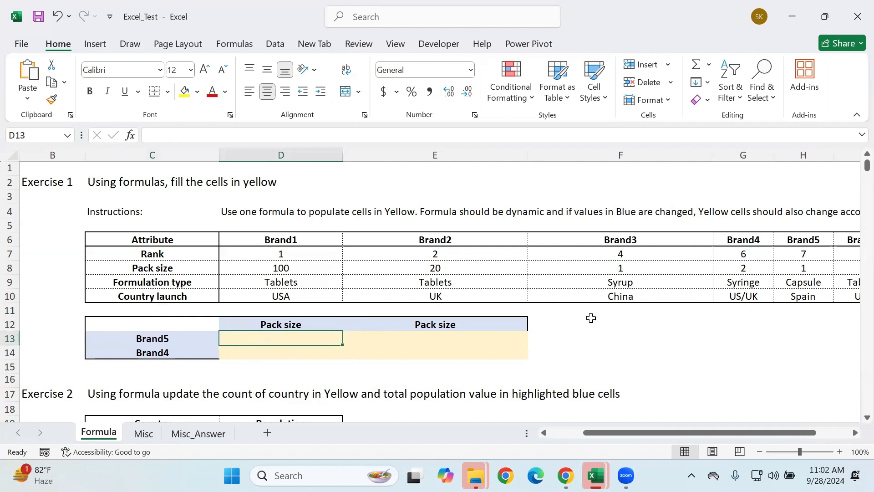
drag(152, 234, 804, 283)
click(285, 337)
click(176, 341)
click(240, 323)
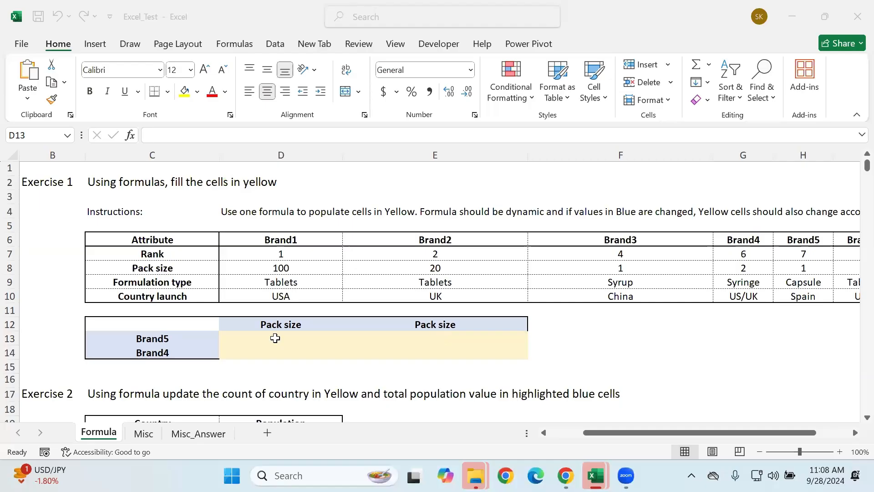
- Start an INDEX formula in cell D13 with the whole attribute table C6:I10 as its array
click(275, 338)
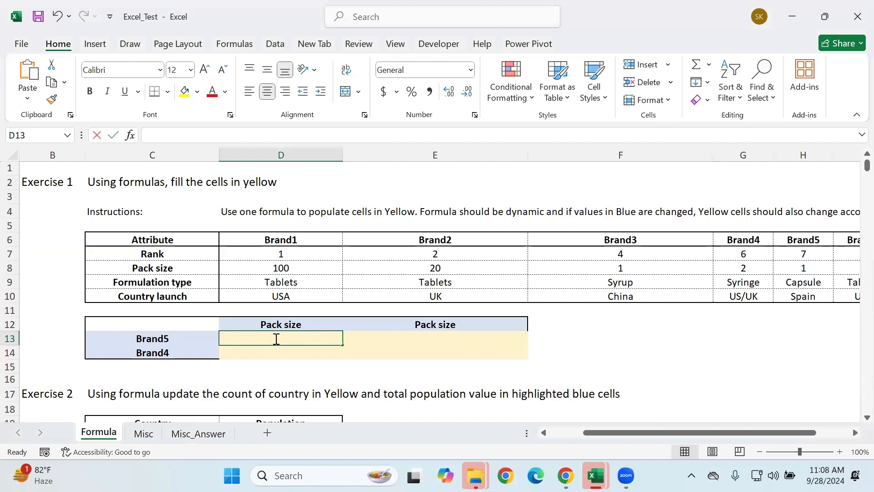
text(=ind)
key(Tab)
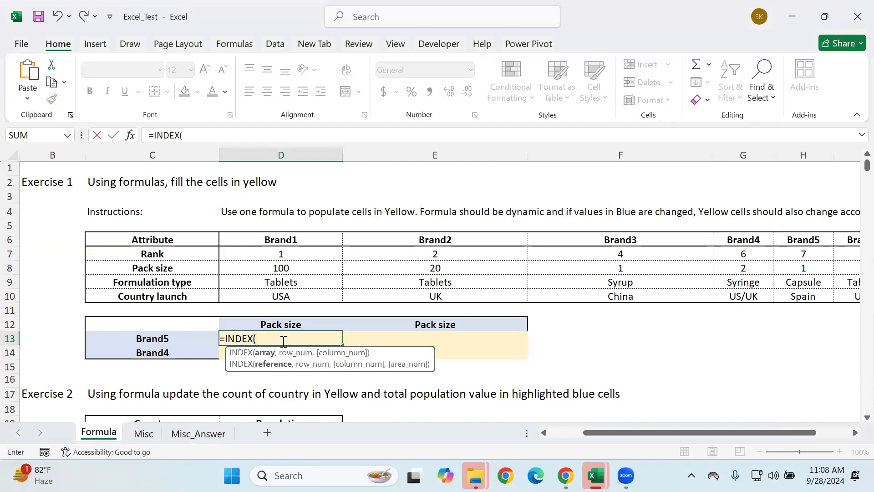
click(147, 237)
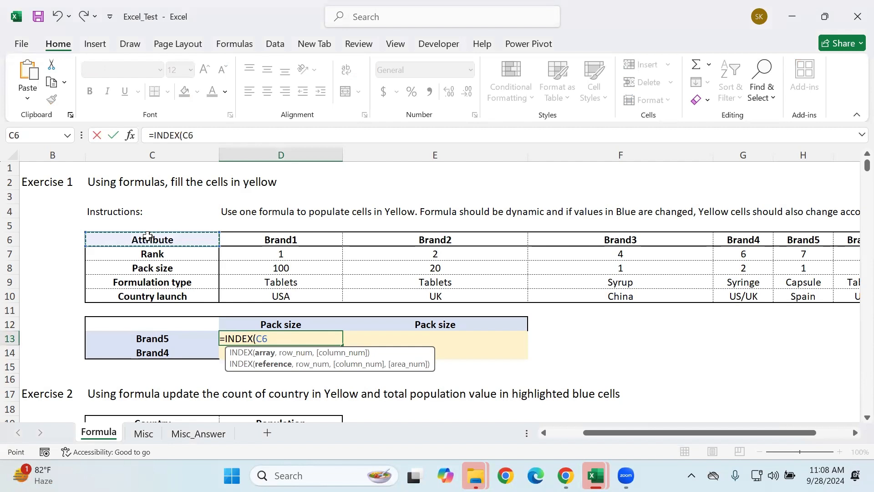
key(ctrl+shift+Down)
key(ctrl+shift+Right)
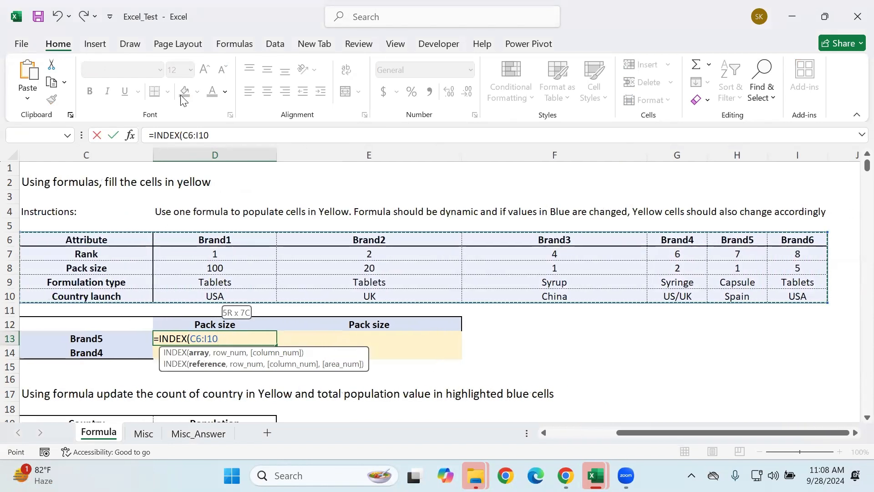
- Make the INDEX array reference absolute as $C$6:$I$10 and continue the formula to its row number argument
drag(217, 136, 183, 136)
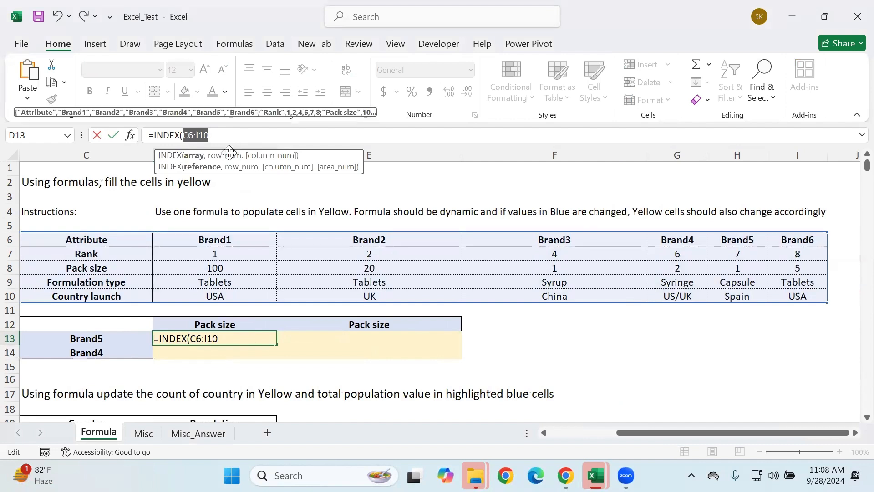
key(F2)
key(F4)
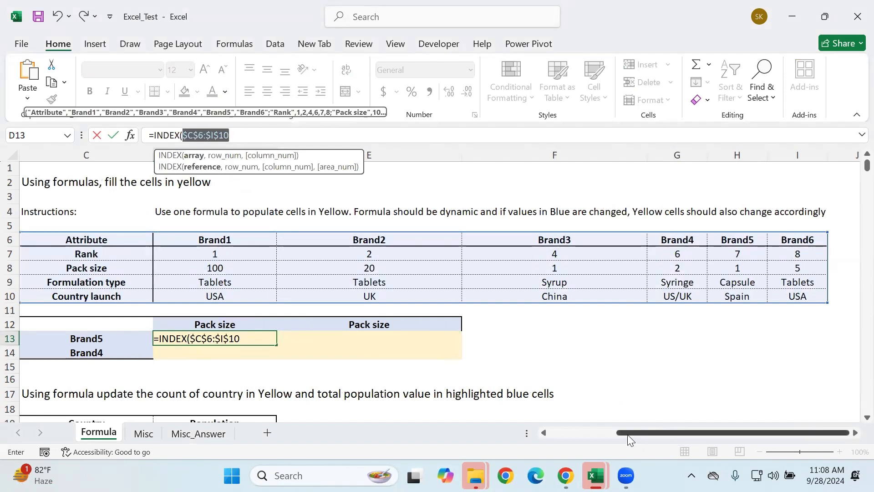
drag(628, 440, 540, 437)
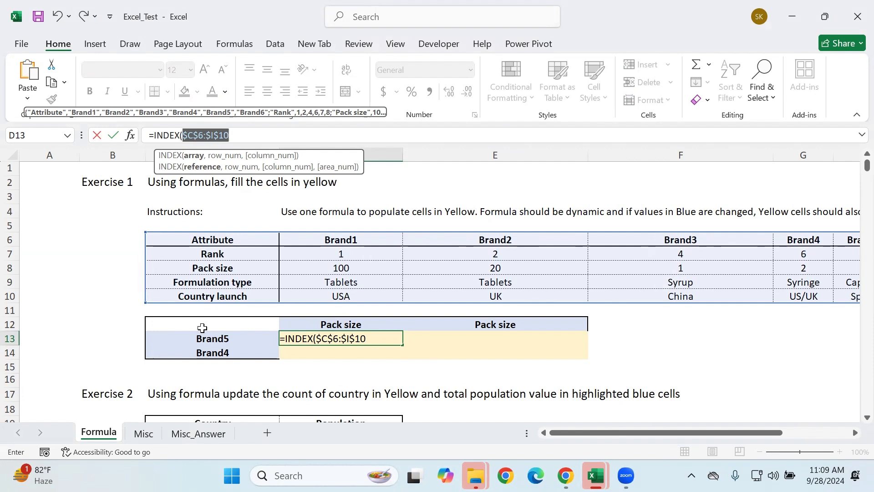
text(E13,)
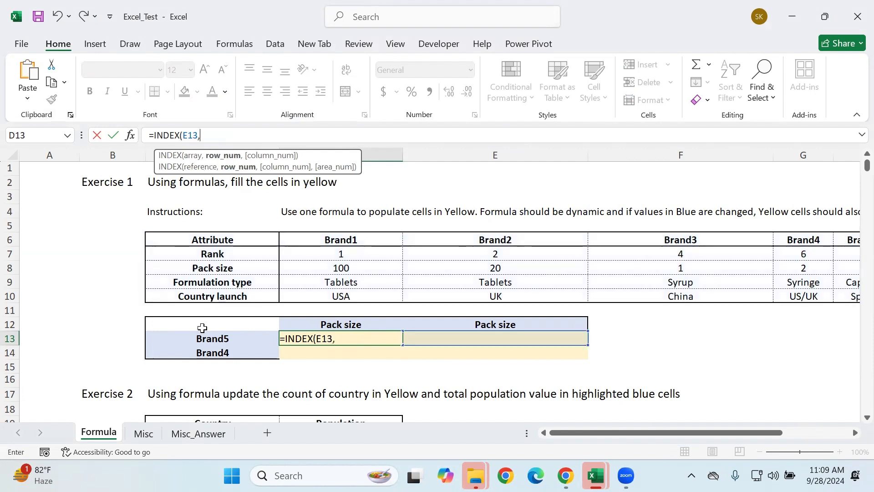
key(ctrl+z)
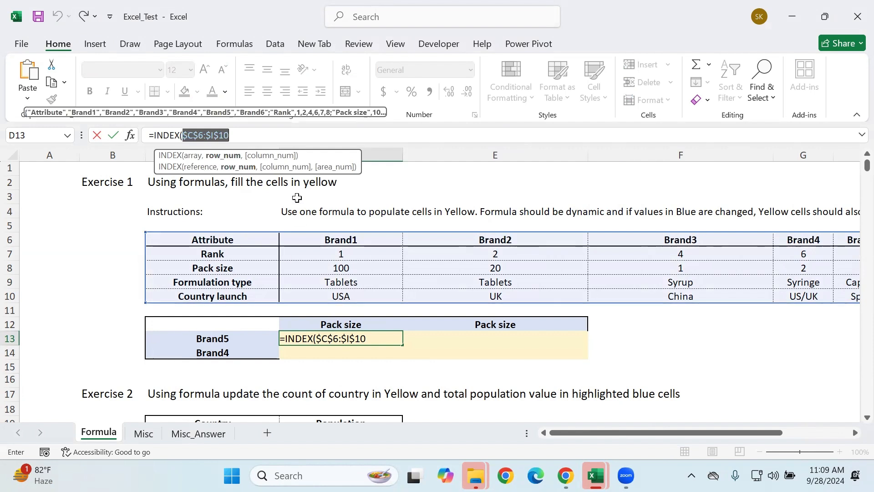
click(262, 132)
text(,)
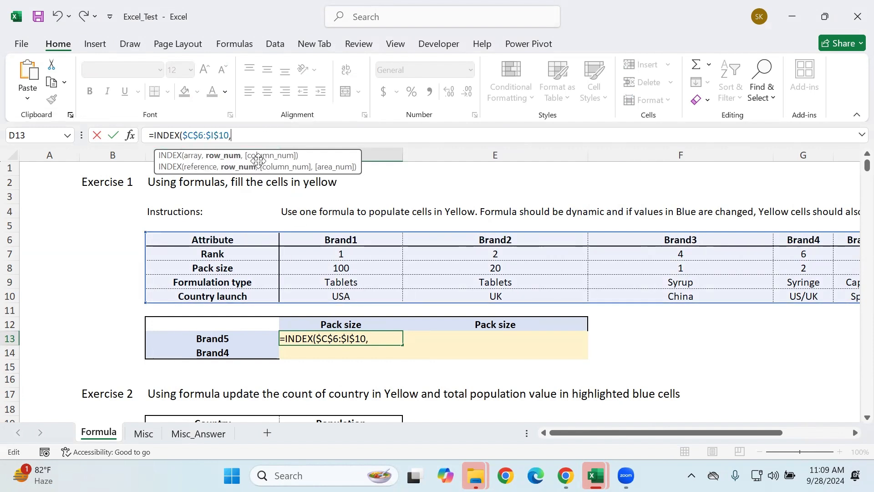
text(ma)
key(Tab)
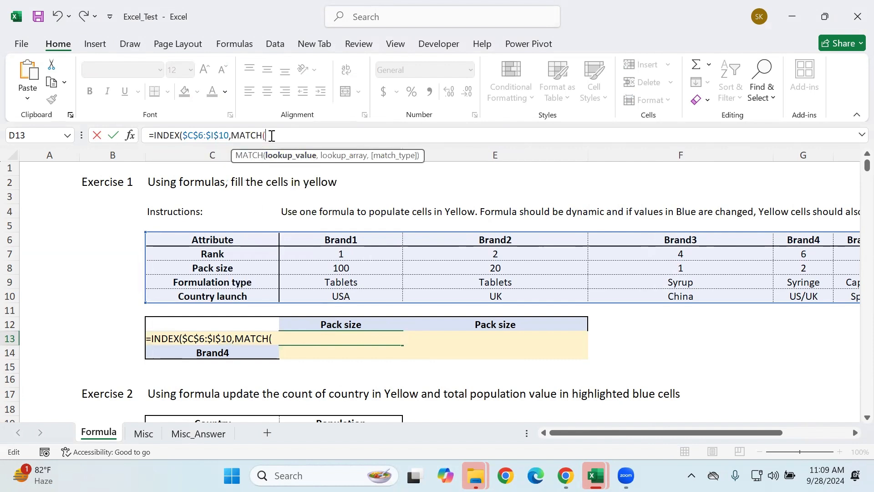
key(BackSpace)
key(BackSpace)
key(BackSpace)
key(BackSpace)
key(BackSpace)
key(BackSpace)
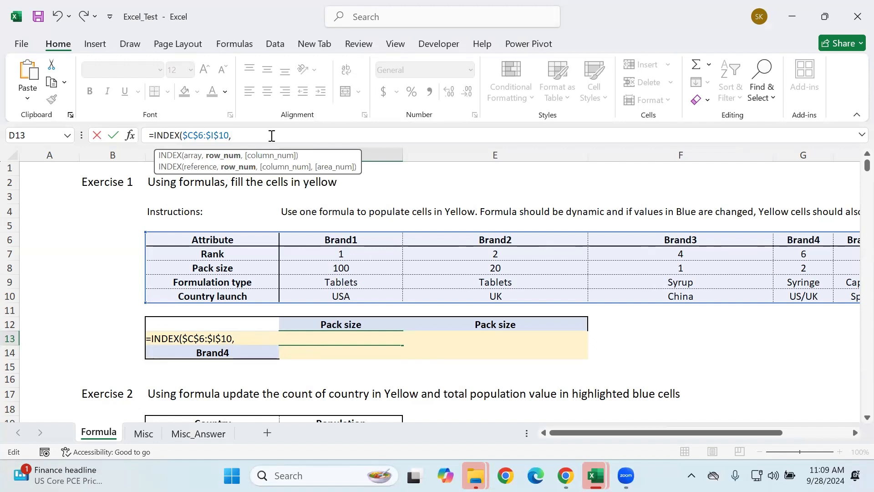
- Insert a MATCH function as the row number with D$12 as lookup value, locking only the row
text(ma)
key(Tab)
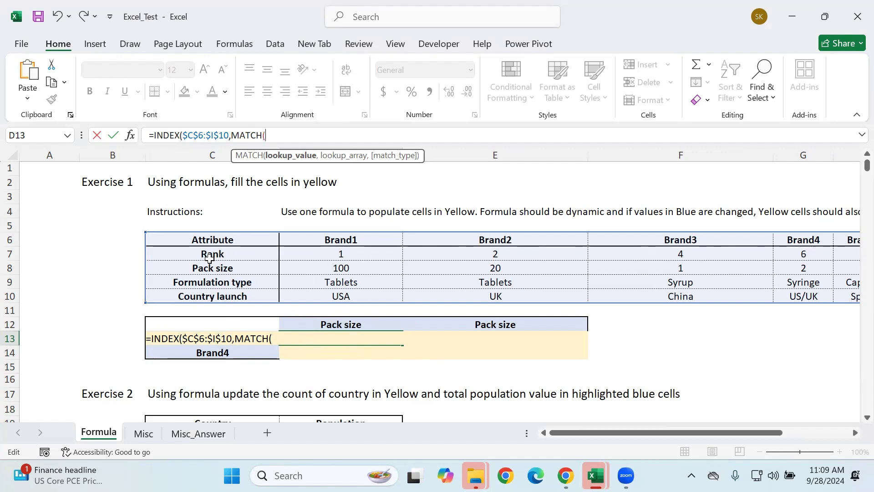
click(322, 325)
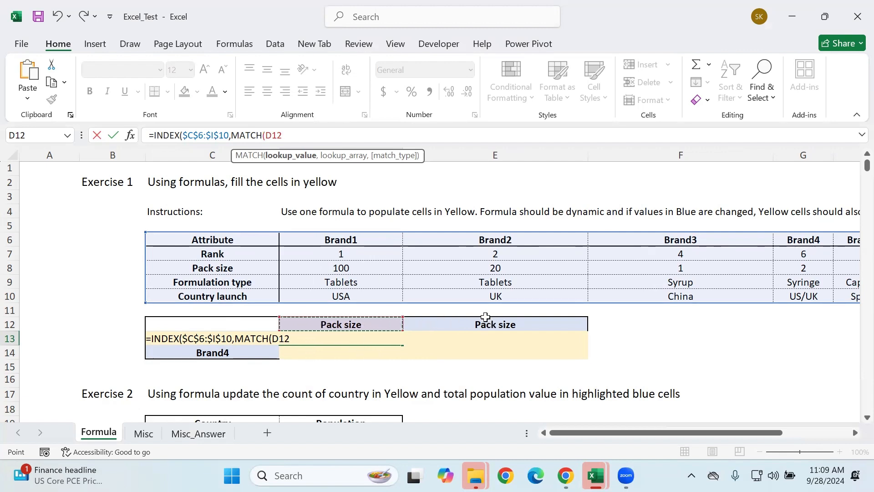
double_click(273, 137)
key(F4)
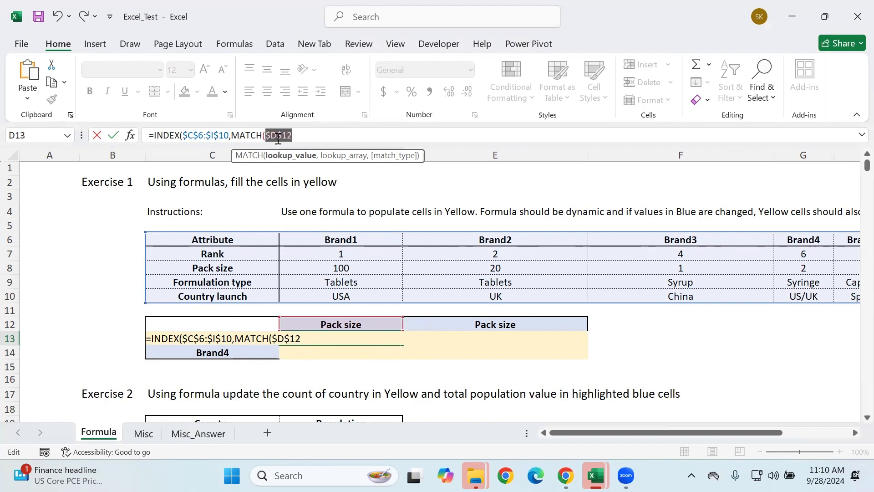
click(285, 135)
key(BackSpace)
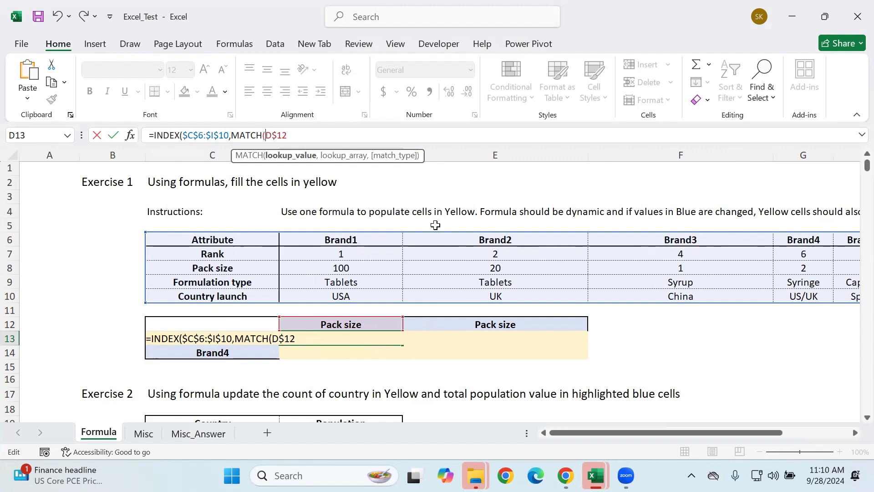
- Complete the row MATCH with the absolute lookup array $C$7:$C$10 and match type 0
click(335, 137)
text(,)
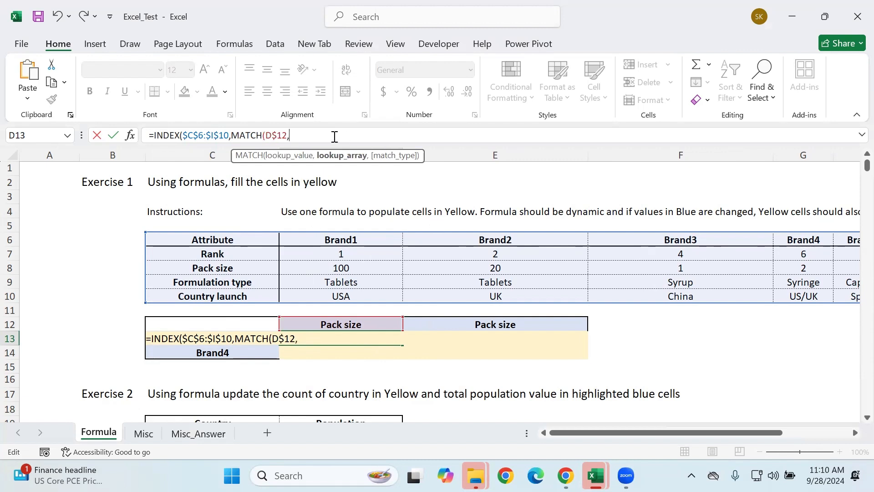
drag(221, 254, 222, 297)
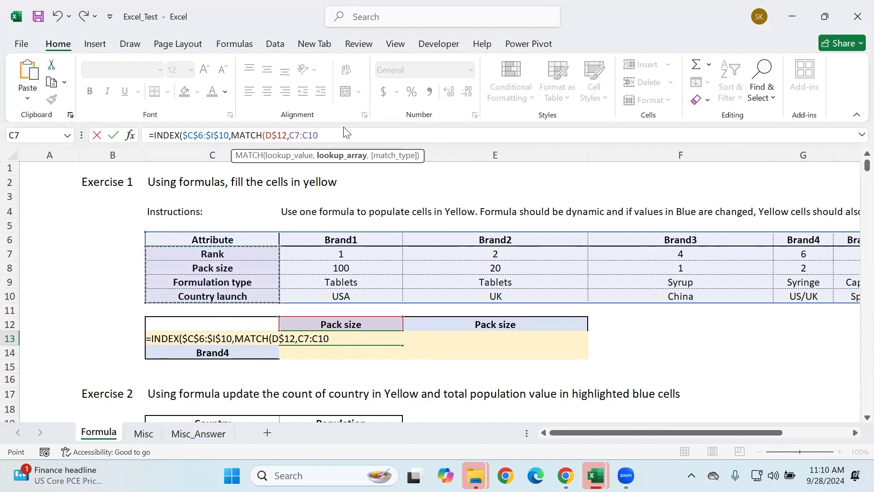
drag(330, 131, 290, 135)
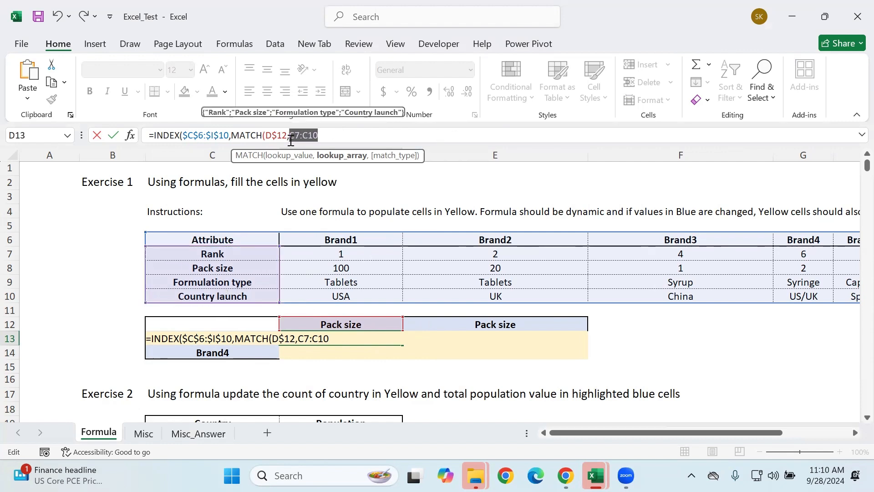
key(F4)
click(350, 131)
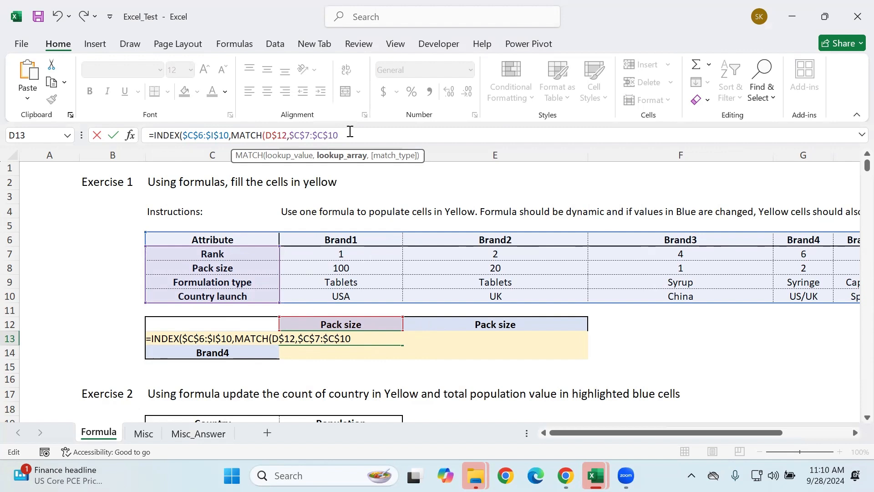
text(,0)
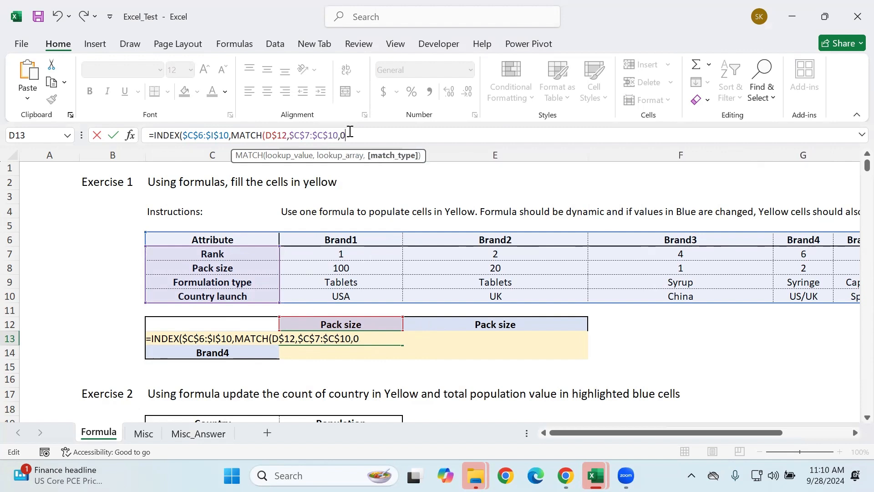
text())
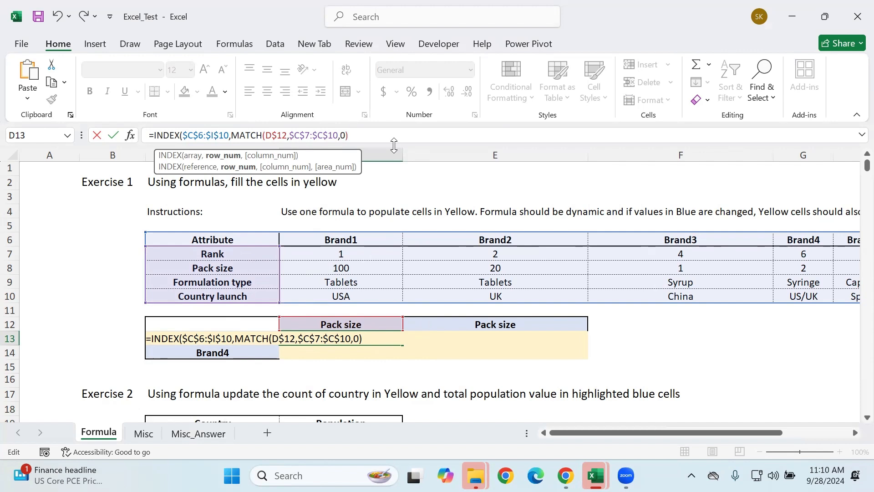
- Add a second MATCH as the column number argument with the absolute brand cell $C$13 as lookup value
text(,m)
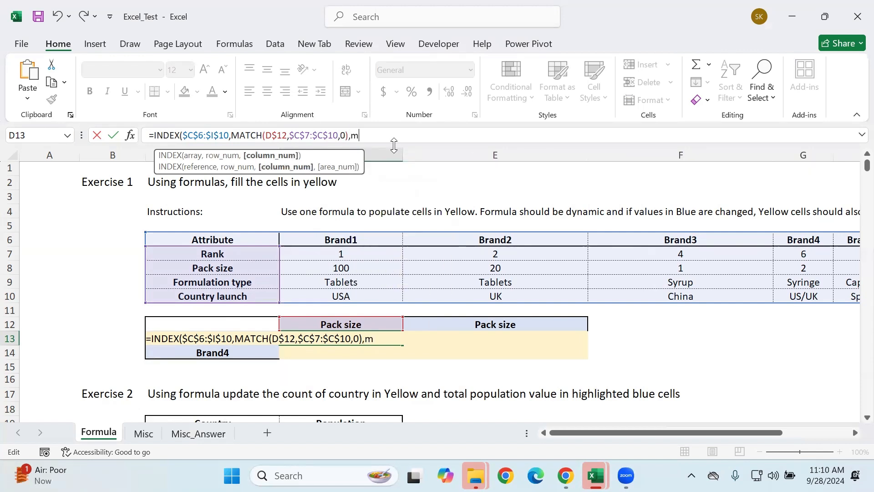
text(a)
key(Tab)
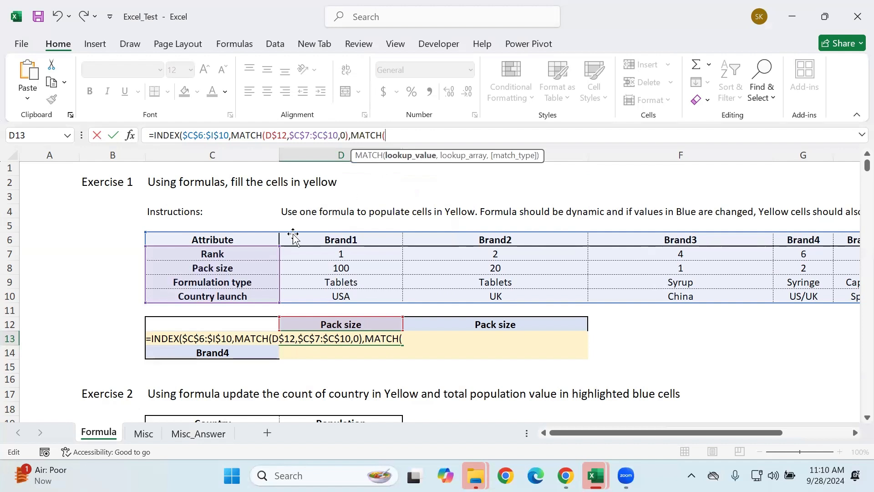
click(223, 325)
key(Down)
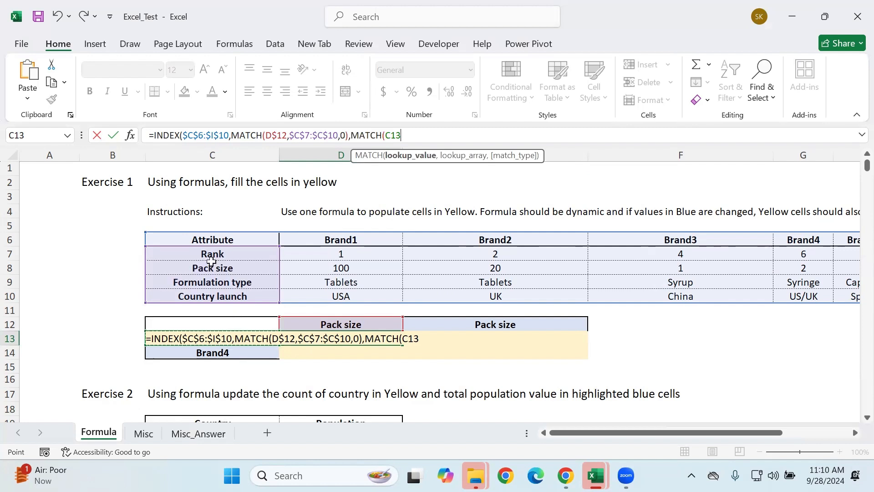
drag(401, 135, 388, 135)
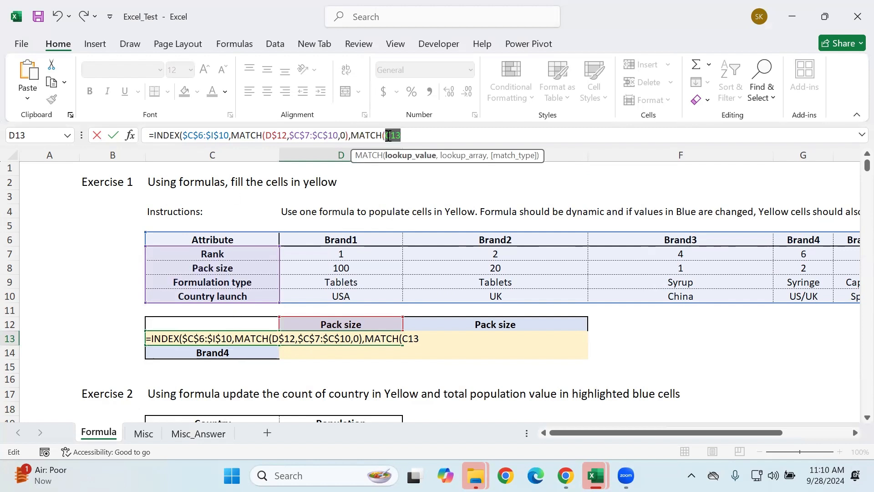
key(F4)
key(End)
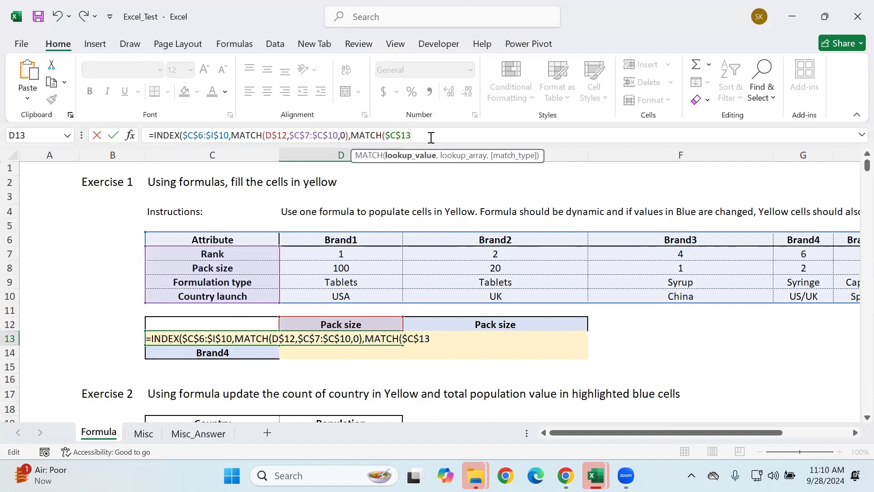
- Complete the column MATCH with the absolute header row $C$6:$I$6 and match type 0, and enter the formula
text(,)
drag(232, 238, 683, 238)
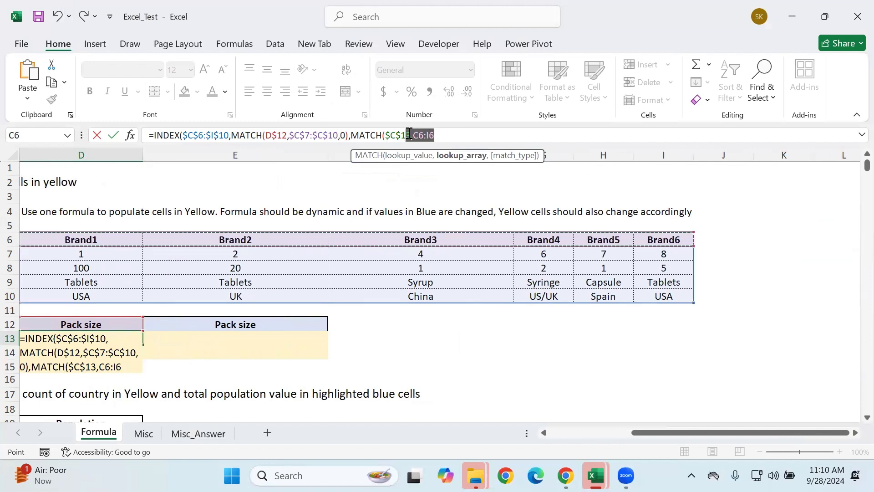
drag(434, 135, 413, 136)
key(F4)
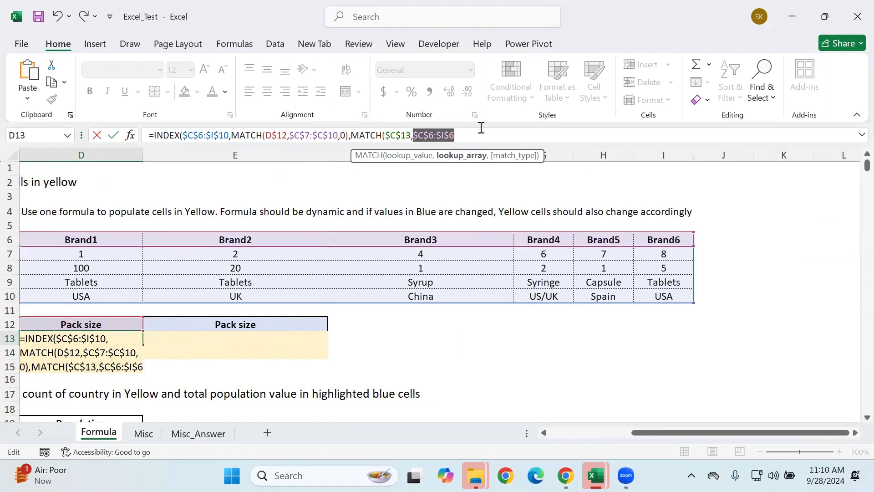
click(483, 130)
text(,0)
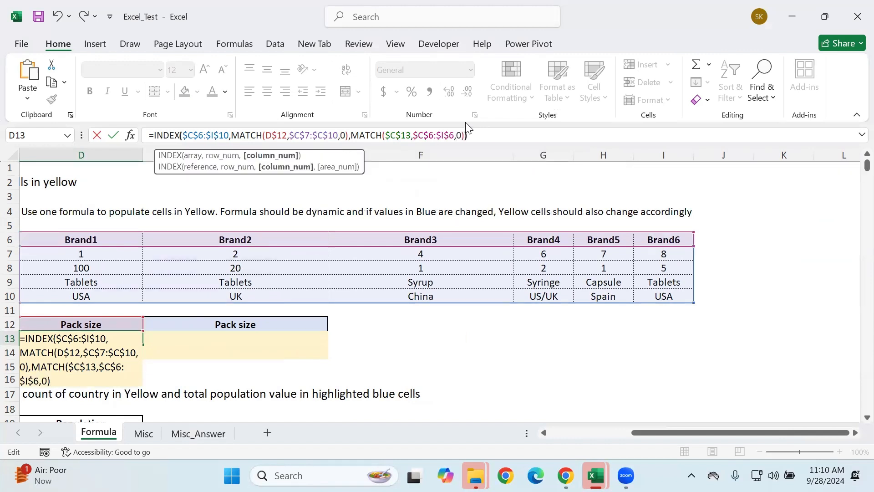
key(Return)
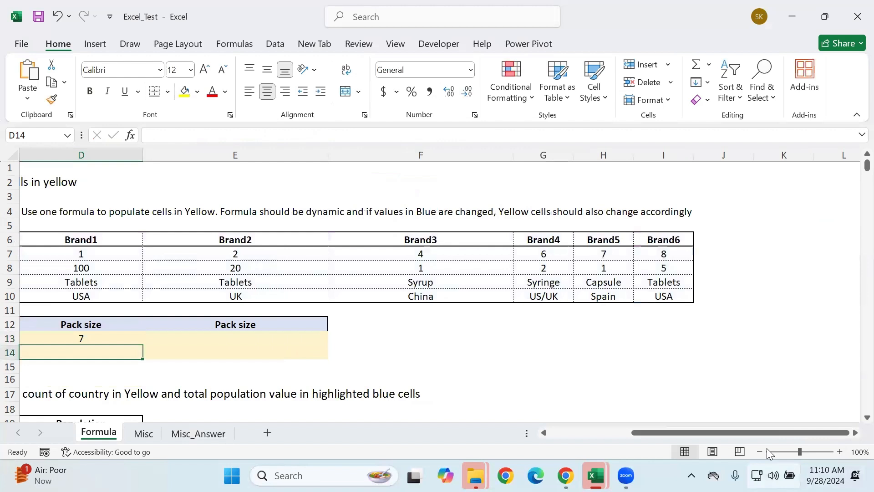
- Fill the D13 formula across all the yellow cells D13:E14
drag(767, 432, 683, 432)
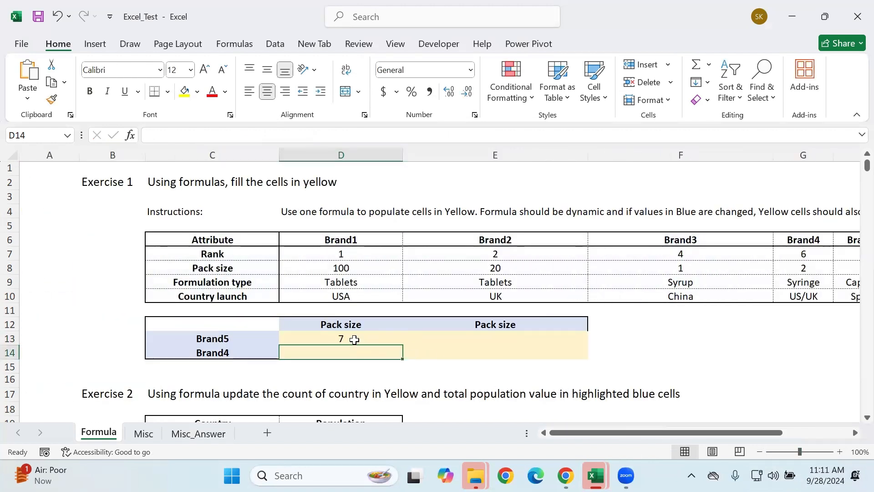
click(348, 339)
drag(402, 344, 587, 354)
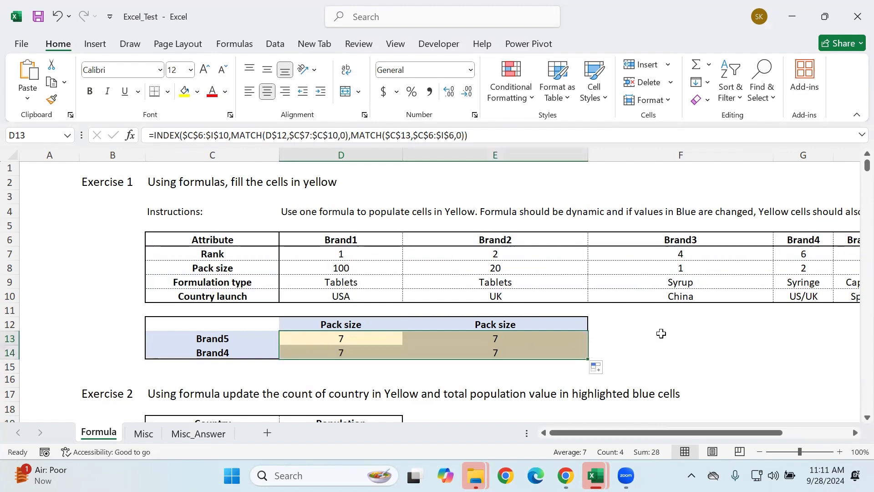
- Set the brand in cell C13 to Brand2 from its list of choices
click(250, 343)
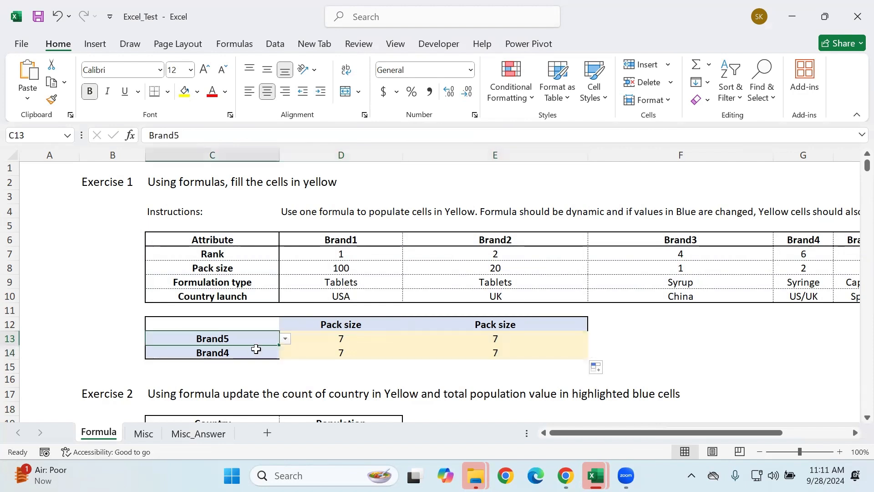
click(286, 339)
click(221, 364)
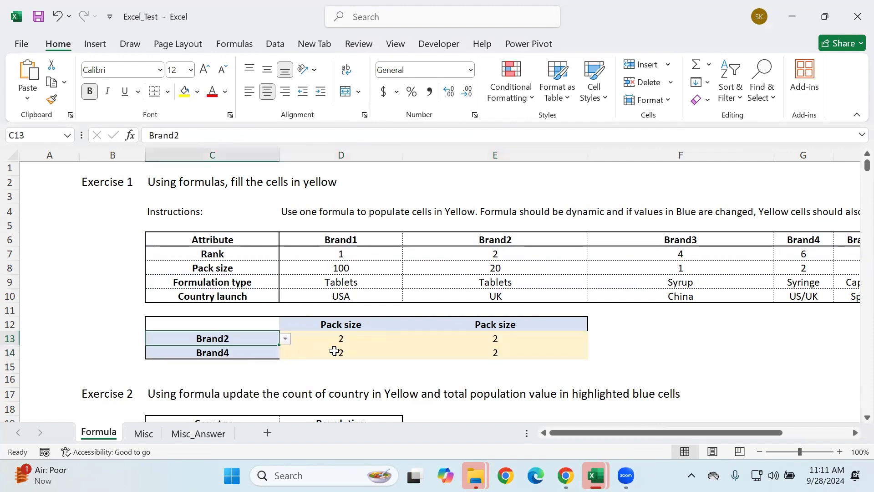
- Set the attribute in cell E12 to Formulation type from its list of choices
click(337, 351)
click(474, 326)
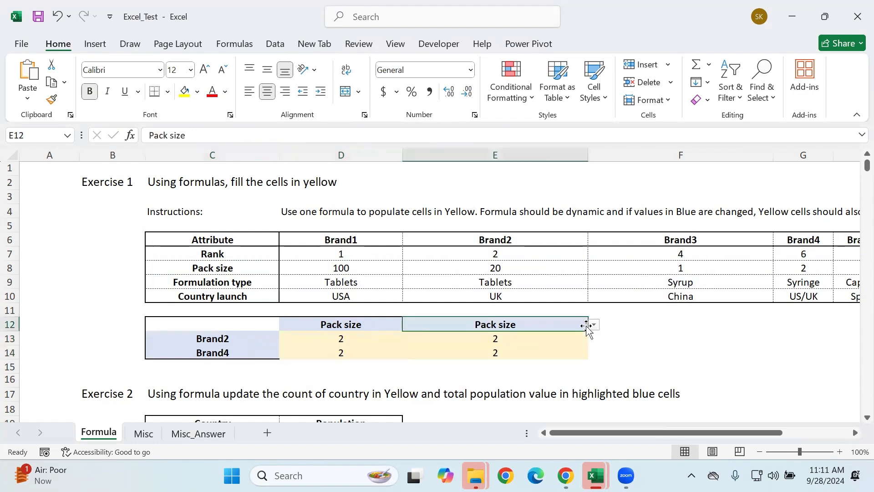
click(594, 325)
click(463, 357)
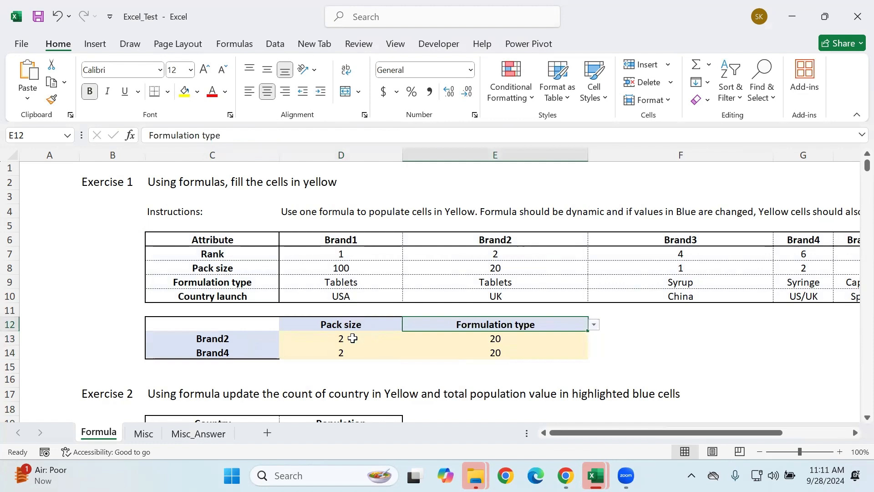
- Change the brand reference in the D13 formula's column MATCH to $C13, leaving only the column absolute, and enter the formula
click(351, 337)
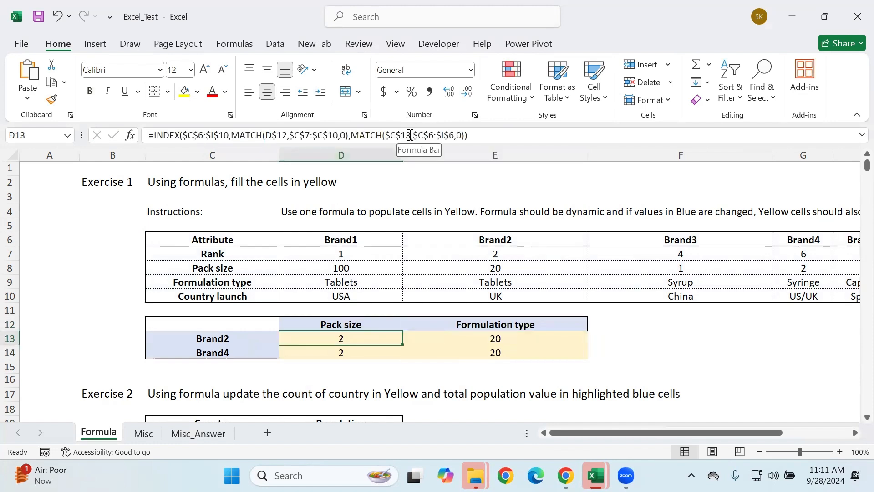
drag(411, 136, 401, 136)
click(403, 136)
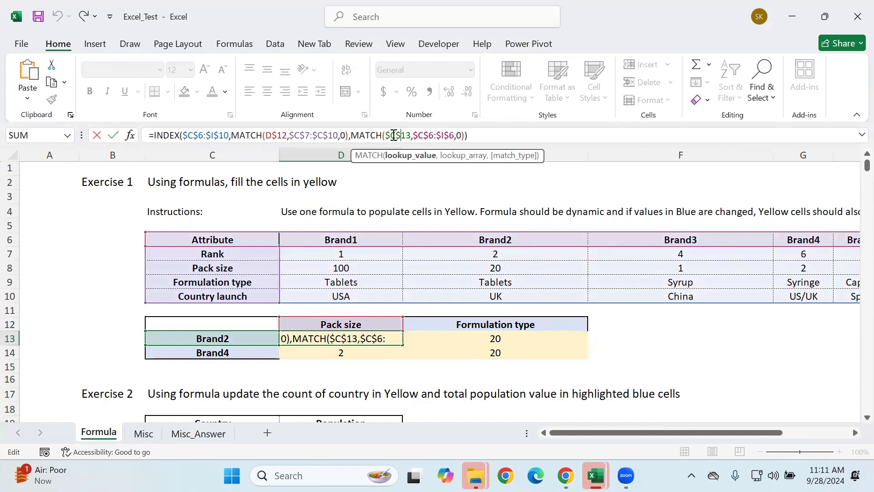
key(BackSpace)
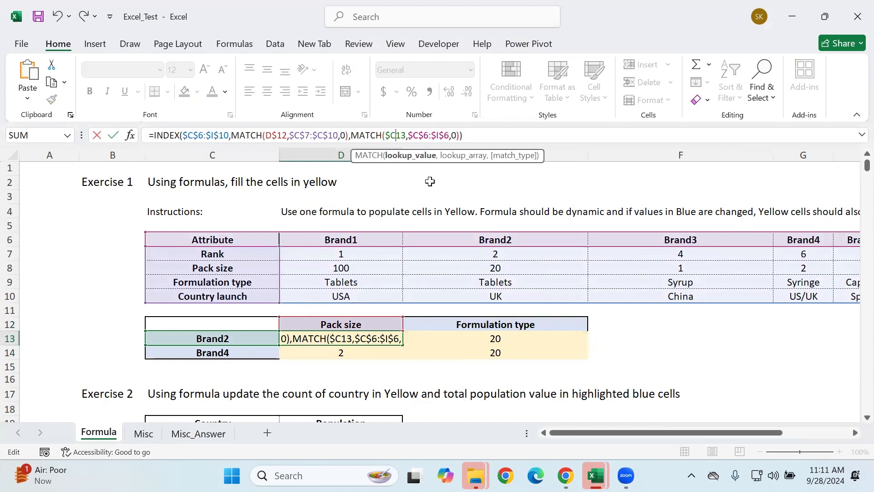
key(Return)
- Refill the yellow cells D13:E14 with the corrected D13 formula
click(336, 334)
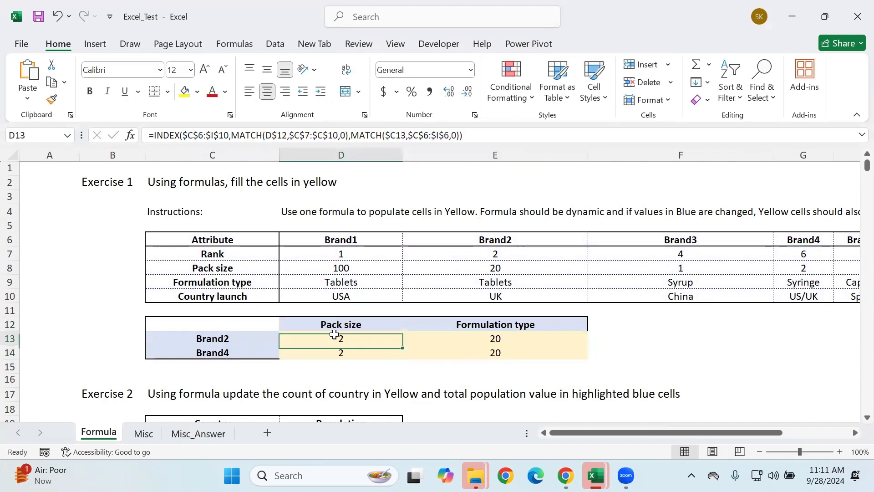
drag(403, 345, 585, 353)
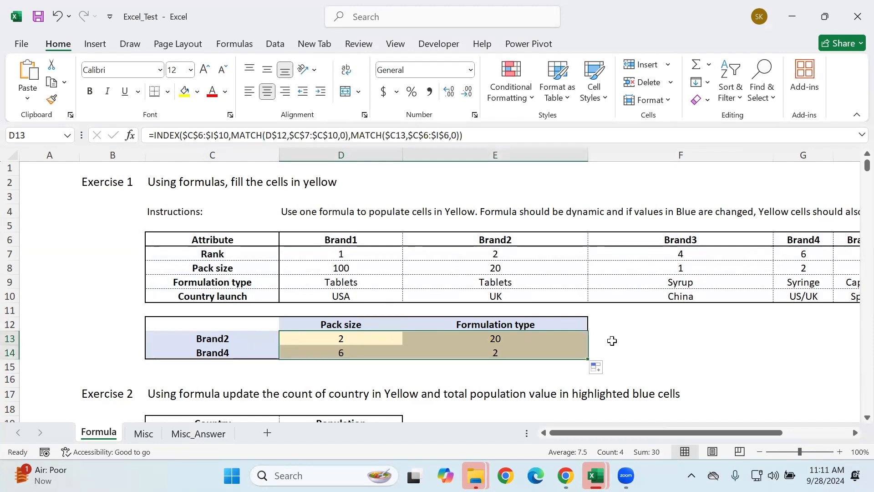
click(604, 337)
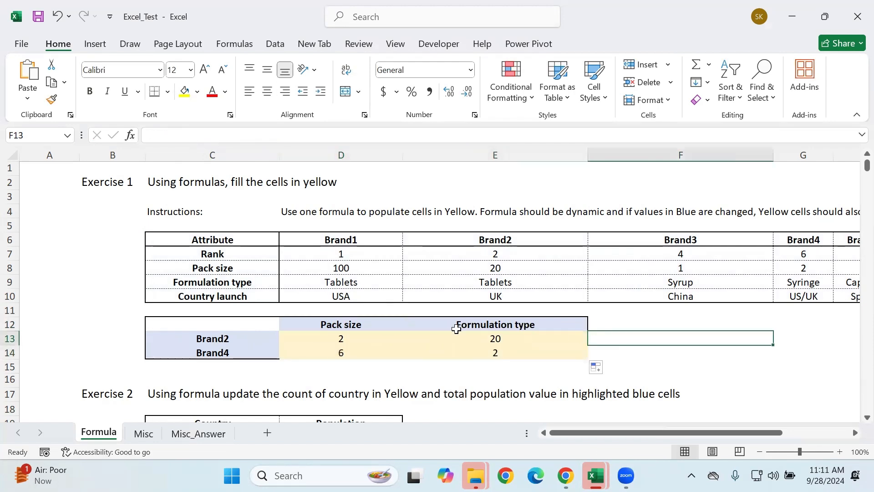
- Set the attribute in cell E12 to Rank
click(566, 321)
click(595, 324)
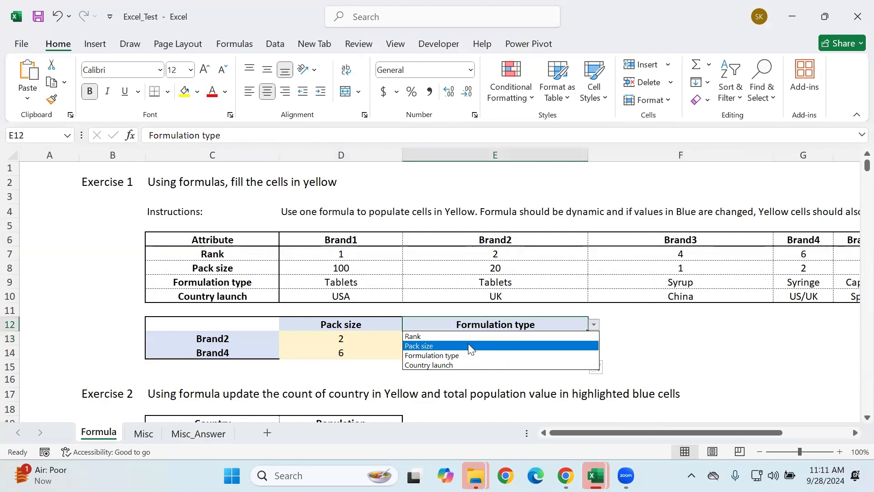
click(461, 339)
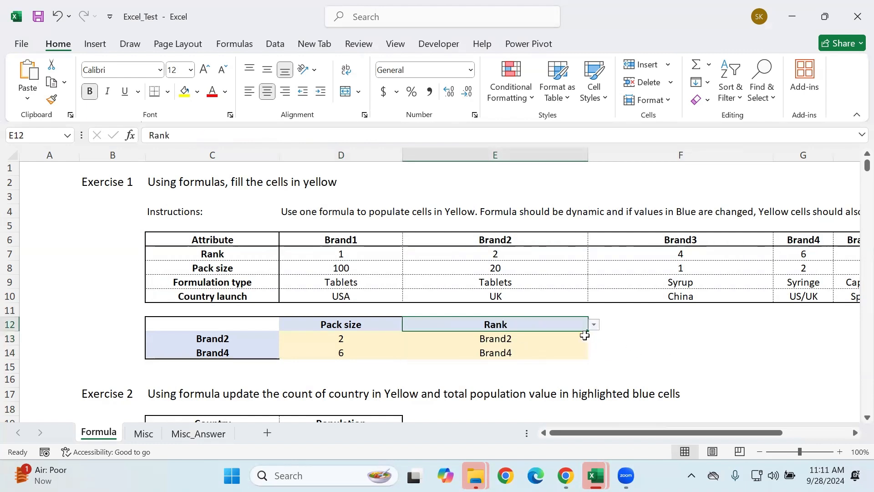
- Switch the attribute in cell D12 to Formulation type and finally to Country launch
click(332, 326)
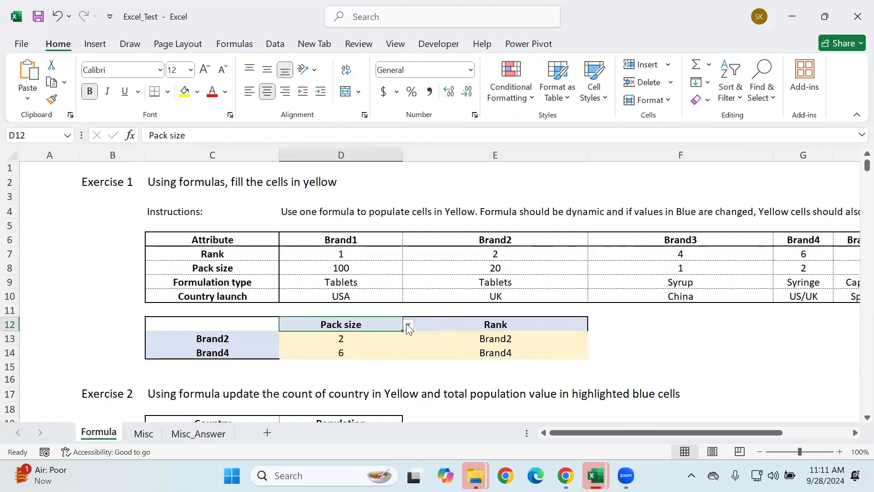
click(407, 325)
click(346, 354)
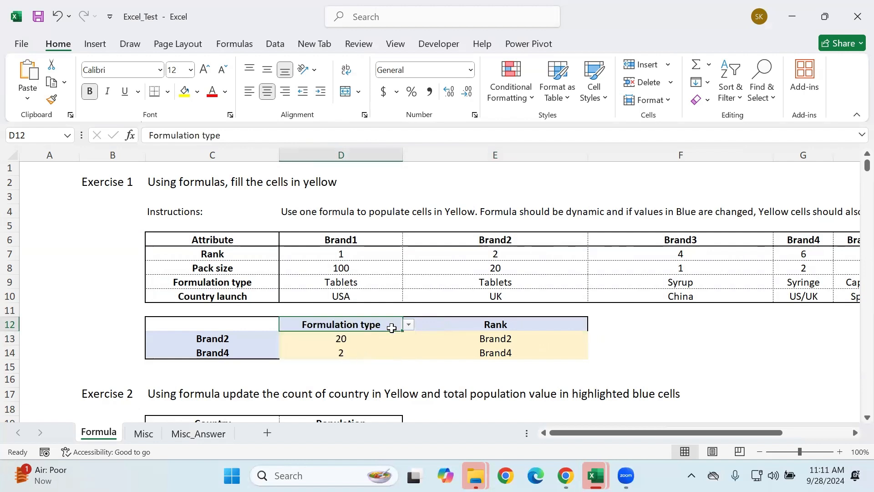
click(408, 325)
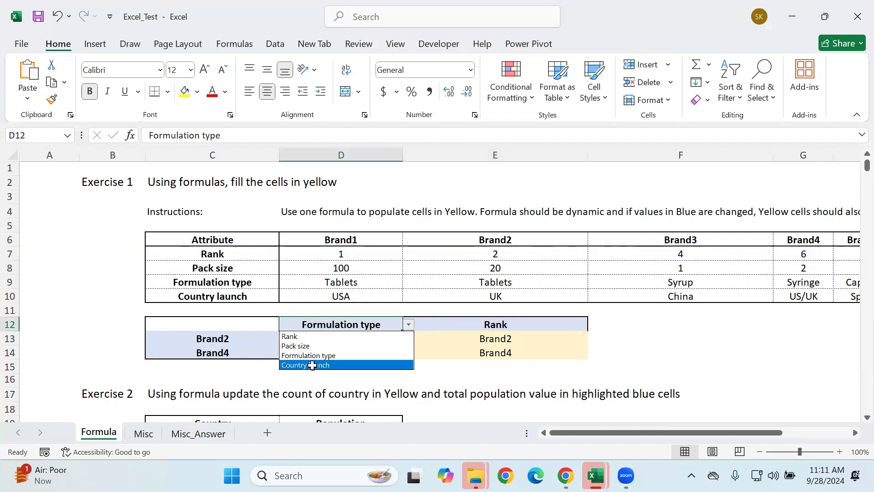
click(312, 365)
click(568, 365)
- Compare the Country launch results in the yellow cells with the Brand2 values in the source table and check their formulas
click(222, 356)
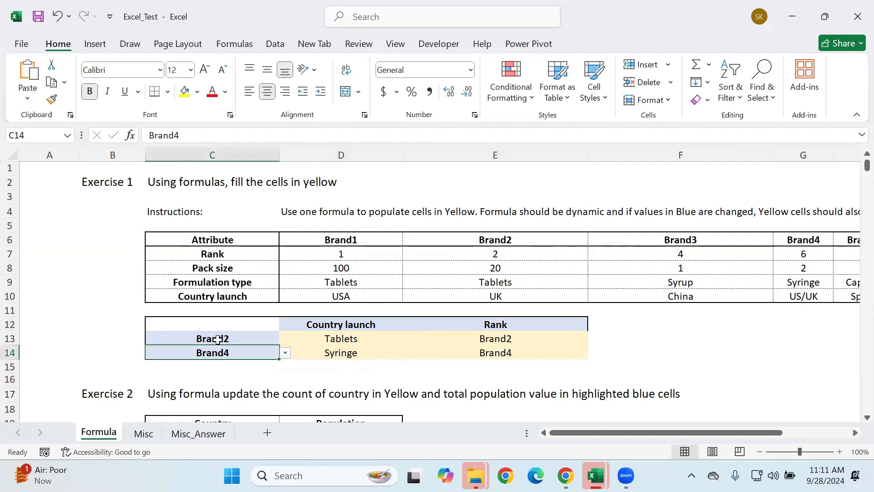
click(218, 340)
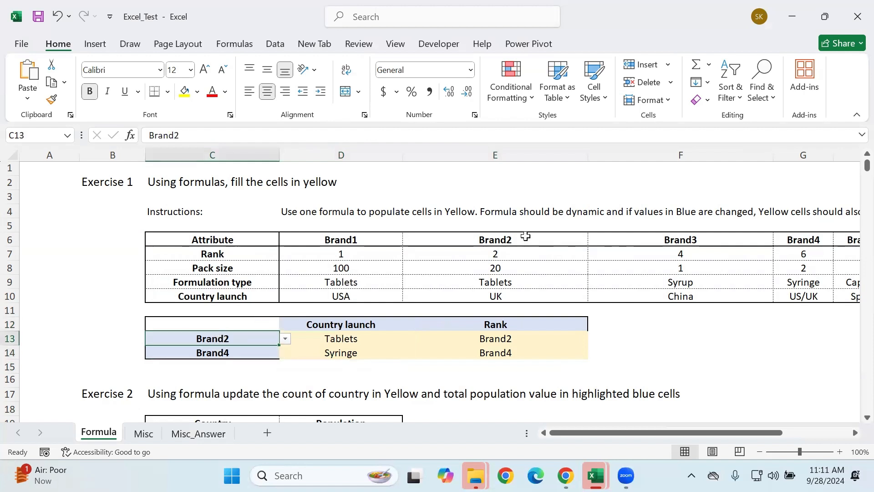
click(523, 238)
click(223, 301)
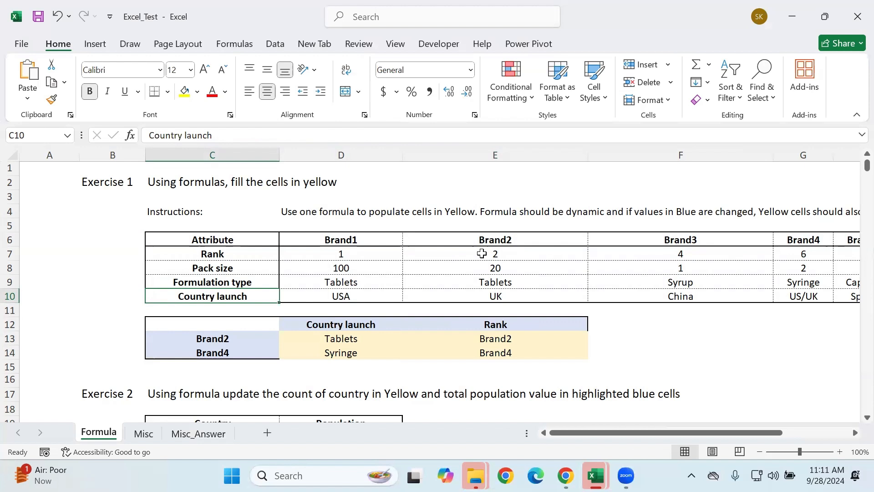
click(502, 237)
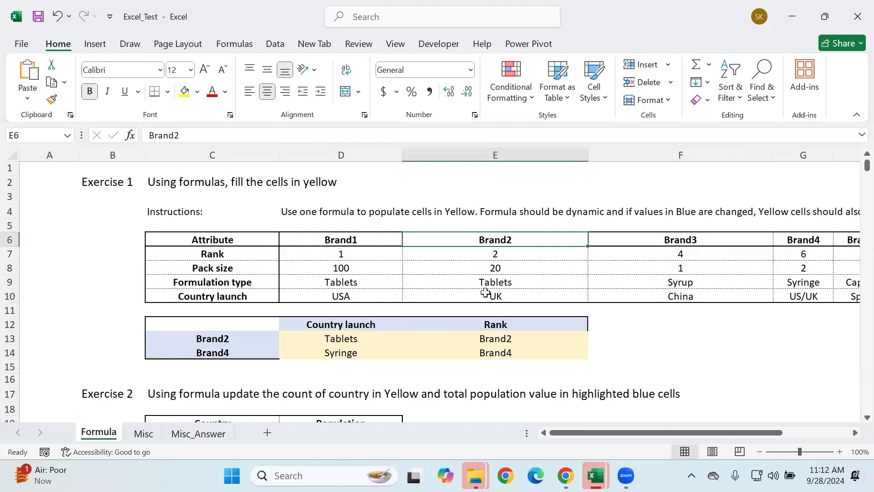
click(486, 293)
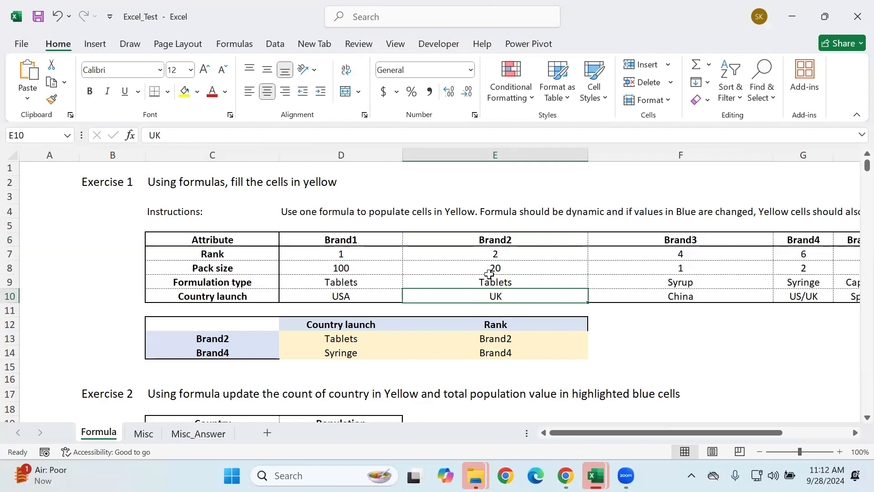
click(486, 286)
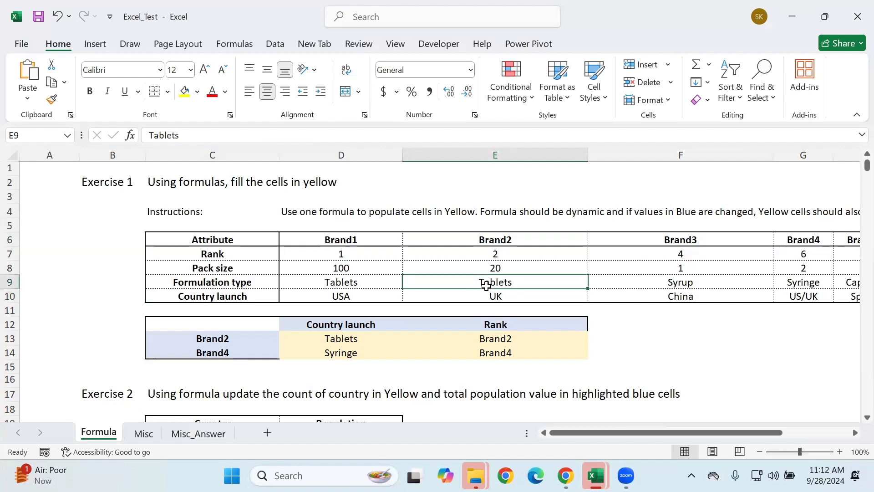
click(660, 286)
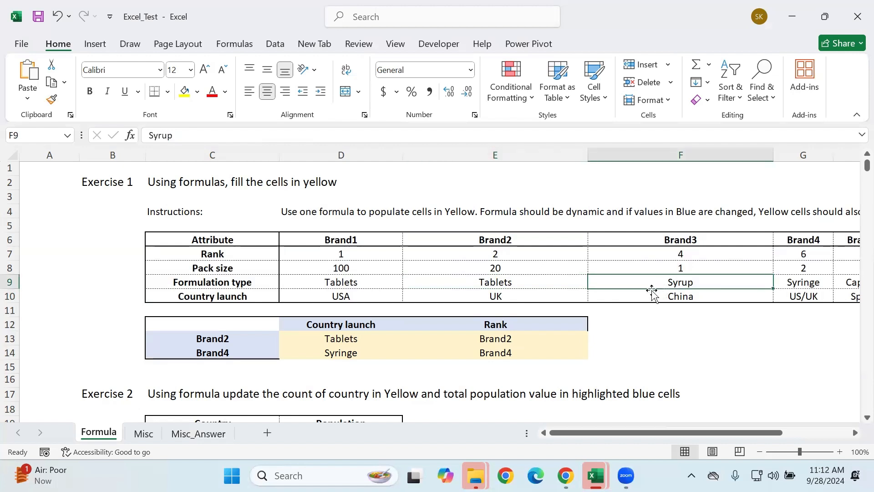
click(463, 295)
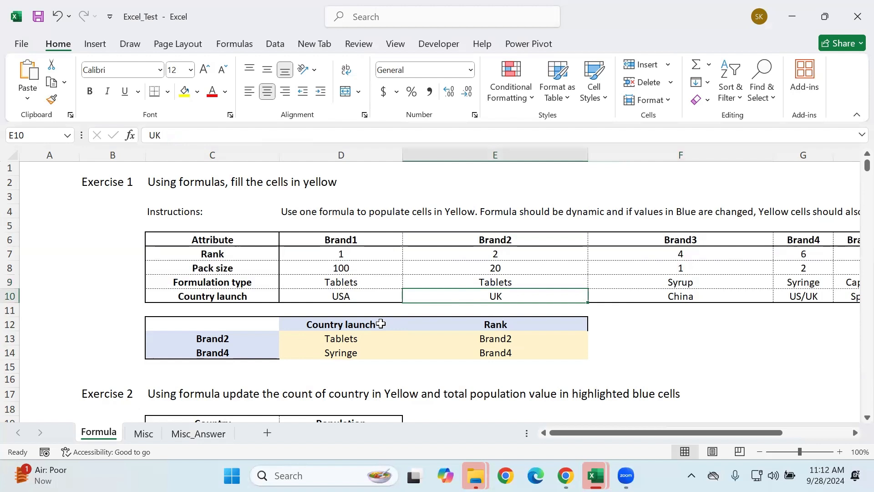
click(345, 334)
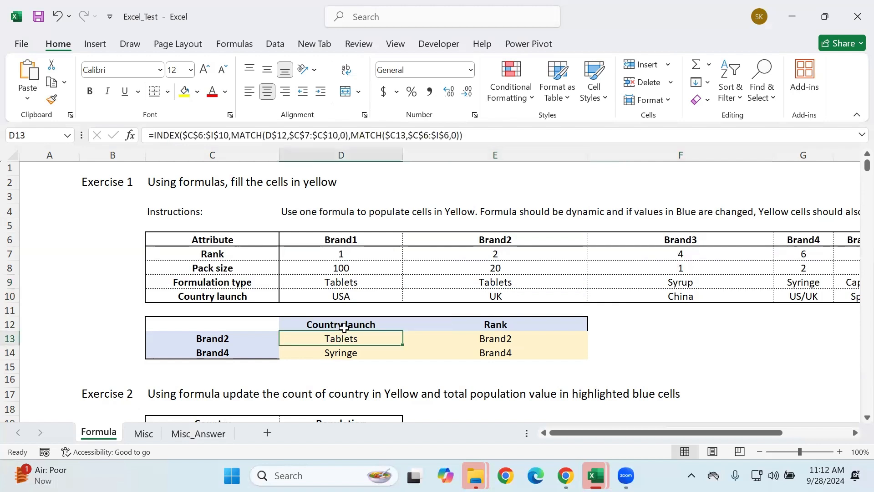
click(395, 356)
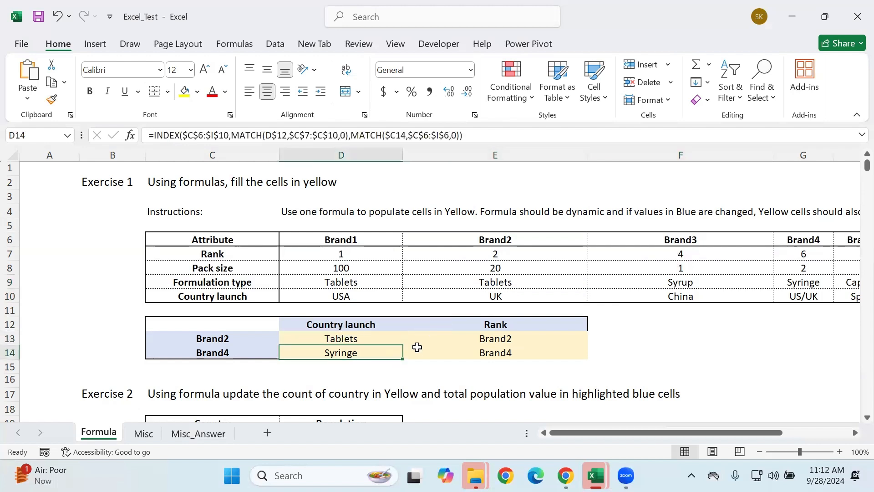
- Set the brand in cell C14 to Brand3 from its list of choices
click(233, 355)
click(285, 353)
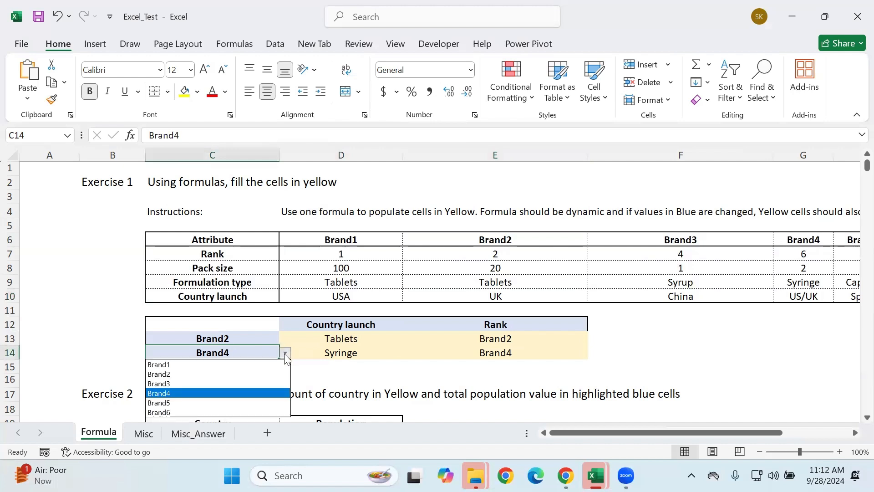
click(210, 382)
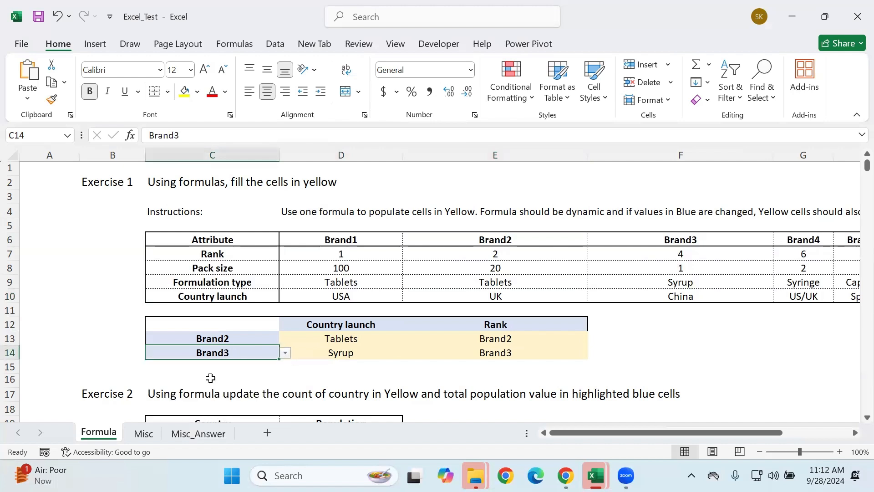
click(690, 365)
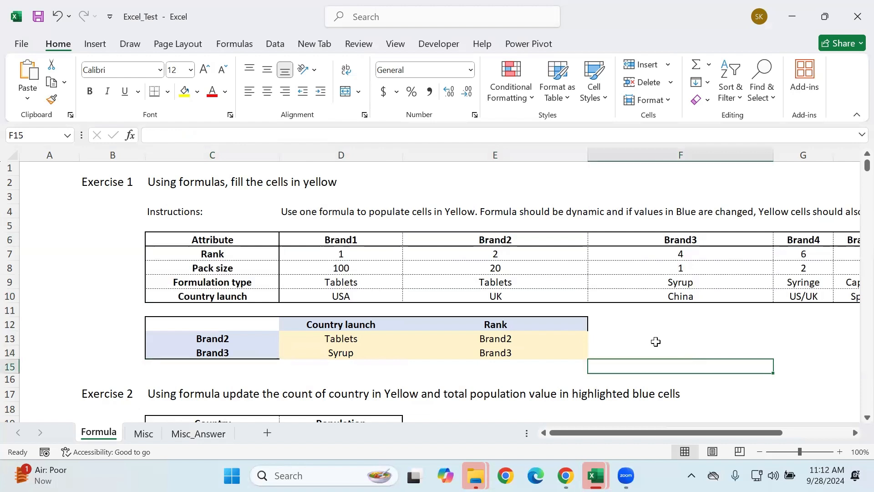
- Clear the formulas from all the yellow cells D13:E14
click(529, 351)
drag(309, 337, 533, 341)
key(Delete)
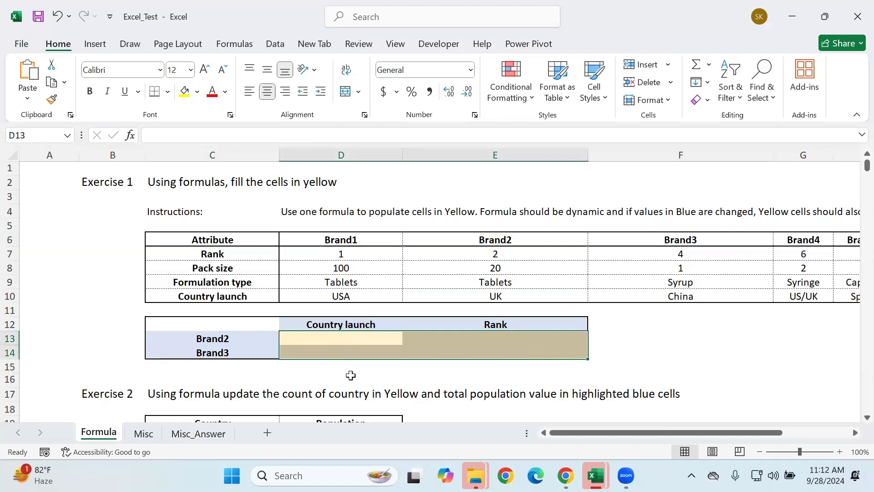
- Start an INDEX formula in D13 with the whole brand table, locked as $C$6:$I$10, as its array
click(359, 338)
text(=INDEX()
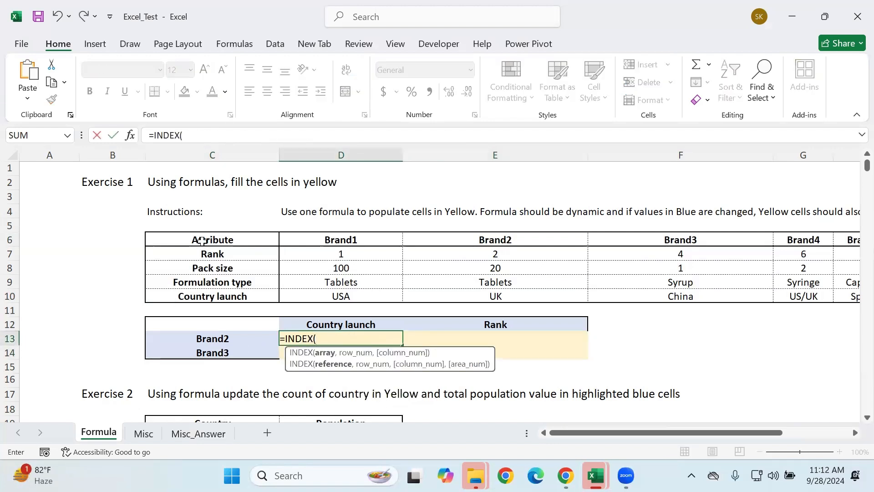
drag(204, 238, 204, 296)
key(ctrl+shift+Right)
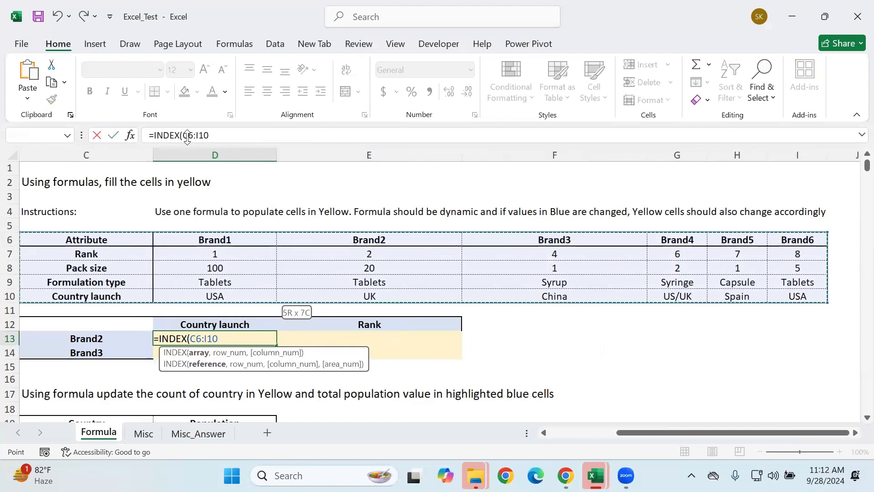
drag(209, 135, 185, 135)
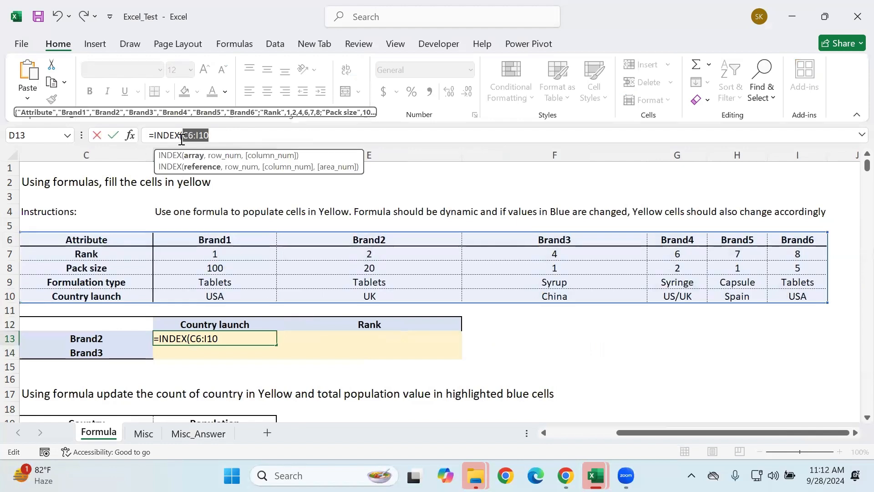
key(F4)
click(245, 131)
text(,)
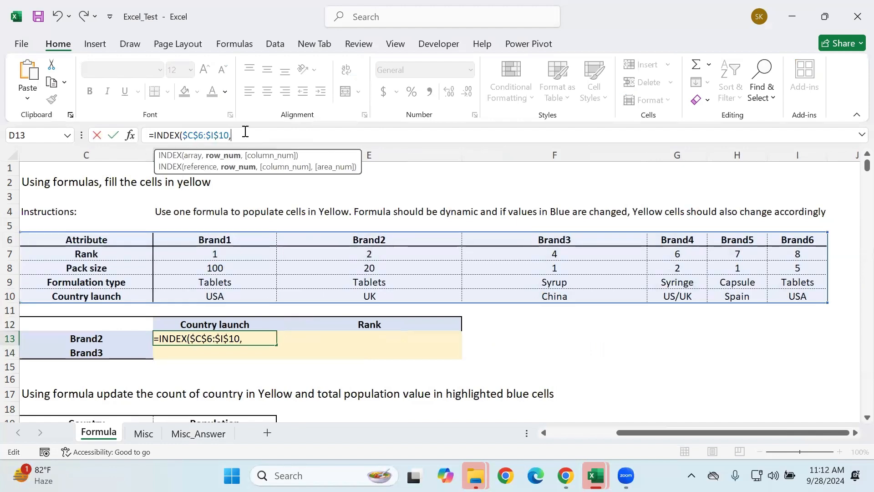
- Add a MATCH as the INDEX row number in D13, looking up the Country launch header with its column locked as $D12
text(ma)
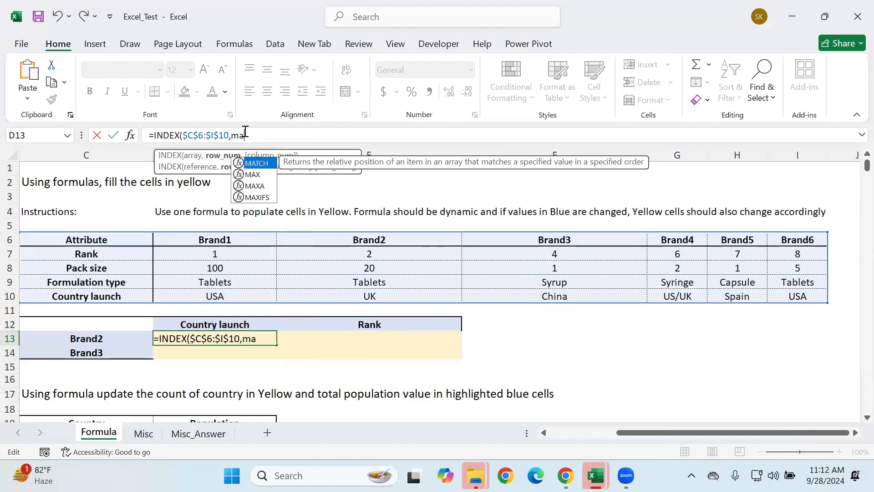
key(Tab)
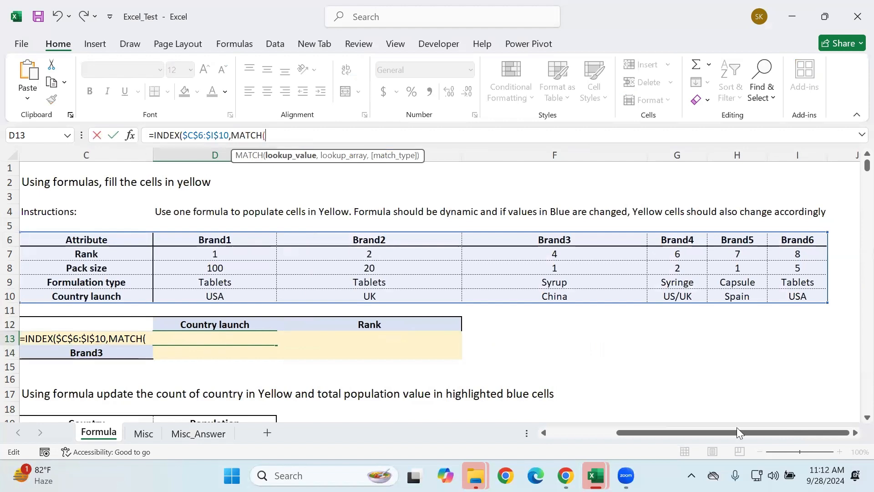
drag(723, 435, 637, 437)
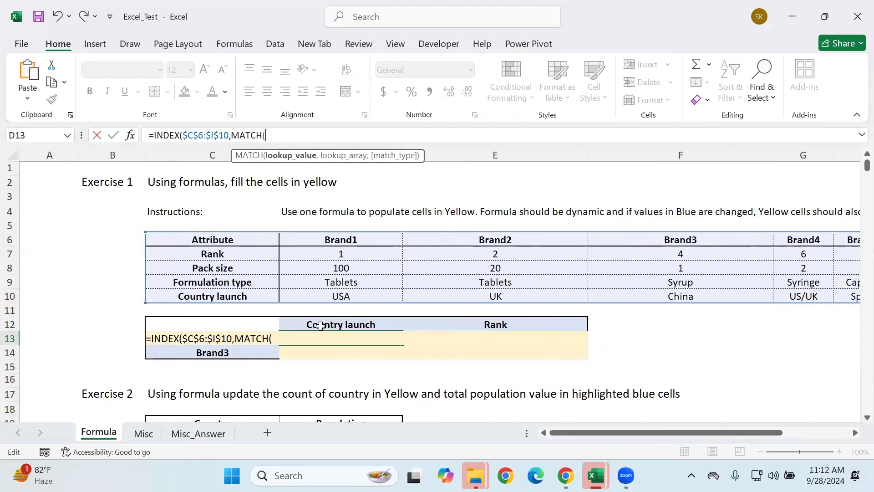
click(319, 325)
drag(283, 136, 264, 138)
key(F4)
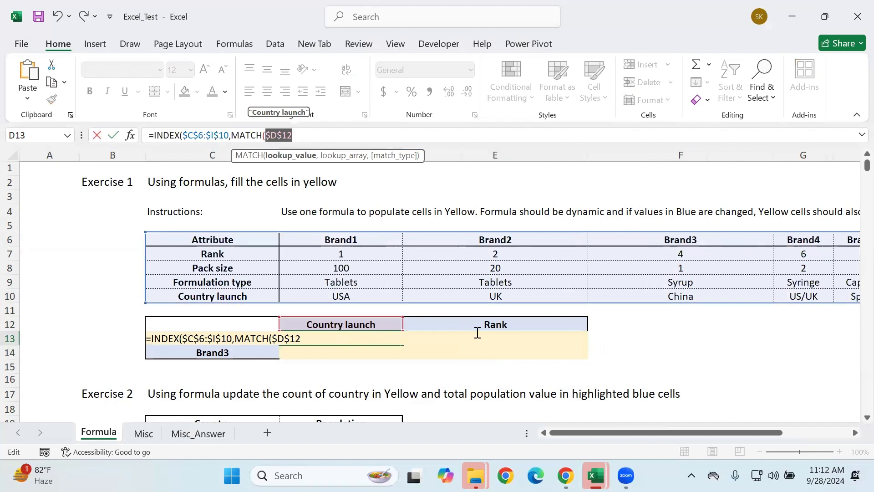
click(282, 135)
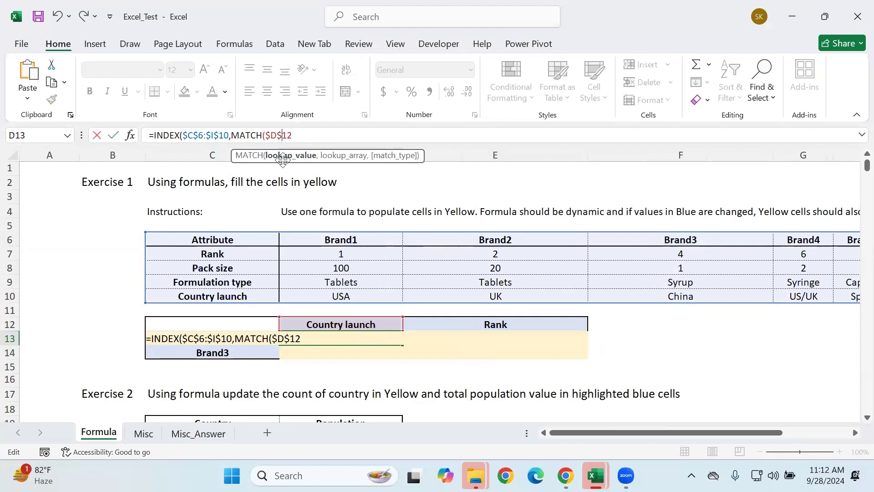
key(BackSpace)
text(,)
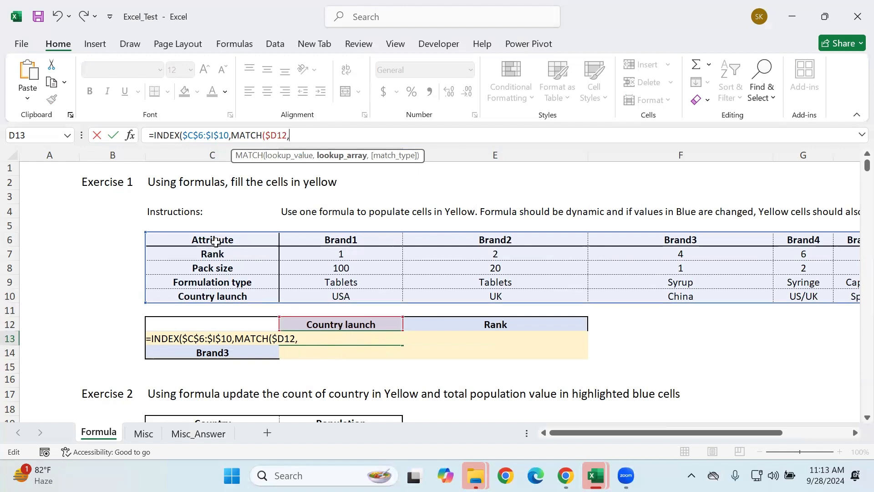
- Give the row MATCH the attribute column $C$6:$C$10 as its locked lookup array with match type 0, and close it
drag(215, 242, 208, 303)
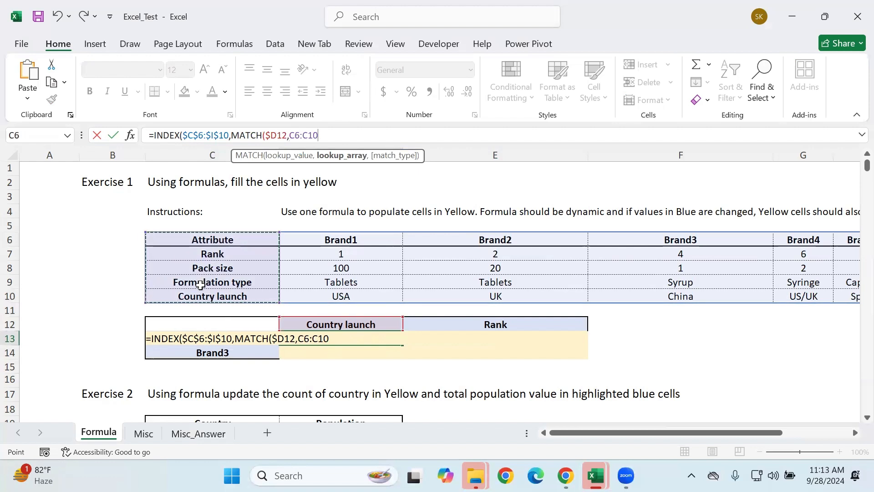
drag(319, 136, 289, 136)
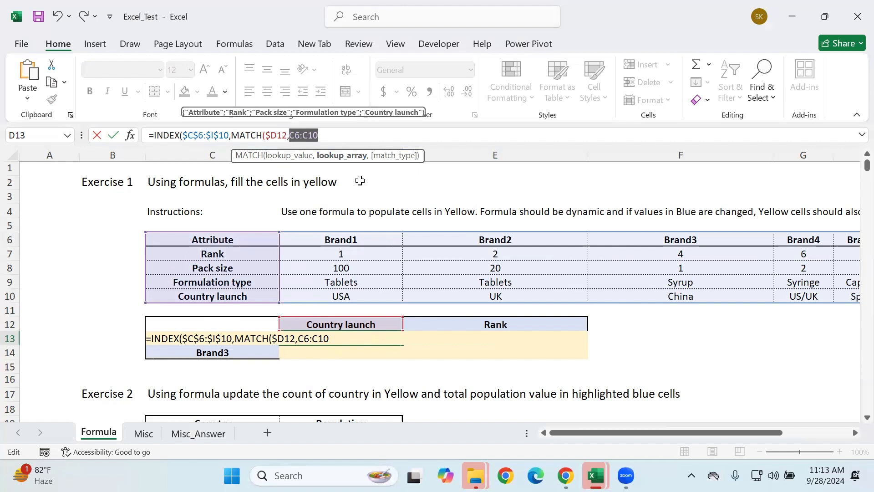
key(F4)
click(348, 135)
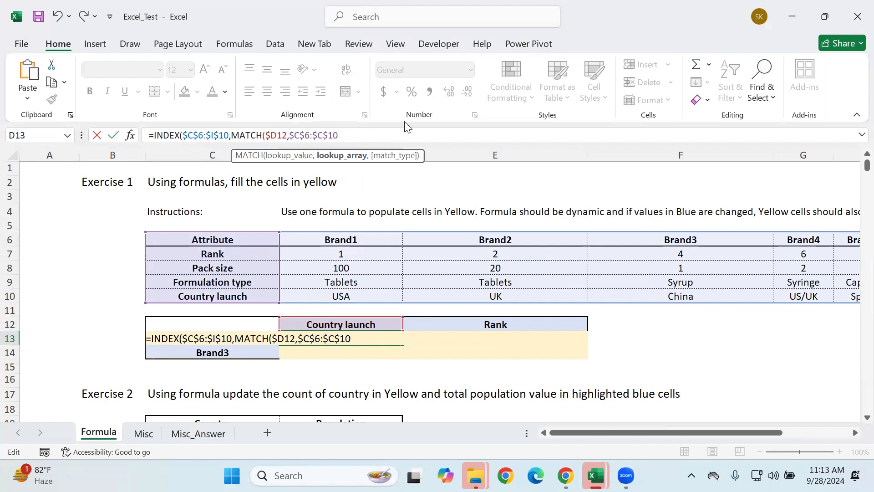
text(,0)
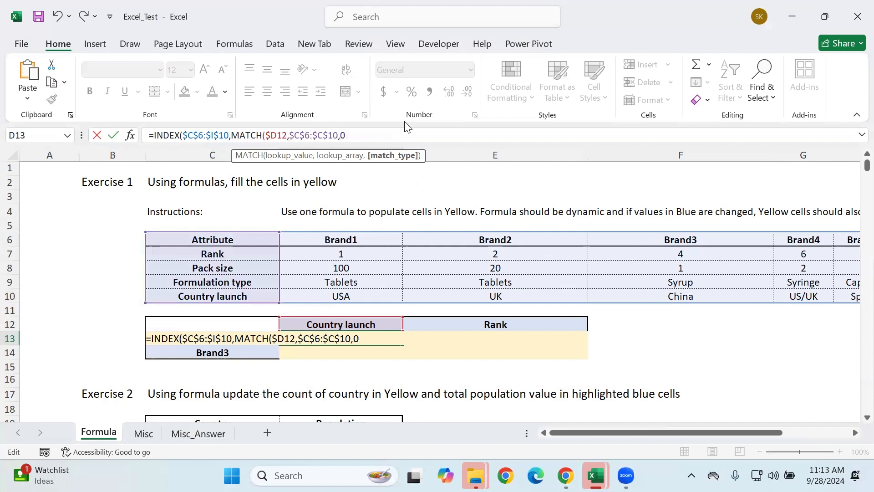
text(),)
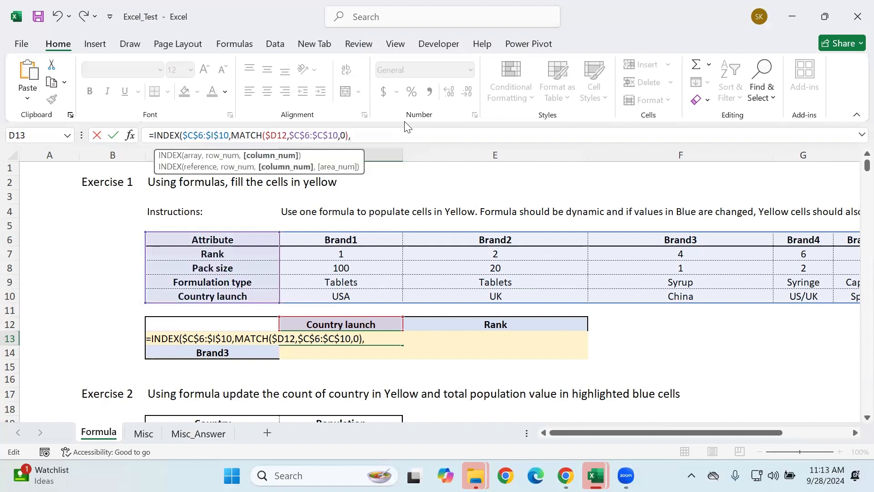
- Add a second MATCH as the INDEX column number, looking up the brand in C13 with only its column locked as $C13
text(m)
key(Tab)
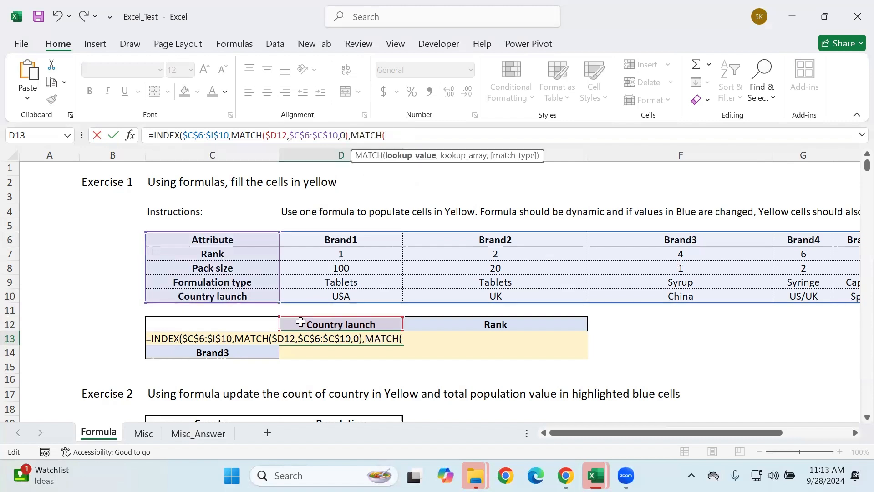
click(213, 328)
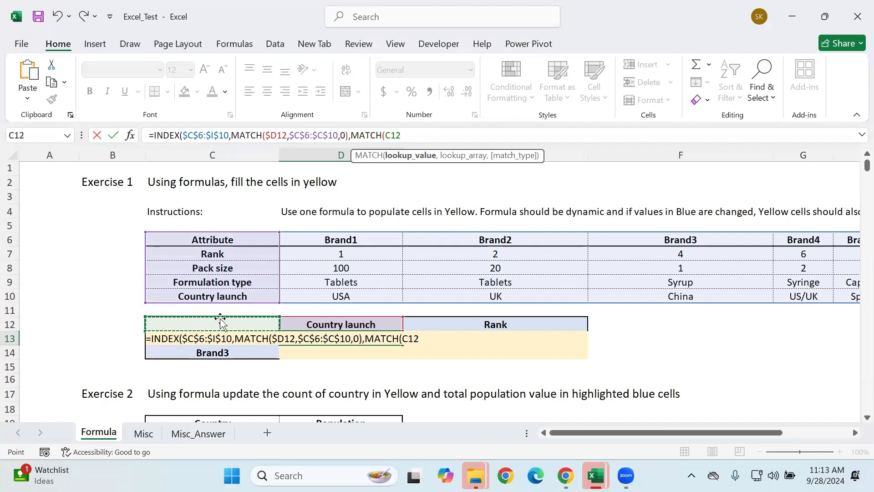
key(Down)
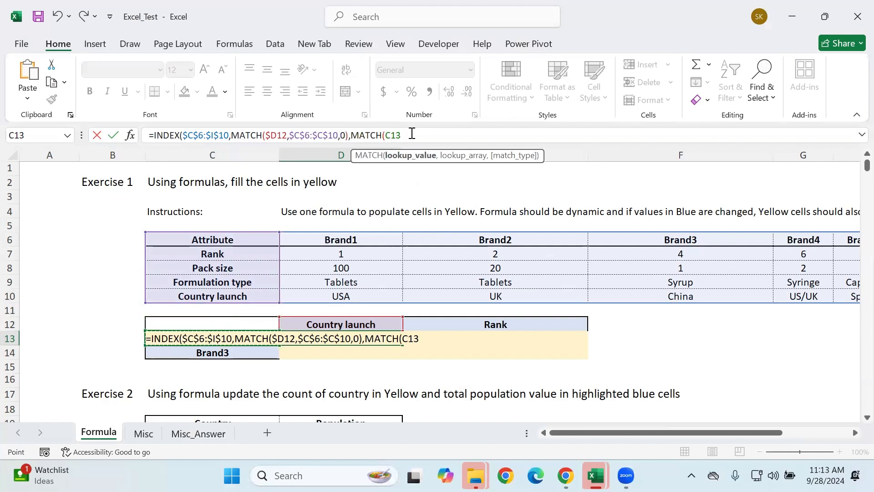
double_click(391, 136)
key(F4)
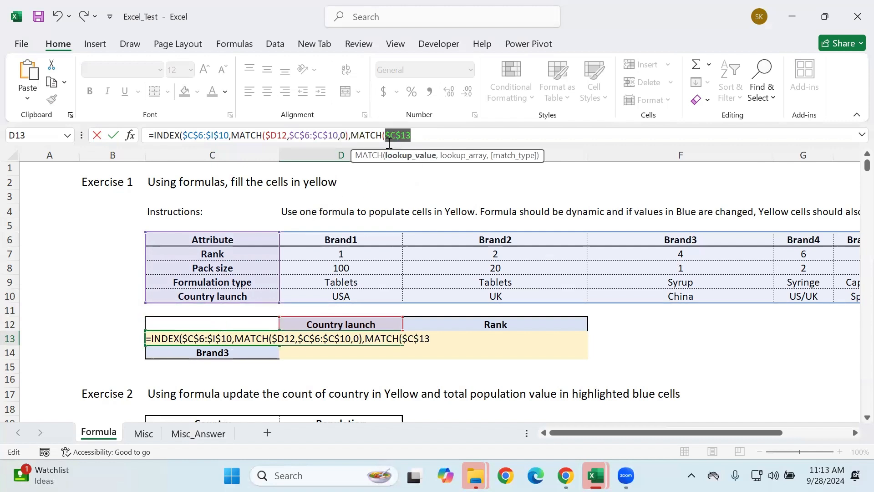
click(404, 134)
key(BackSpace)
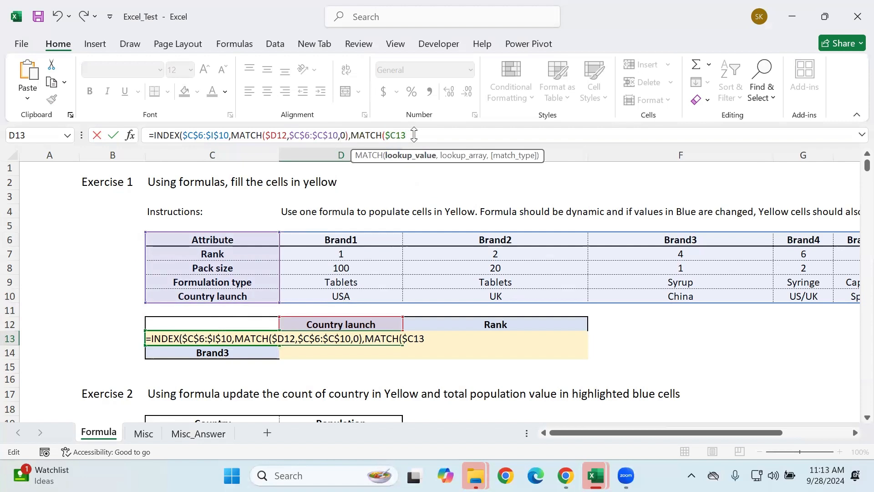
text(,)
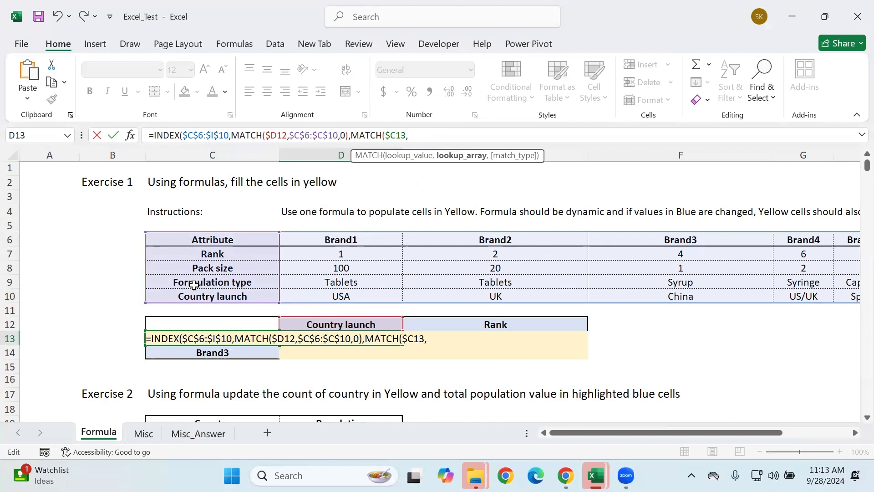
- Give the column MATCH the locked header row $C$6:$I$6 with exact match 0, and complete the D13 formula
click(210, 235)
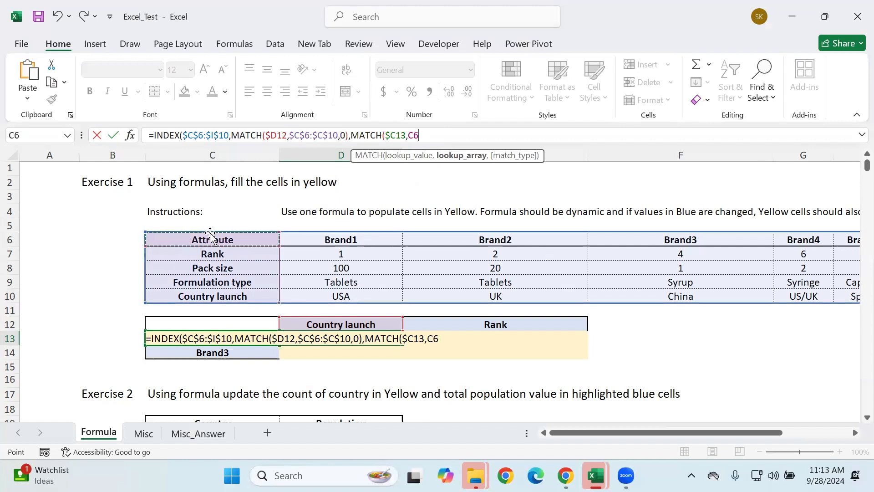
drag(211, 235, 839, 253)
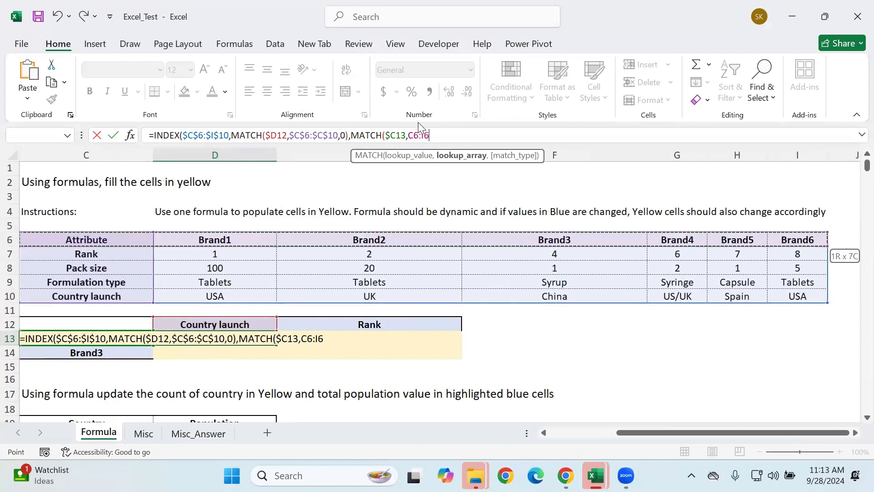
drag(429, 135, 410, 135)
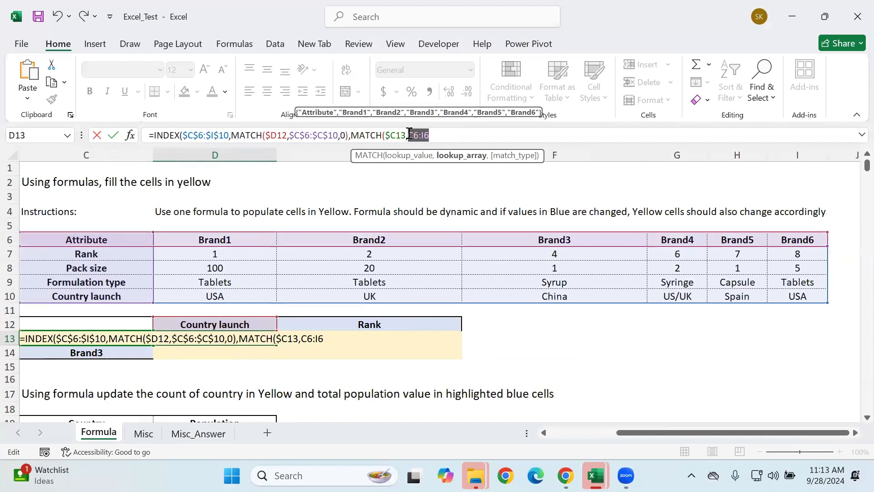
key(F4)
click(482, 133)
text(,)
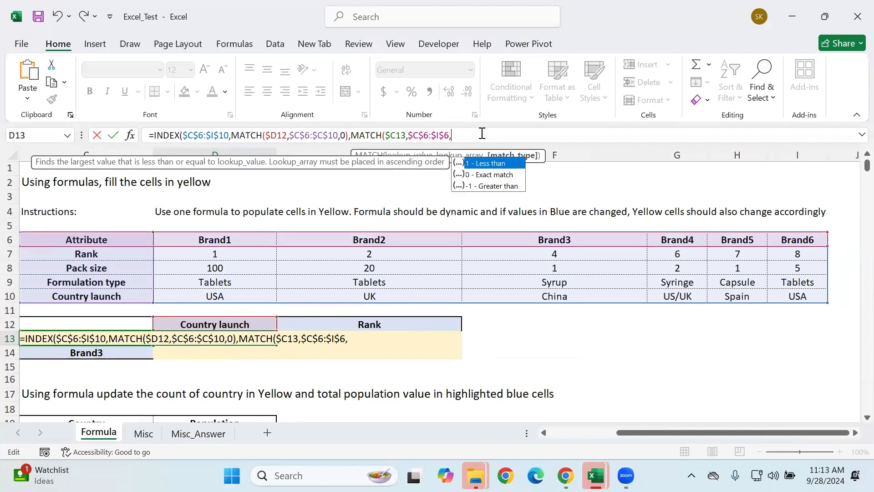
key(Down)
key(Tab)
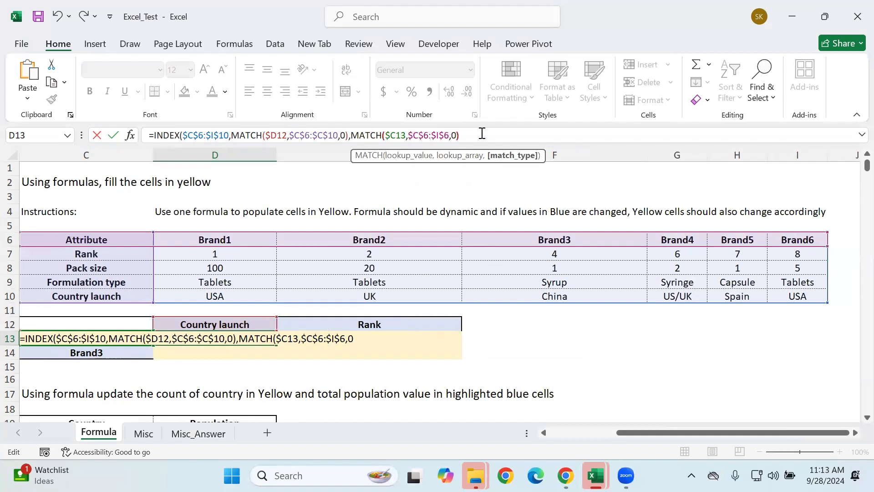
text())
key(Return)
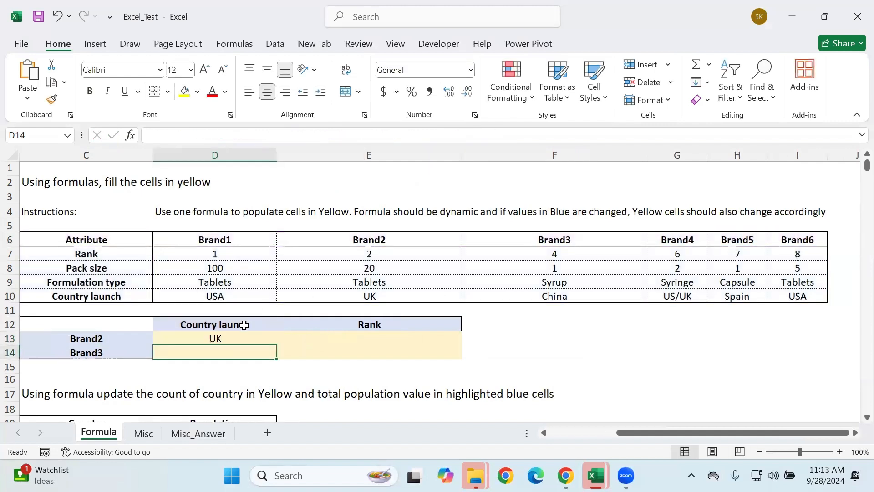
- Try to copy the D13 formula across to E13 and down through row 14 of the yellow cells
click(234, 339)
drag(276, 345, 453, 346)
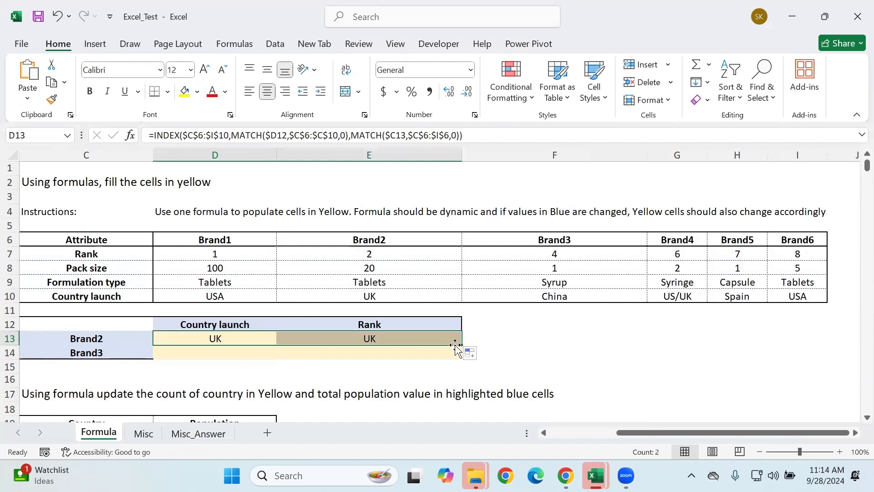
double_click(462, 346)
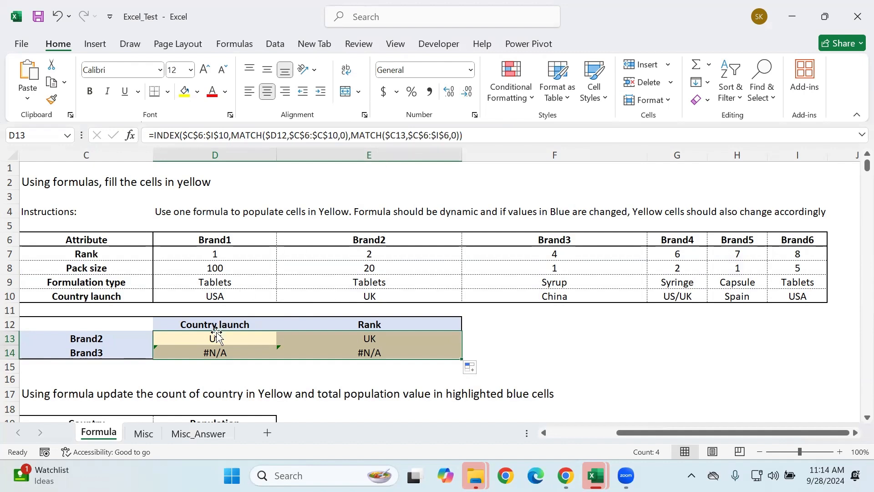
click(361, 365)
click(231, 327)
- Change the row MATCH lookup reference in the D13 formula to D$12, locking the row instead of the column
click(230, 337)
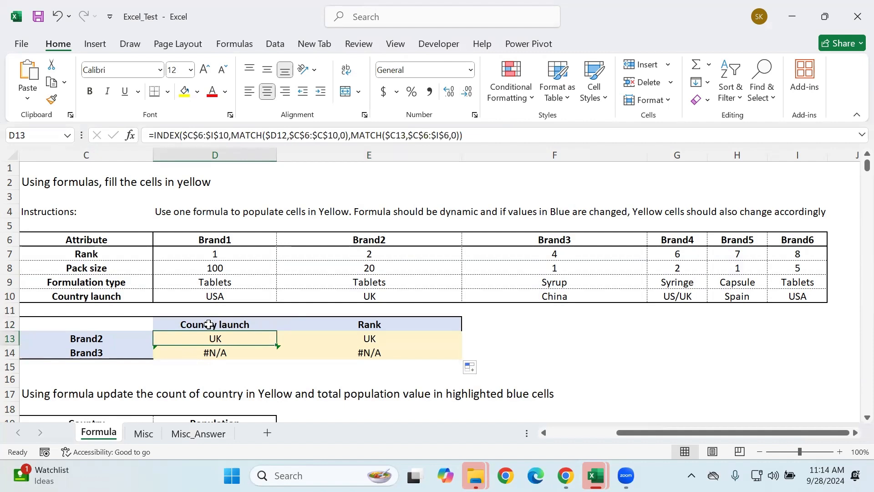
click(282, 135)
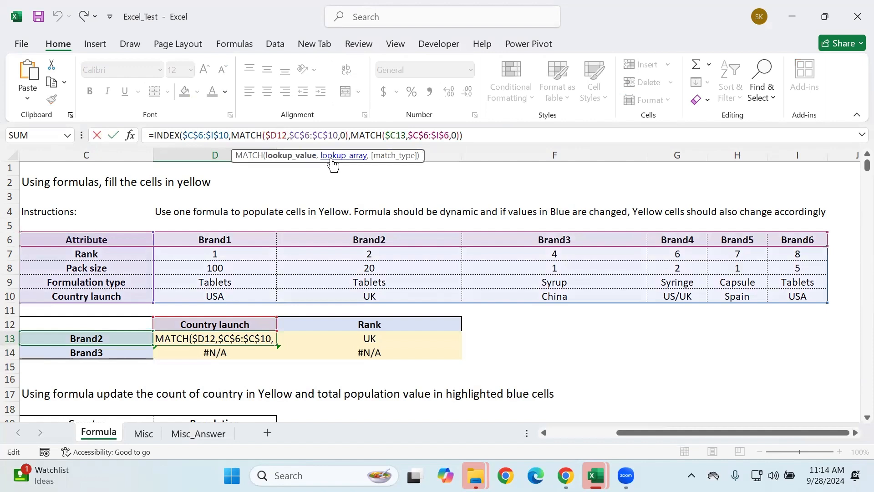
text($)
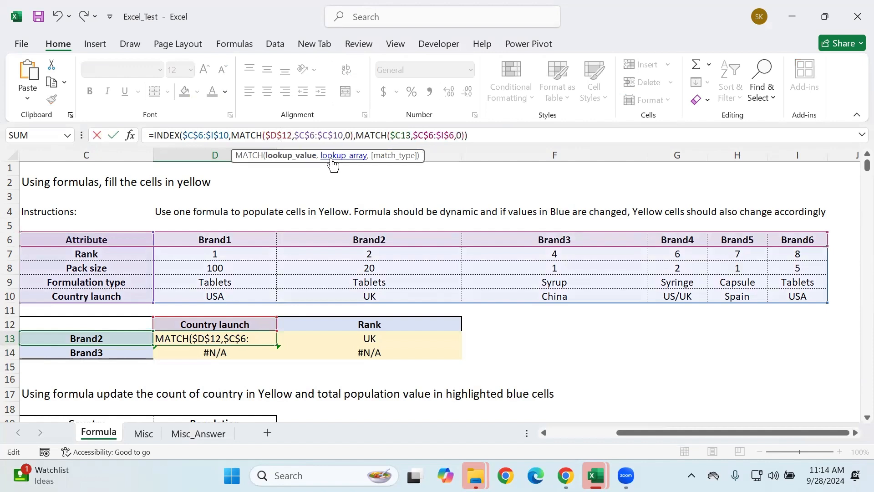
click(273, 135)
key(BackSpace)
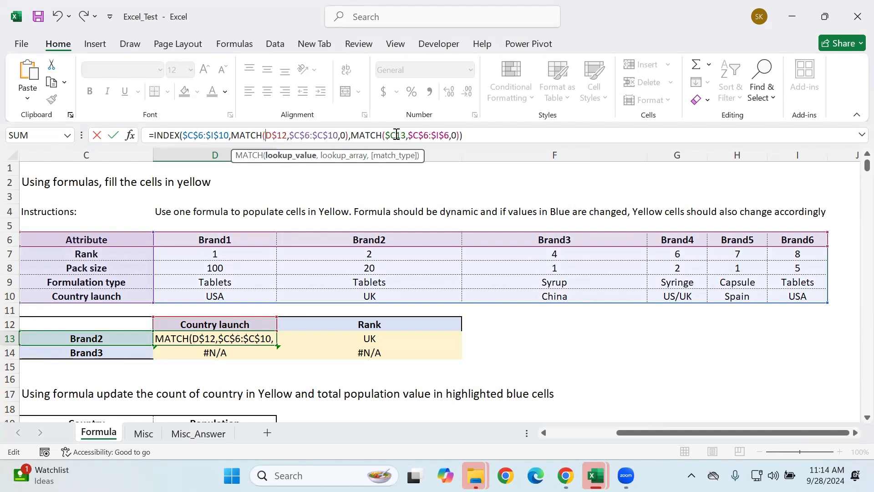
key(Return)
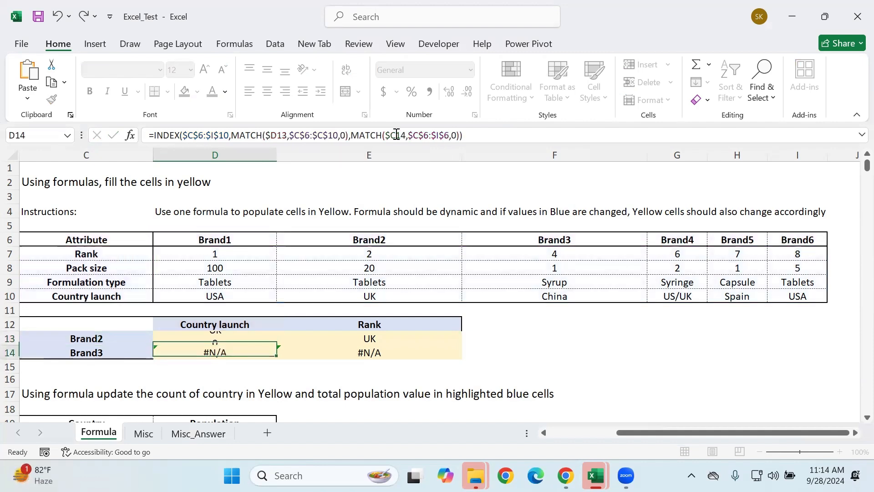
- Copy the corrected D13 formula to the rest of the yellow cells D13:E14 and check the Brand2 country in the source table
click(206, 337)
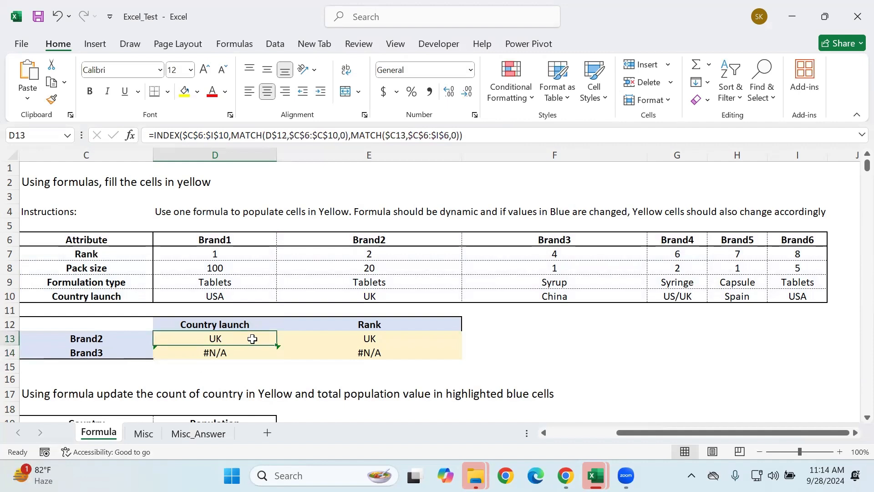
drag(278, 346, 461, 352)
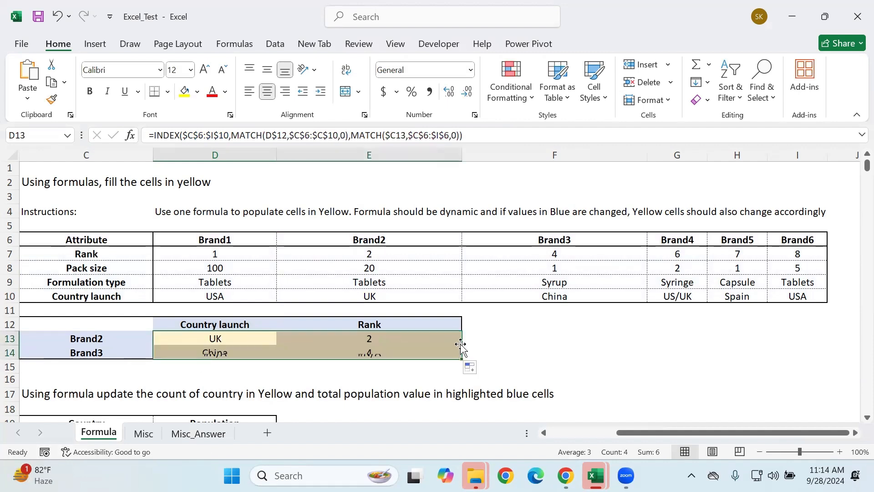
click(608, 359)
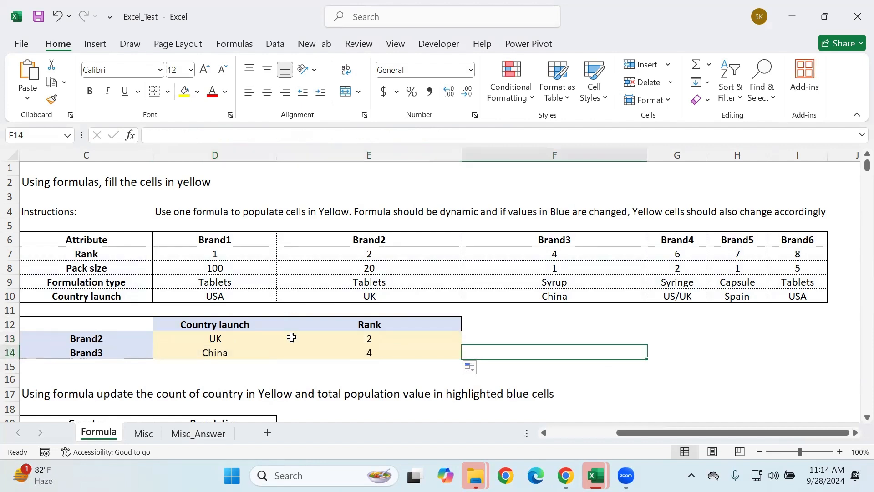
click(370, 296)
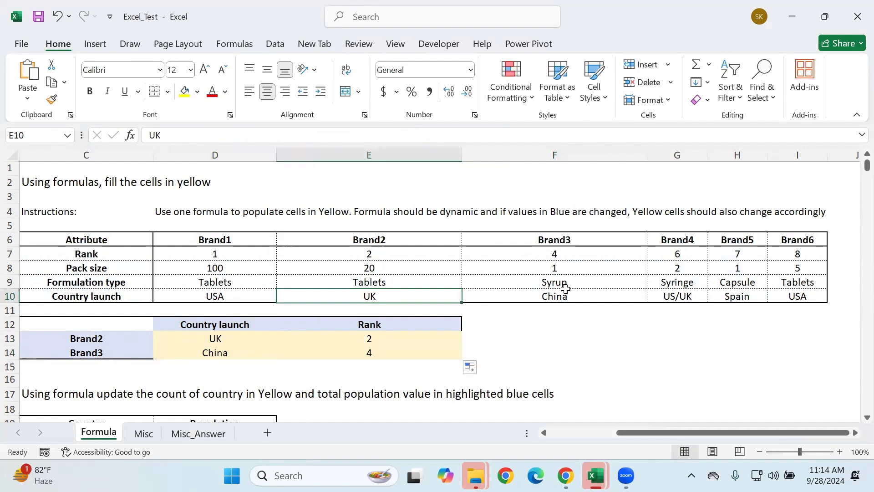
- Change the brand in blue cell C13 to Brand4 to test the dynamic lookup formulas
click(78, 324)
click(86, 343)
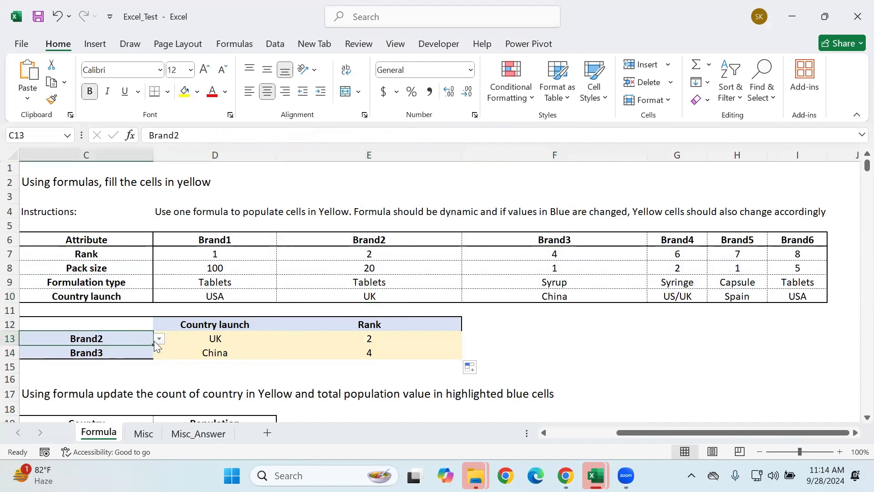
click(160, 329)
click(140, 336)
click(160, 339)
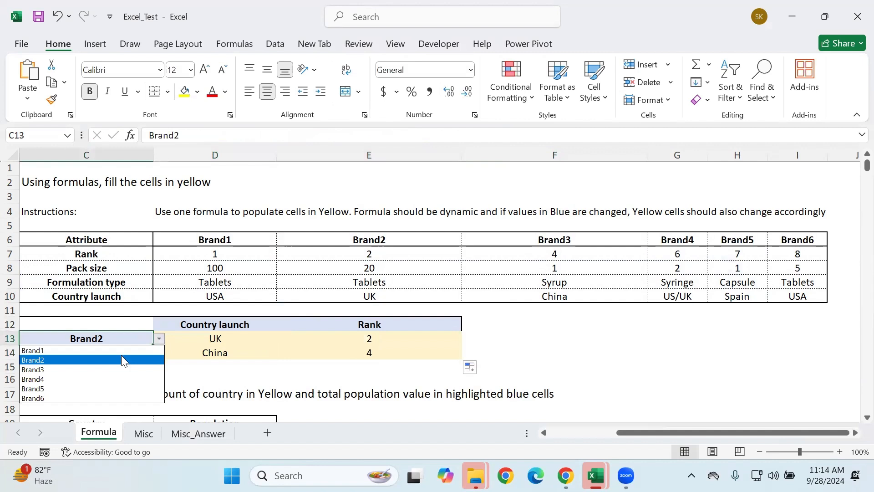
click(84, 380)
click(122, 353)
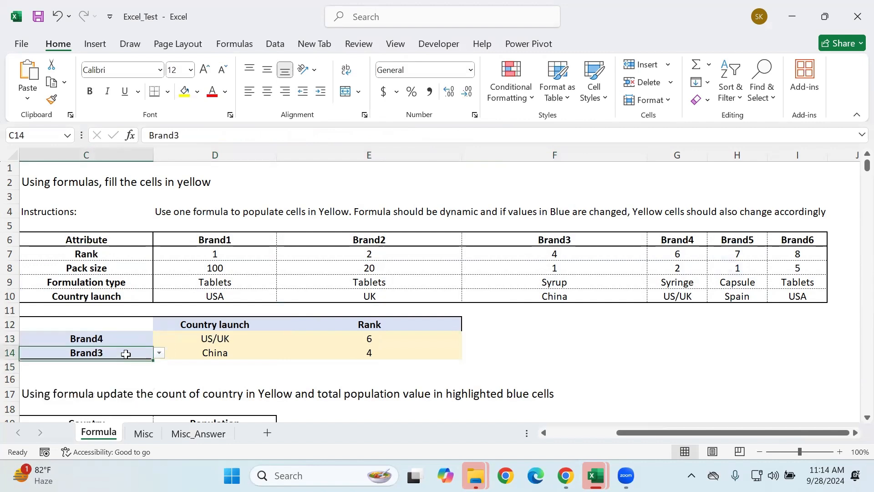
- Change the blue header cell D12 to Pack size and E12 to Formulation type to test the yellow formulas
click(207, 327)
click(283, 325)
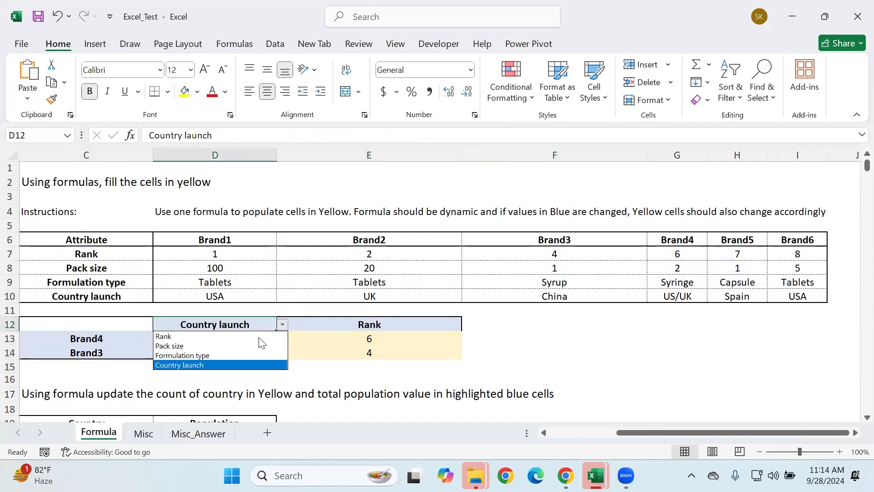
click(215, 346)
click(400, 326)
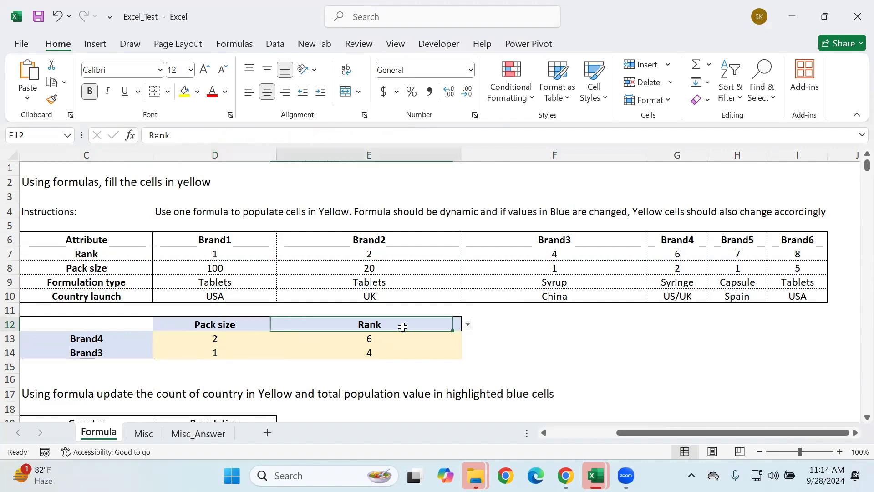
click(467, 325)
click(357, 356)
click(610, 382)
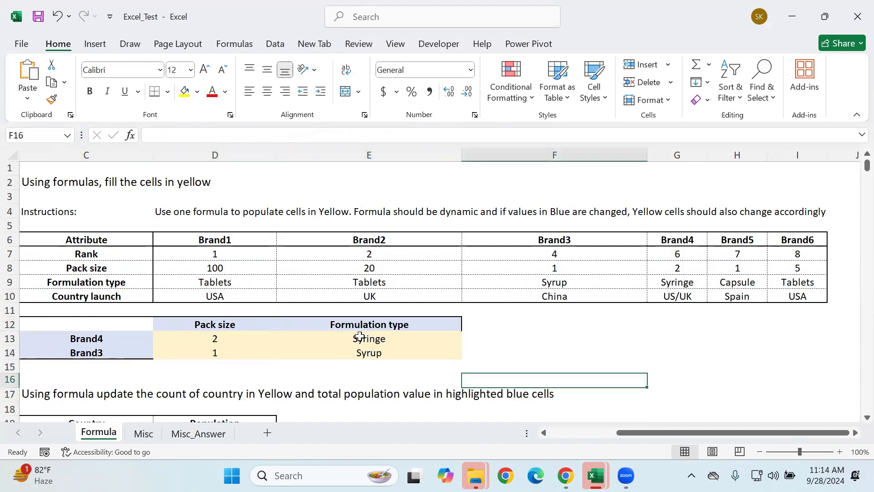
- Look over the Exercise 2 instructions and tables, and inspect the Exercise 1 formula in D14
scroll(212, 346, down, 2)
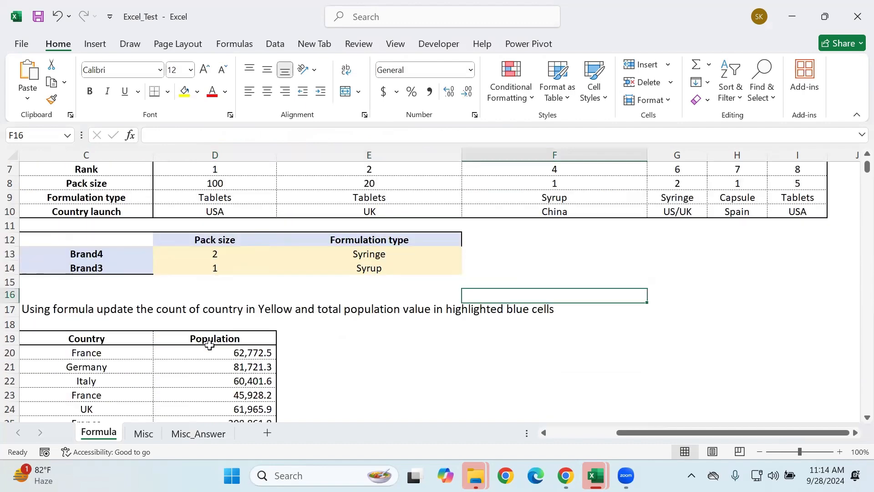
scroll(212, 346, down, 4)
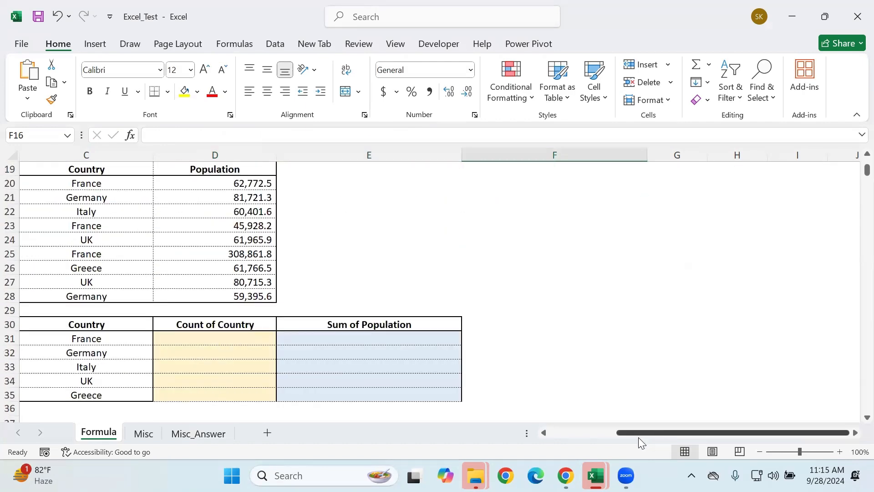
scroll(480, 385, left, 1)
scroll(405, 352, up, 2)
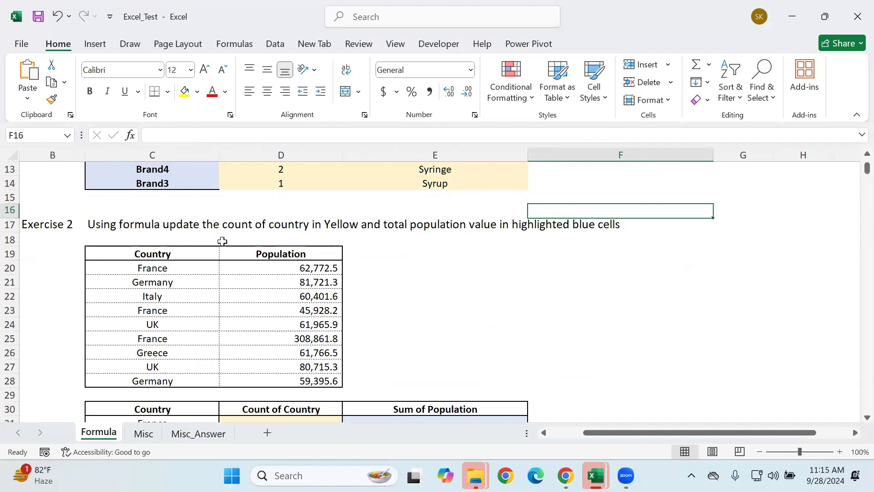
scroll(222, 242, up, 4)
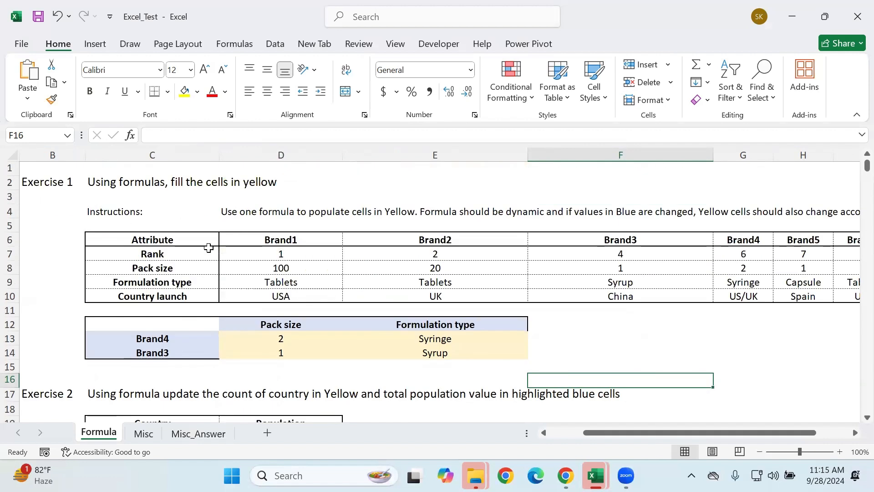
scroll(268, 269, down, 1)
click(273, 312)
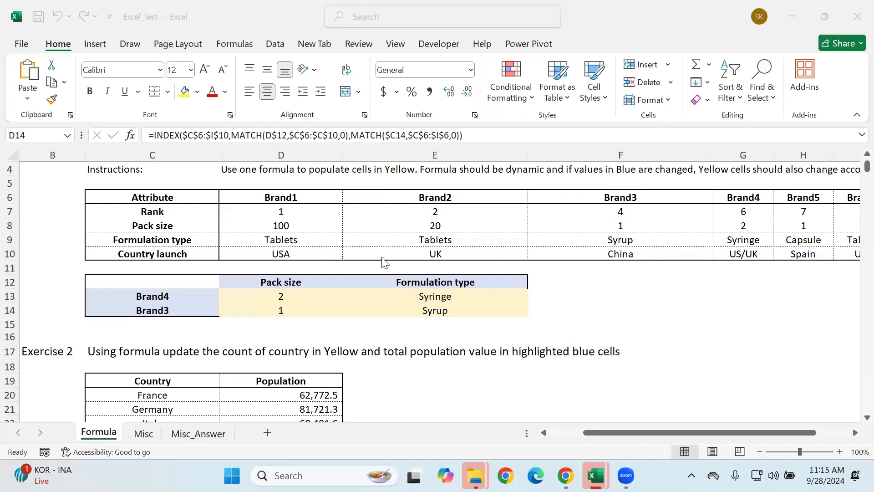
- Insert an empty row above Pack size to test the yellow cells' formulas, undo the insertion and recheck the cells
click(285, 225)
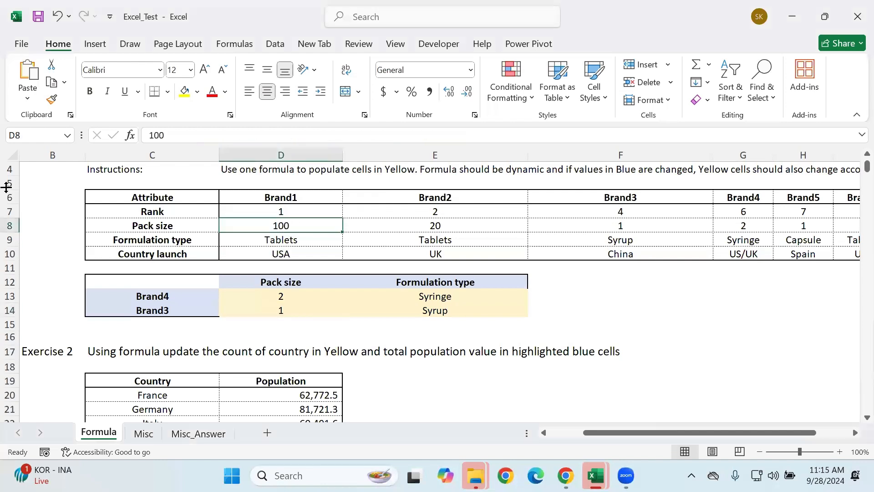
click(9, 225)
right_click(10, 226)
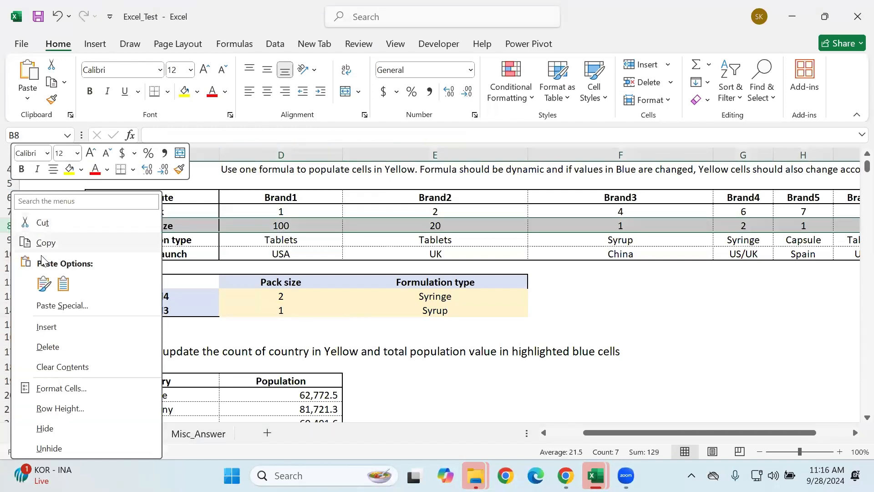
click(41, 336)
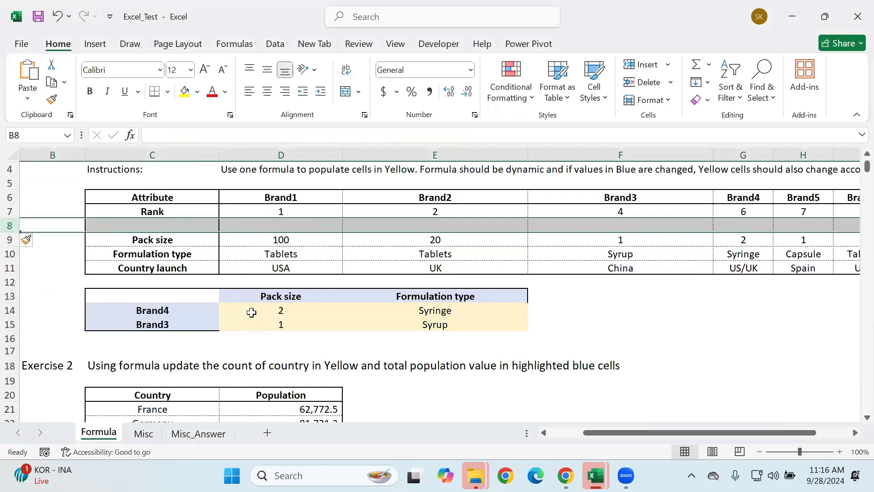
drag(250, 310, 450, 322)
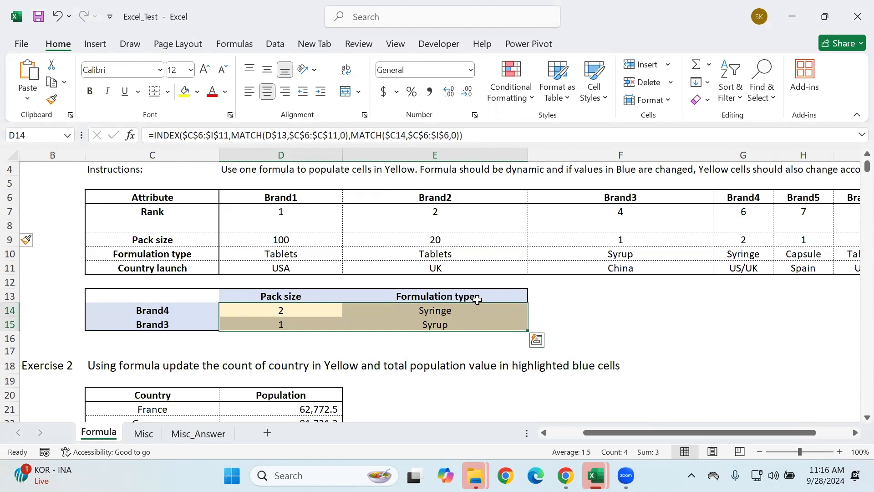
key(ctrl+z)
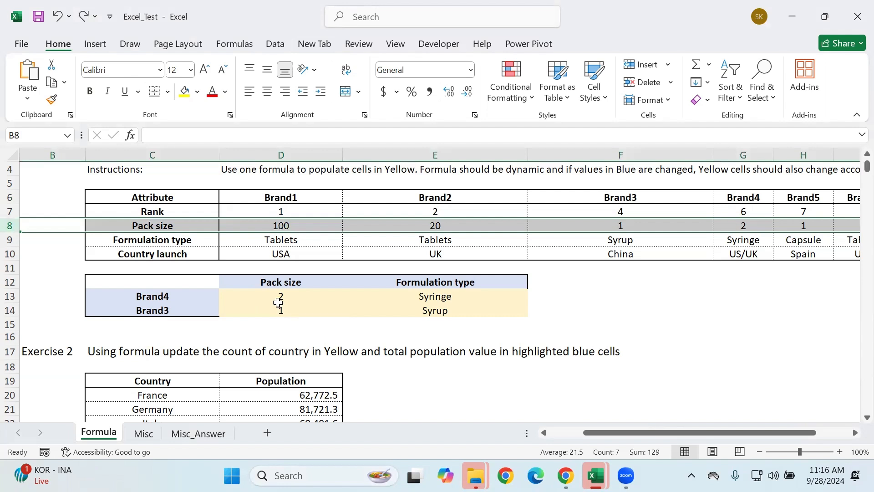
drag(279, 298, 420, 320)
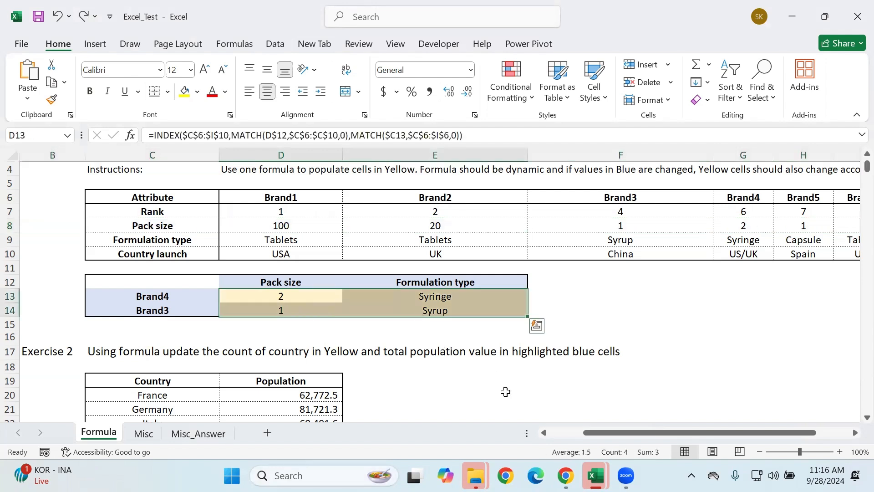
click(538, 395)
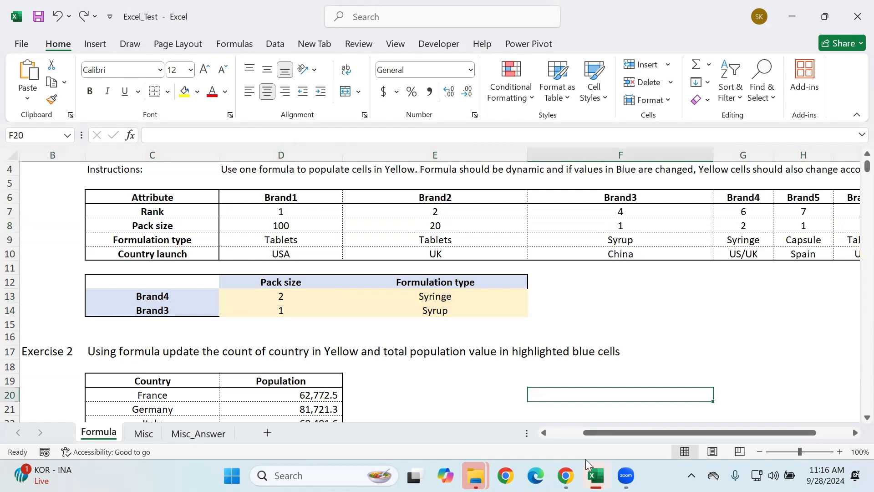
- Switch to the IndexMatch workbook and clear the Product_Name and Product_retail_price columns from row 2 down on the Home sheet
mouse_move(592, 474)
click(579, 405)
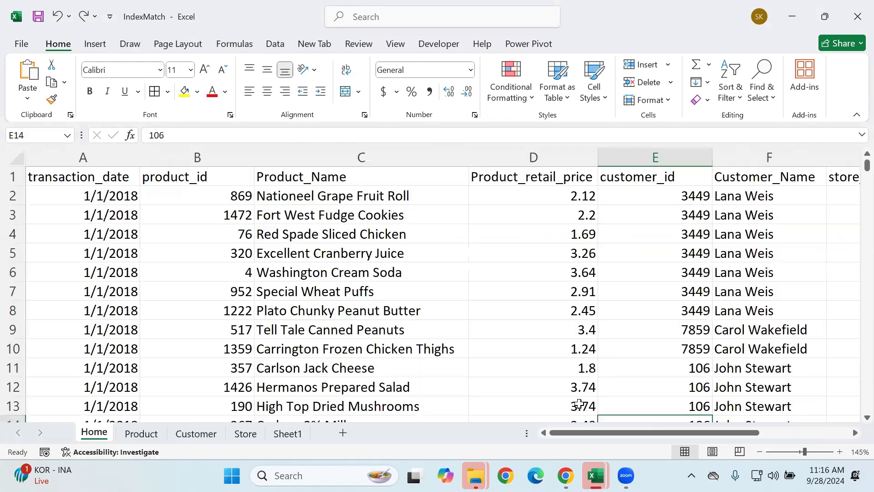
click(300, 197)
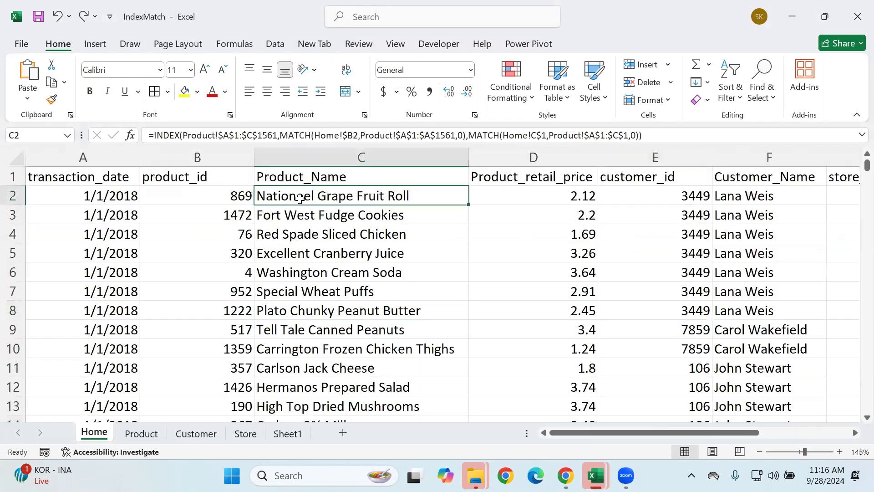
key(shift+Right)
key(shift+Right)
key(shift+Right)
key(shift+Right)
key(shift+Left)
key(shift+Left)
key(shift+Left)
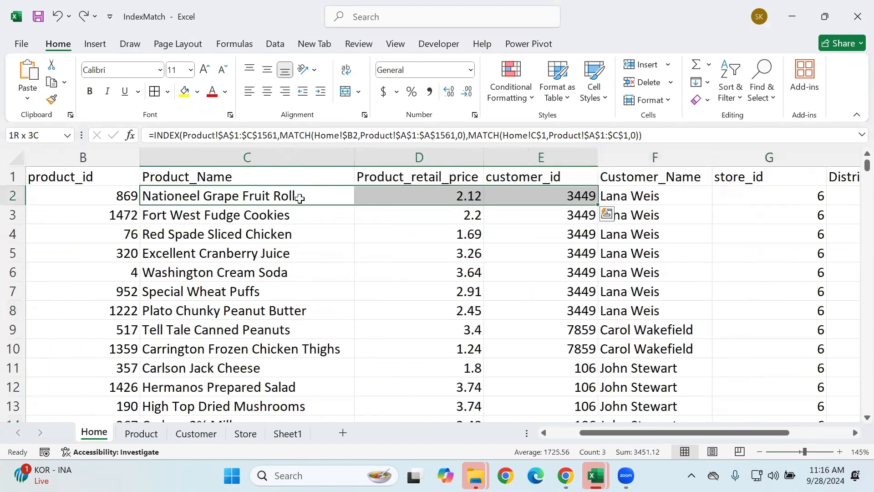
key(ctrl+shift+Down)
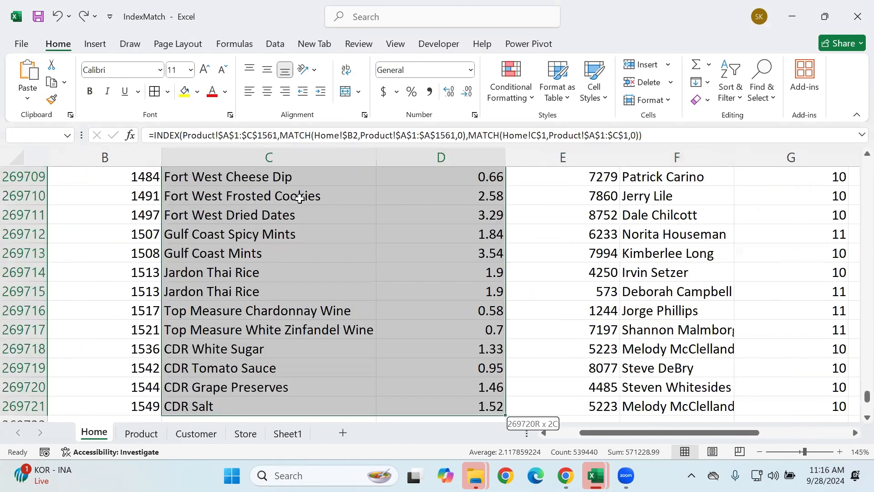
key(ctrl+BackSpace)
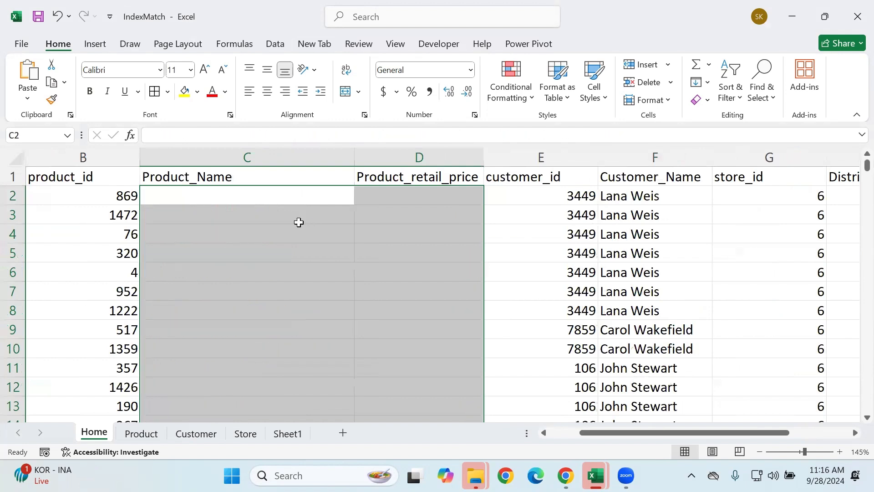
click(299, 221)
key(Up)
- Start a VLOOKUP formula in C2 with the product_id cell $B2 as lookup value, locking only the column
drag(629, 434, 592, 438)
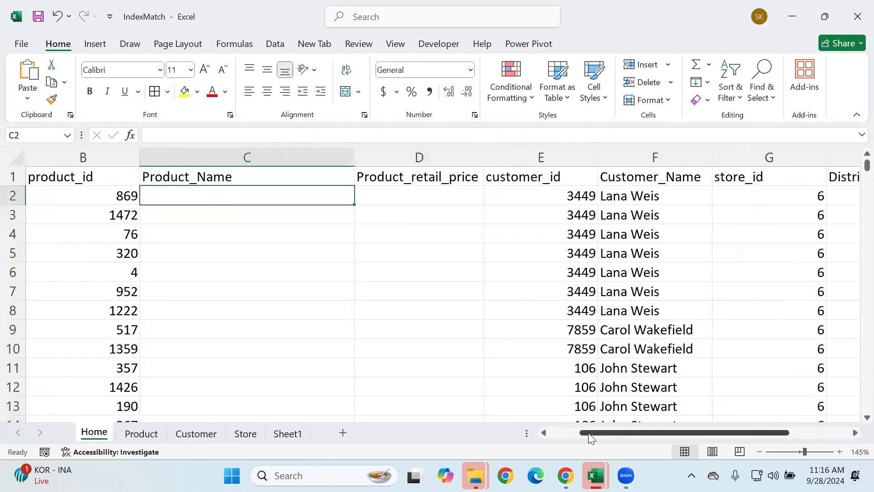
text(=vl)
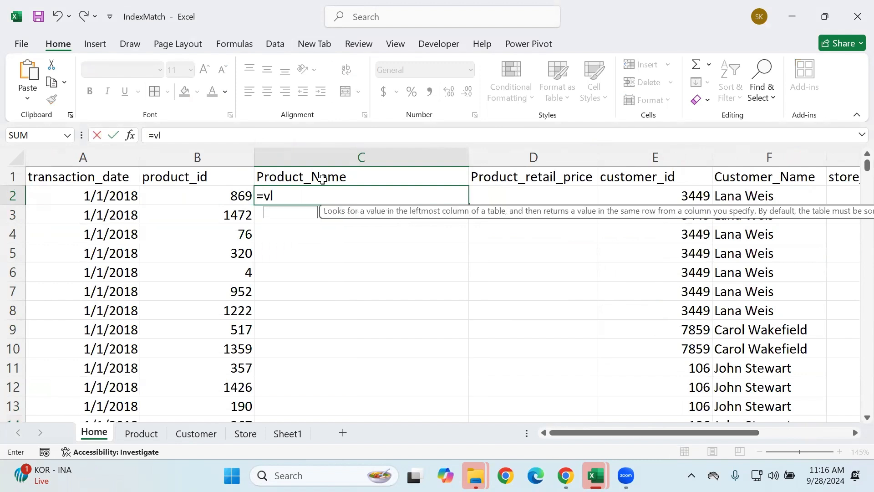
key(Tab)
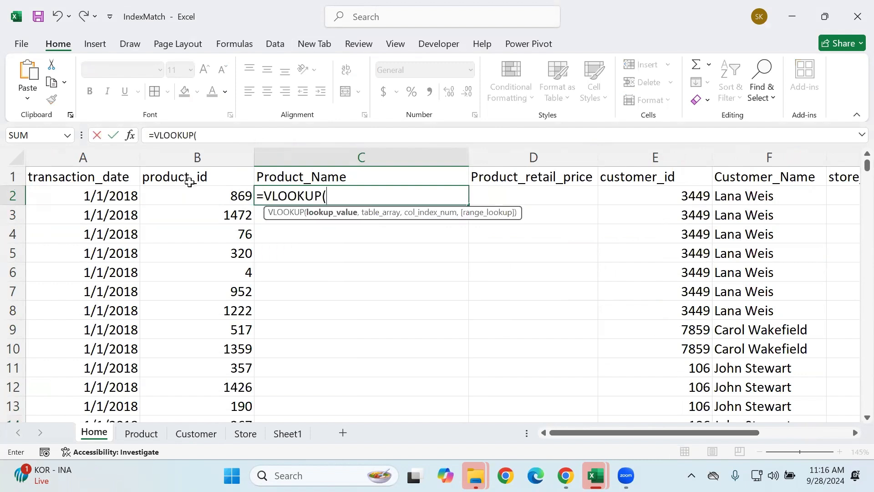
click(207, 196)
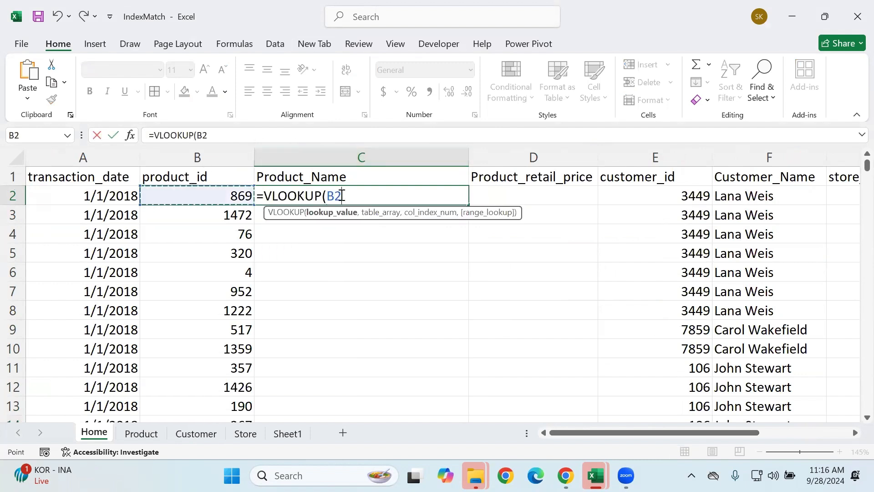
drag(342, 195, 330, 196)
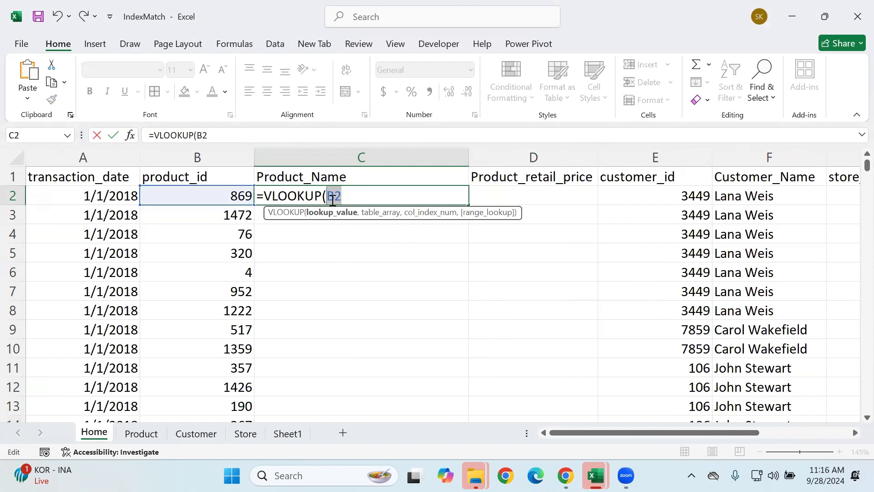
key(F4)
click(389, 192)
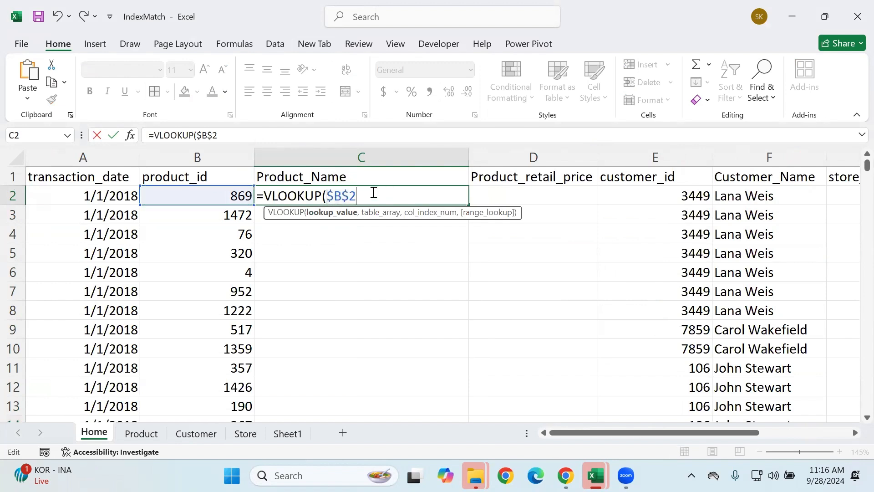
key(Left)
key(BackSpace)
text(,)
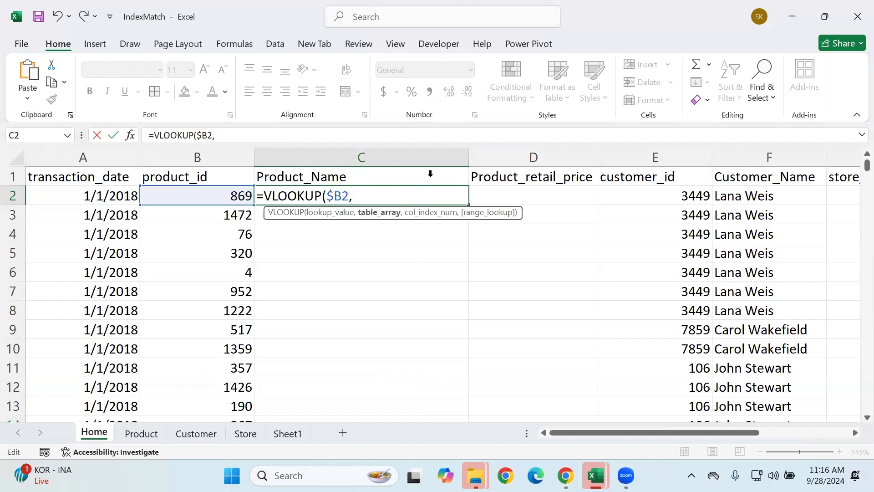
- Give the VLOOKUP the whole Product sheet table as its absolute table array, Product!$A$1:$C$1561
click(140, 434)
click(67, 176)
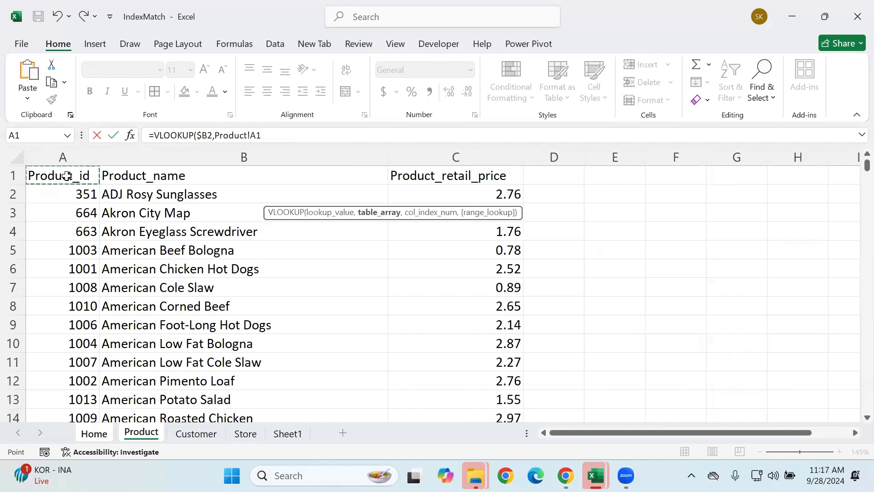
key(ctrl+shift+Right)
key(ctrl+shift+Down)
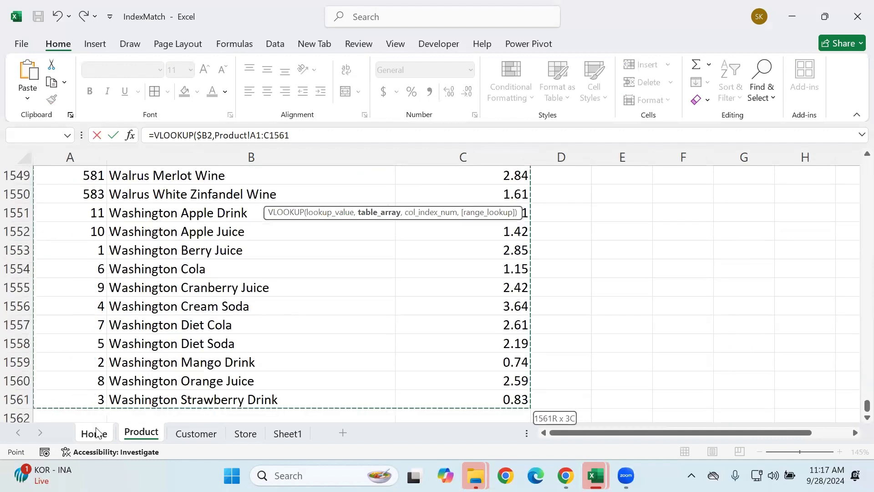
drag(290, 135, 214, 132)
key(F4)
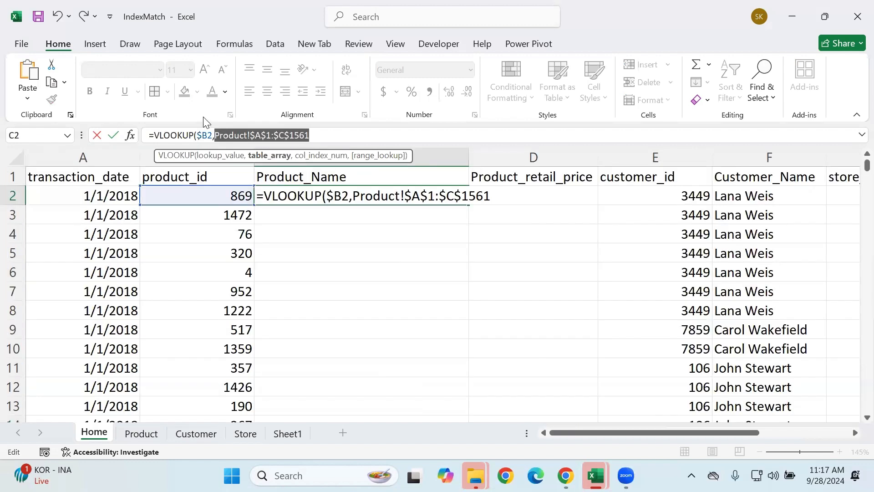
- Nest a MATCH function as the column index number of the VLOOKUP formula in C2
click(337, 136)
text(,.)
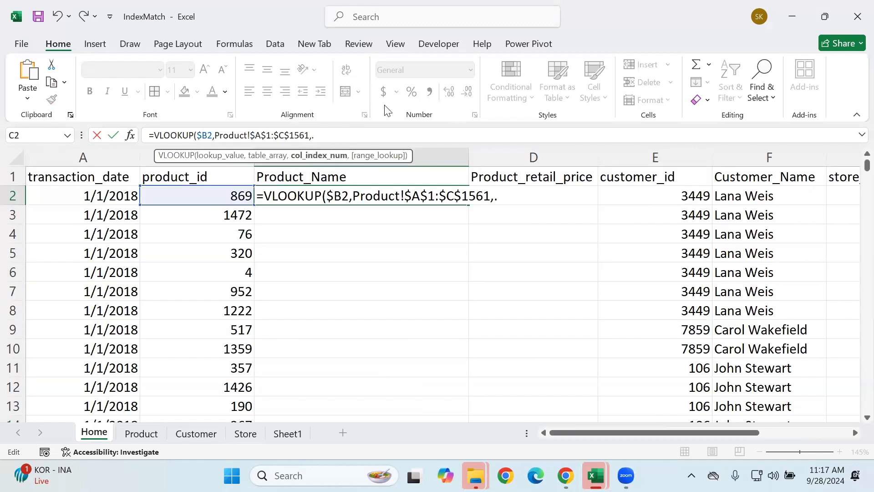
text(\)
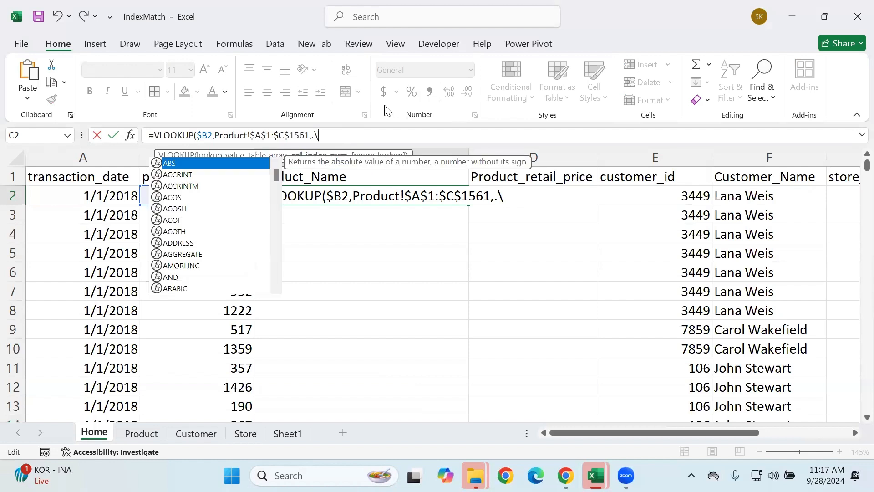
key(BackSpace)
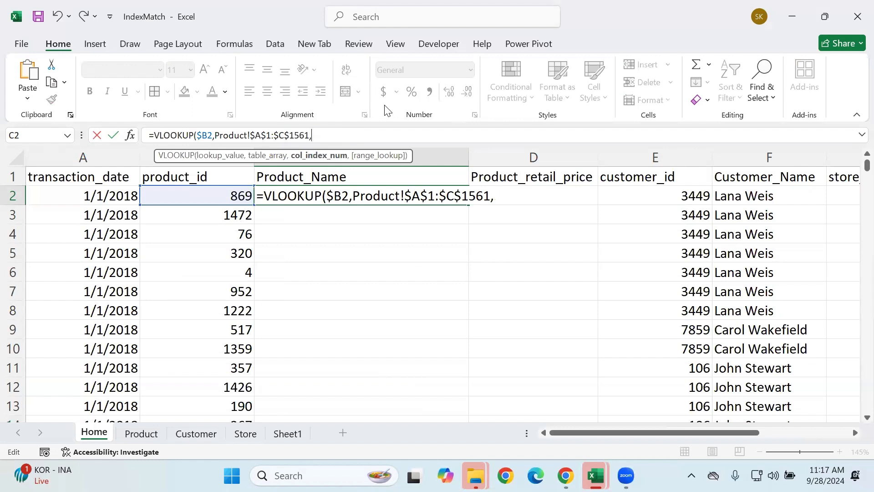
text(ma)
key(Tab)
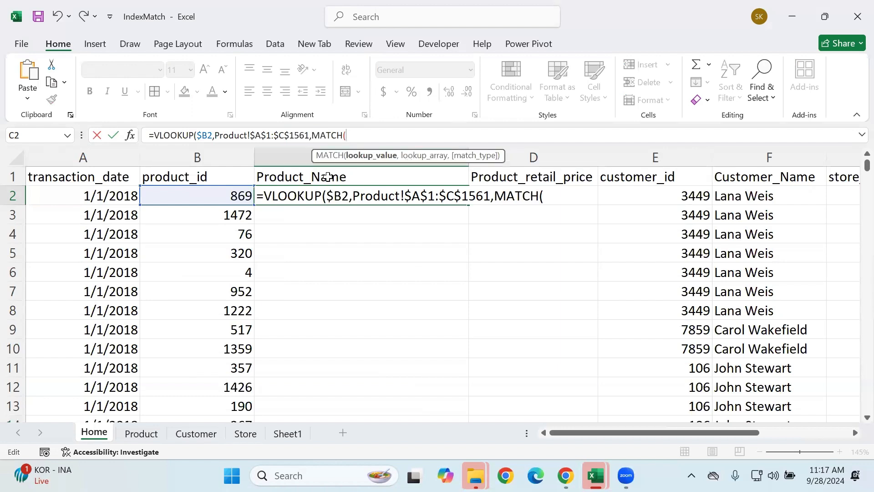
- Use the Product_Name header on the Home sheet as MATCH lookup value, locking only its row as Home!C$1
click(283, 177)
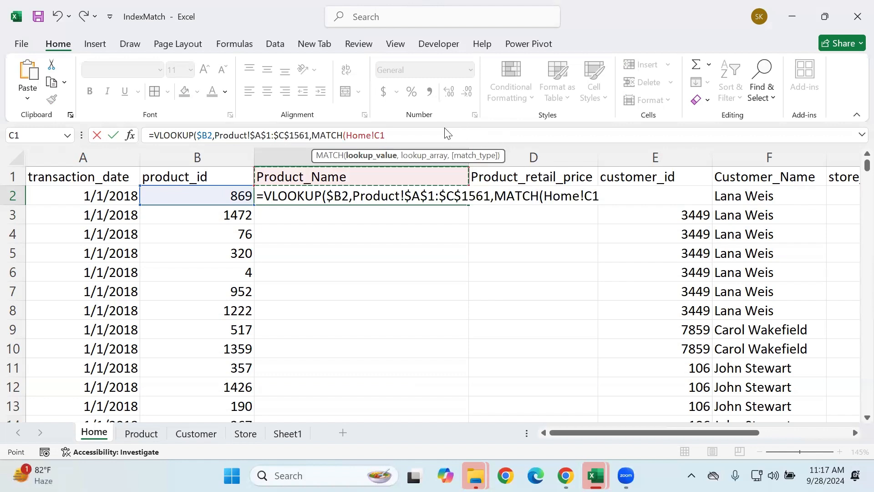
drag(385, 136, 352, 140)
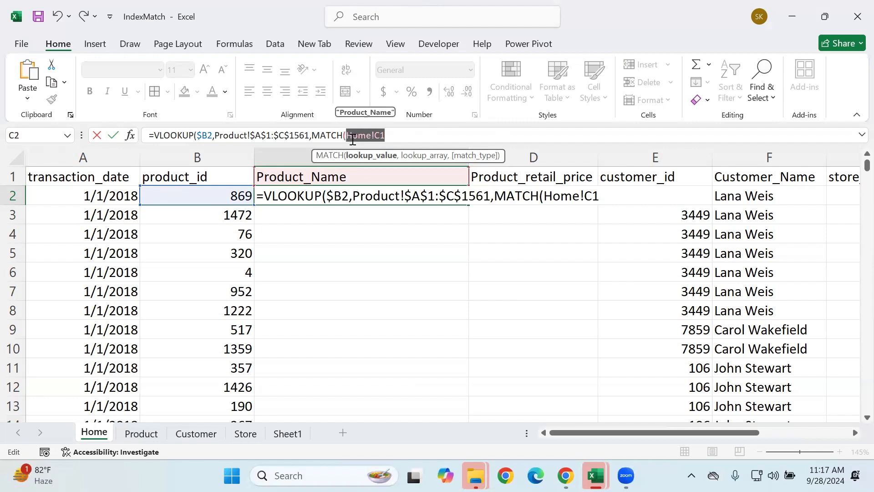
key(F4)
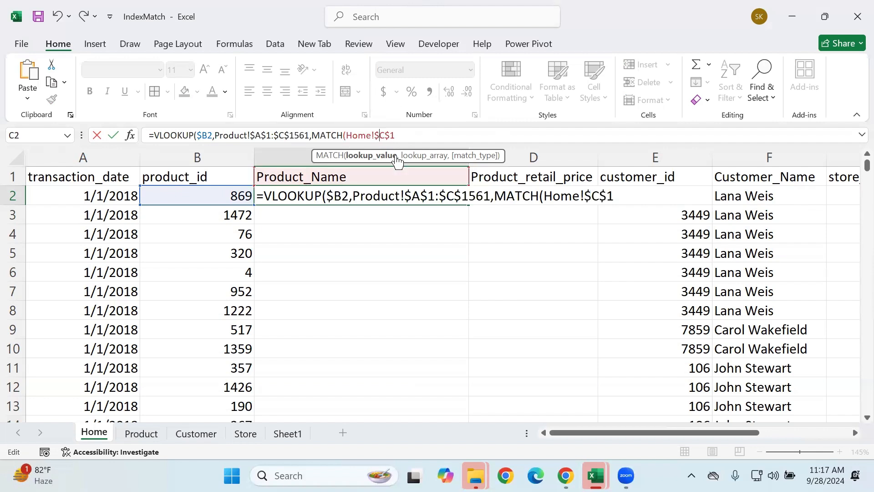
key(F4)
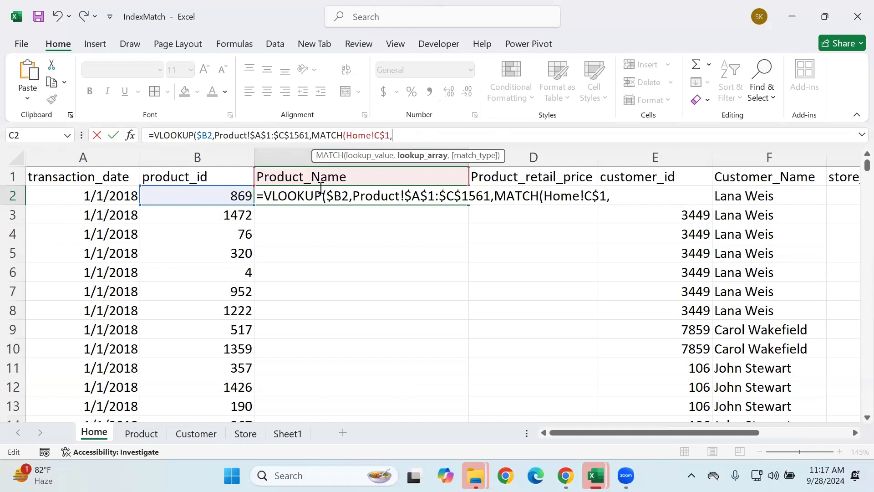
- Set the MATCH lookup array to the Product sheet's header row as the absolute range Product!$A$1:$C$1
click(139, 435)
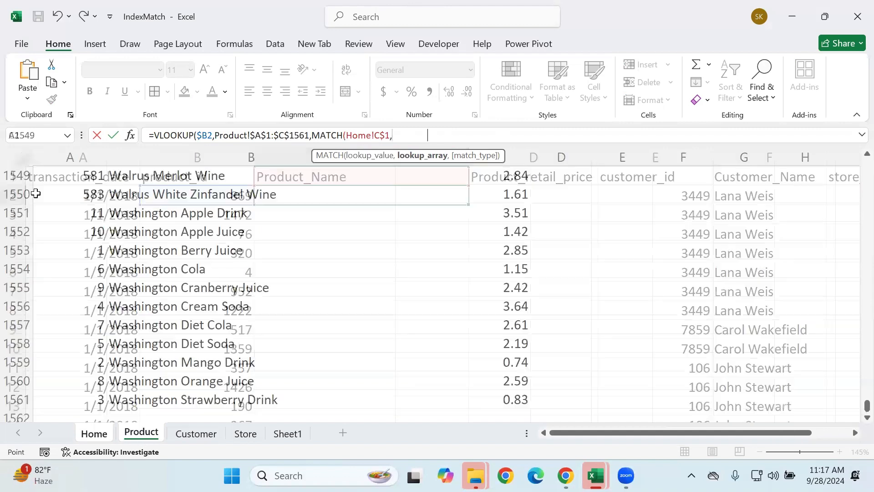
click(55, 182)
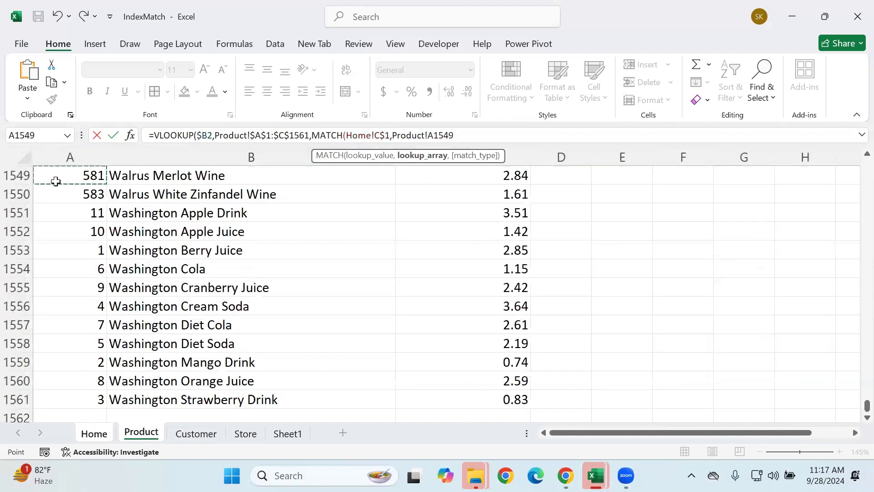
key(ctrl+Up)
key(ctrl+shift+Right)
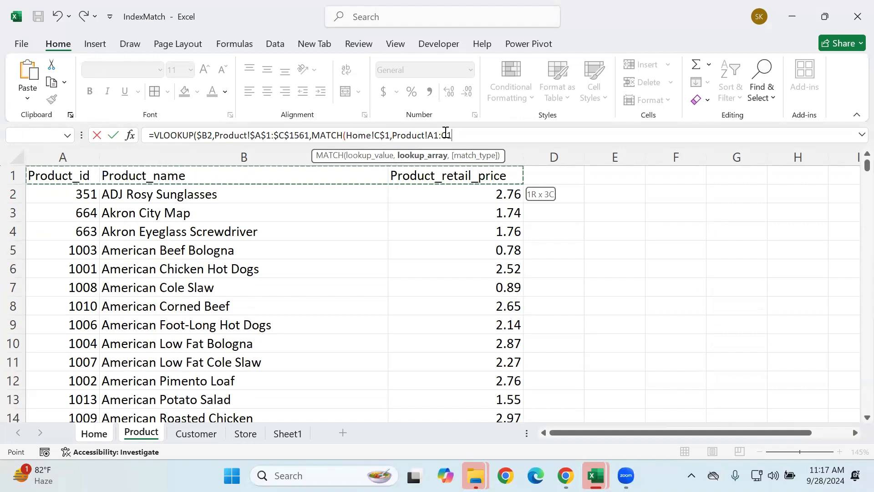
drag(462, 134, 388, 144)
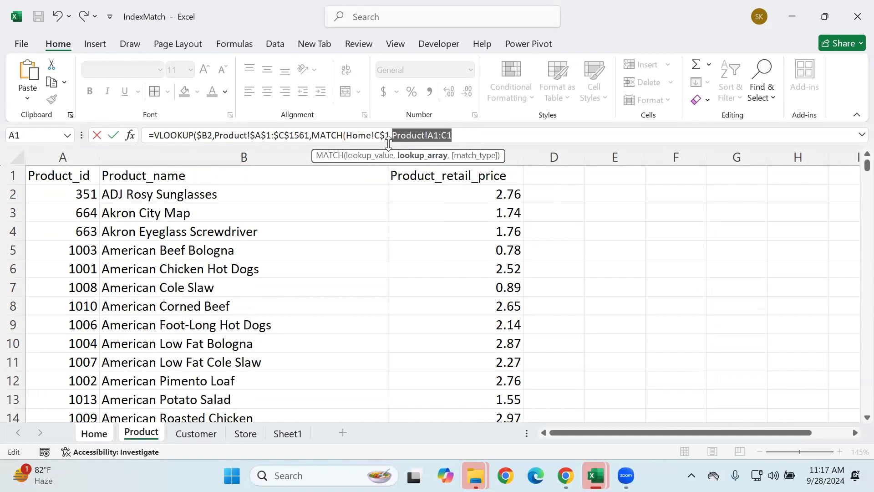
key(F4)
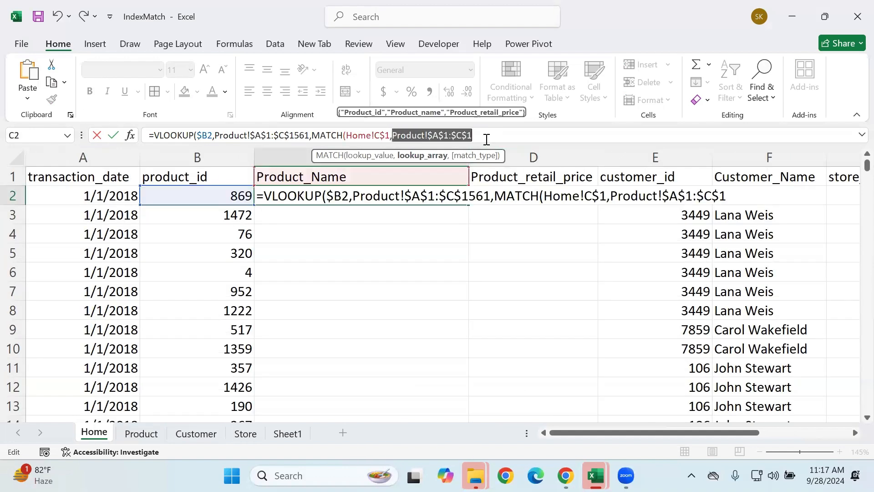
- Complete the formula with match type 0 for MATCH and FALSE for an exact VLOOKUP match, and enter it
click(491, 140)
text(,)
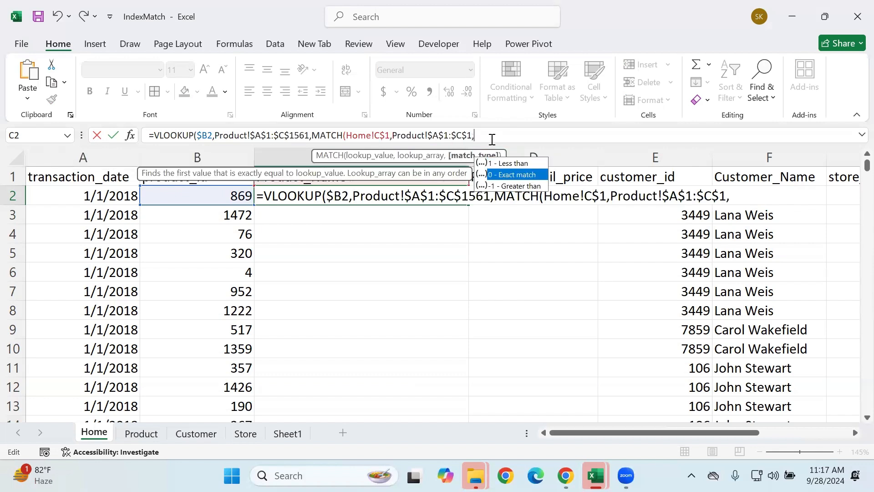
text(0))
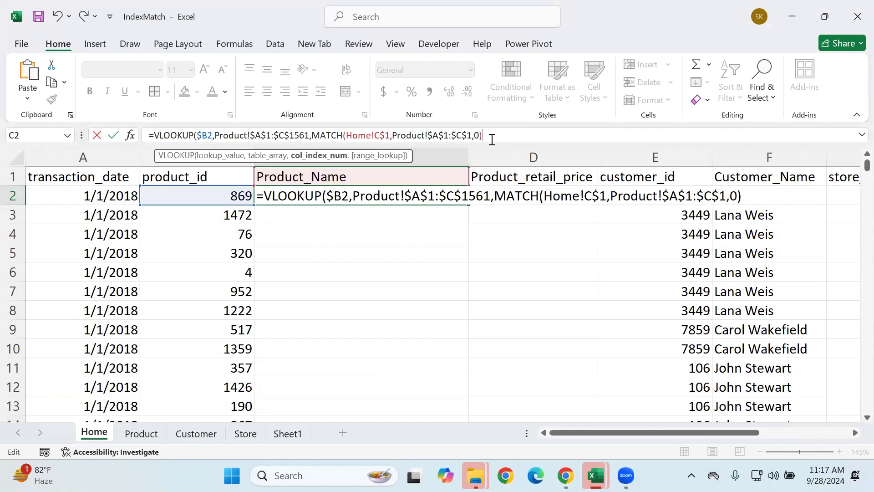
text(,)
key(Down)
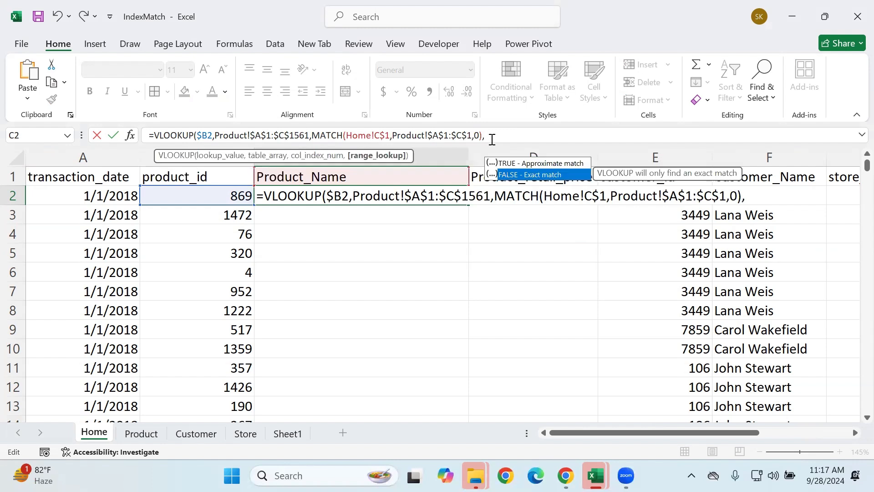
key(Tab)
key(Return)
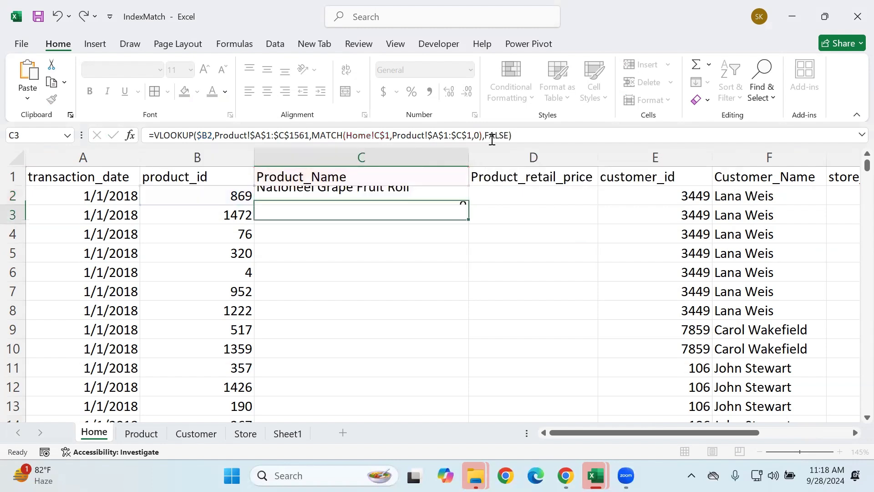
- Copy the C2 formula across to Product_retail_price in D2 and fill both columns down to the last row
click(413, 197)
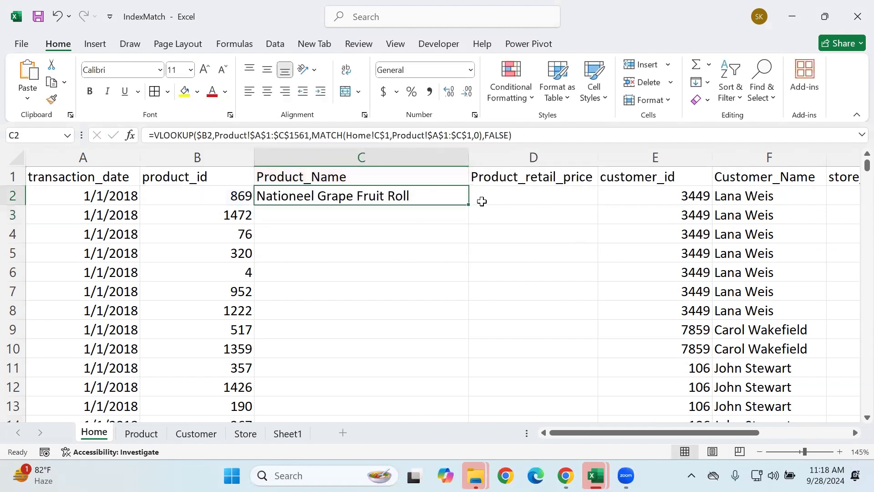
drag(468, 205, 542, 214)
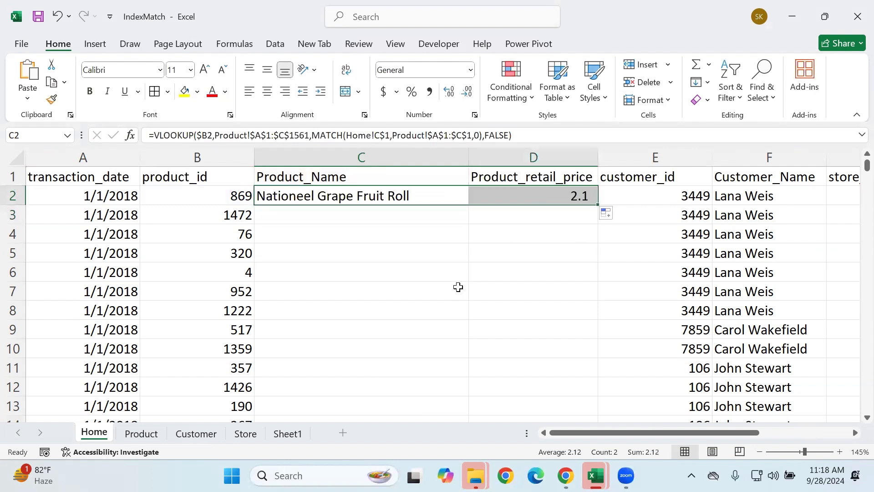
double_click(598, 205)
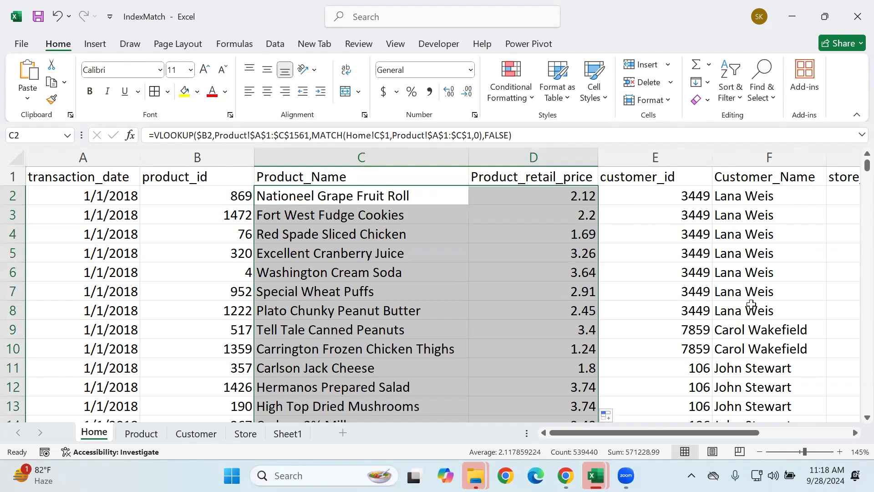
- Review the complete VLOOKUP and MATCH formula in C2
click(397, 201)
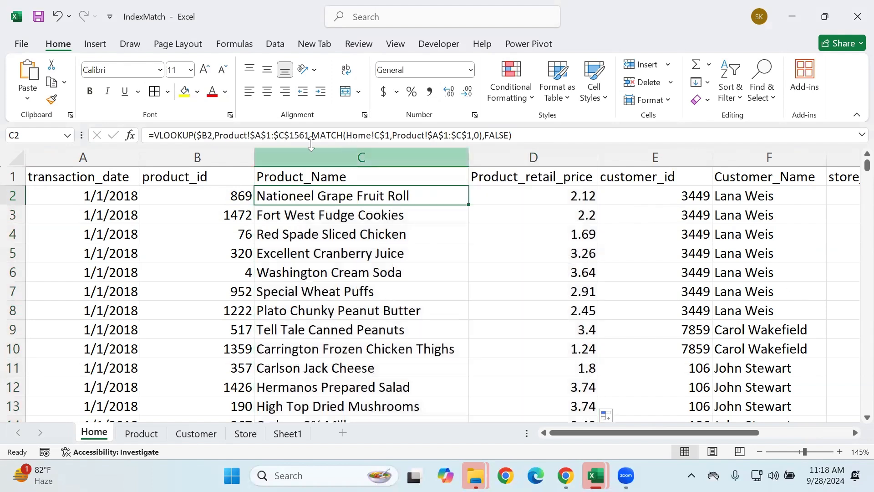
drag(519, 135, 121, 138)
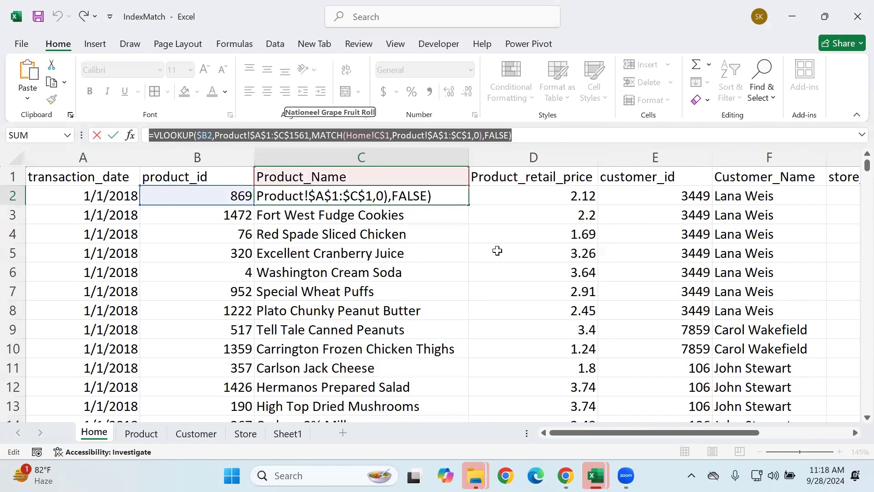
key(Return)
- Insert an empty column before Product_name on the Product sheet to test the dynamic column lookup
click(148, 435)
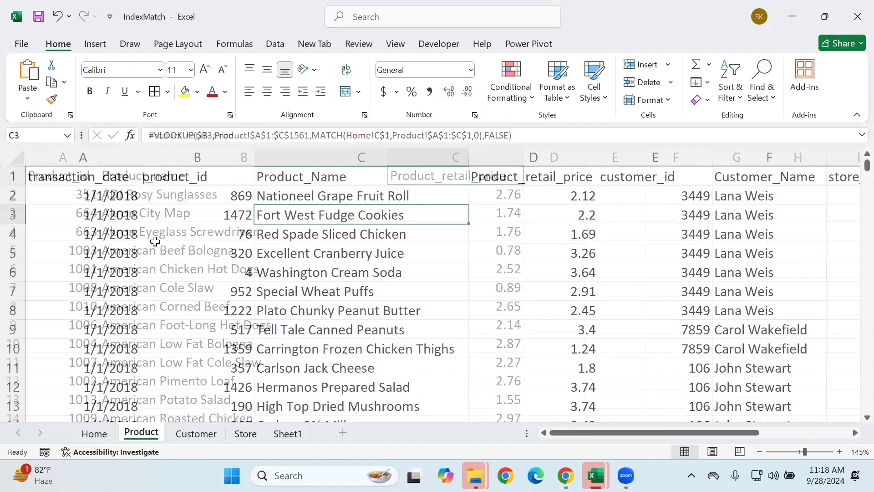
click(176, 180)
right_click(175, 182)
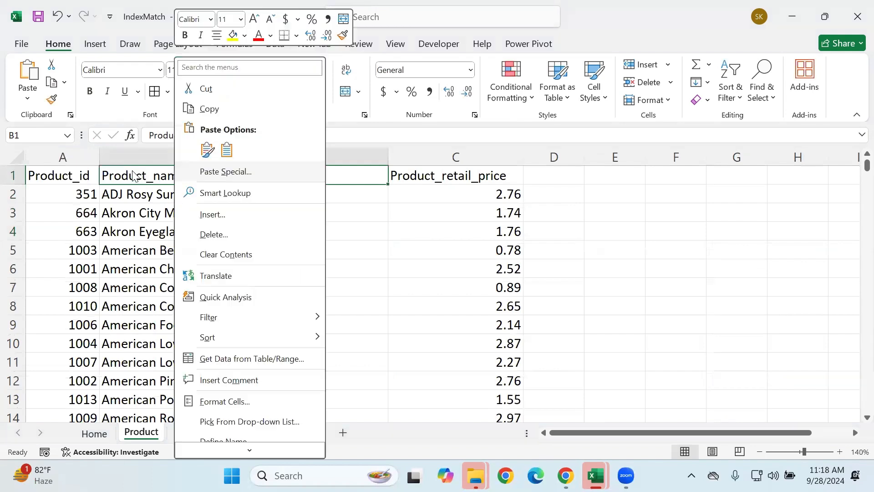
click(126, 161)
right_click(126, 160)
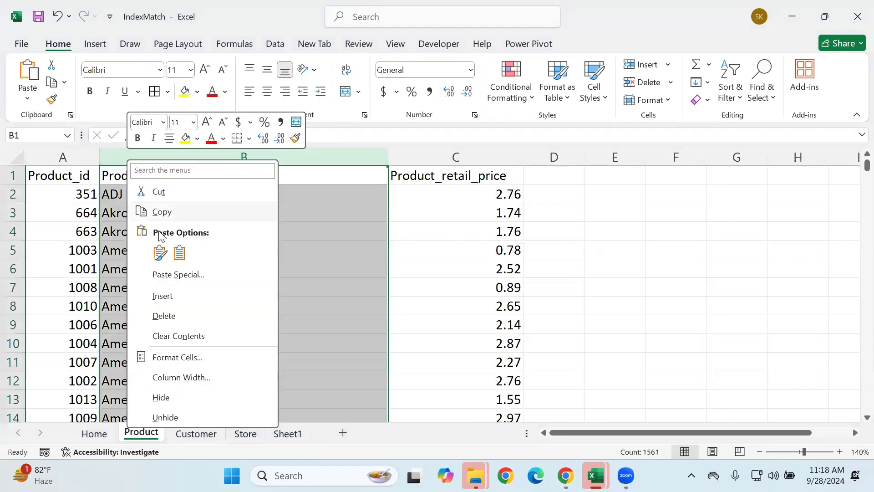
click(167, 297)
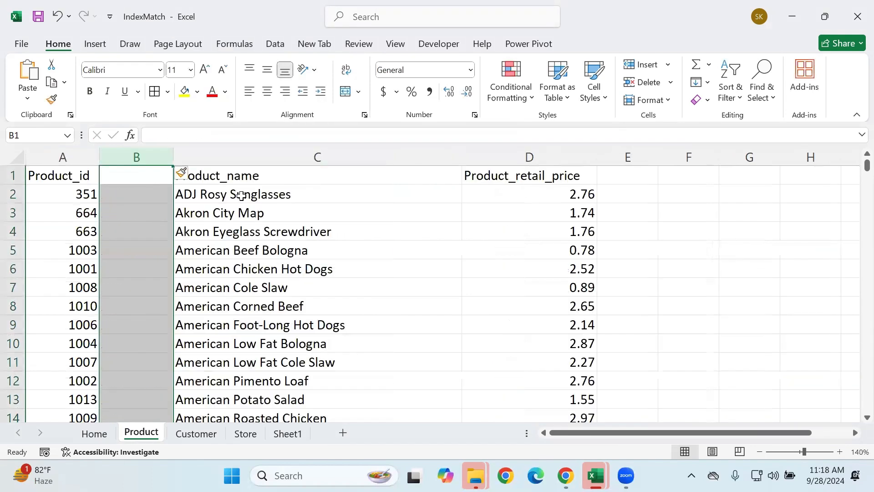
click(243, 195)
click(133, 180)
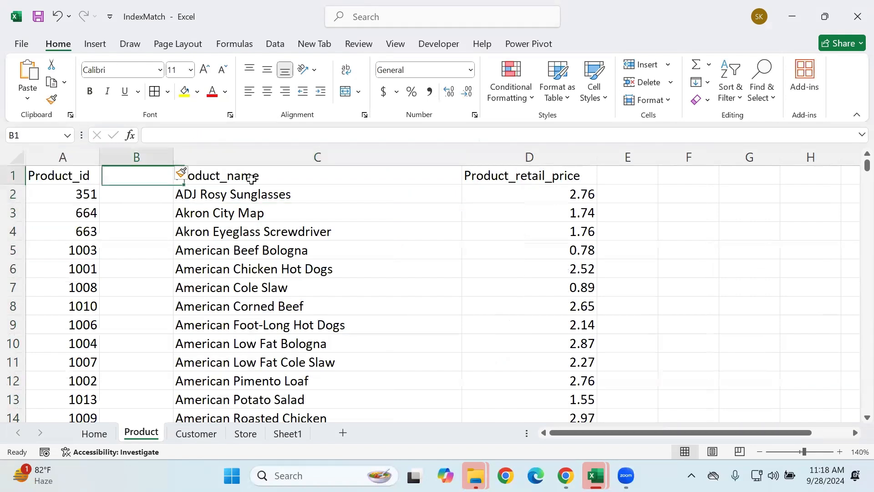
click(252, 177)
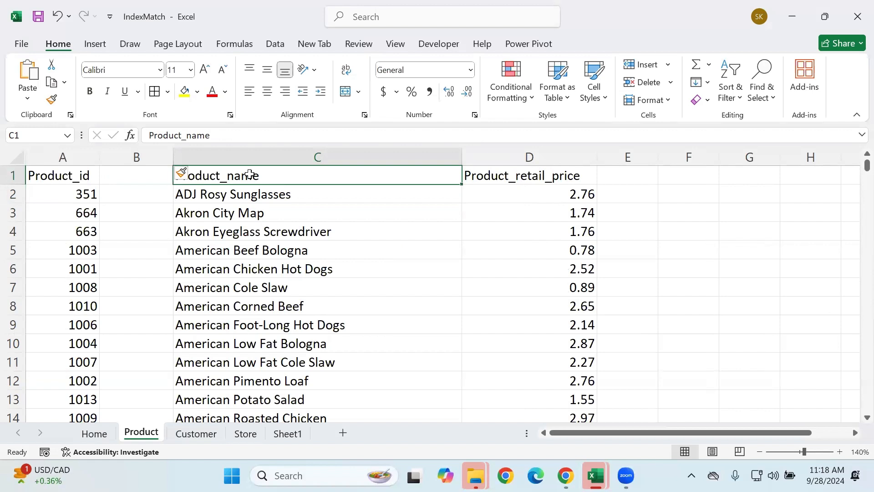
- Check the MATCH part of the C3 formula on the Home sheet against the Product sheet's column layout
click(104, 437)
drag(484, 135, 314, 133)
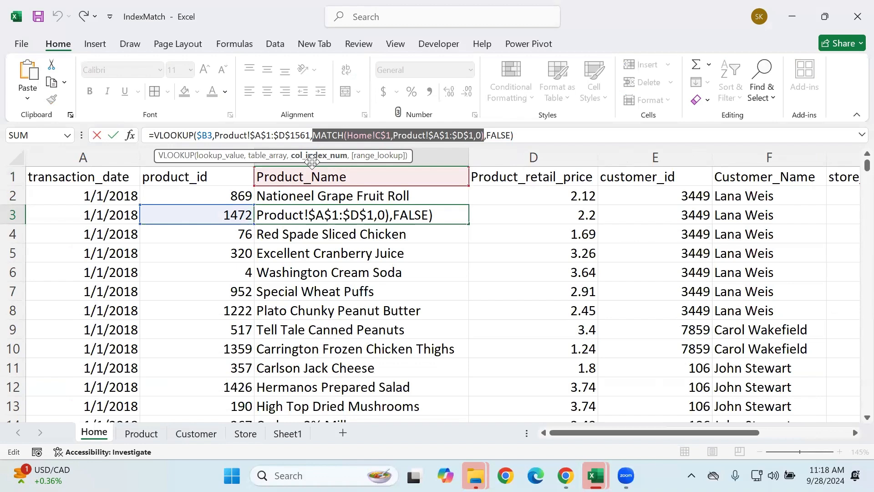
key(Return)
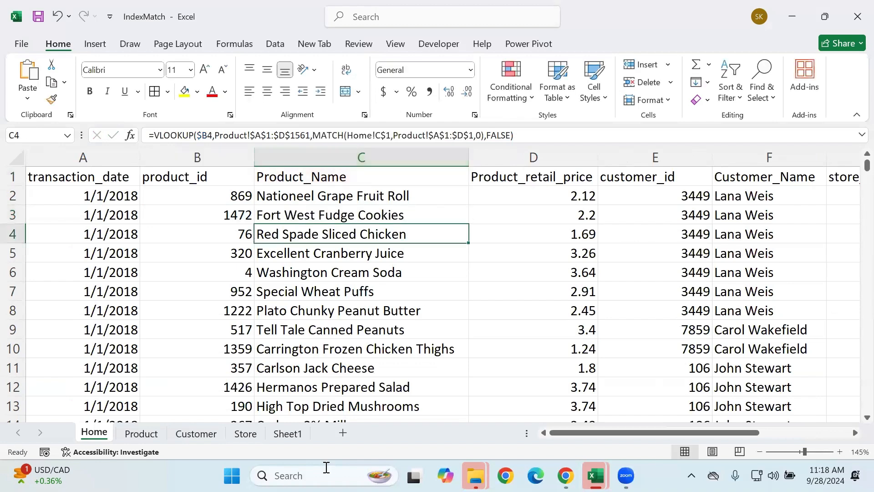
click(136, 435)
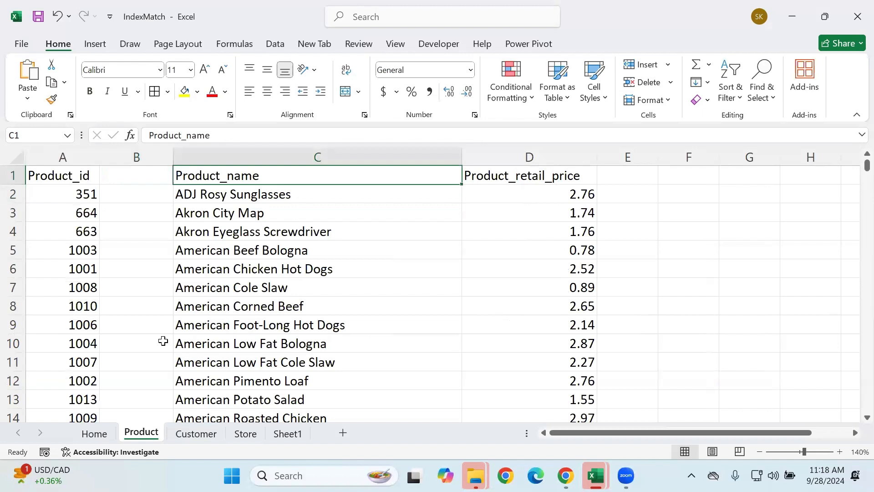
key(ctrl+Page_Up)
click(201, 291)
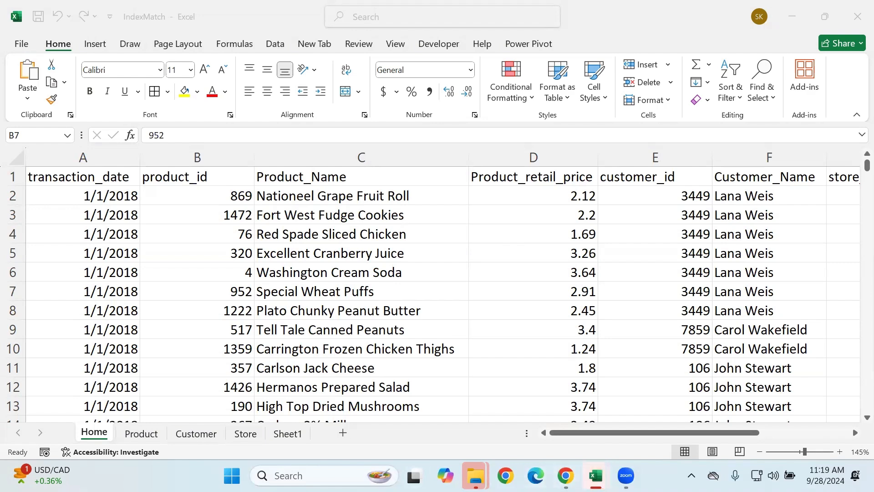
- Switch to the Question_Paper workbook and examine sheet Q9's horizontal company table and the yellow cells to fill
mouse_move(595, 475)
click(381, 409)
click(174, 297)
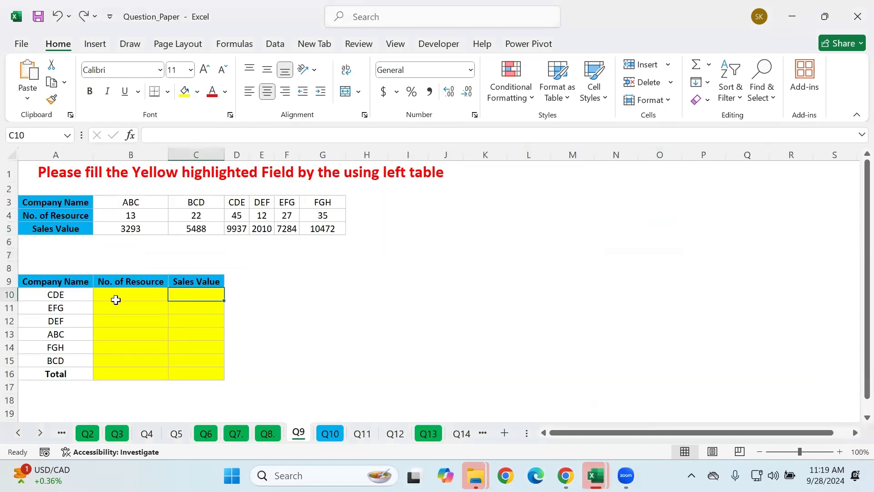
click(121, 300)
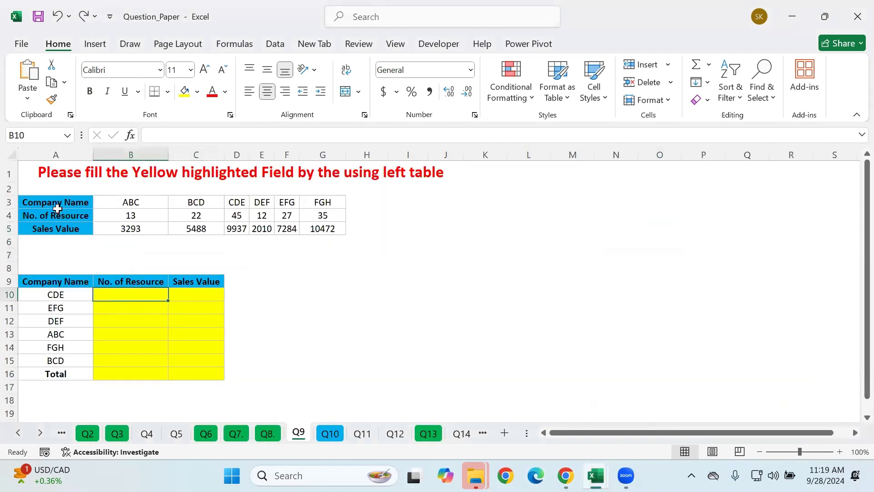
drag(55, 204, 300, 235)
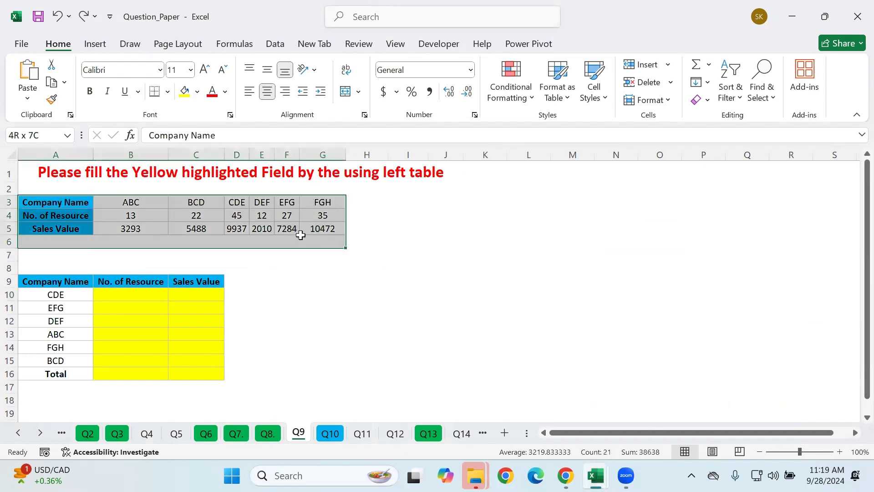
- Start an HLOOKUP formula in B10 with $A10 as the lookup value, locking only its column
click(78, 214)
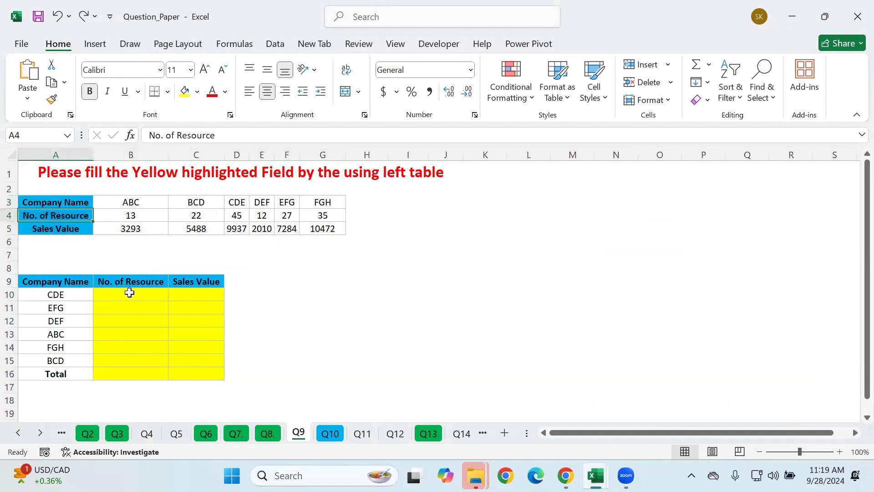
click(129, 293)
text(=hl)
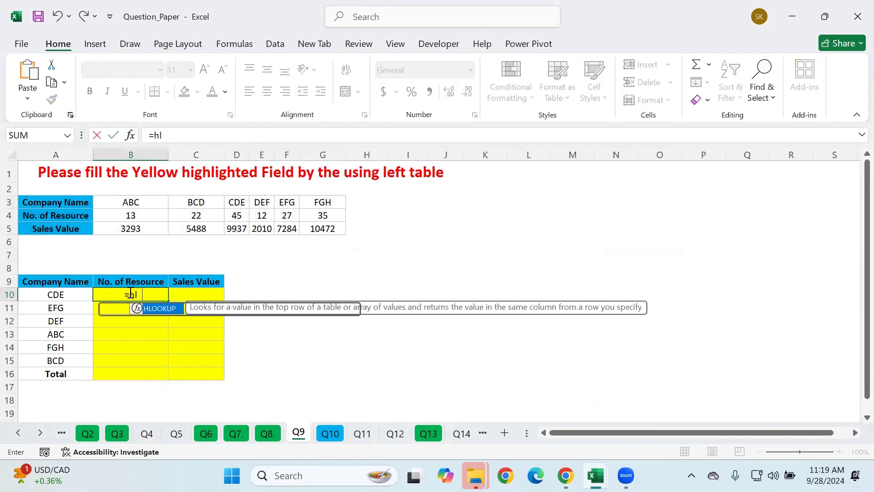
key(Tab)
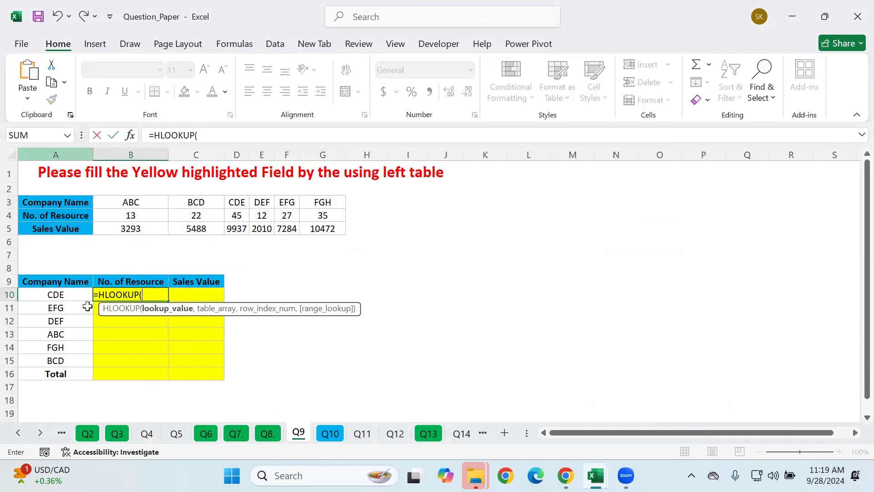
click(40, 301)
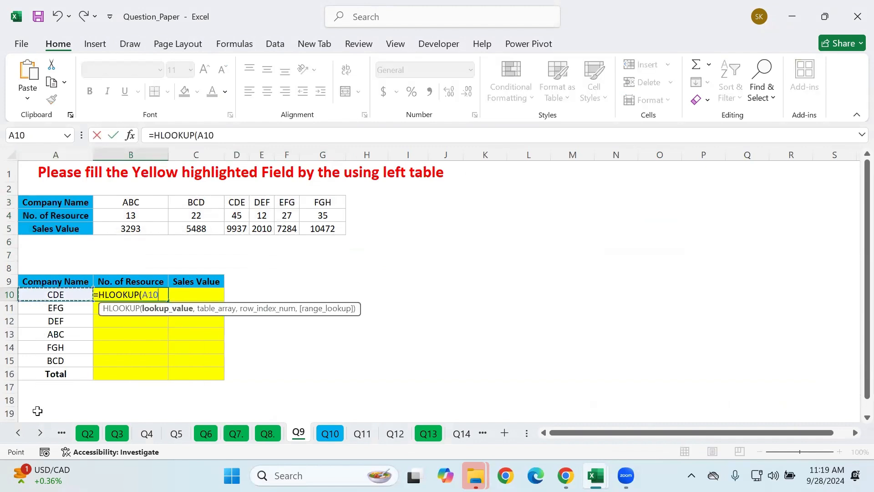
drag(215, 135, 197, 136)
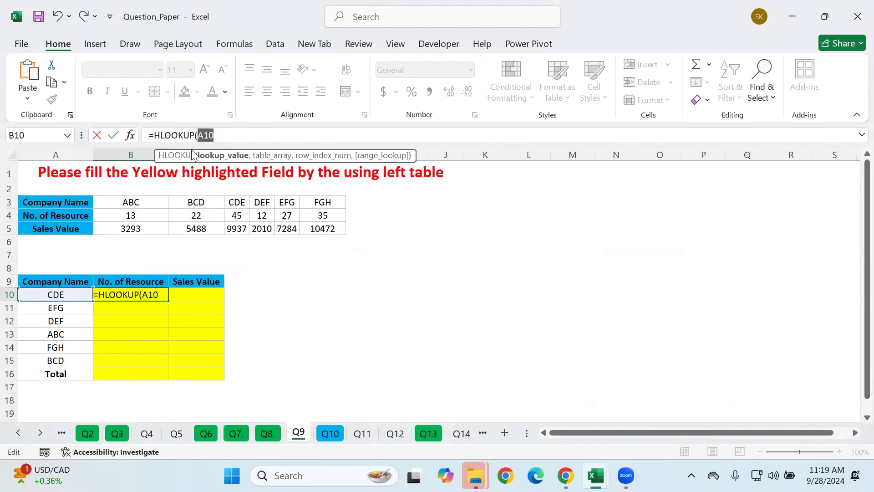
key(F4)
click(212, 135)
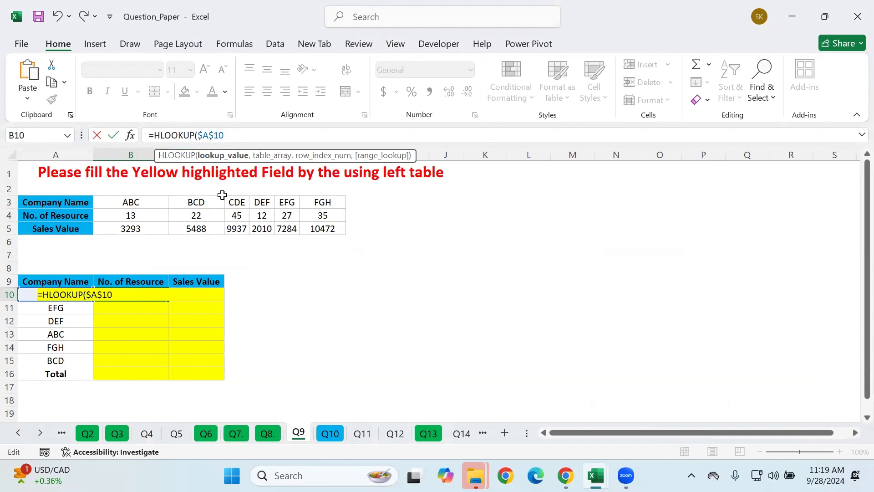
key(BackSpace)
text(,)
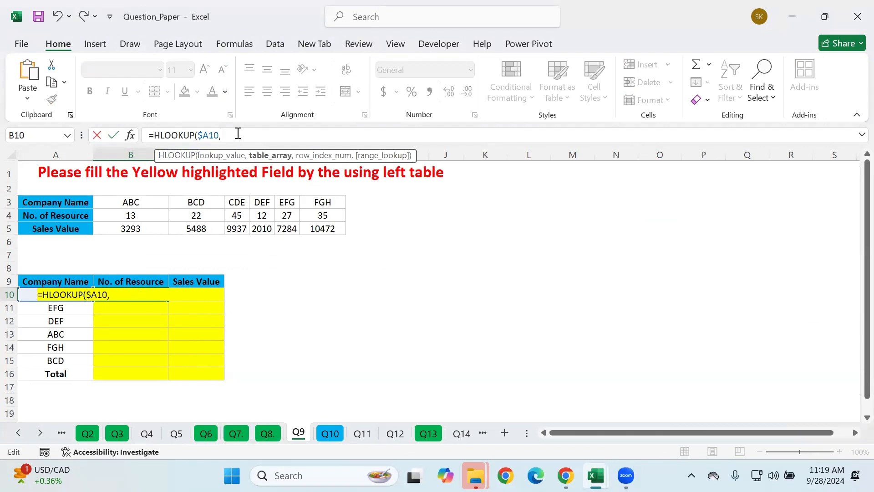
- Set the HLOOKUP table array to the horizontal company table as the absolute range $A$3:$G$5
click(86, 202)
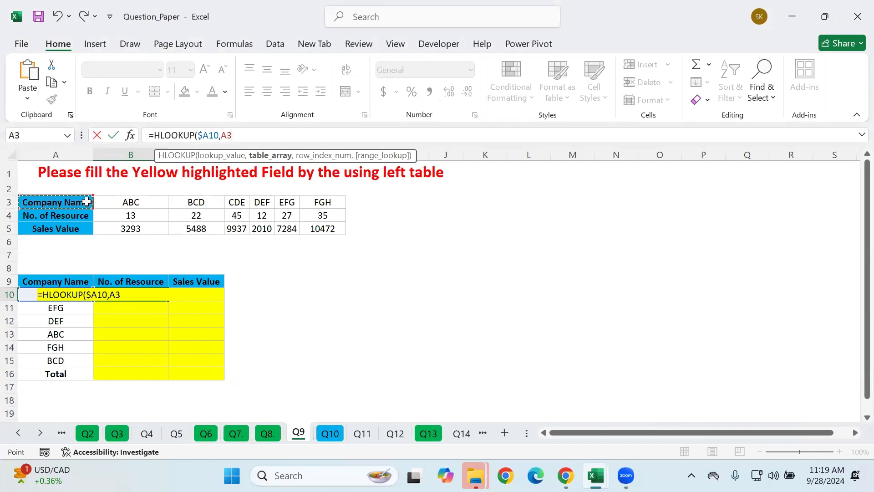
key(ctrl+shift+Right)
key(ctrl+shift+Down)
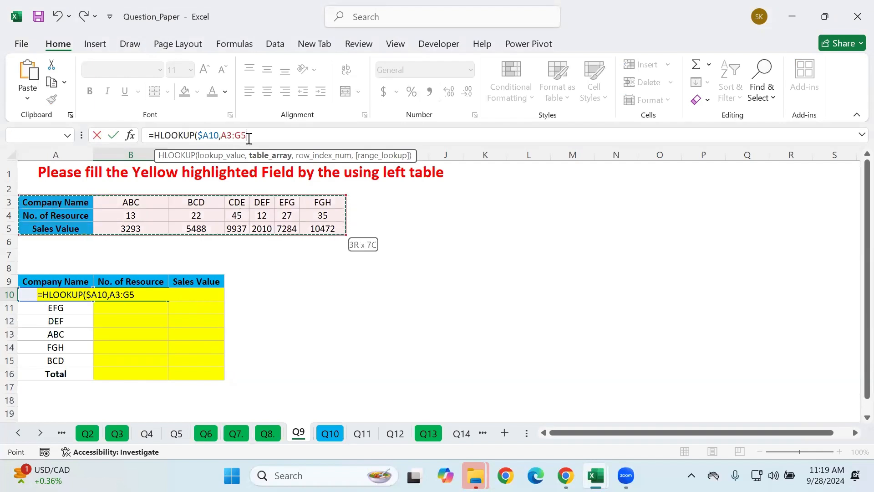
drag(246, 135, 221, 135)
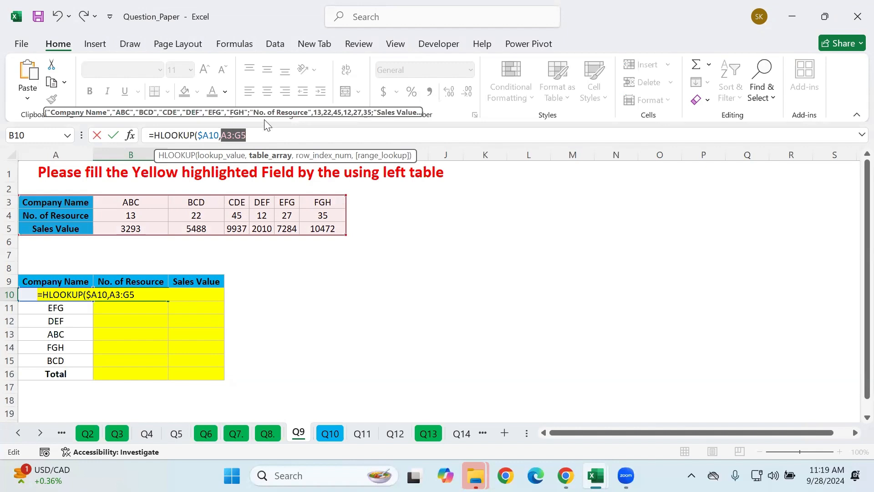
key(F4)
click(343, 128)
text(,)
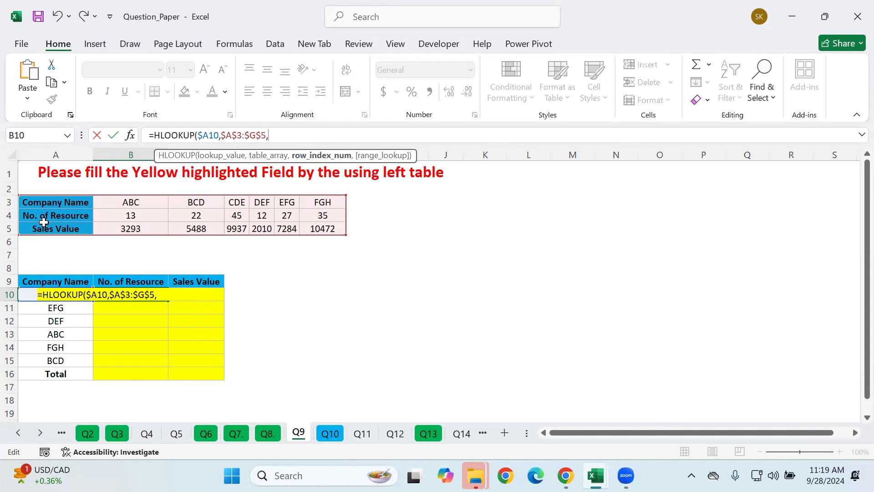
- Nest a MATCH function as the row index, with the row-locked header B$9 as its lookup value
text(ma)
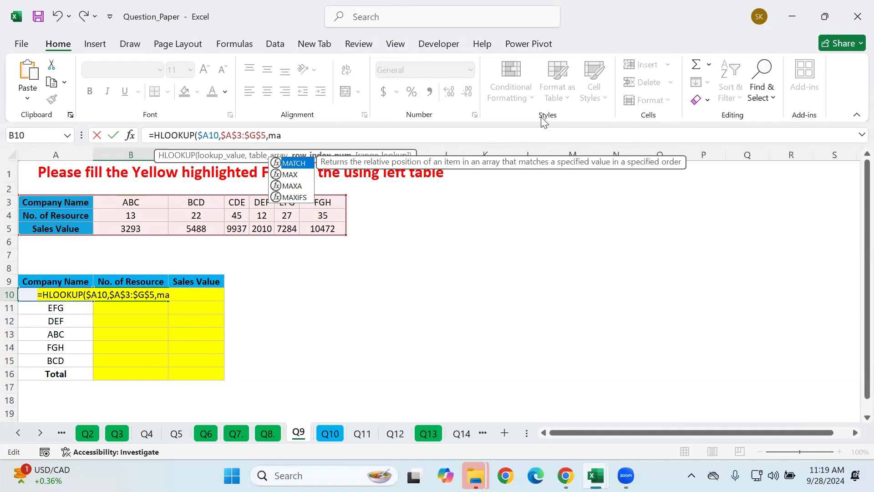
key(Tab)
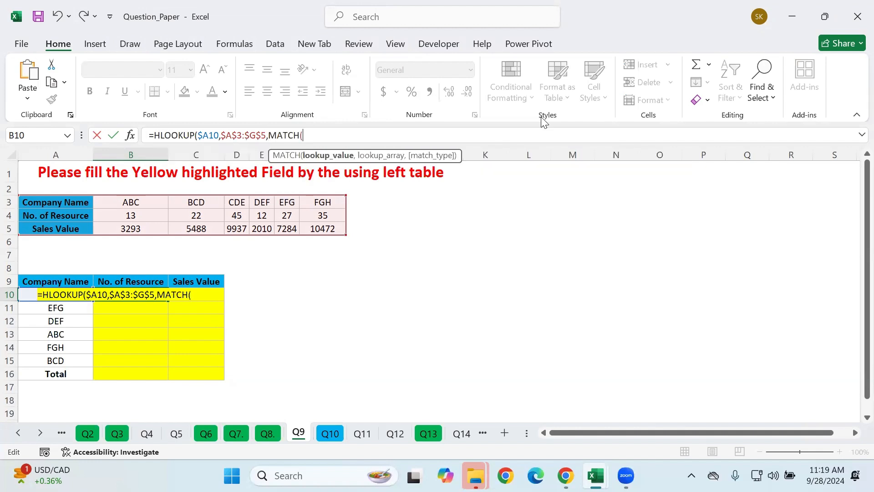
click(136, 283)
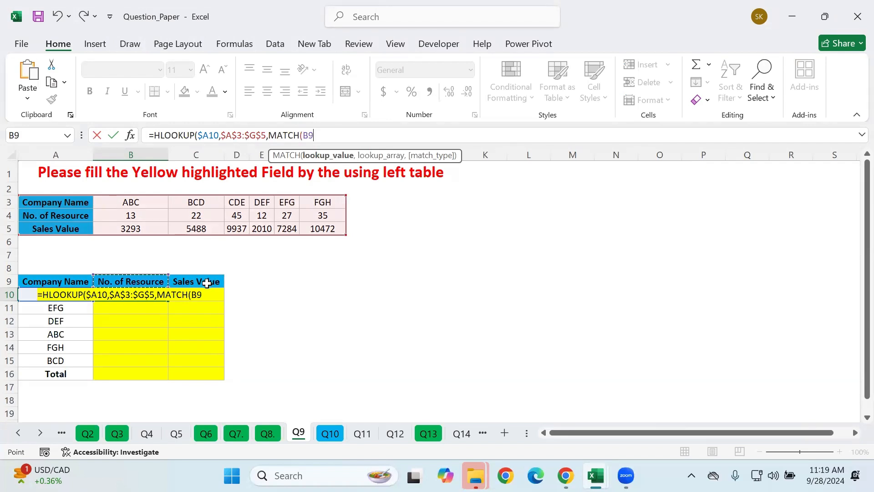
drag(315, 135, 307, 137)
key(F4)
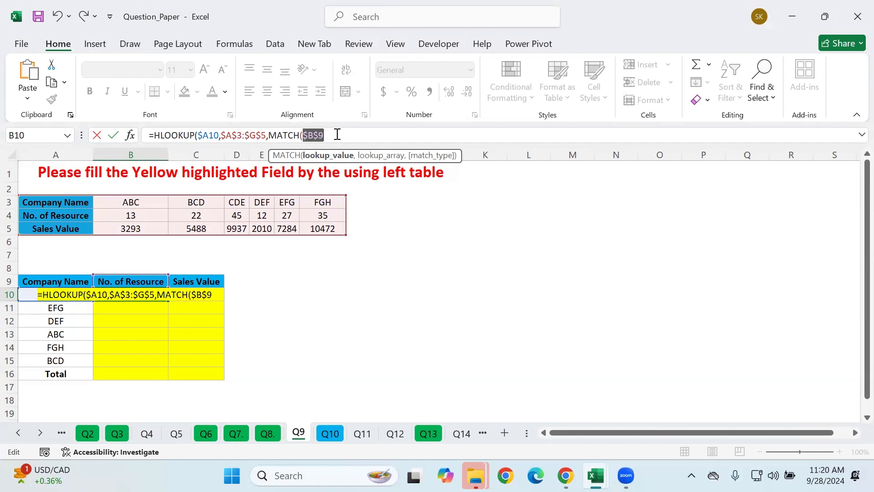
click(336, 134)
key(F4)
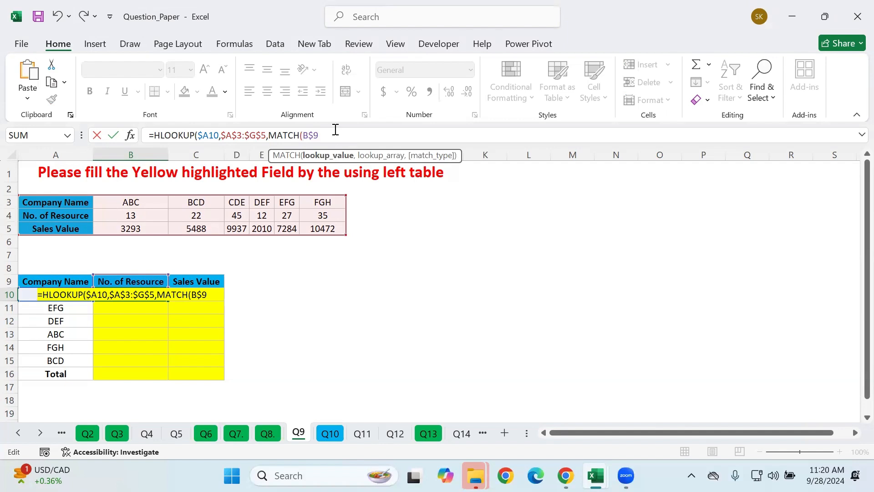
text(,)
- Complete the MATCH function with the absolute lookup array $A$3:$A$5 and exact match type 0
drag(72, 201, 71, 236)
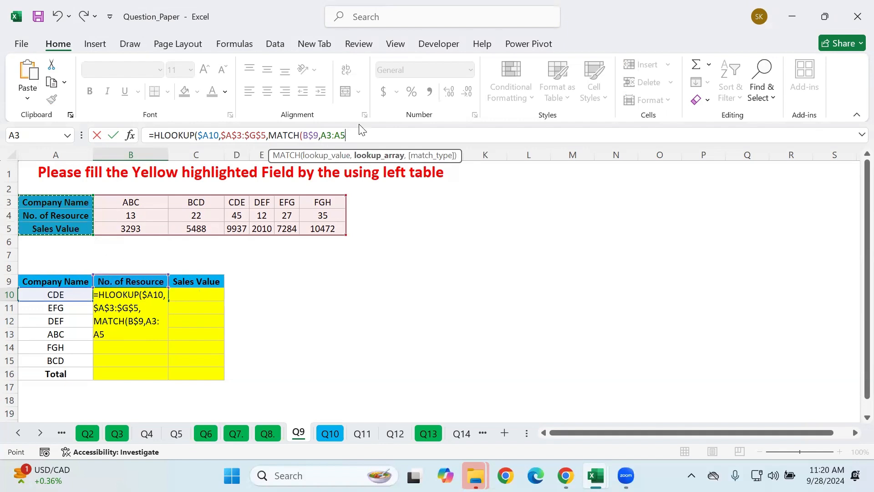
drag(346, 135, 321, 140)
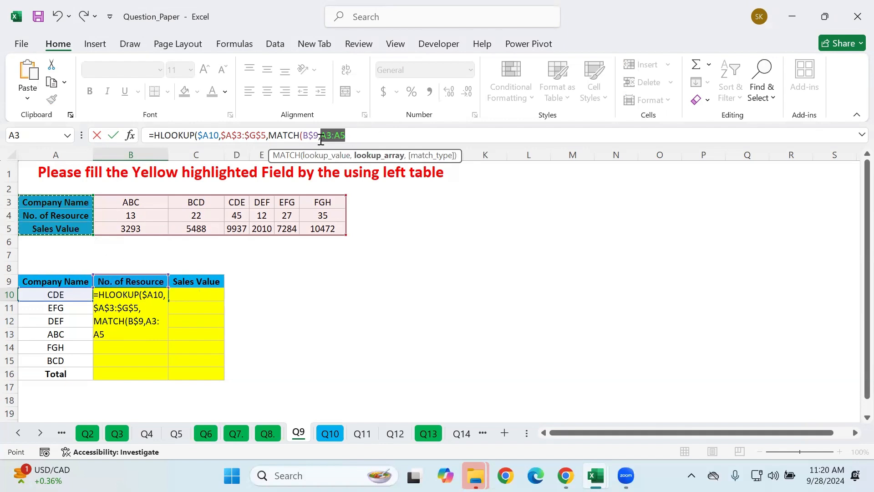
key(F4)
click(382, 137)
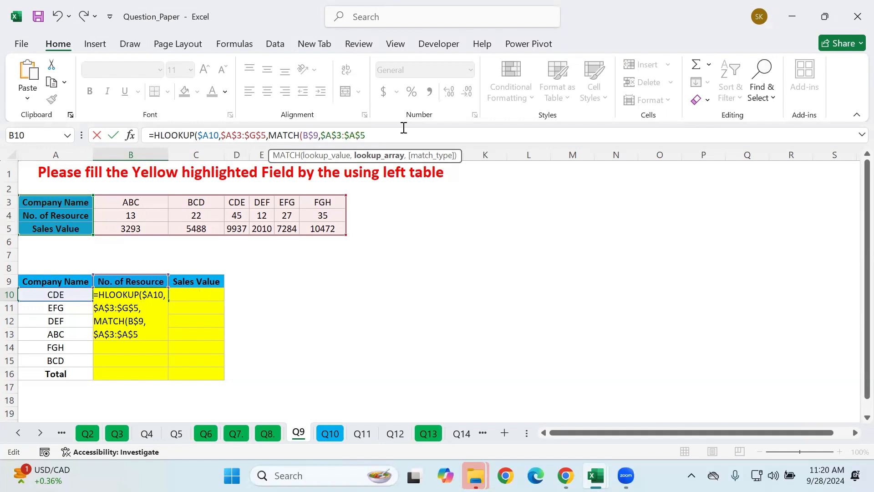
text(,)
key(Down)
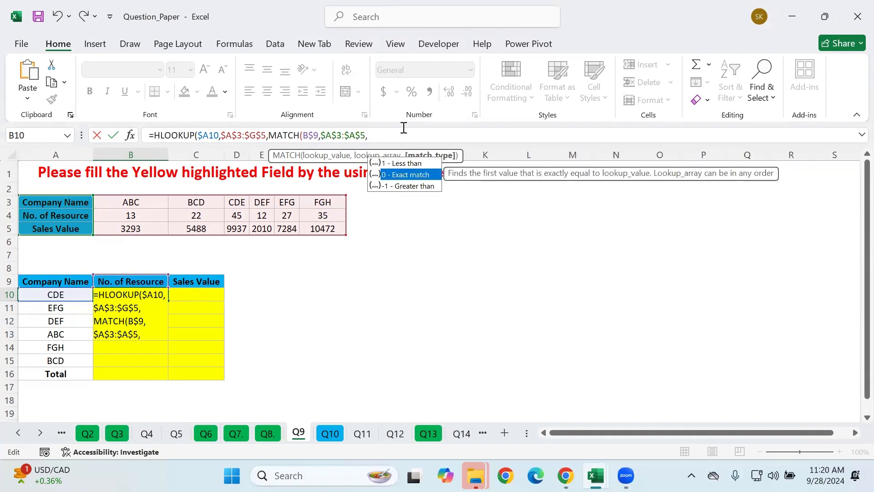
key(Tab)
text())
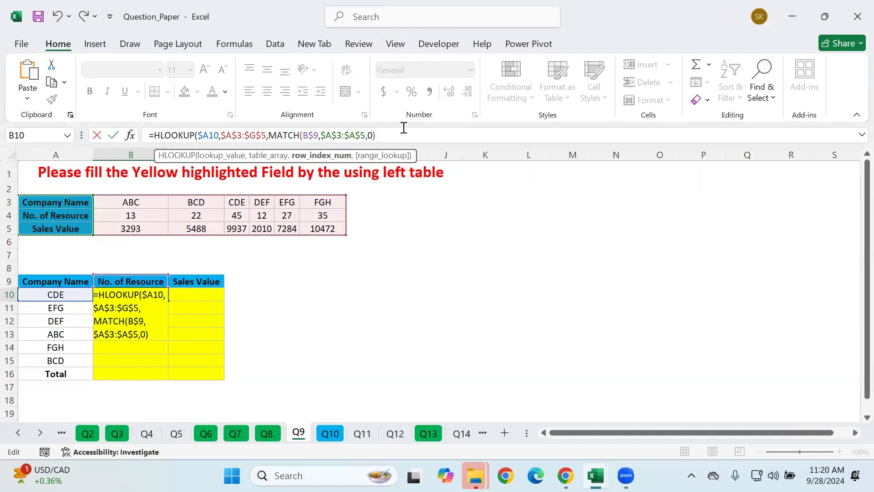
- Set the HLOOKUP range lookup to FALSE for an exact match and enter the finished formula in B10
text(m)
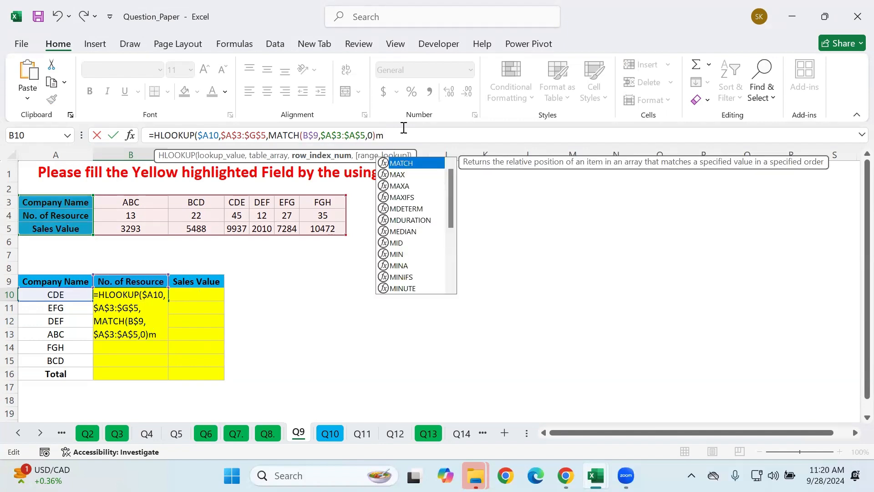
key(BackSpace)
text(,)
key(Down)
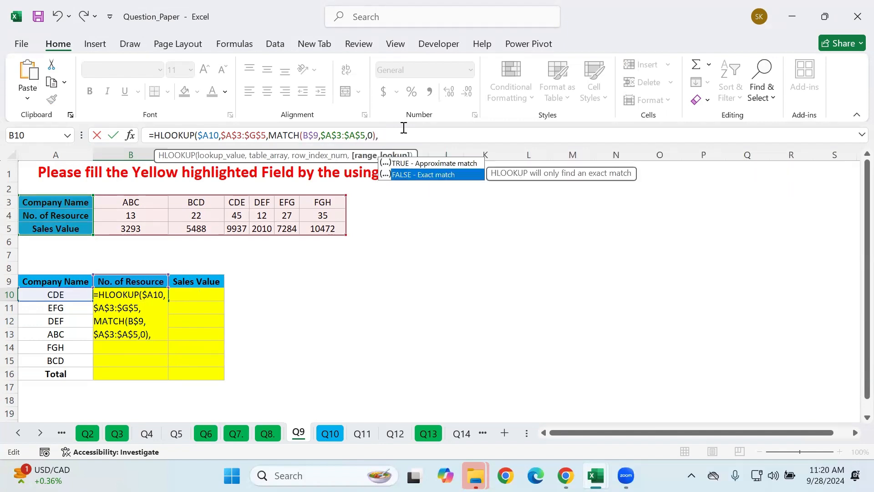
key(Tab)
text())
key(Return)
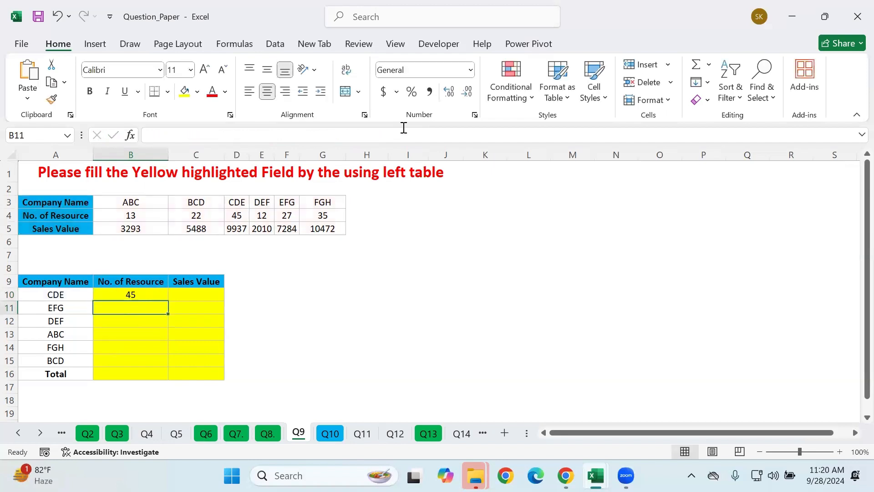
- Fill the B10 formula across to C10 and down both yellow columns through the Total row
click(144, 293)
drag(168, 301, 200, 301)
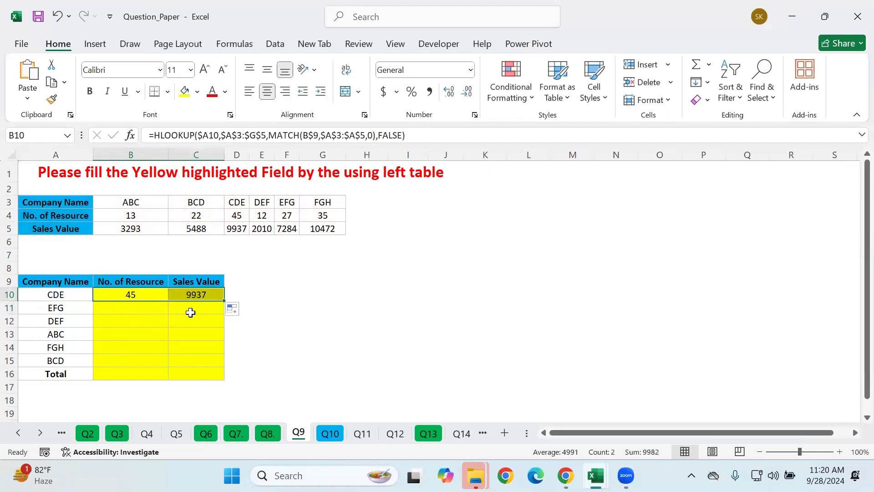
double_click(224, 301)
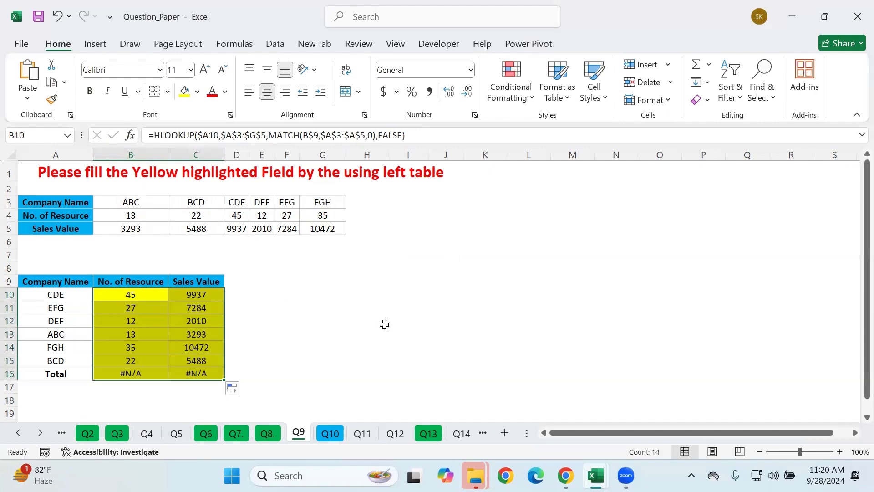
click(62, 375)
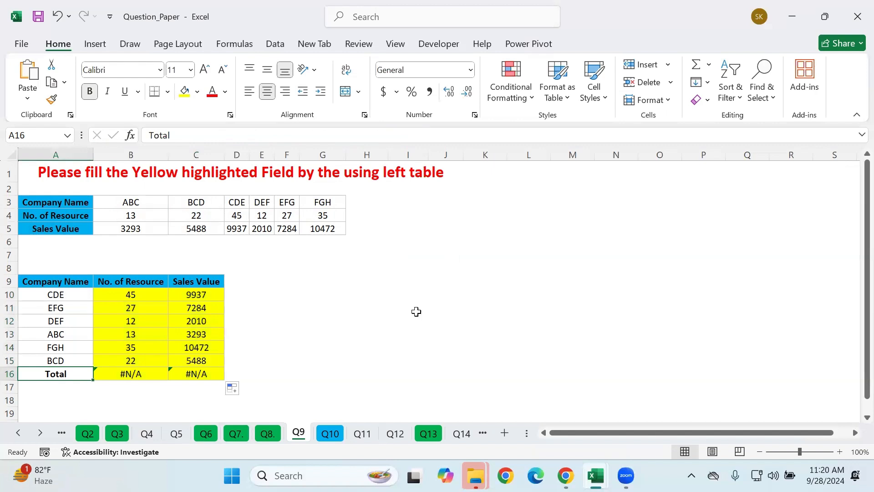
click(130, 295)
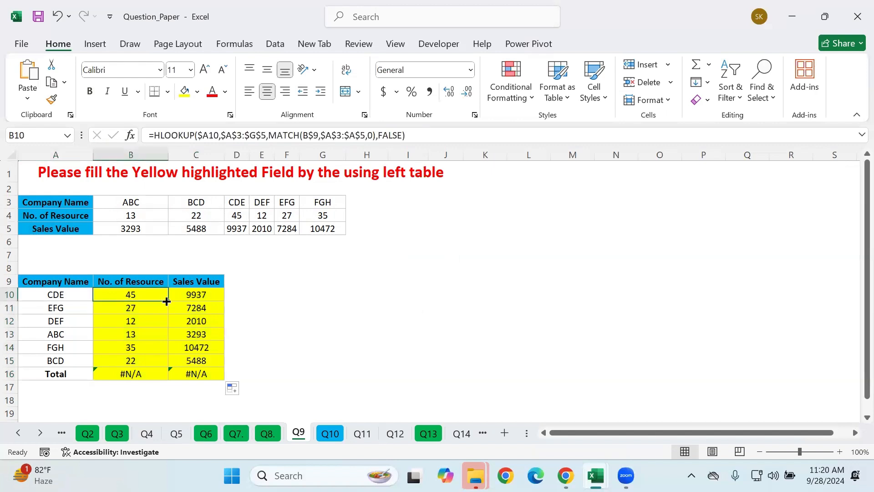